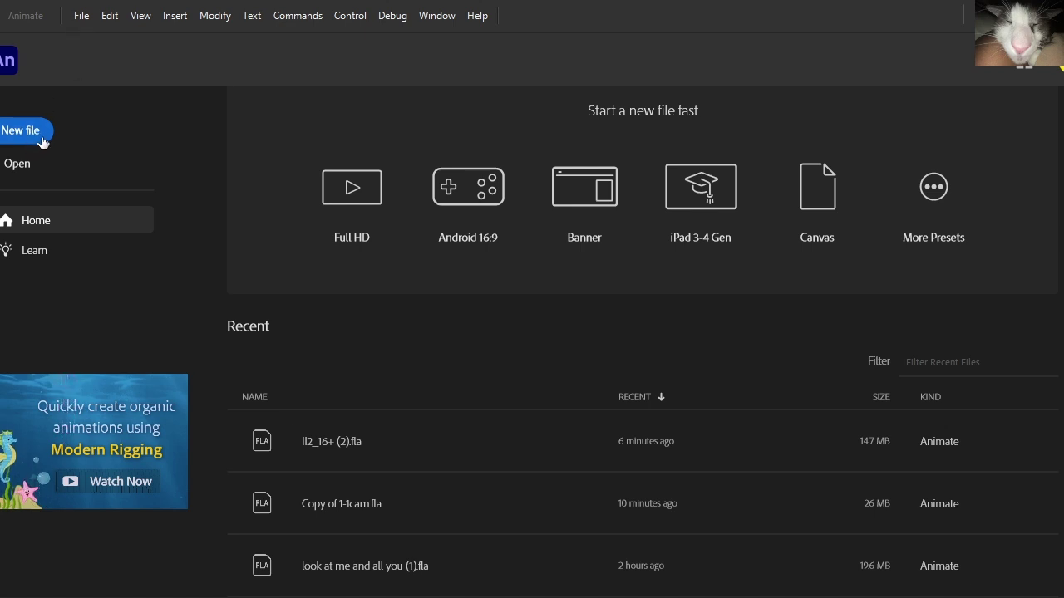
Step: Create a new 640 by 360 pixel document at 24 fps with ActionScript 3.0 as the platform type
{"action": "left_click", "coordinate": [83, 16]}
{"action": "left_click", "coordinate": [96, 41]}
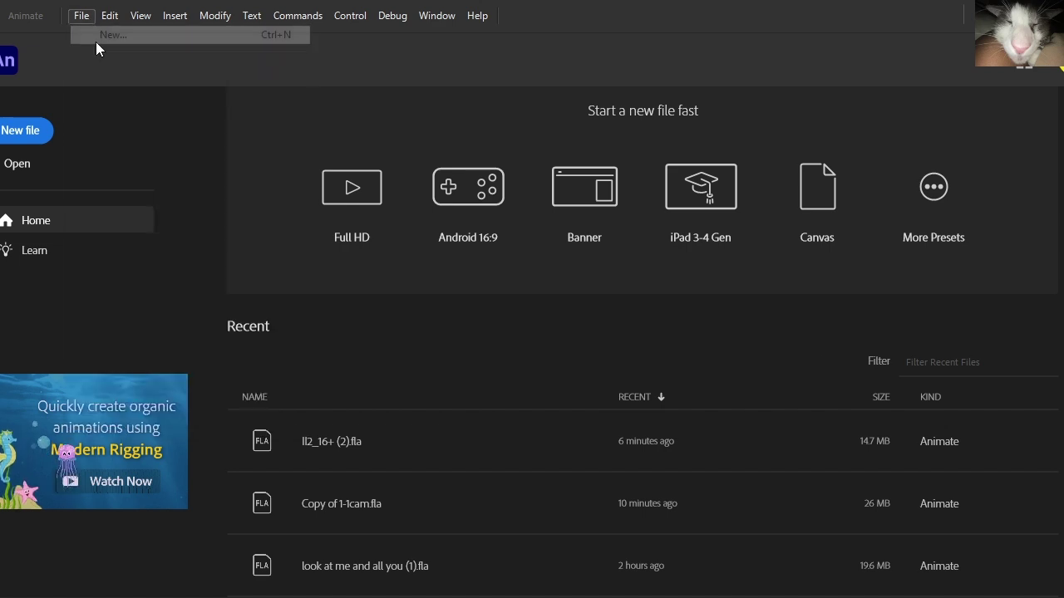
{"action": "left_click", "coordinate": [600, 215]}
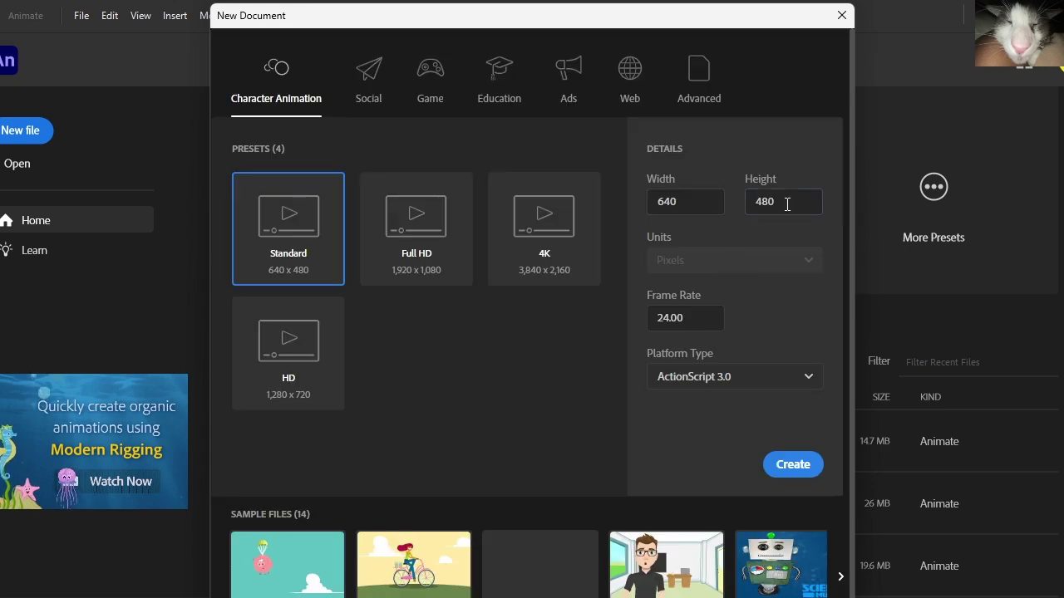
{"action": "double_click", "coordinate": [787, 205]}
{"action": "type", "text": "360"}
{"action": "left_click", "coordinate": [795, 291]}
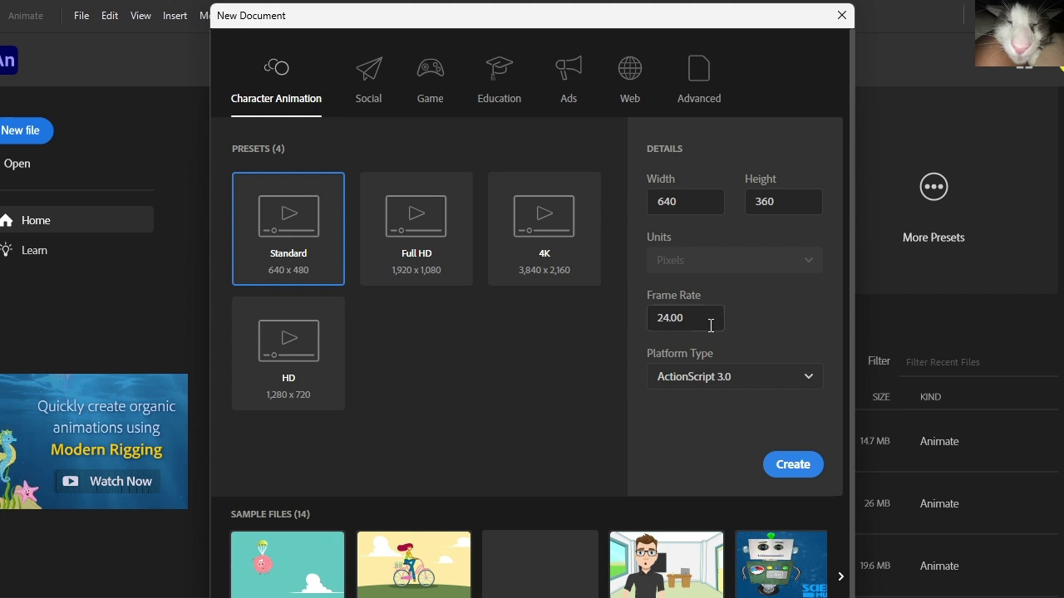
{"action": "left_click_drag", "start_coordinate": [711, 324], "coordinate": [639, 309]}
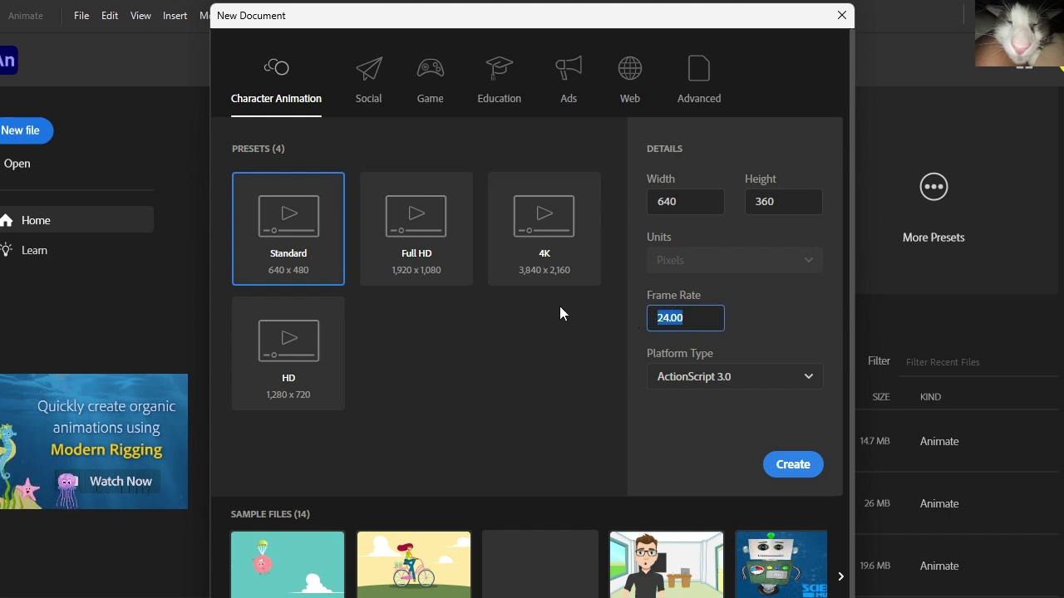
{"action": "left_click", "coordinate": [769, 325]}
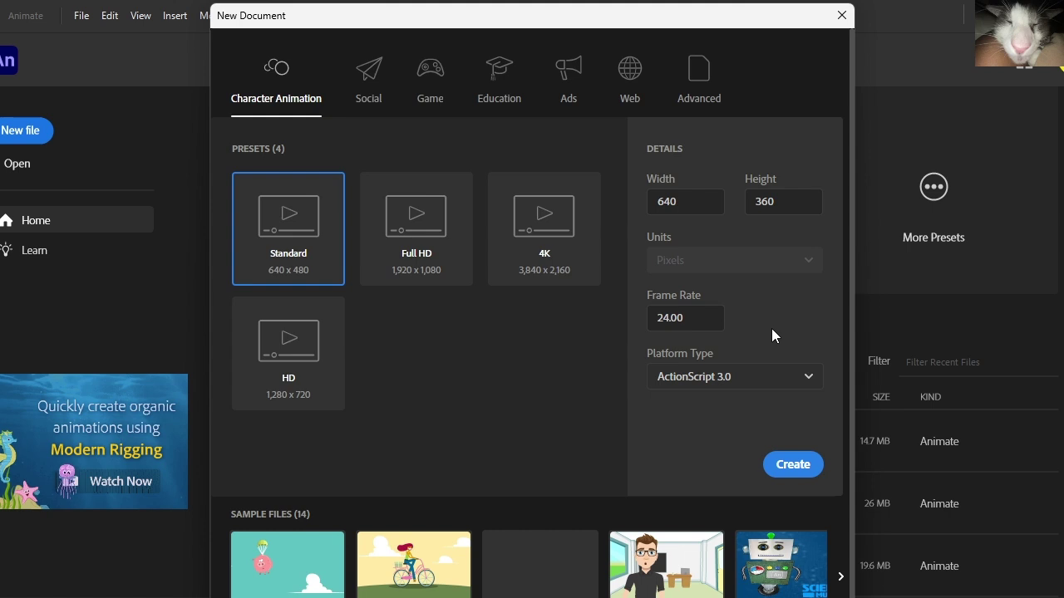
{"action": "left_click", "coordinate": [781, 377]}
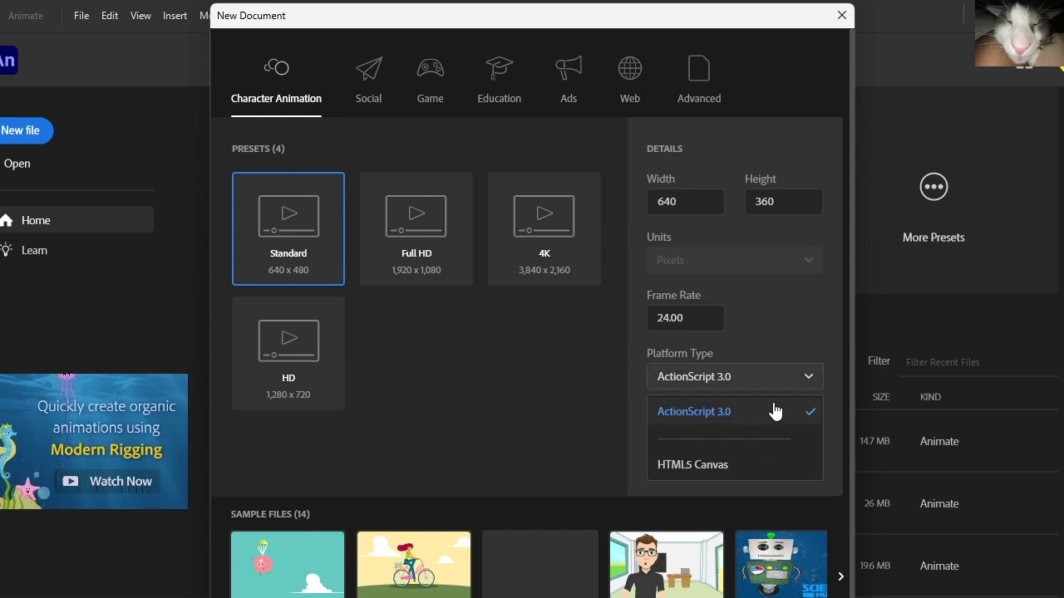
{"action": "left_click", "coordinate": [771, 412]}
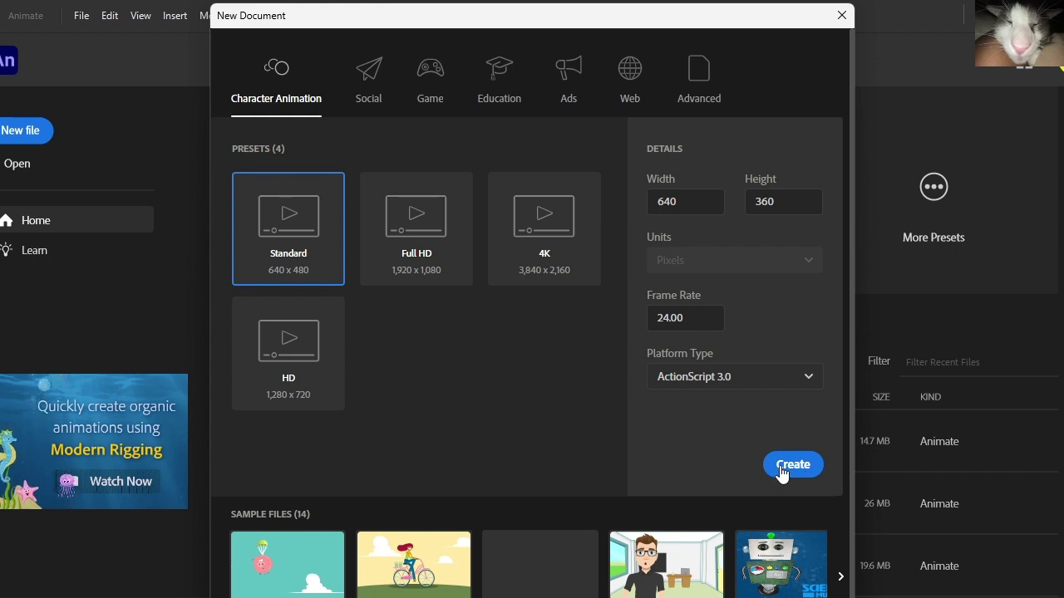
{"action": "left_click", "coordinate": [794, 465]}
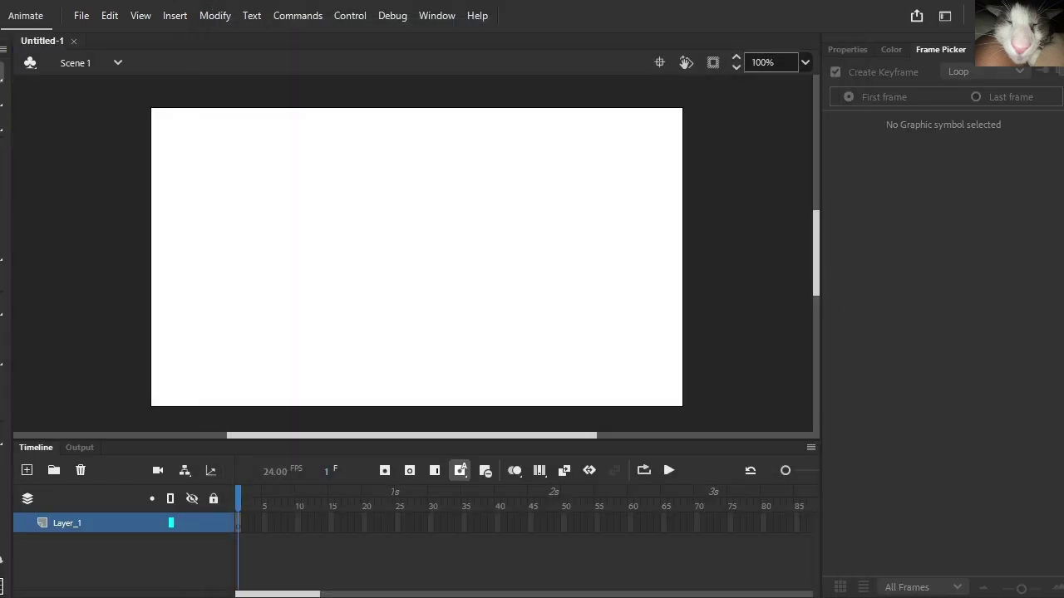
Step: Open BFDIA Assets NEWER (Recreation + WIP) (1).fla from Downloads as an external library
{"action": "left_click", "coordinate": [109, 15]}
{"action": "mouse_move", "coordinate": [82, 15]}
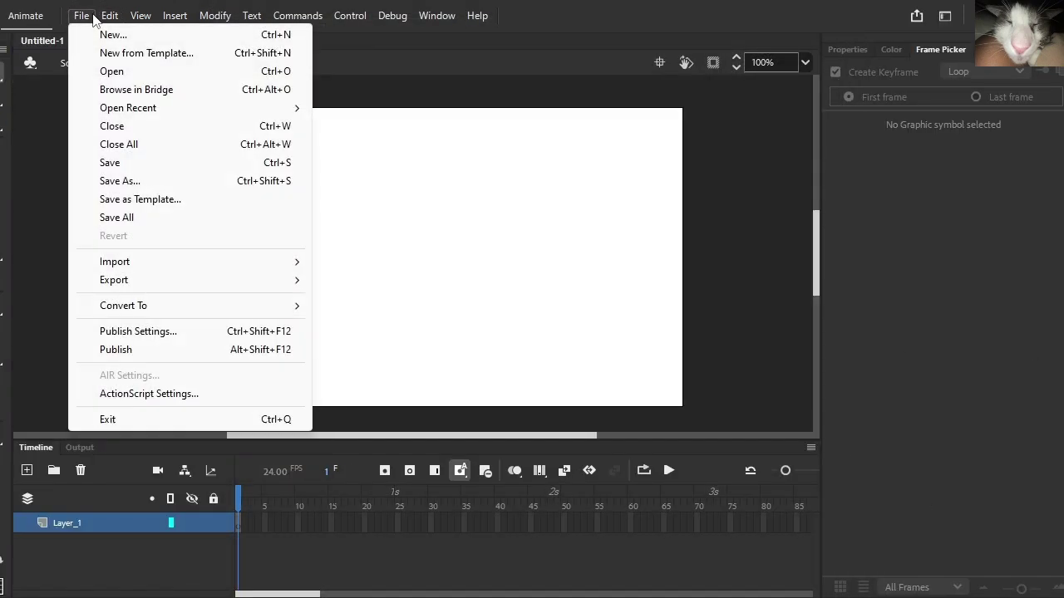
{"action": "mouse_move", "coordinate": [167, 262]}
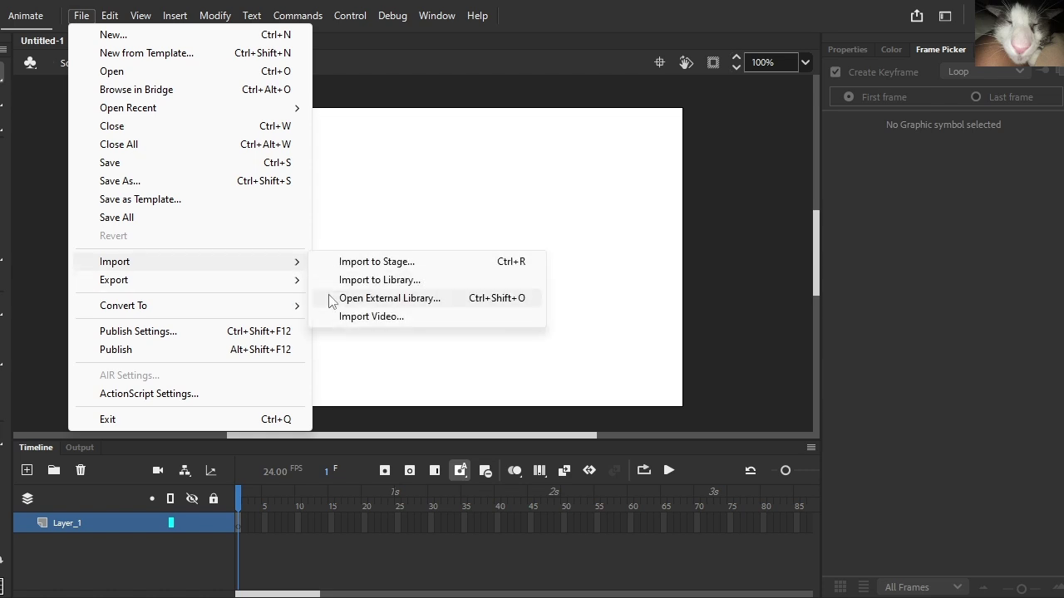
{"action": "left_click", "coordinate": [379, 298]}
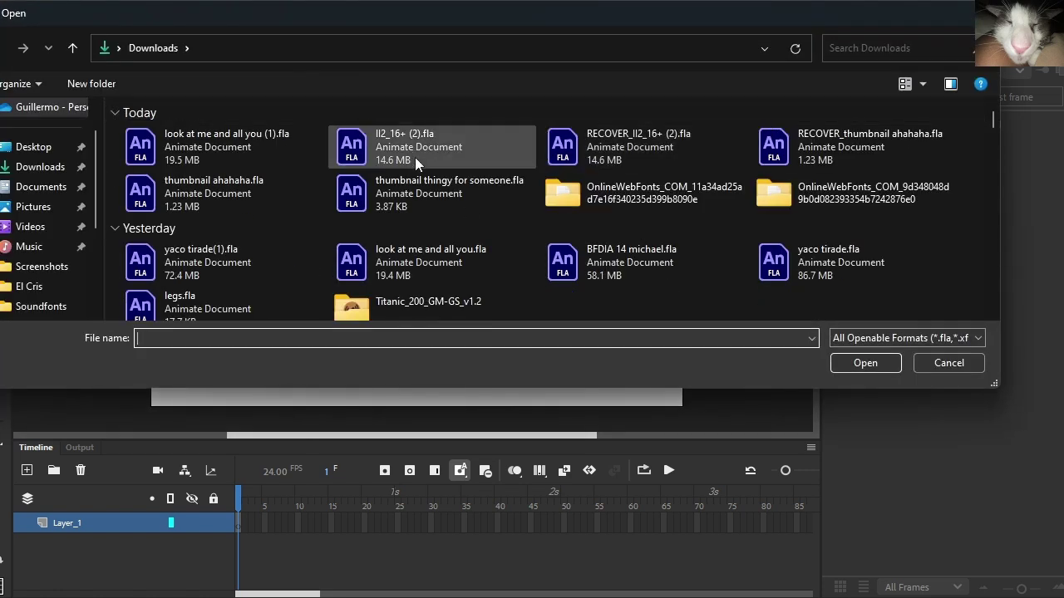
{"action": "scroll", "coordinate": [794, 176], "scroll_direction": "down", "scroll_amount": 3}
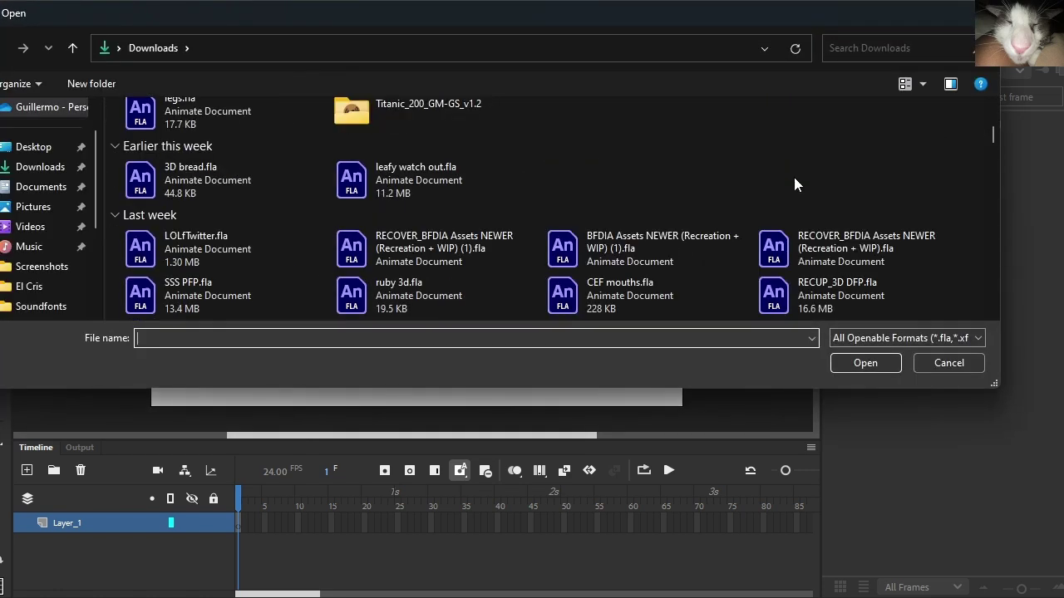
{"action": "double_click", "coordinate": [637, 264]}
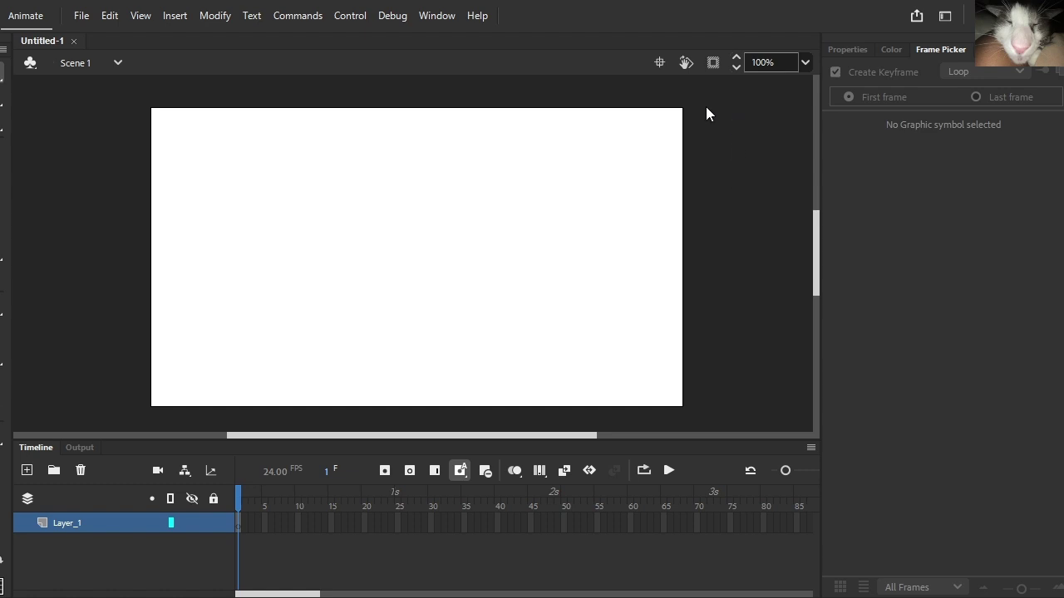
{"action": "key", "text": "F2"}
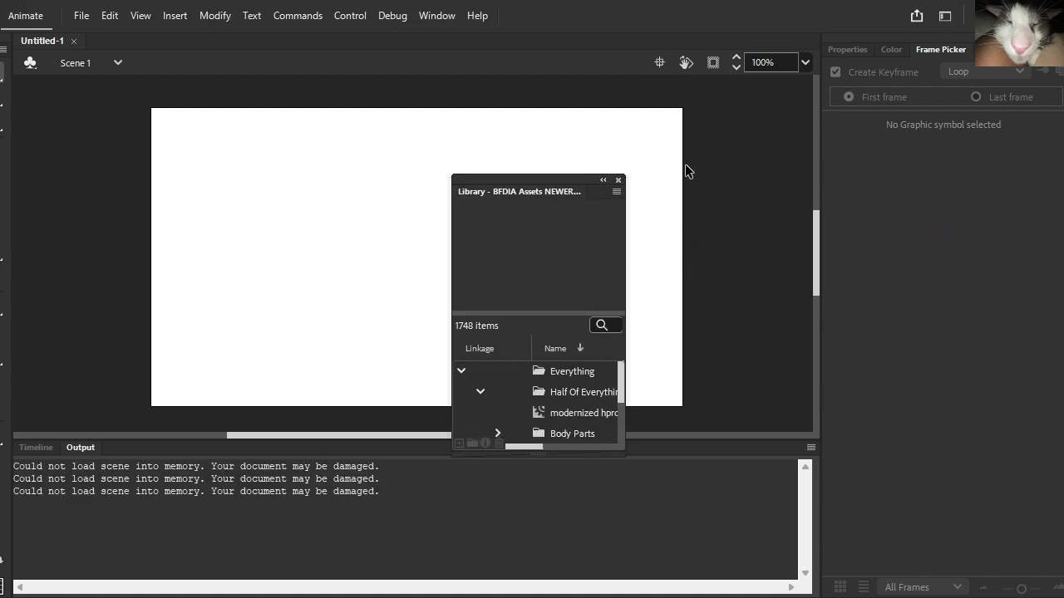
Step: Dock the external library with the Properties and Frame Picker group and bring the timeline back into view
{"action": "left_click_drag", "start_coordinate": [590, 183], "coordinate": [976, 62]}
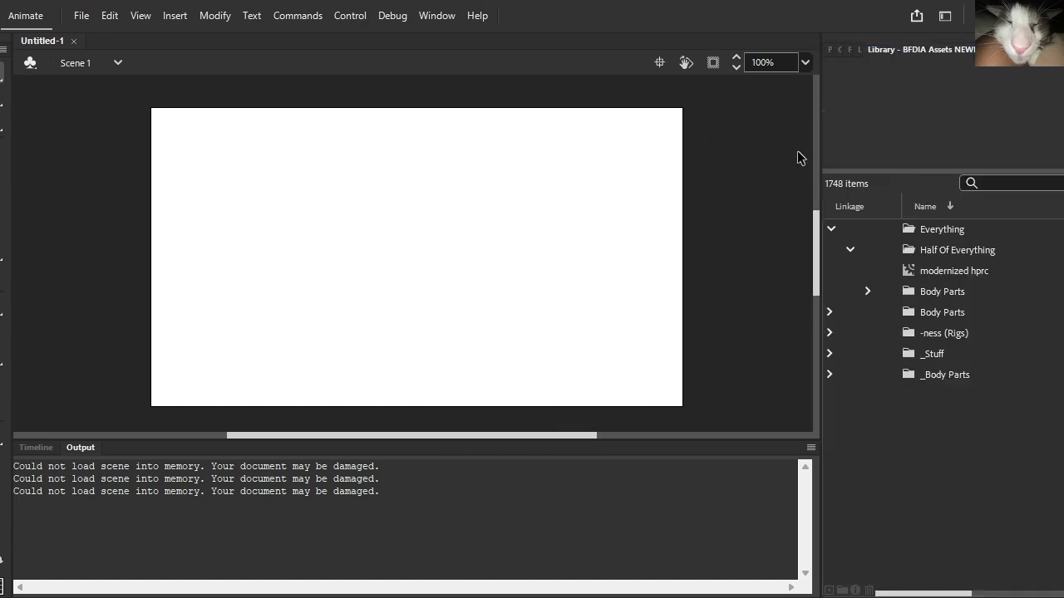
{"action": "left_click", "coordinate": [55, 447]}
{"action": "left_click_drag", "start_coordinate": [1015, 171], "coordinate": [1015, 173]}
Step: Search the external library for "blocky" and preview the Blocky Body Cabinet symbol
{"action": "left_click", "coordinate": [1012, 184]}
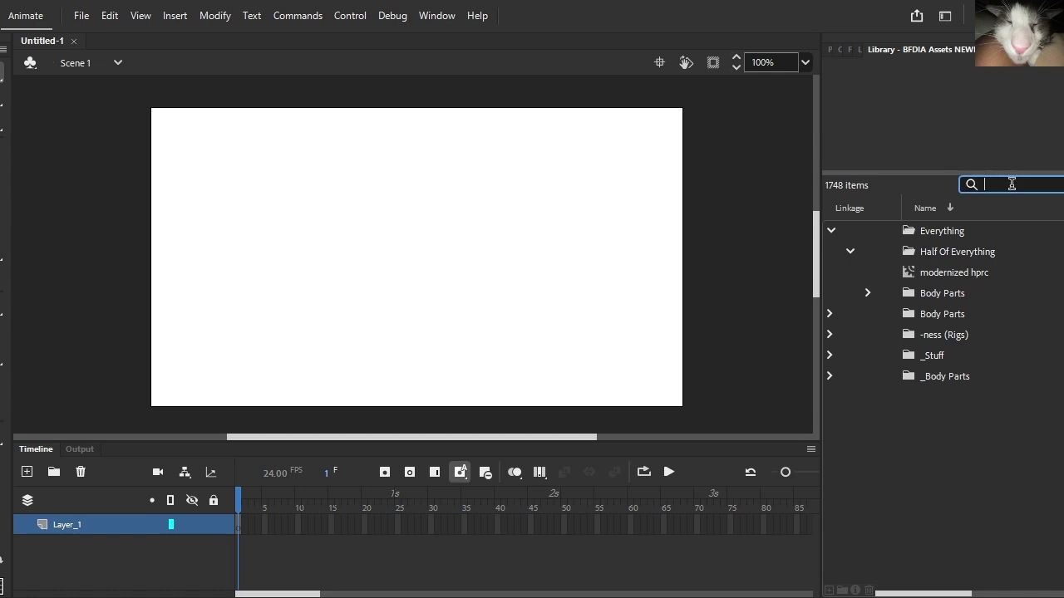
{"action": "type", "text": "blocky"}
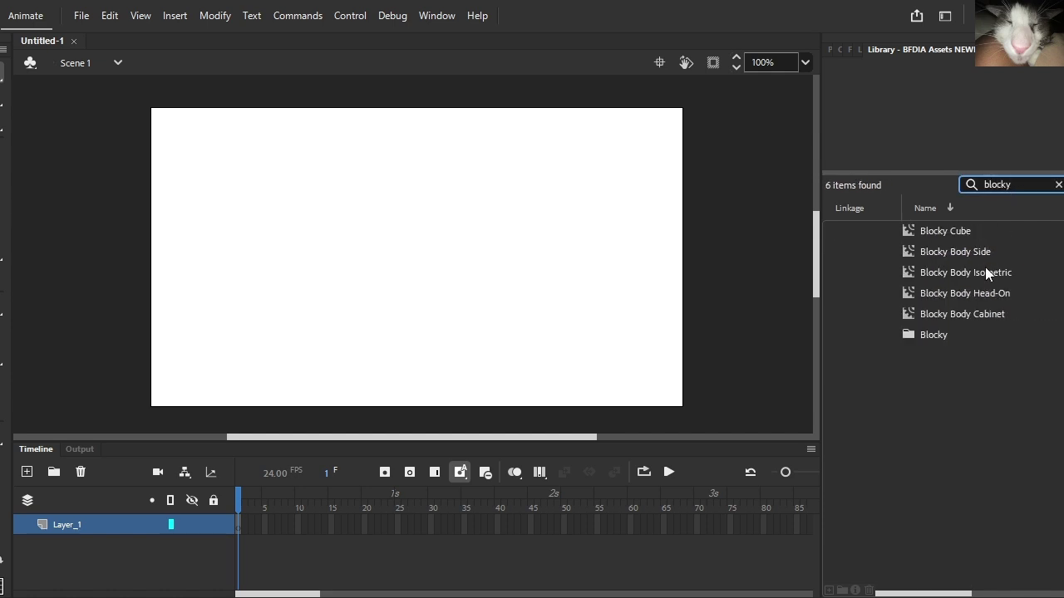
{"action": "left_click", "coordinate": [985, 270]}
{"action": "left_click", "coordinate": [965, 316]}
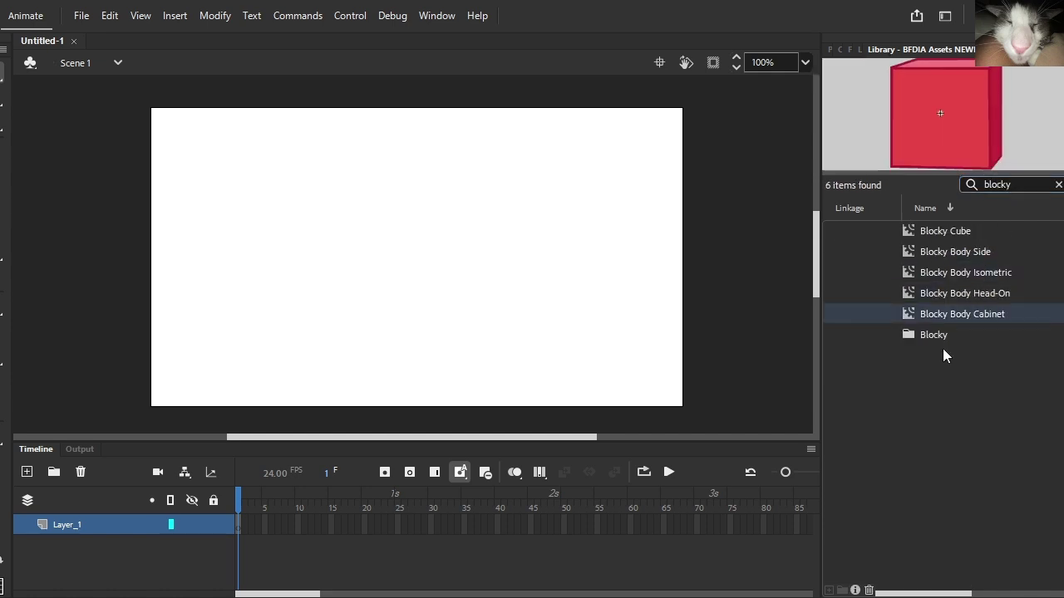
Step: Clear the library search and search for "blocky" again
{"action": "left_click", "coordinate": [1015, 176]}
{"action": "key", "text": "ctrl+a"}
{"action": "key", "text": "BackSpace"}
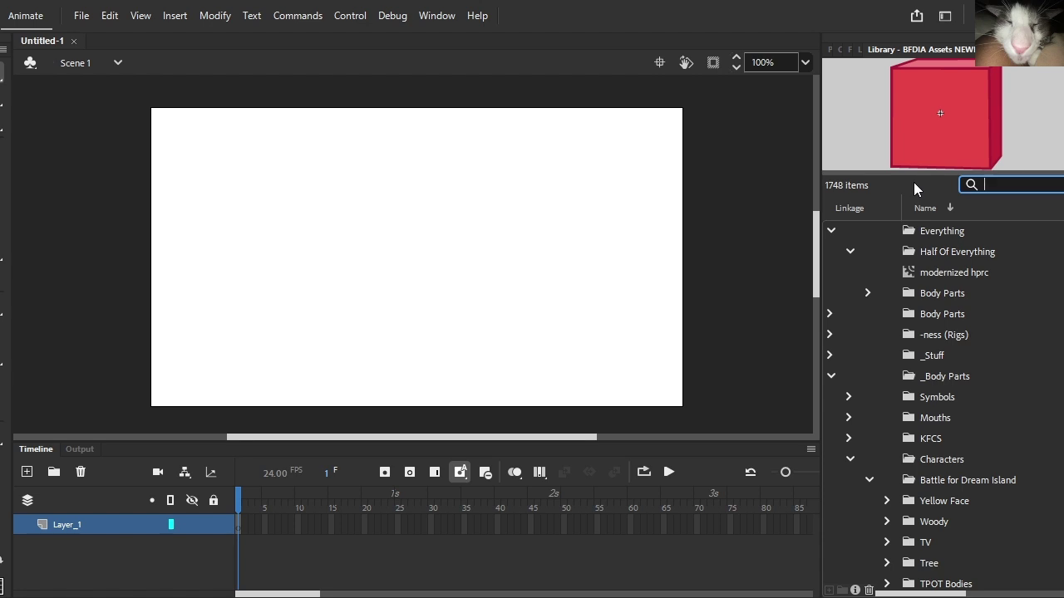
{"action": "type", "text": "b"}
{"action": "key", "text": "BackSpace"}
{"action": "type", "text": "blo"}
{"action": "key", "text": "BackSpace"}
{"action": "key", "text": "BackSpace"}
{"action": "key", "text": "BackSpace"}
{"action": "type", "text": "blocky"}
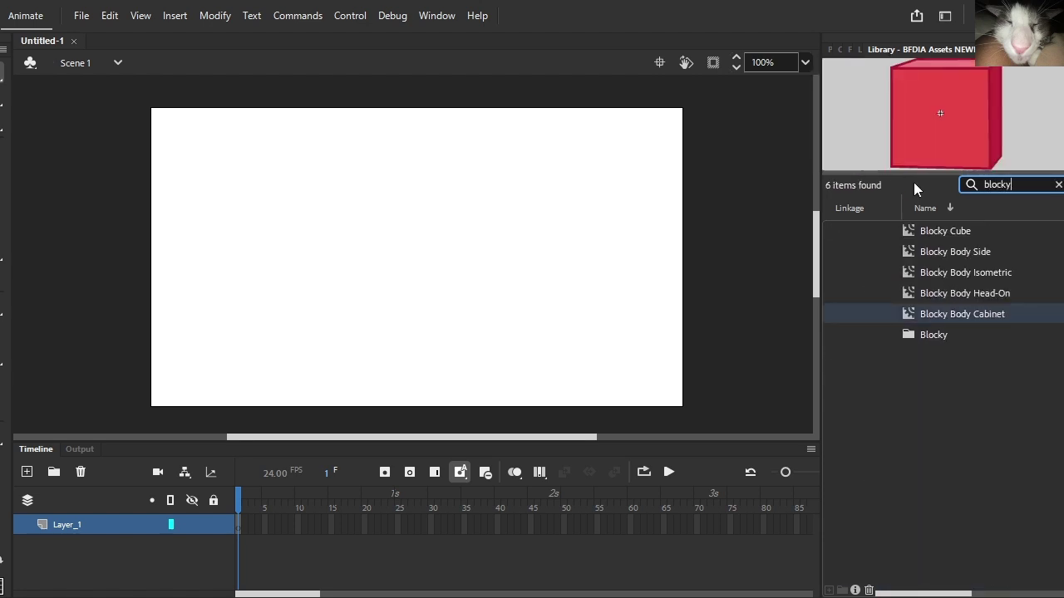
Step: Preview the Blocky body symbols and place Blocky Body Side near the middle of the stage
{"action": "left_click", "coordinate": [908, 230]}
{"action": "left_click", "coordinate": [971, 293]}
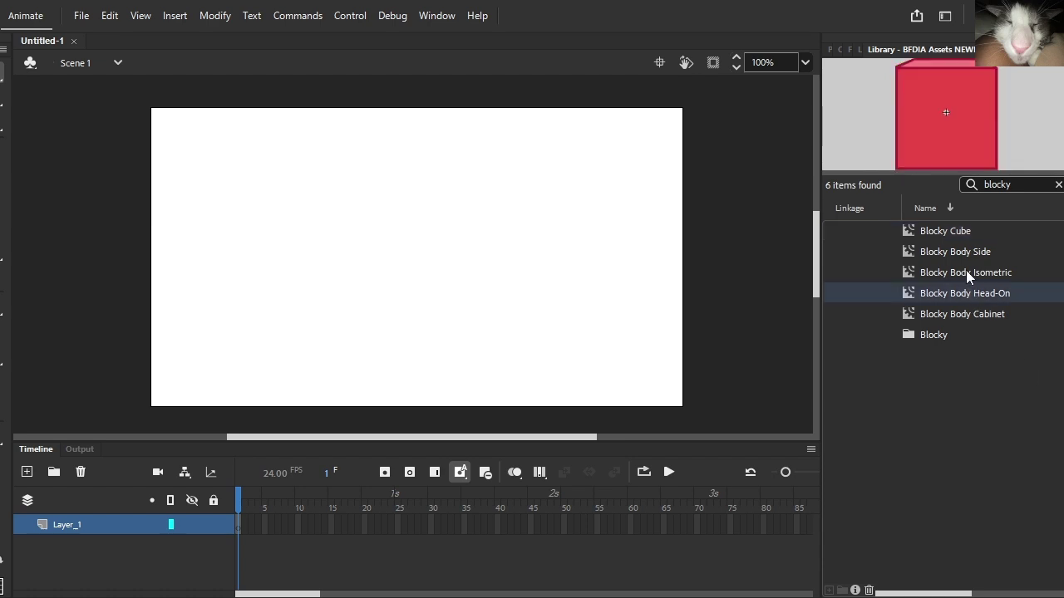
{"action": "left_click", "coordinate": [966, 271]}
{"action": "left_click", "coordinate": [968, 236]}
{"action": "left_click", "coordinate": [974, 249]}
{"action": "left_click_drag", "start_coordinate": [1043, 169], "coordinate": [401, 253]}
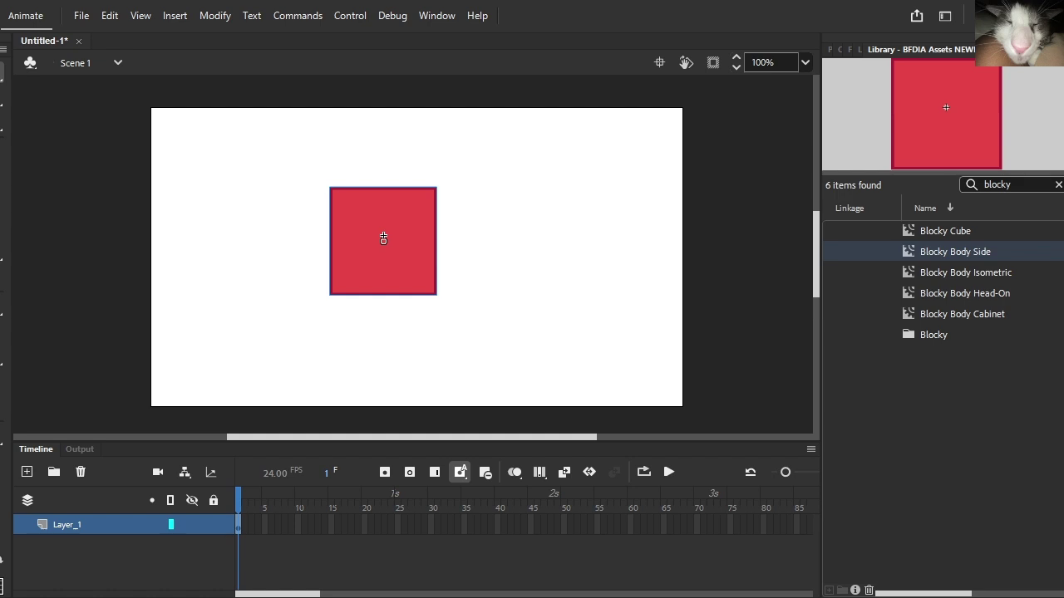
Step: Add two new layers above the body in the main scene and undo the addition
{"action": "key", "text": "q"}
{"action": "scroll", "coordinate": [442, 324], "scroll_direction": "up", "scroll_amount": 2}
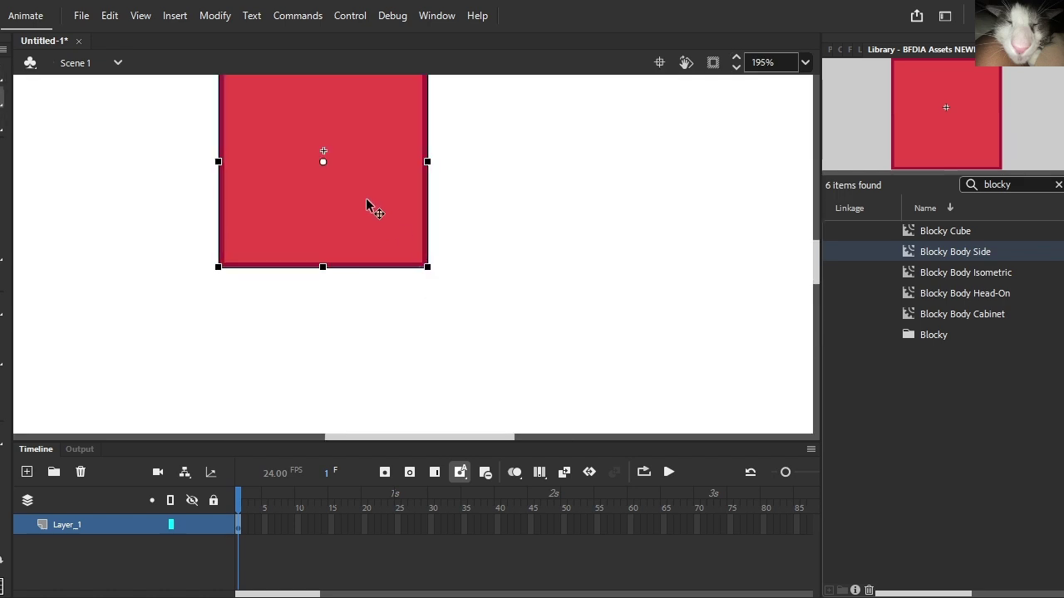
{"action": "scroll", "coordinate": [398, 236], "scroll_direction": "down", "scroll_amount": 4}
{"action": "scroll", "coordinate": [333, 330], "scroll_direction": "up", "scroll_amount": 4}
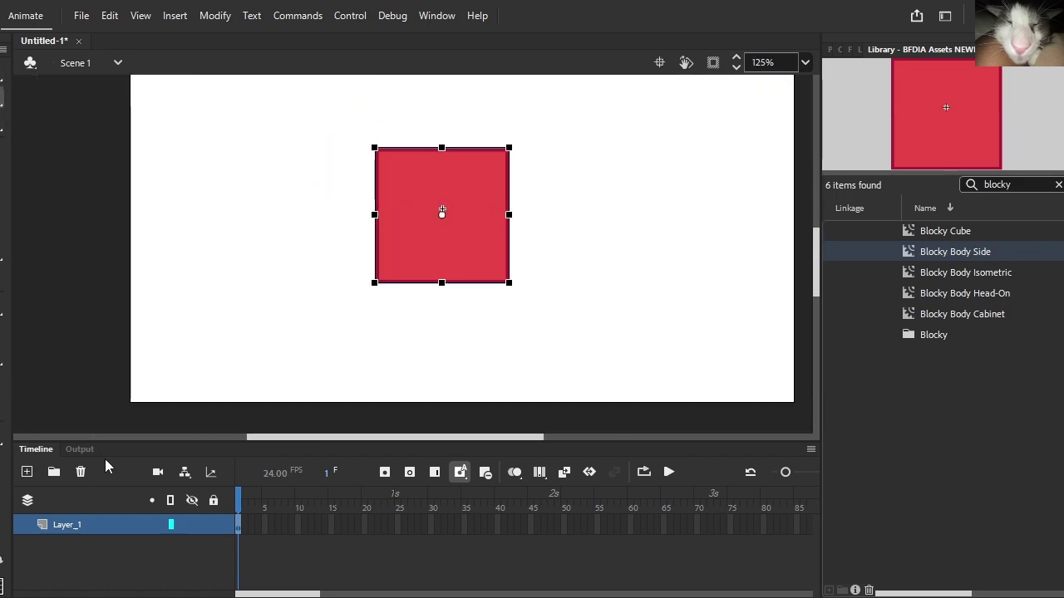
{"action": "left_click", "coordinate": [27, 472]}
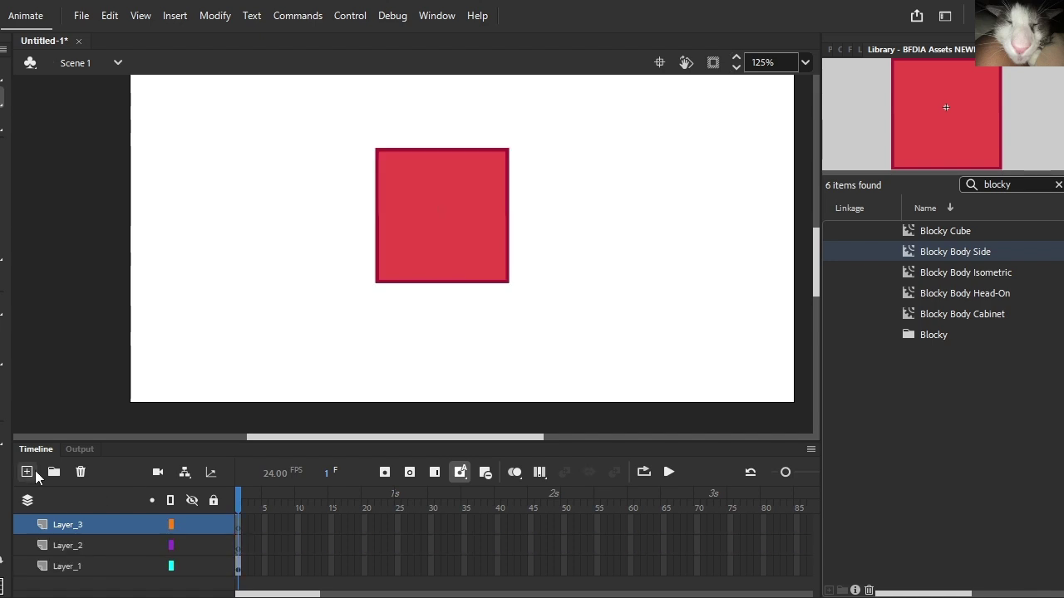
{"action": "key", "text": "ctrl+z"}
Step: Convert the red Blocky body into a Graphic symbol named "Blocky Rig"
{"action": "right_click", "coordinate": [387, 281]}
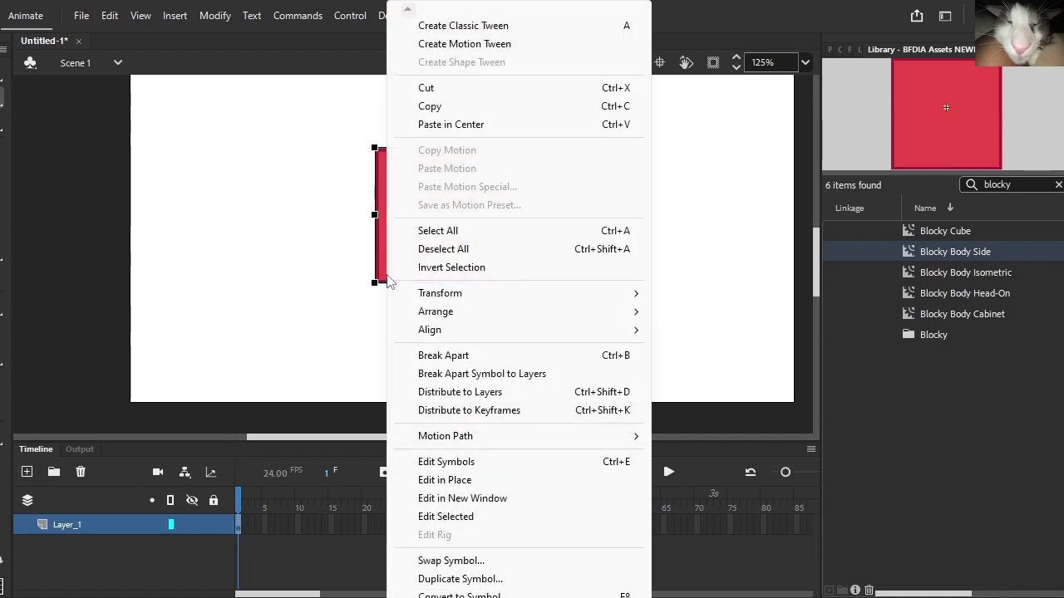
{"action": "left_click", "coordinate": [459, 595]}
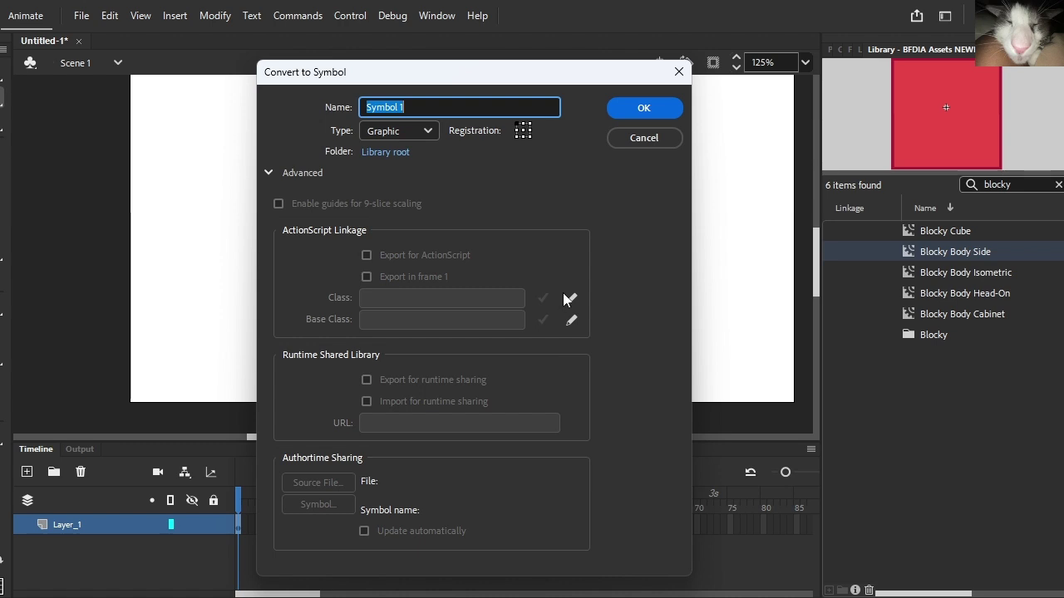
{"action": "left_click", "coordinate": [407, 132]}
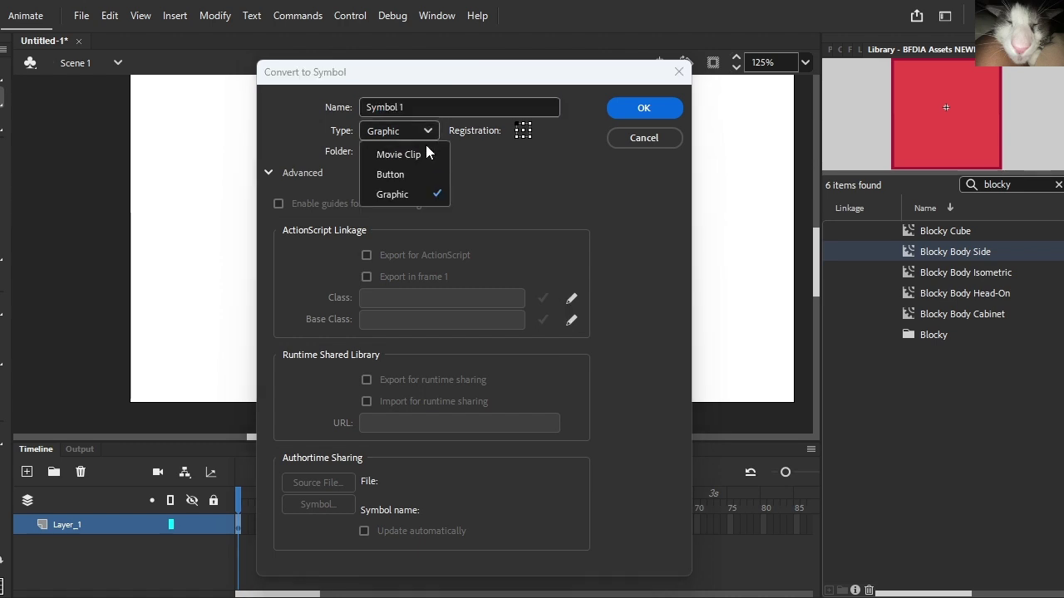
{"action": "left_click", "coordinate": [393, 194]}
{"action": "type", "text": "Blocky "}
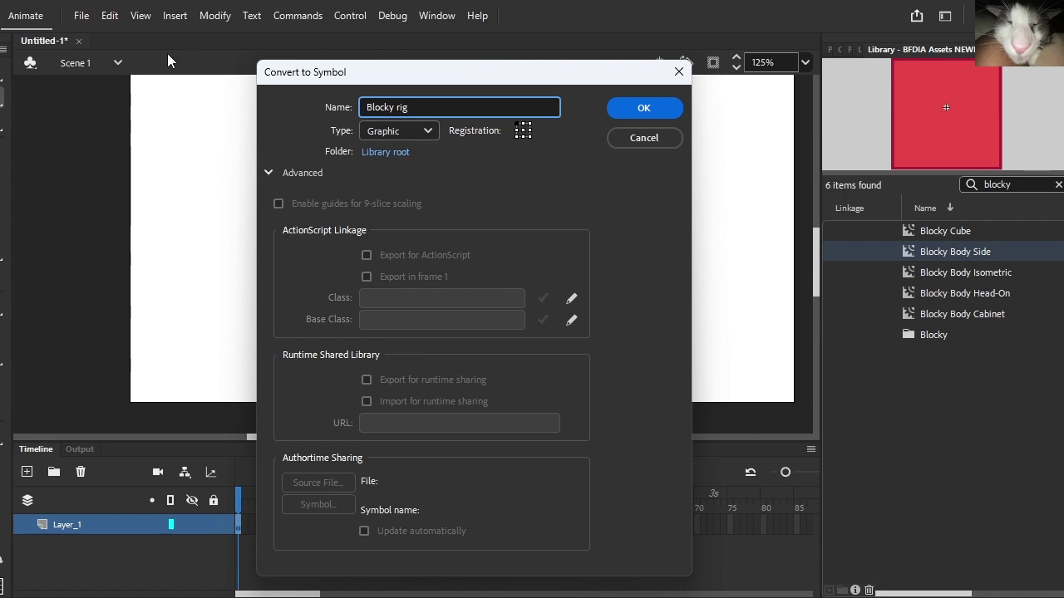
{"action": "type", "text": "Rig"}
{"action": "left_click", "coordinate": [645, 110]}
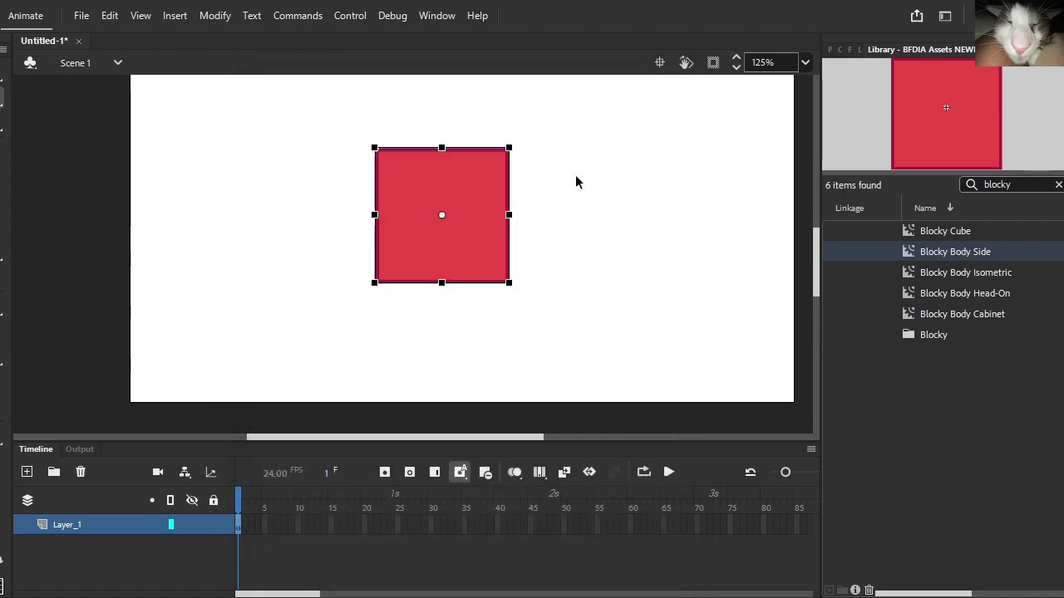
Step: Inside the Blocky Rig symbol, add one layer above and one below the body's layer, and select the upper one
{"action": "double_click", "coordinate": [462, 260]}
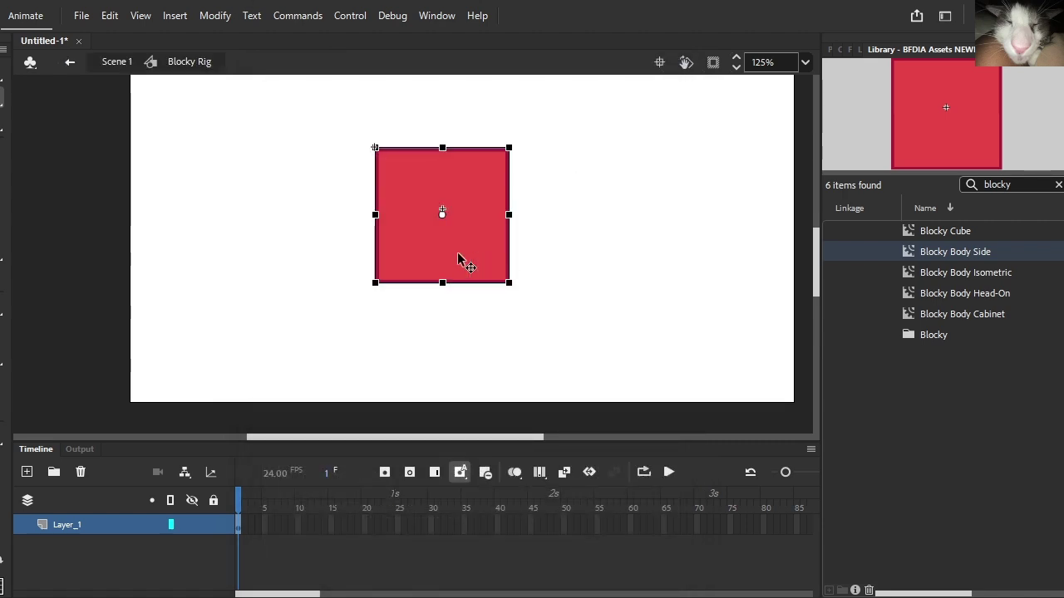
{"action": "left_click", "coordinate": [831, 50]}
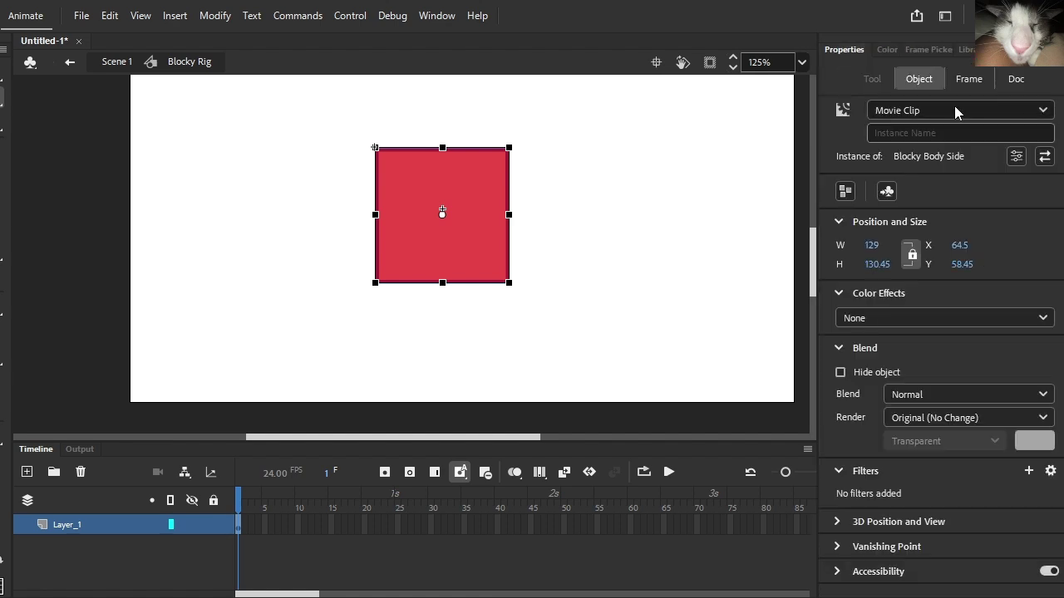
{"action": "double_click", "coordinate": [27, 471]}
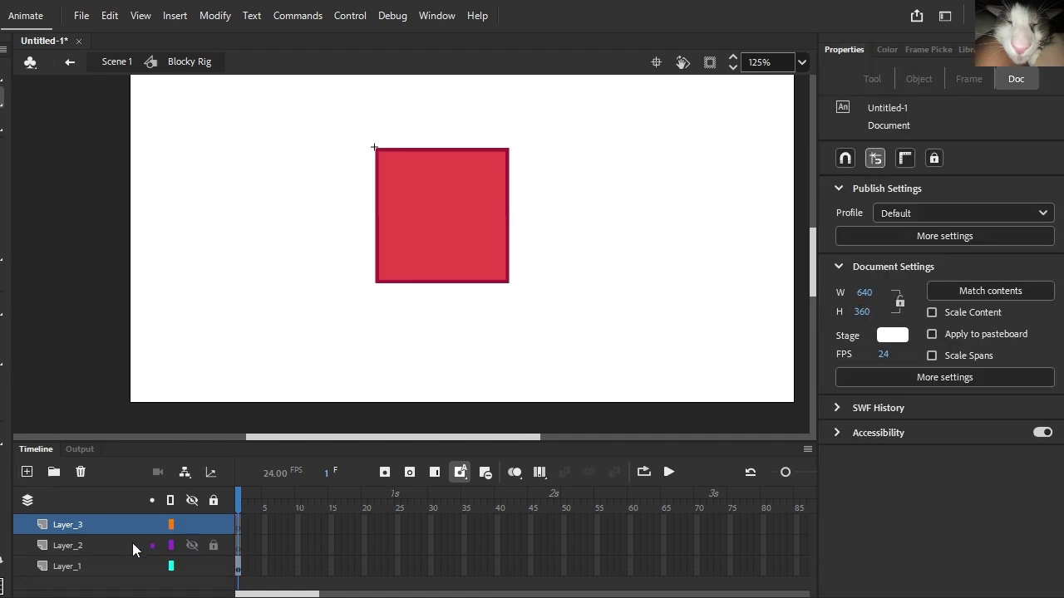
{"action": "left_click_drag", "start_coordinate": [112, 523], "coordinate": [154, 595]}
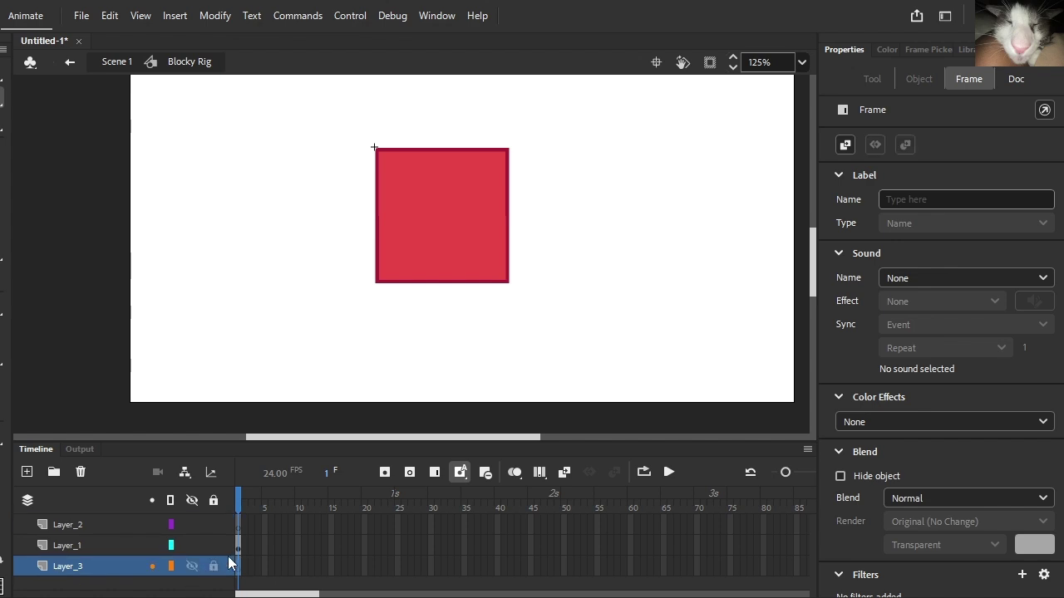
{"action": "left_click", "coordinate": [105, 532]}
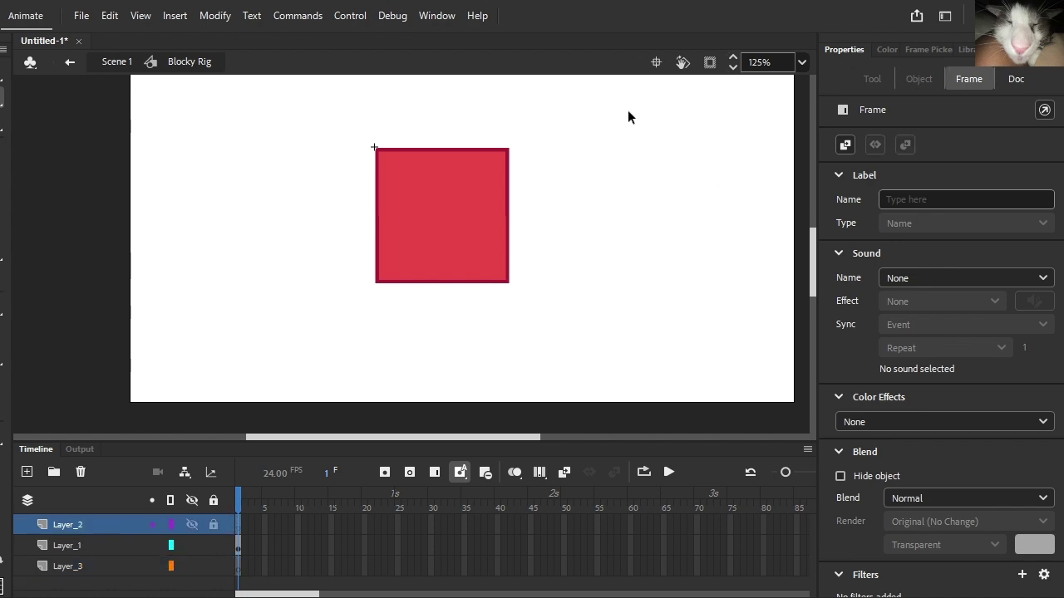
Step: Search the BFDIA assets library for "leg" and for "fp", and preview the FP Leg symbol
{"action": "key", "text": "t"}
{"action": "key", "text": "b"}
{"action": "key", "text": "ctrl+l"}
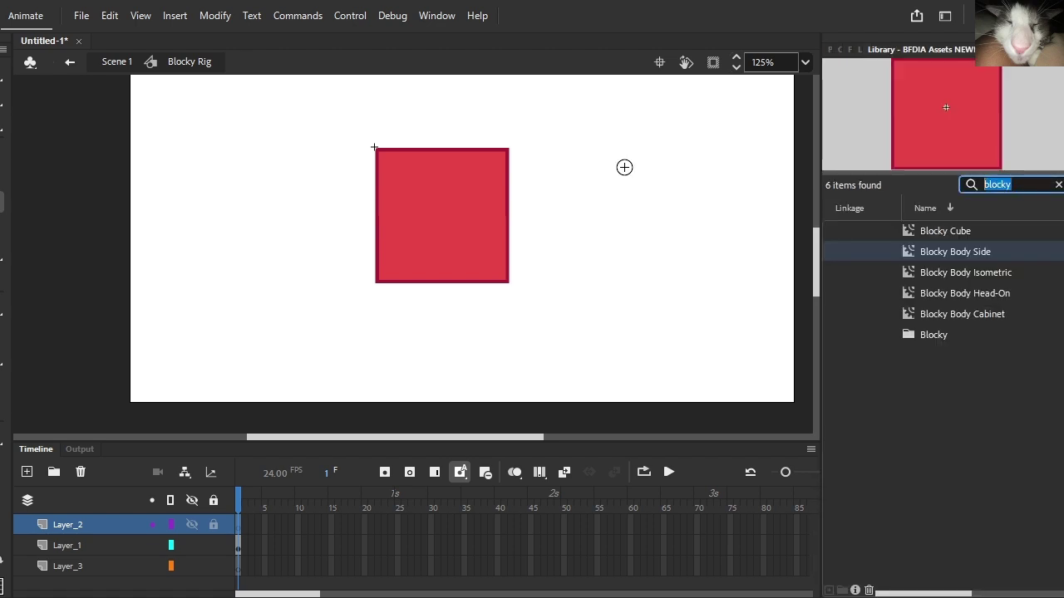
{"action": "type", "text": "leg"}
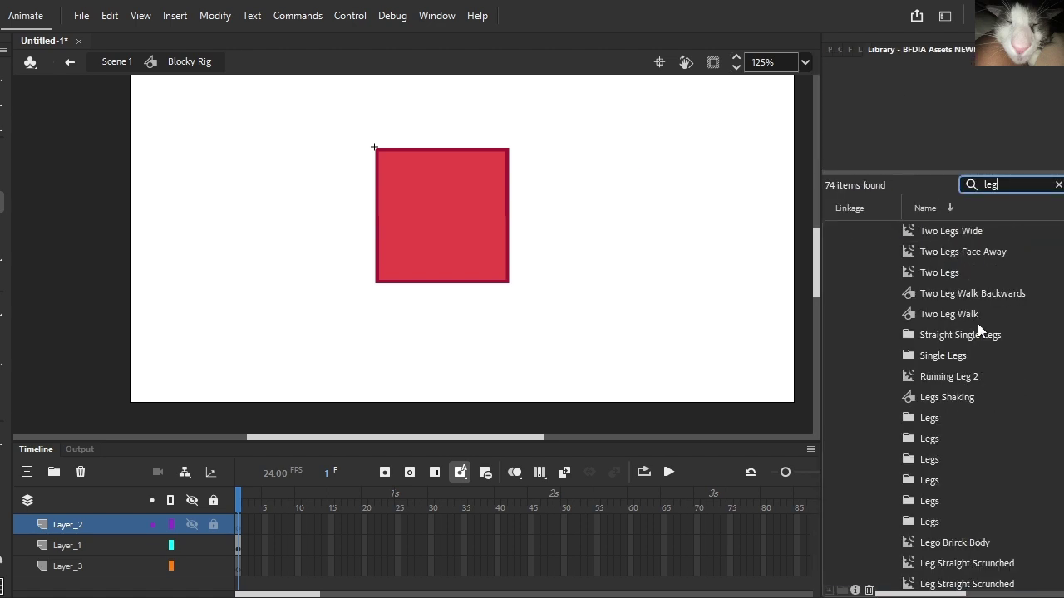
{"action": "key", "text": "BackSpace"}
{"action": "key", "text": "BackSpace"}
{"action": "key", "text": "BackSpace"}
{"action": "type", "text": "fp"}
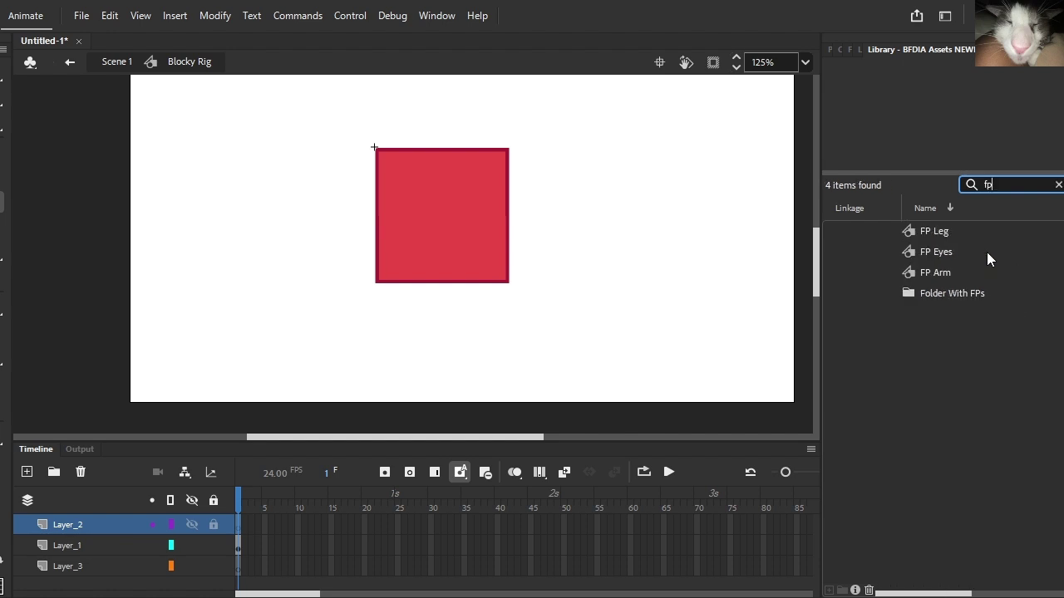
{"action": "left_click", "coordinate": [962, 233]}
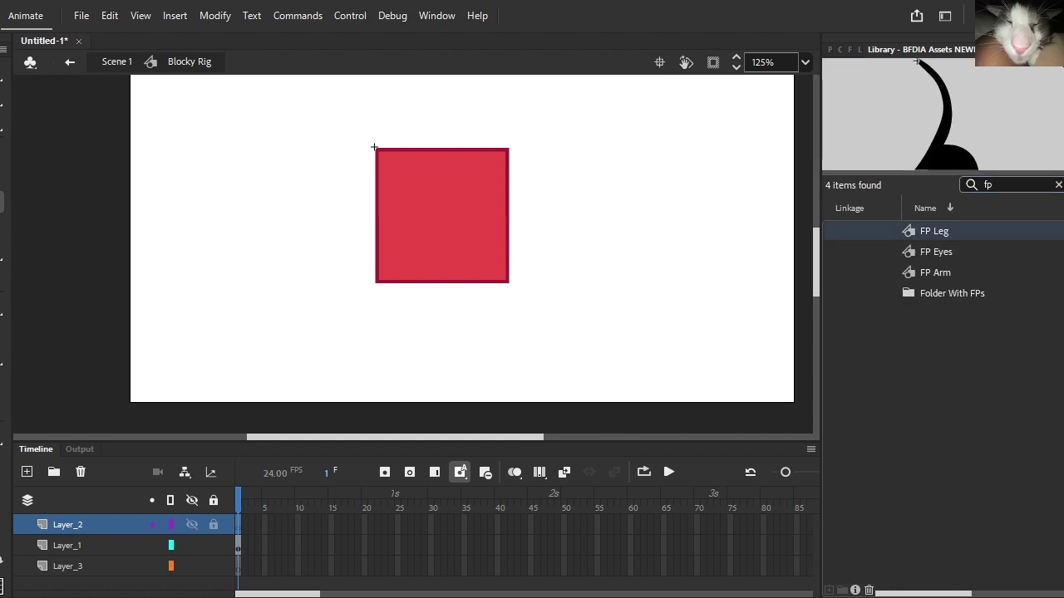
Step: Place FP Leg at the body's lower edge and swap Layer_2 and Layer_3 so the leg sits behind the body
{"action": "left_click_drag", "start_coordinate": [934, 231], "coordinate": [635, 313]}
{"action": "left_click", "coordinate": [4, 101]}
{"action": "scroll", "coordinate": [506, 273], "scroll_direction": "up", "scroll_amount": 4}
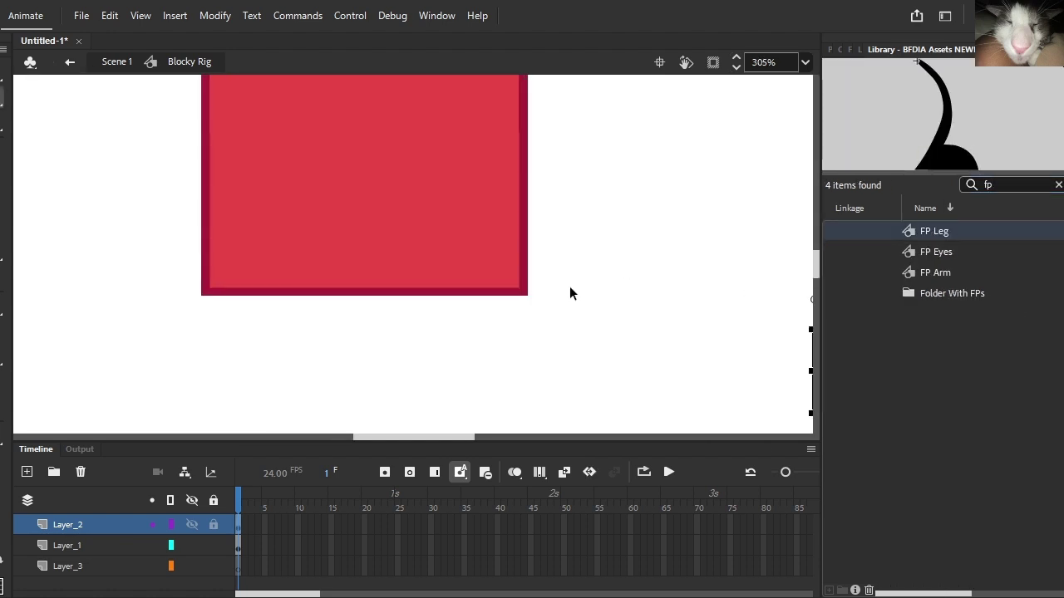
{"action": "scroll", "coordinate": [588, 297], "scroll_direction": "down", "scroll_amount": 2}
{"action": "left_click_drag", "start_coordinate": [735, 355], "coordinate": [408, 340]}
{"action": "mouse_move", "coordinate": [63, 530]}
{"action": "left_mouse_down"}
{"action": "mouse_move", "coordinate": [75, 572]}
{"action": "mouse_move", "coordinate": [73, 519]}
{"action": "left_mouse_up"}
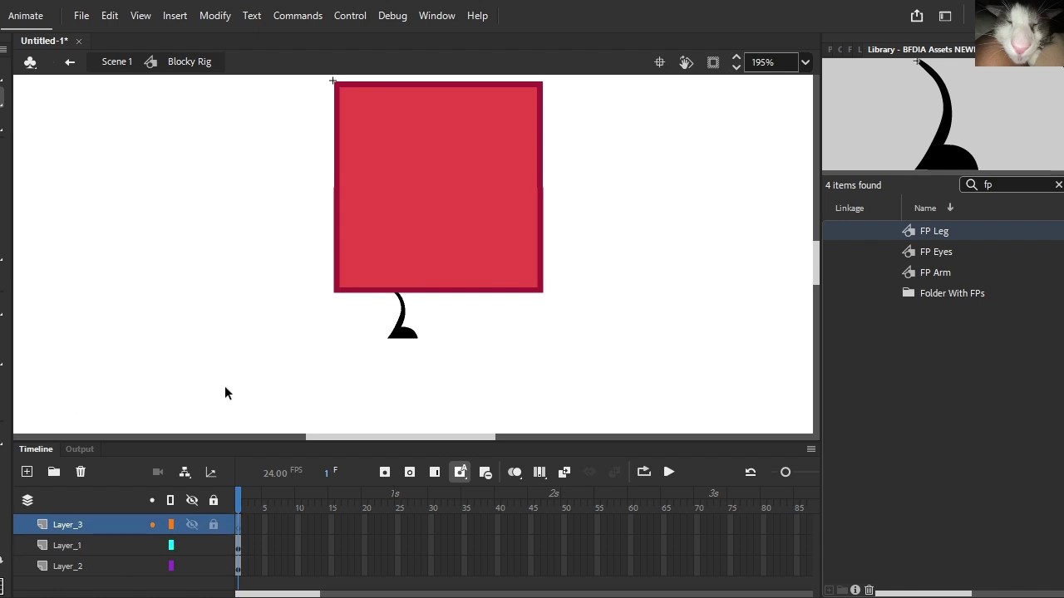
Step: Switch the leg instance to the straight leg pose, frame 5 of its symbol, using the Frame Picker
{"action": "scroll", "coordinate": [340, 333], "scroll_direction": "up", "scroll_amount": 2}
{"action": "left_click", "coordinate": [475, 304]}
{"action": "scroll", "coordinate": [482, 283], "scroll_direction": "down", "scroll_amount": 1}
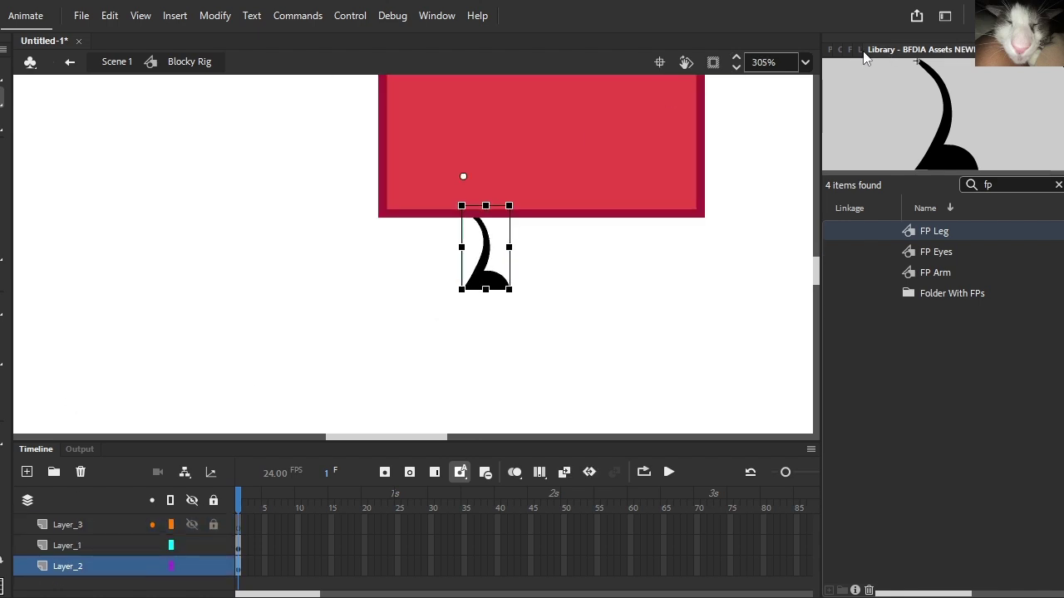
{"action": "left_click", "coordinate": [831, 50]}
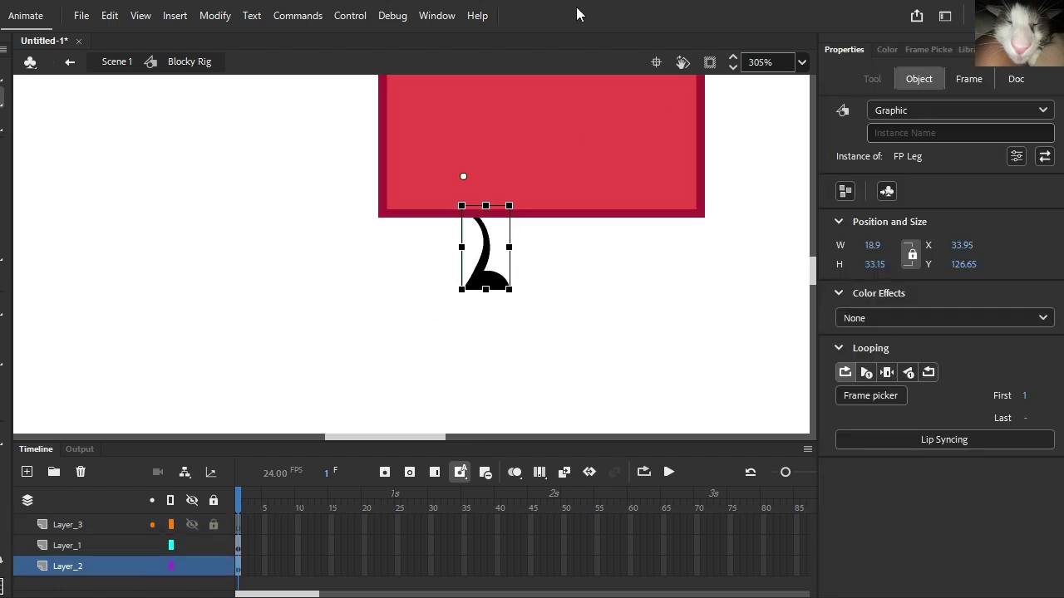
{"action": "left_click", "coordinate": [477, 14]}
{"action": "mouse_move", "coordinate": [437, 15]}
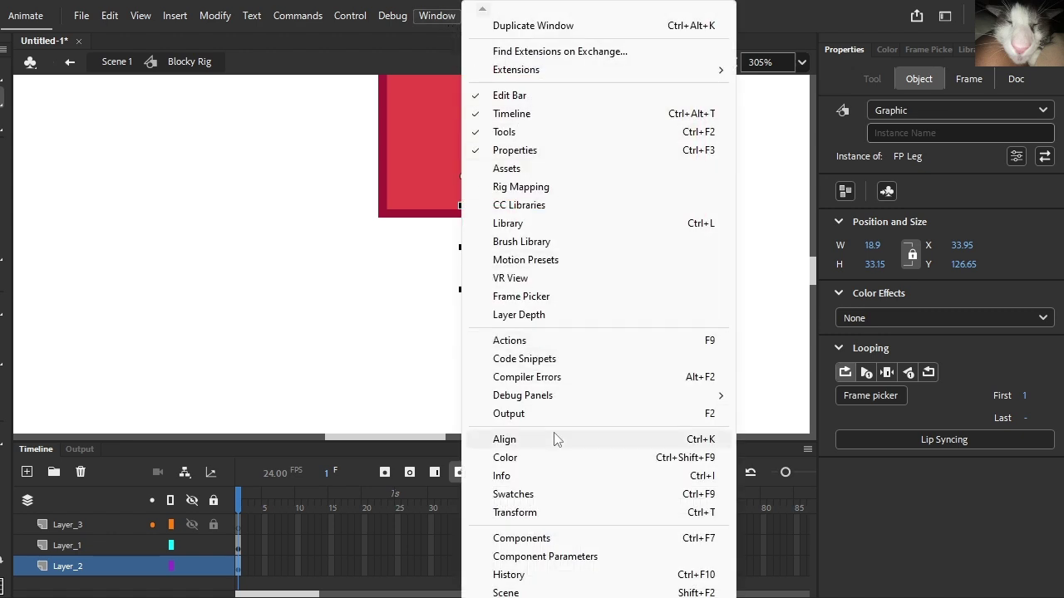
{"action": "left_click", "coordinate": [940, 53]}
{"action": "scroll", "coordinate": [923, 333], "scroll_direction": "down", "scroll_amount": 10}
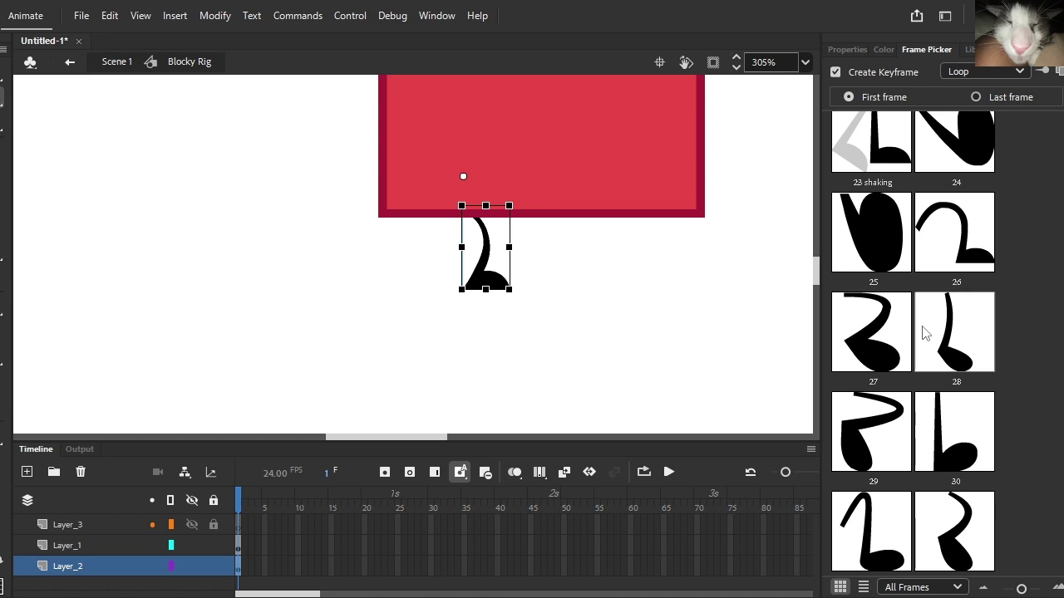
{"action": "scroll", "coordinate": [925, 332], "scroll_direction": "up", "scroll_amount": 10}
{"action": "left_click", "coordinate": [853, 364]}
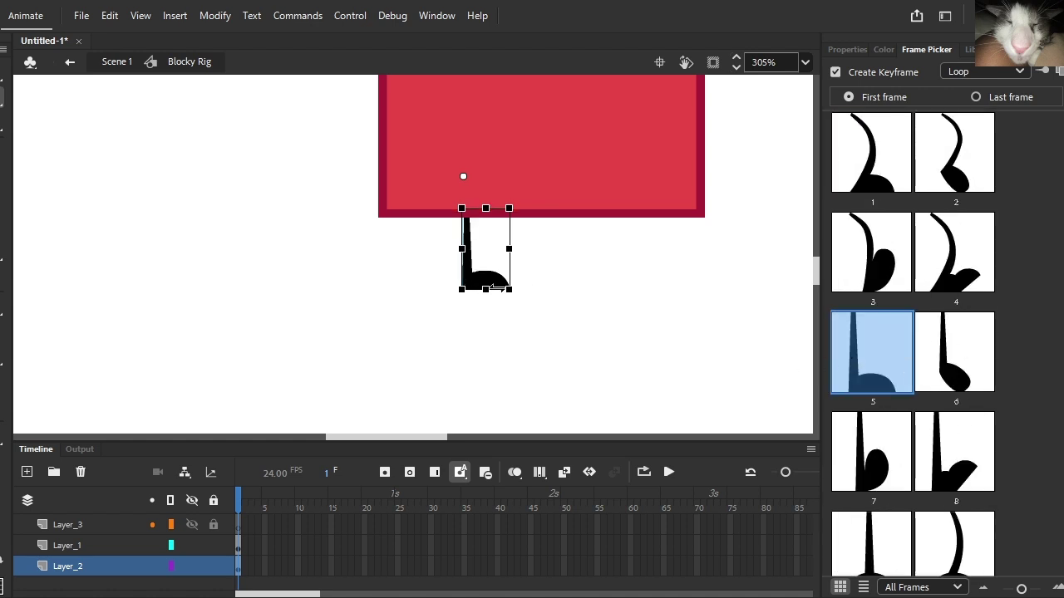
Step: Duplicate the straight leg and nudge the copy to the right, level with the first leg
{"action": "left_click", "coordinate": [589, 169]}
{"action": "scroll", "coordinate": [582, 218], "scroll_direction": "down", "scroll_amount": 3}
{"action": "scroll", "coordinate": [582, 220], "scroll_direction": "up", "scroll_amount": 3}
{"action": "scroll", "coordinate": [577, 337], "scroll_direction": "up", "scroll_amount": 2}
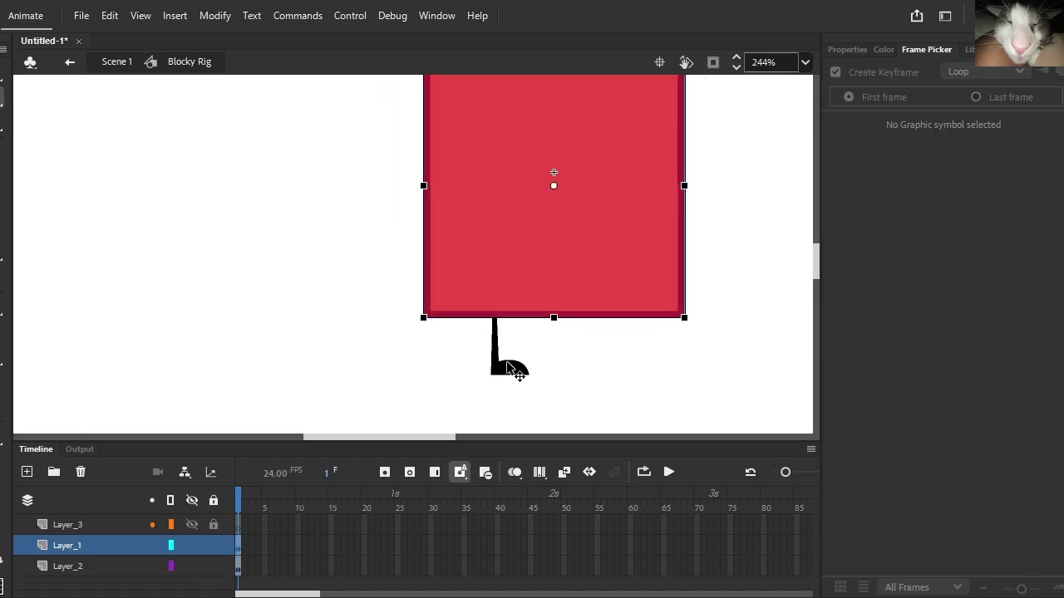
{"action": "left_click", "coordinate": [515, 366]}
{"action": "scroll", "coordinate": [517, 372], "scroll_direction": "up", "scroll_amount": 2}
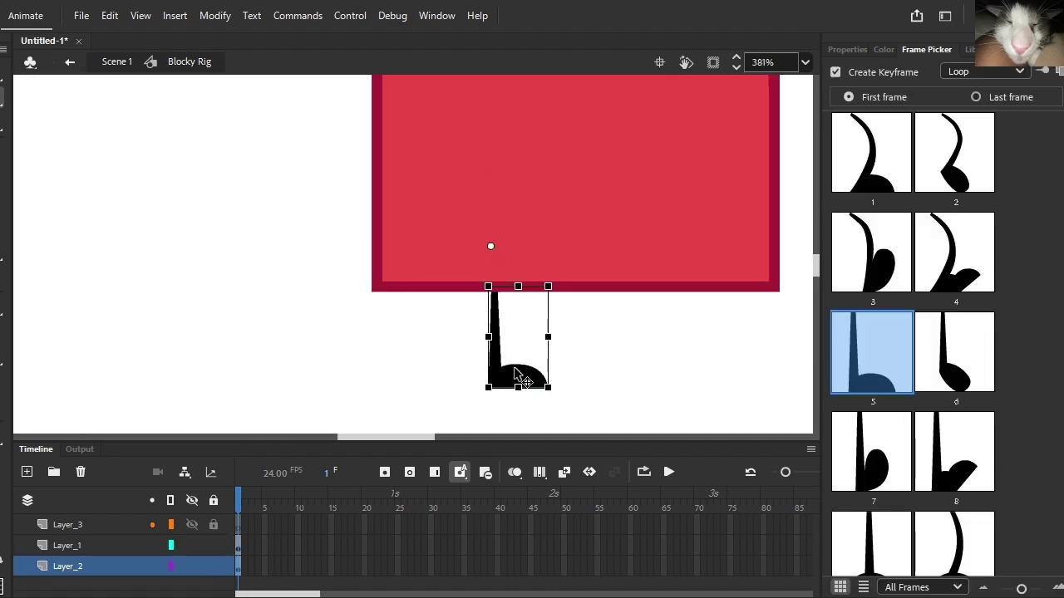
{"action": "key", "text": "ctrl+d"}
{"action": "key", "text": "Right"}
{"action": "key", "text": "Right"}
{"action": "key", "text": "Right"}
{"action": "key", "text": "Right"}
{"action": "key", "text": "Right"}
{"action": "key", "text": "Right"}
{"action": "key", "text": "Right"}
{"action": "key", "text": "Right"}
{"action": "key", "text": "Right"}
{"action": "key", "text": "Right"}
{"action": "key", "text": "Right"}
{"action": "key", "text": "Right"}
{"action": "key", "text": "Right"}
{"action": "key", "text": "Right"}
{"action": "key", "text": "Right"}
{"action": "key", "text": "Right"}
{"action": "key", "text": "Right"}
{"action": "key", "text": "Right"}
{"action": "key", "text": "Right"}
{"action": "key", "text": "Right"}
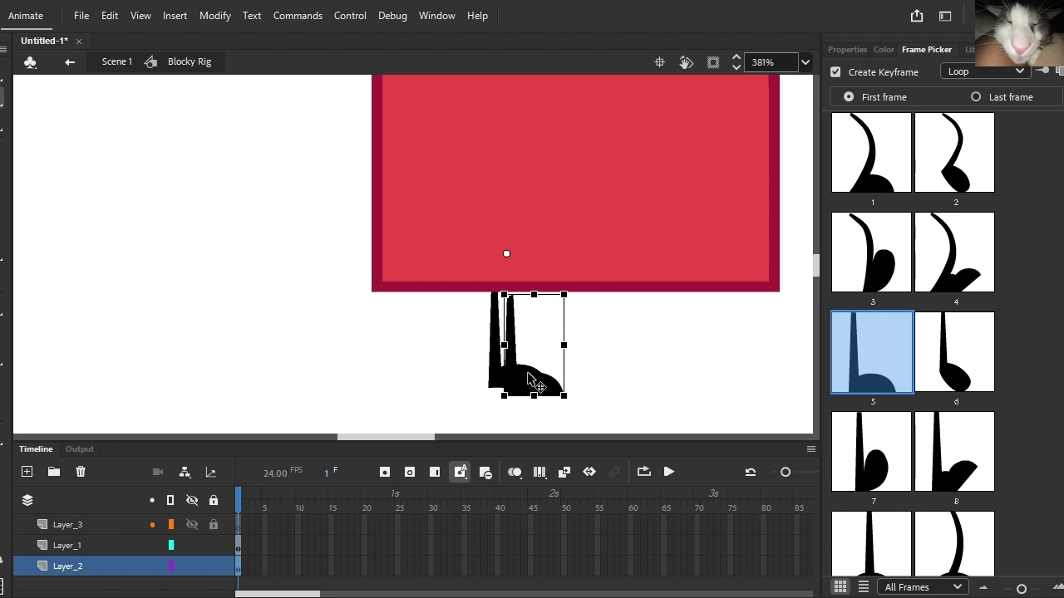
{"action": "key", "text": "Up"}
{"action": "key", "text": "Up"}
{"action": "key", "text": "Up"}
{"action": "key", "text": "Right"}
{"action": "key", "text": "Right"}
{"action": "key", "text": "Right"}
{"action": "key", "text": "Right"}
{"action": "key", "text": "Right"}
{"action": "key", "text": "Right"}
{"action": "key", "text": "Right"}
{"action": "key", "text": "Right"}
{"action": "key", "text": "Right"}
{"action": "key", "text": "Right"}
{"action": "key", "text": "Right"}
{"action": "key", "text": "Right"}
{"action": "key", "text": "Right"}
{"action": "key", "text": "Right"}
{"action": "key", "text": "Right"}
{"action": "key", "text": "Right"}
{"action": "key", "text": "Right"}
{"action": "key", "text": "Right"}
{"action": "key", "text": "Right"}
{"action": "key", "text": "Right"}
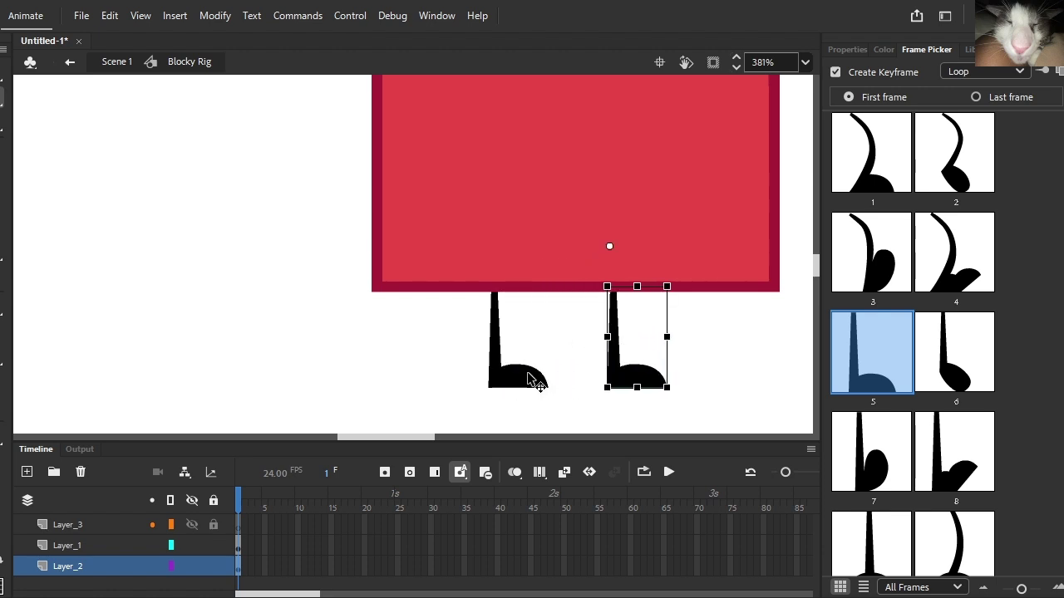
{"action": "scroll", "coordinate": [528, 379], "scroll_direction": "down", "scroll_amount": 3}
Step: Open the Blocky Body Side symbol for editing and return to the Blocky Rig symbol
{"action": "left_click", "coordinate": [436, 315]}
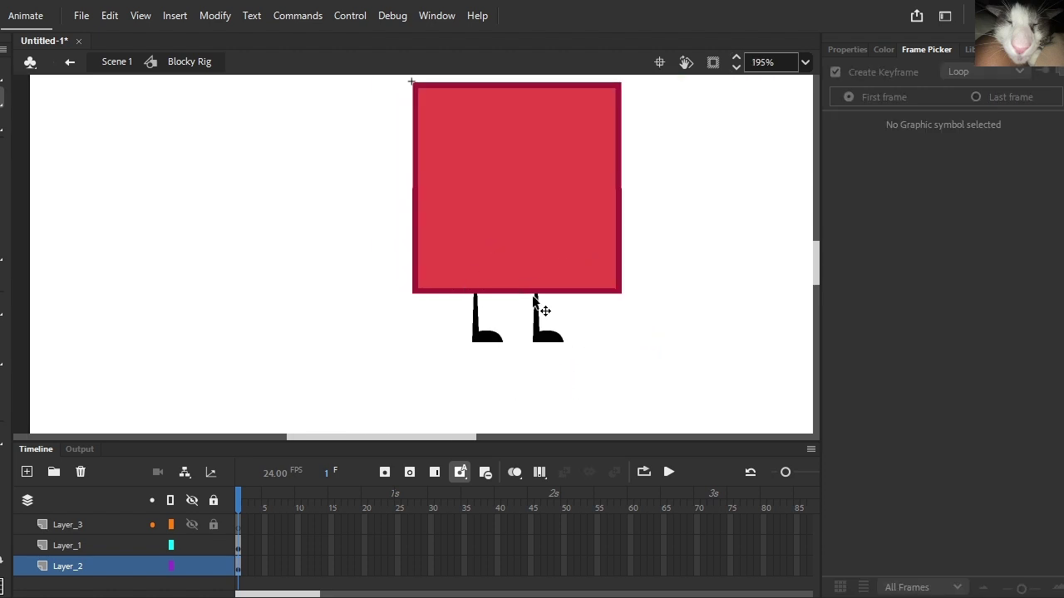
{"action": "left_click", "coordinate": [597, 259]}
{"action": "left_click", "coordinate": [620, 289]}
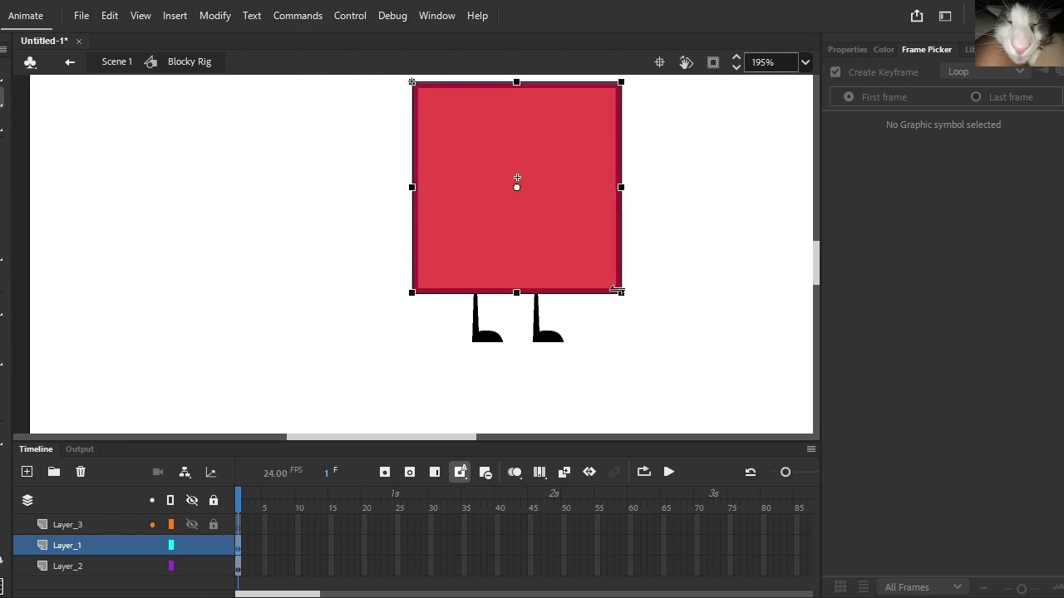
{"action": "double_click", "coordinate": [617, 287]}
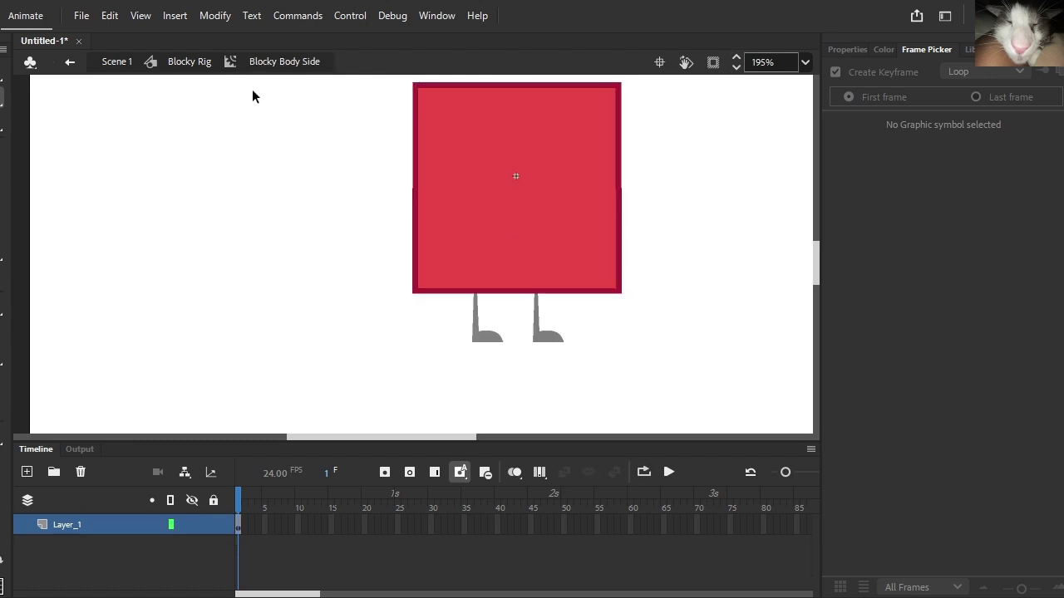
{"action": "left_click", "coordinate": [189, 62]}
Step: Reduce the red body's width slightly, keeping both legs beneath it
{"action": "left_click_drag", "start_coordinate": [678, 335], "coordinate": [669, 327]}
{"action": "left_click_drag", "start_coordinate": [618, 291], "coordinate": [610, 298]}
{"action": "left_click", "coordinate": [329, 285]}
{"action": "scroll", "coordinate": [329, 284], "scroll_direction": "down", "scroll_amount": 3}
{"action": "scroll", "coordinate": [394, 312], "scroll_direction": "up", "scroll_amount": 4}
{"action": "left_click", "coordinate": [394, 311]}
{"action": "scroll", "coordinate": [396, 313], "scroll_direction": "down", "scroll_amount": 3}
{"action": "left_click", "coordinate": [472, 327]}
{"action": "scroll", "coordinate": [465, 330], "scroll_direction": "up", "scroll_amount": 1}
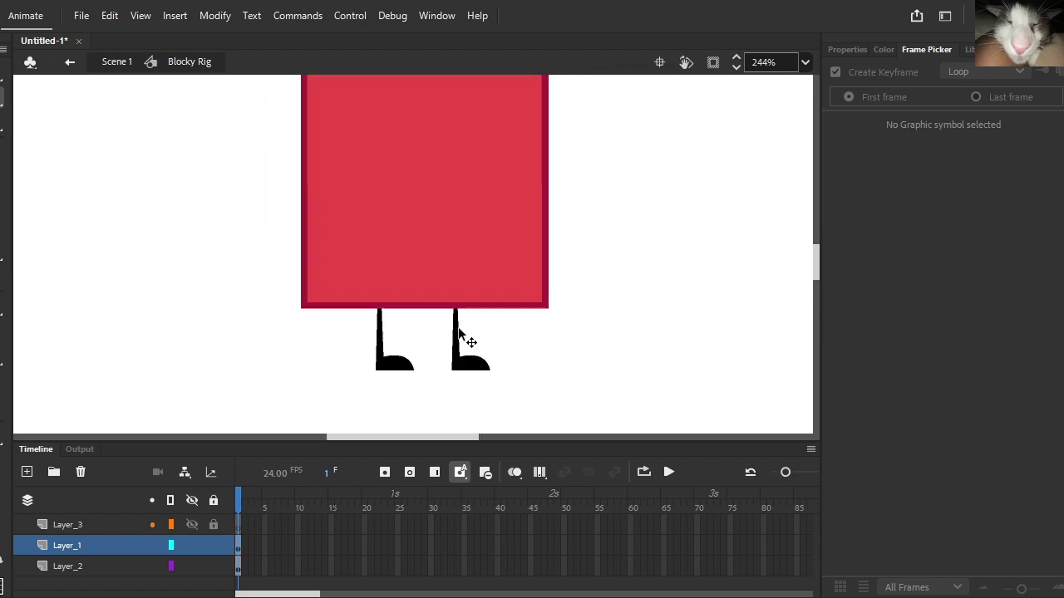
Step: Try placing the FP Arm symbol on Layer_3 over the body's lower-left corner, and undo it
{"action": "left_click", "coordinate": [251, 524]}
{"action": "key", "text": "ctrl+l"}
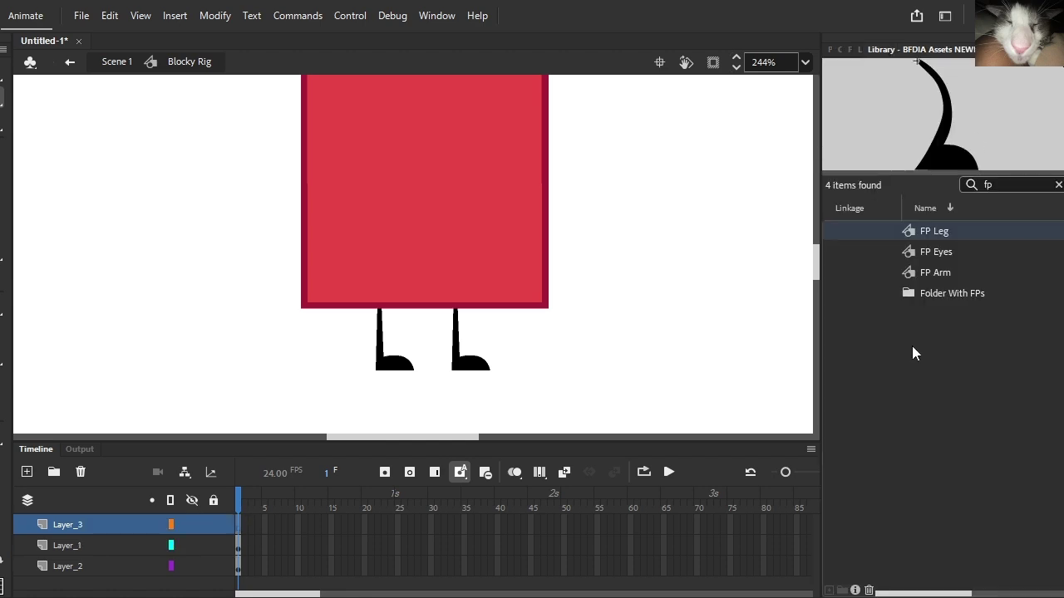
{"action": "left_click", "coordinate": [956, 257]}
{"action": "left_click", "coordinate": [955, 270]}
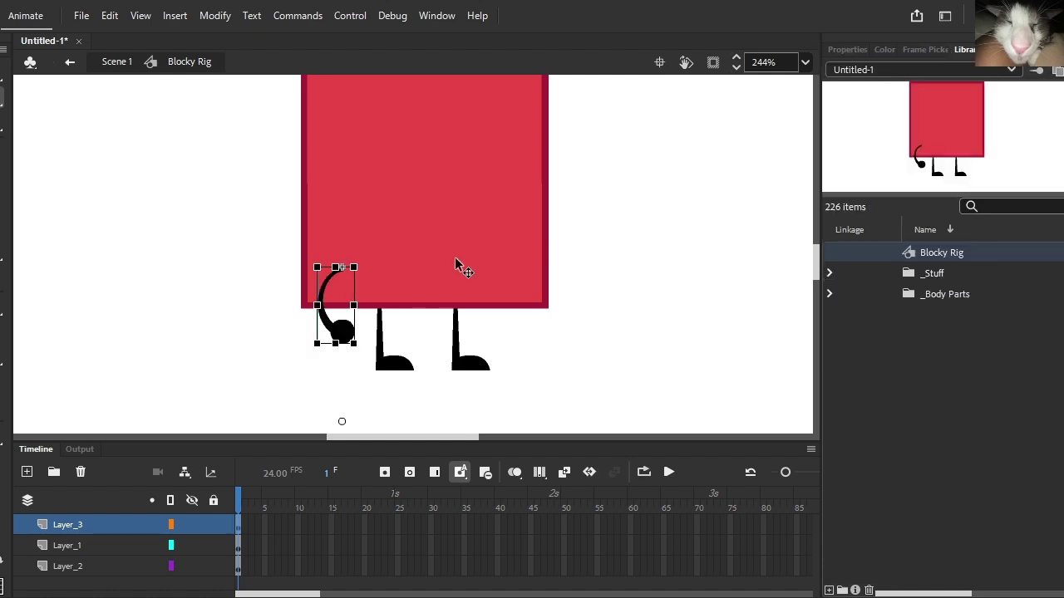
{"action": "key", "text": "ctrl+b"}
{"action": "key", "text": "ctrl+z"}
{"action": "key", "text": "ctrl+z"}
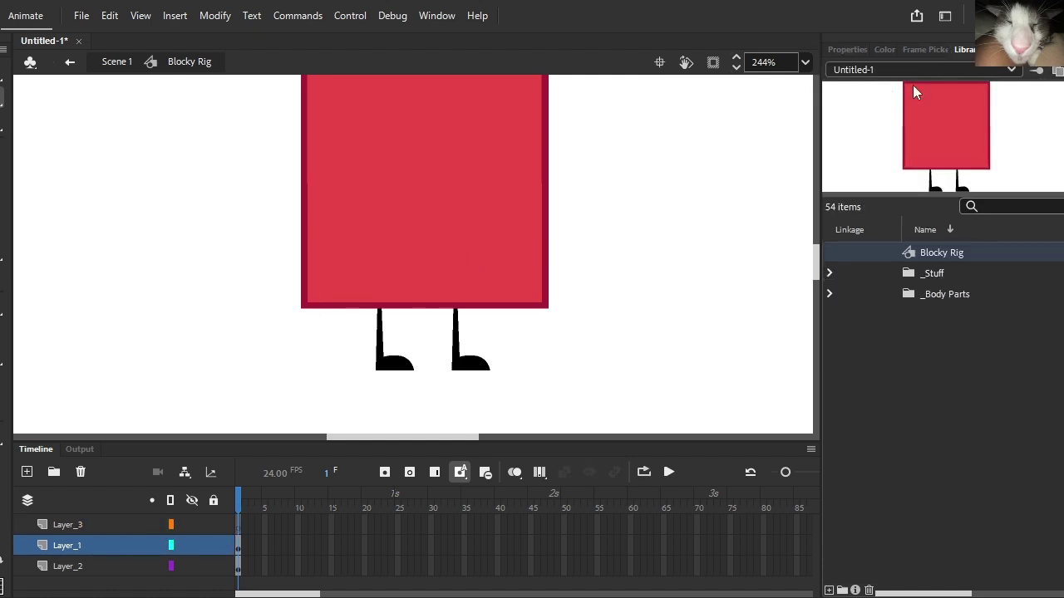
Step: Search the BFDIA assets library for "arm straight", reverse the name sorting and preview the first Arm Straight symbol
{"action": "left_click", "coordinate": [1016, 53]}
{"action": "left_click_drag", "start_coordinate": [1018, 184], "coordinate": [819, 150]}
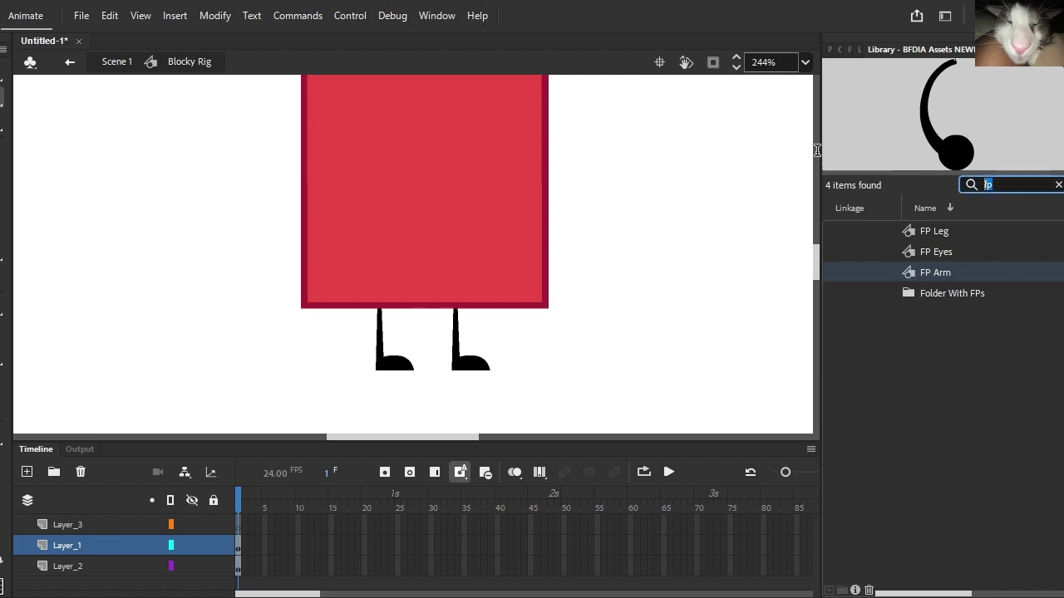
{"action": "type", "text": "aarm"}
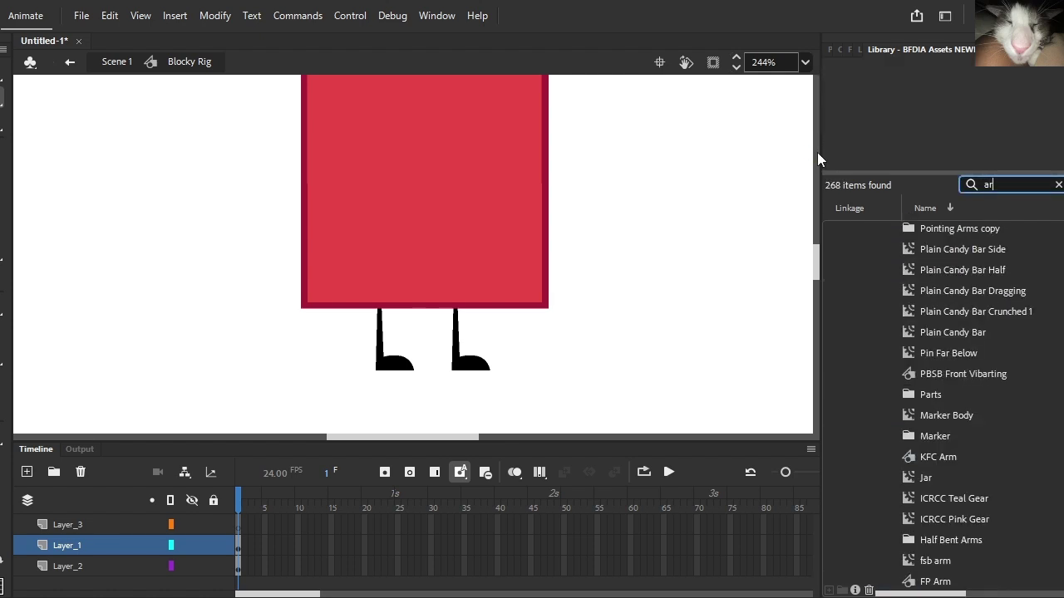
{"action": "key", "text": "BackSpace"}
{"action": "key", "text": "BackSpace"}
{"action": "key", "text": "BackSpace"}
{"action": "type", "text": "rm sti"}
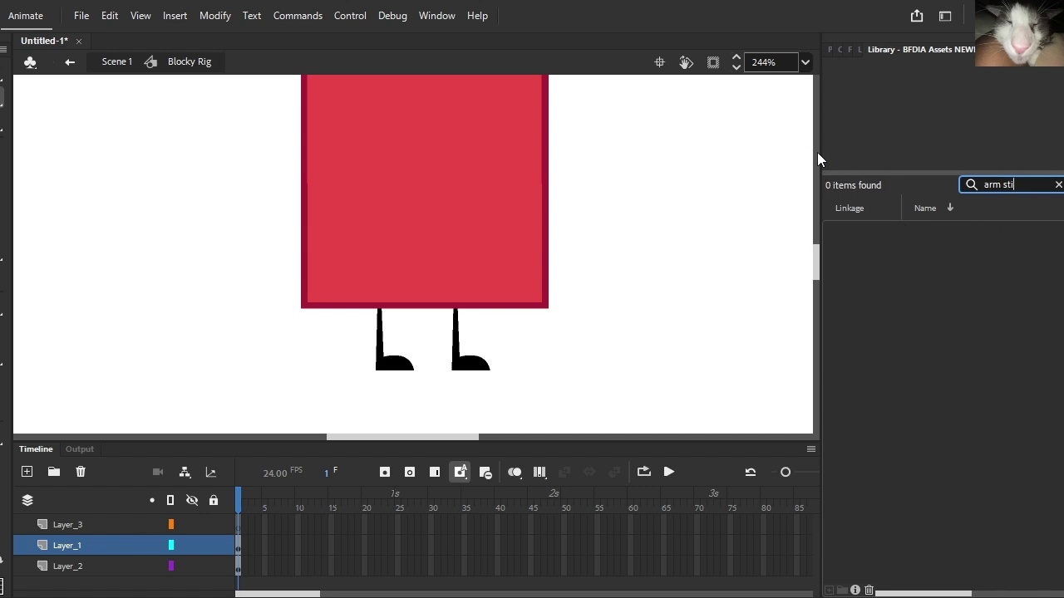
{"action": "key", "text": "BackSpace"}
{"action": "type", "text": "raight"}
{"action": "left_click", "coordinate": [946, 208]}
{"action": "left_click", "coordinate": [974, 232]}
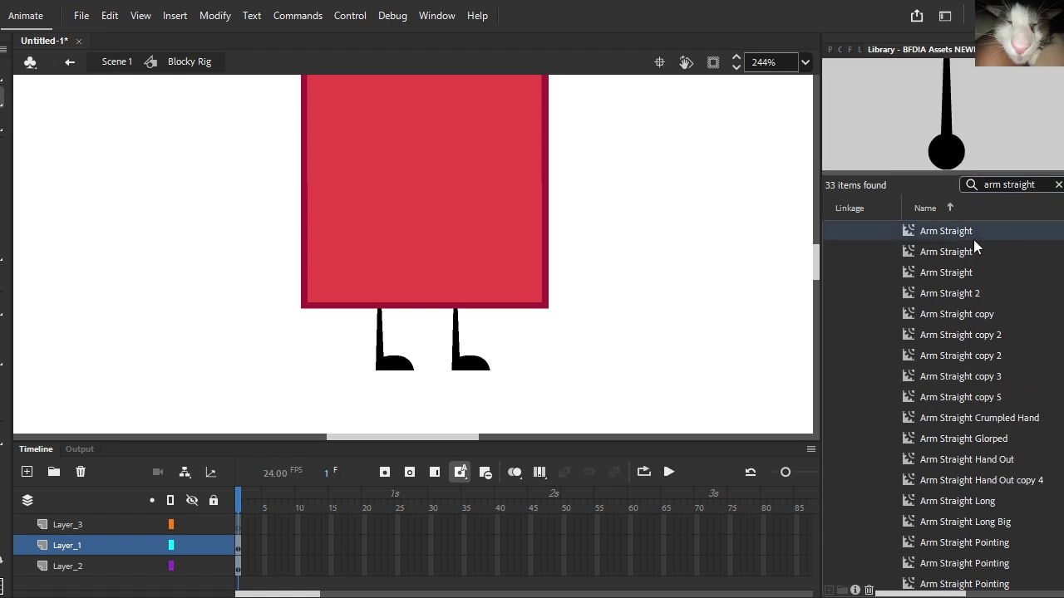
Step: Place Arm Straight over the body's lower-left corner and rotate it slightly outwards about its upper end
{"action": "left_click_drag", "start_coordinate": [669, 295], "coordinate": [321, 332]}
{"action": "scroll", "coordinate": [346, 326], "scroll_direction": "down", "scroll_amount": 2}
{"action": "scroll", "coordinate": [338, 341], "scroll_direction": "up", "scroll_amount": 2}
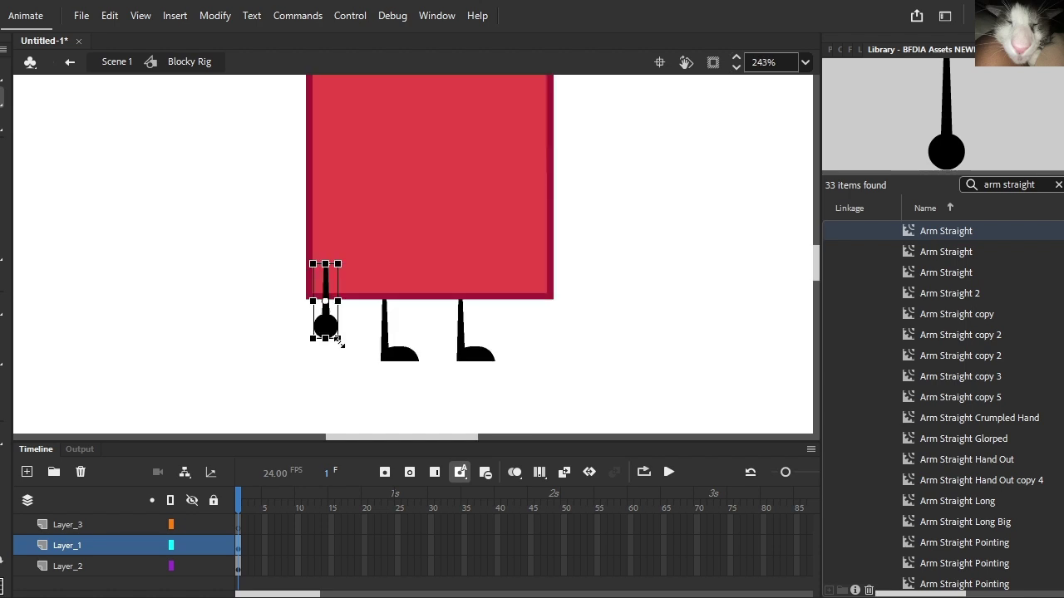
{"action": "scroll", "coordinate": [328, 310], "scroll_direction": "up", "scroll_amount": 2}
{"action": "double_click", "coordinate": [325, 300]}
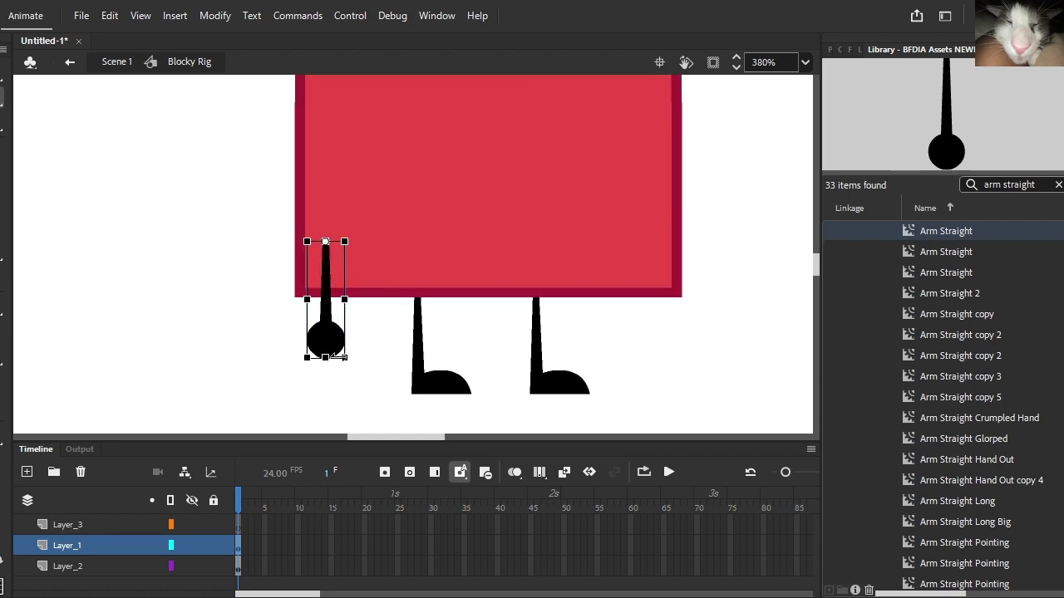
{"action": "left_click_drag", "start_coordinate": [343, 367], "coordinate": [322, 369]}
Step: Try duplicating the arm near the right leg and pasting the clipboard contents into Layer_2, undoing both
{"action": "left_click_drag", "start_coordinate": [329, 333], "coordinate": [605, 343], "text": "alt"}
{"action": "right_click", "coordinate": [611, 344]}
{"action": "key", "text": "Escape"}
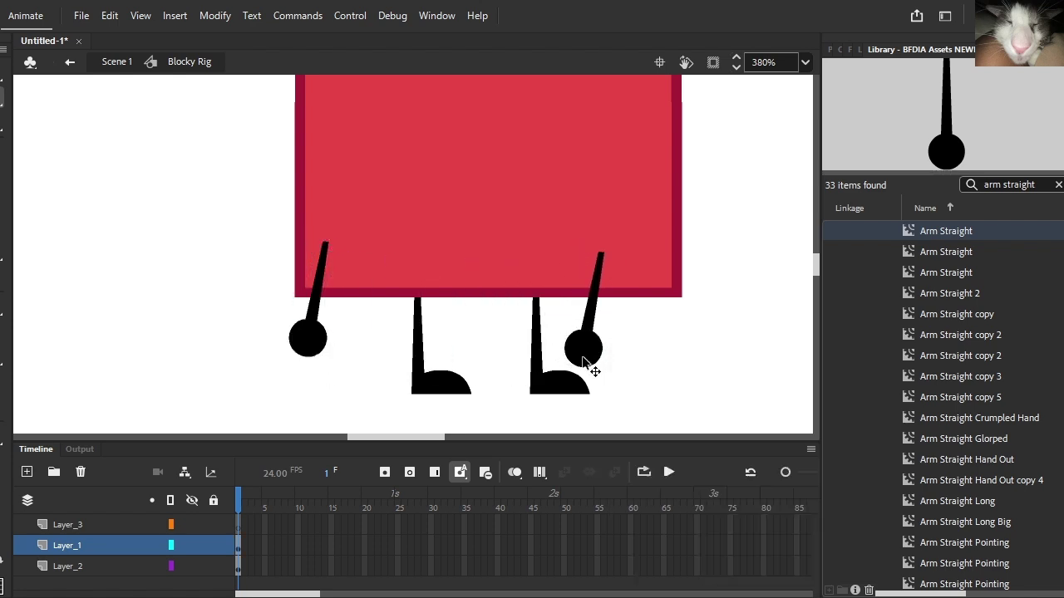
{"action": "key", "text": "ctrl+z"}
{"action": "left_click", "coordinate": [238, 566]}
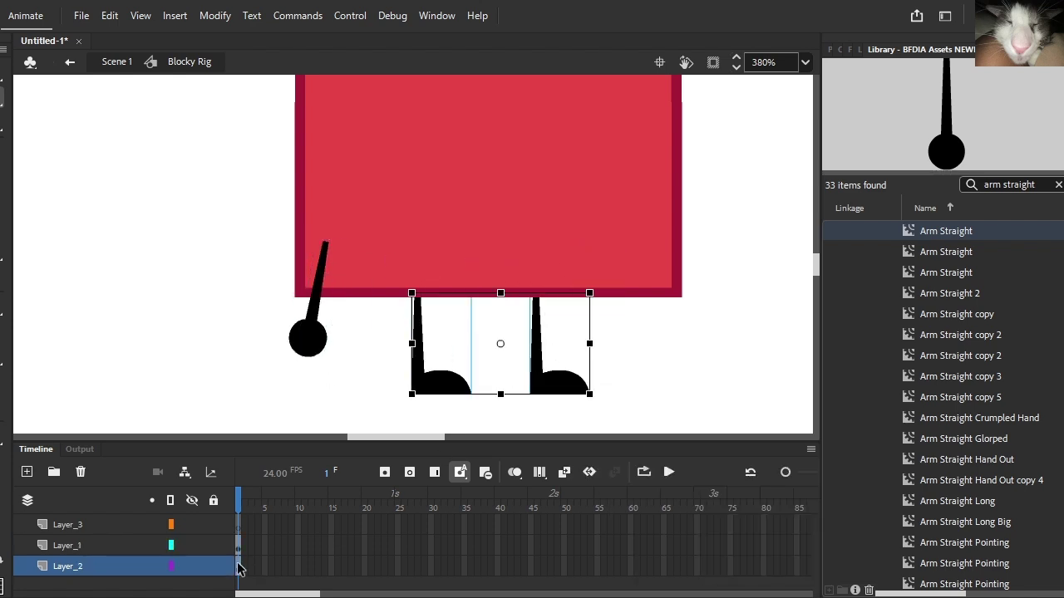
{"action": "key", "text": "ctrl+v"}
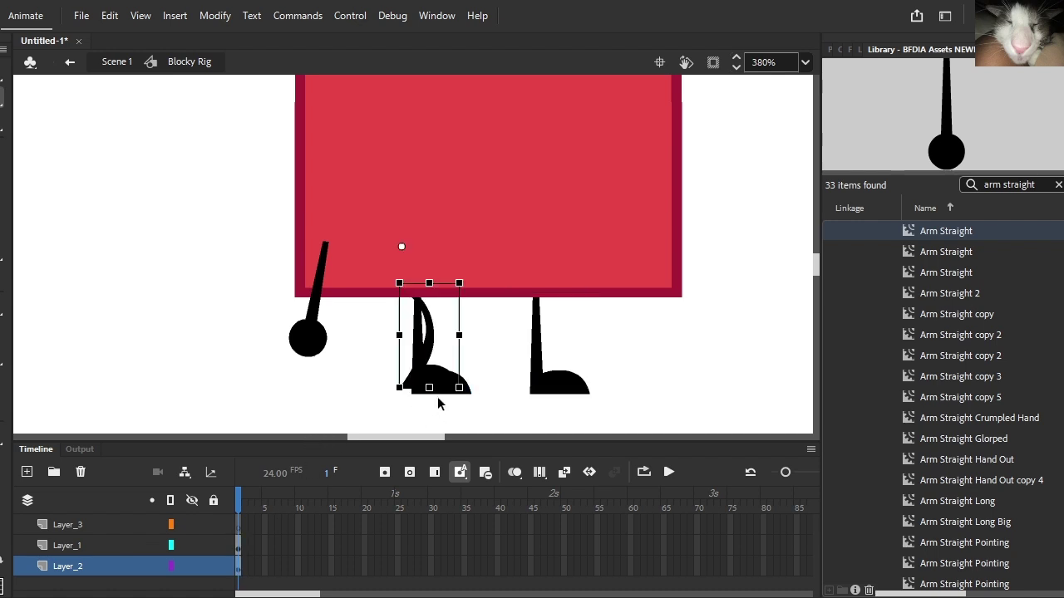
{"action": "key", "text": "ctrl+z"}
Step: Copy the arm in place onto Layer_2, rotate it the opposite way and move it behind the body's lower-right corner
{"action": "left_click", "coordinate": [301, 338]}
{"action": "key", "text": "ctrl+c"}
{"action": "left_click", "coordinate": [238, 566]}
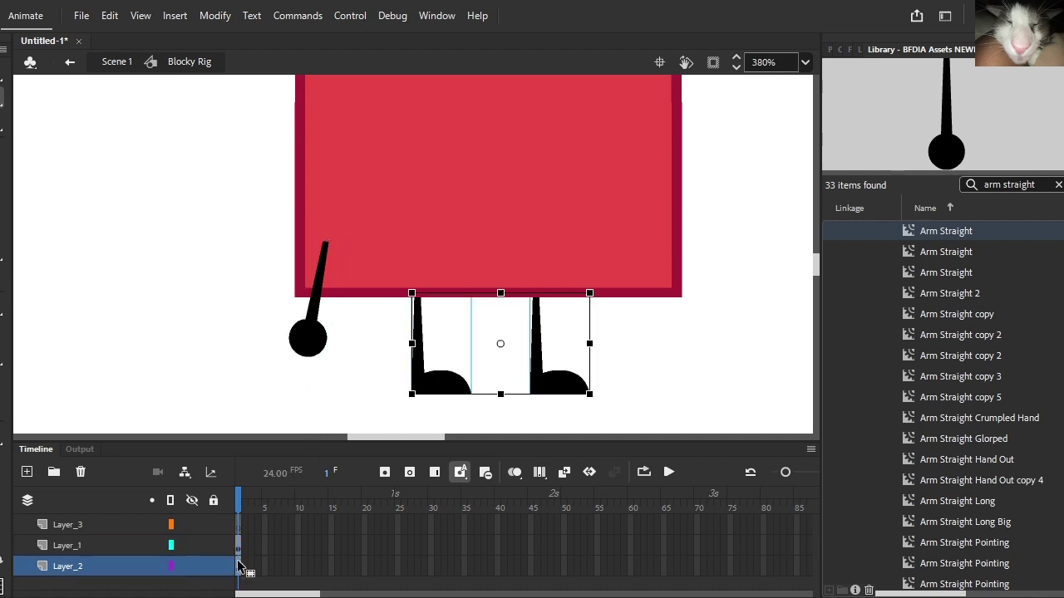
{"action": "key", "text": "ctrl+shift+v"}
{"action": "left_click_drag", "start_coordinate": [323, 376], "coordinate": [380, 372]}
{"action": "left_click_drag", "start_coordinate": [353, 336], "coordinate": [688, 336]}
{"action": "scroll", "coordinate": [687, 336], "scroll_direction": "down", "scroll_amount": 3}
{"action": "scroll", "coordinate": [659, 353], "scroll_direction": "up", "scroll_amount": 3}
{"action": "left_click", "coordinate": [657, 353]}
{"action": "scroll", "coordinate": [600, 328], "scroll_direction": "down", "scroll_amount": 3}
{"action": "scroll", "coordinate": [586, 316], "scroll_direction": "up", "scroll_amount": 3}
{"action": "scroll", "coordinate": [451, 295], "scroll_direction": "down", "scroll_amount": 3}
{"action": "scroll", "coordinate": [494, 276], "scroll_direction": "up", "scroll_amount": 2}
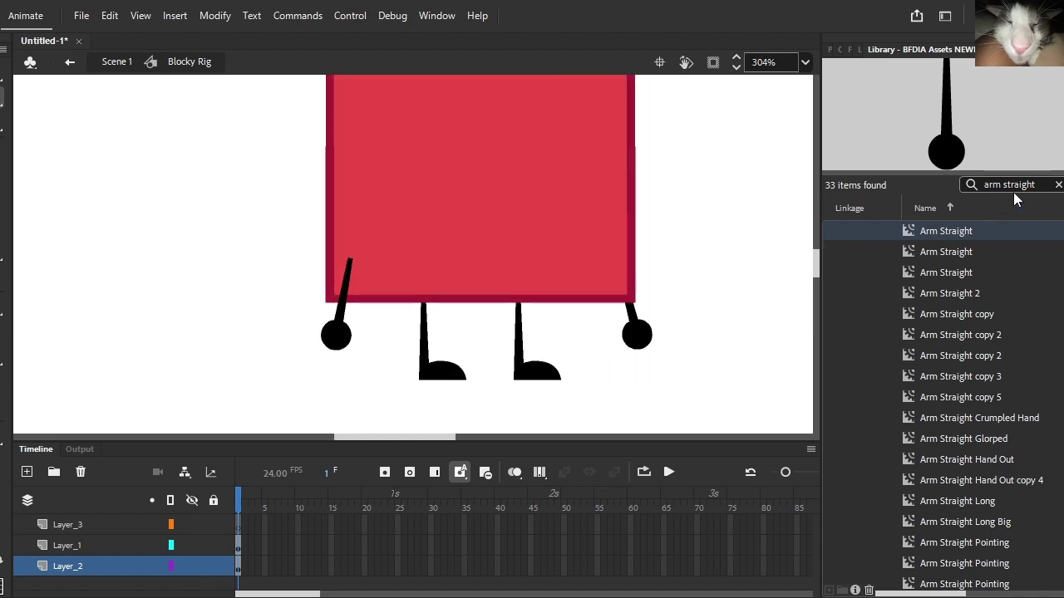
Step: Search the BFDIA assets library for "mouth" and place the BFDIA Mouths KFC symbol on the stage
{"action": "left_click", "coordinate": [1057, 184]}
{"action": "left_click", "coordinate": [1034, 186]}
{"action": "type", "text": "mouth"}
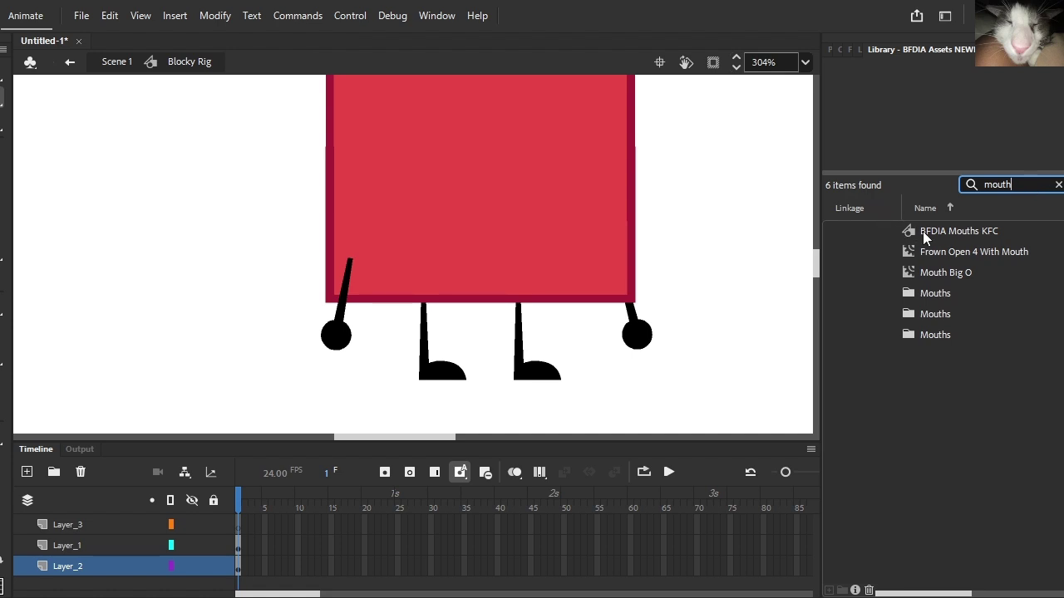
{"action": "left_click", "coordinate": [923, 232]}
{"action": "left_click_drag", "start_coordinate": [978, 119], "coordinate": [768, 203]}
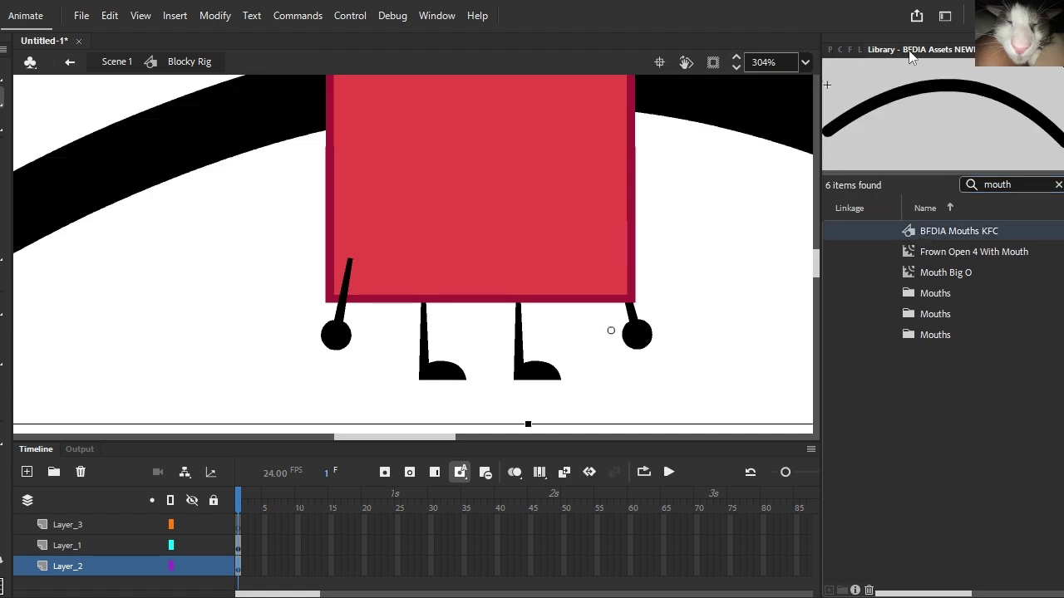
Step: Move the mouth symbol from Layer_2 to the same position on Layer_3
{"action": "left_click", "coordinate": [860, 51]}
{"action": "scroll", "coordinate": [444, 234], "scroll_direction": "down", "scroll_amount": 5}
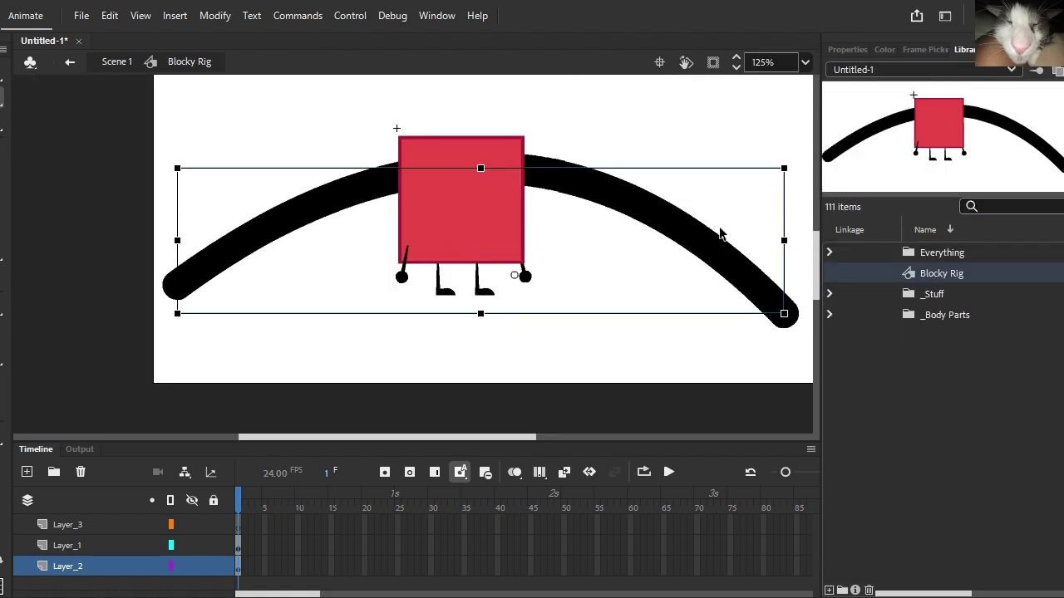
{"action": "key", "text": "Delete"}
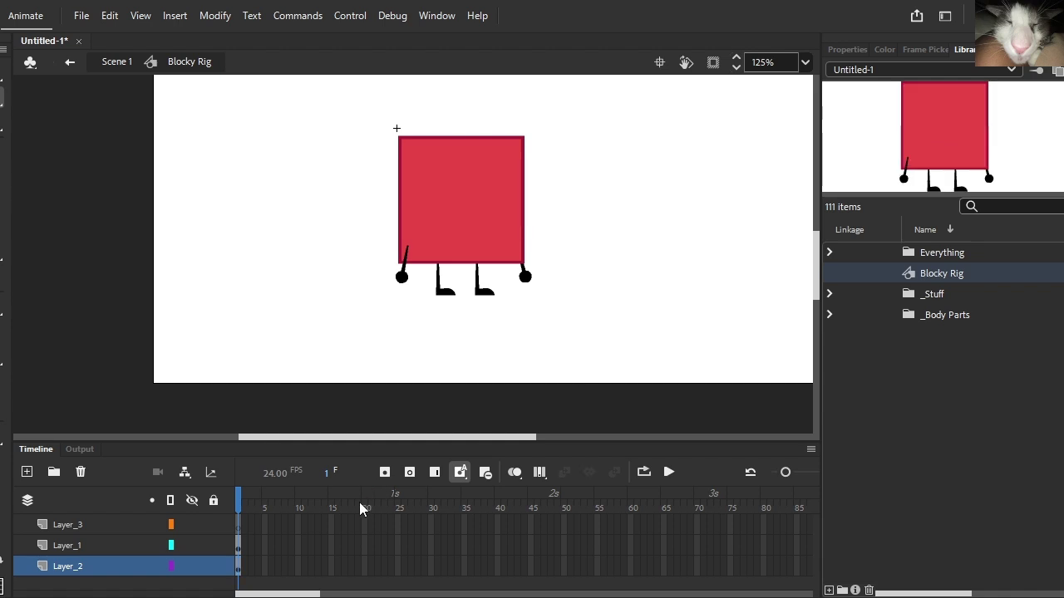
{"action": "left_click", "coordinate": [238, 529]}
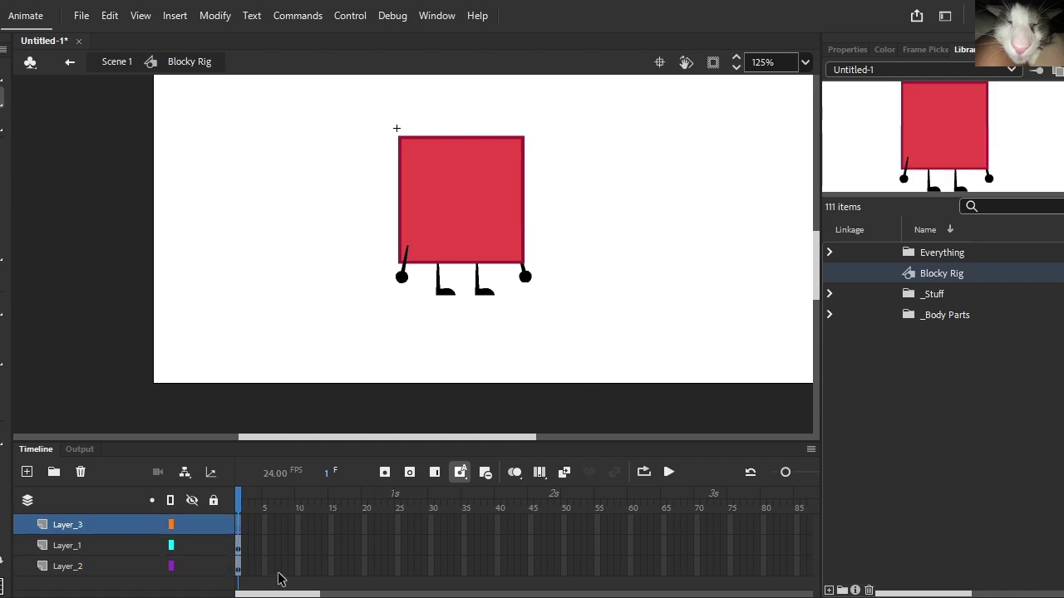
{"action": "key", "text": "ctrl+z"}
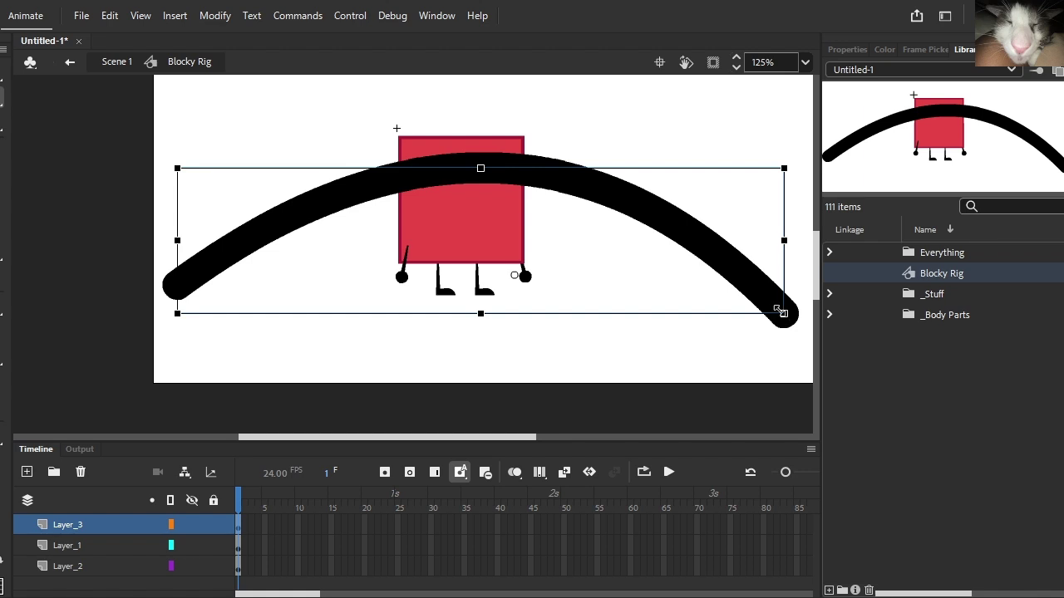
Step: Scale the mouth down proportionally and place it on the lower half of the body
{"action": "key", "text": "ctrl+z"}
{"action": "scroll", "coordinate": [570, 278], "scroll_direction": "up", "scroll_amount": 5}
{"action": "left_click_drag", "start_coordinate": [472, 268], "coordinate": [357, 78]}
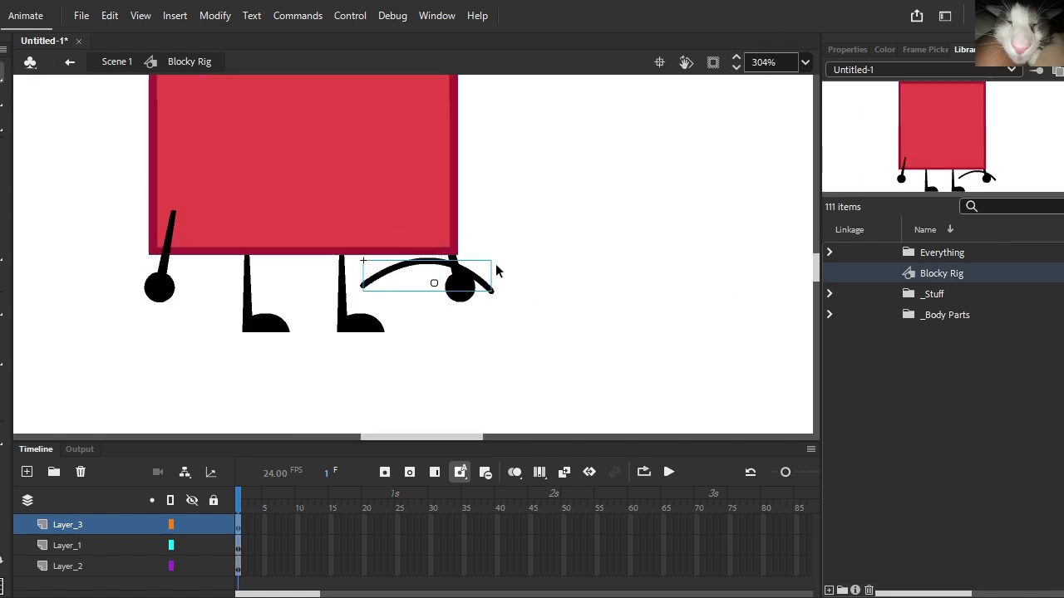
{"action": "left_click_drag", "start_coordinate": [493, 294], "coordinate": [414, 176]}
{"action": "scroll", "coordinate": [428, 197], "scroll_direction": "up", "scroll_amount": 5}
{"action": "scroll", "coordinate": [415, 297], "scroll_direction": "down", "scroll_amount": 2}
{"action": "left_click", "coordinate": [762, 85]}
Step: Search the BFDIA assets library for "eye"
{"action": "left_click", "coordinate": [1010, 50]}
{"action": "left_click_drag", "start_coordinate": [1012, 185], "coordinate": [766, 180]}
{"action": "type", "text": "eye"}
Step: Find the II2_16+ (2).fla file in Downloads and open it
{"action": "left_click", "coordinate": [109, 15]}
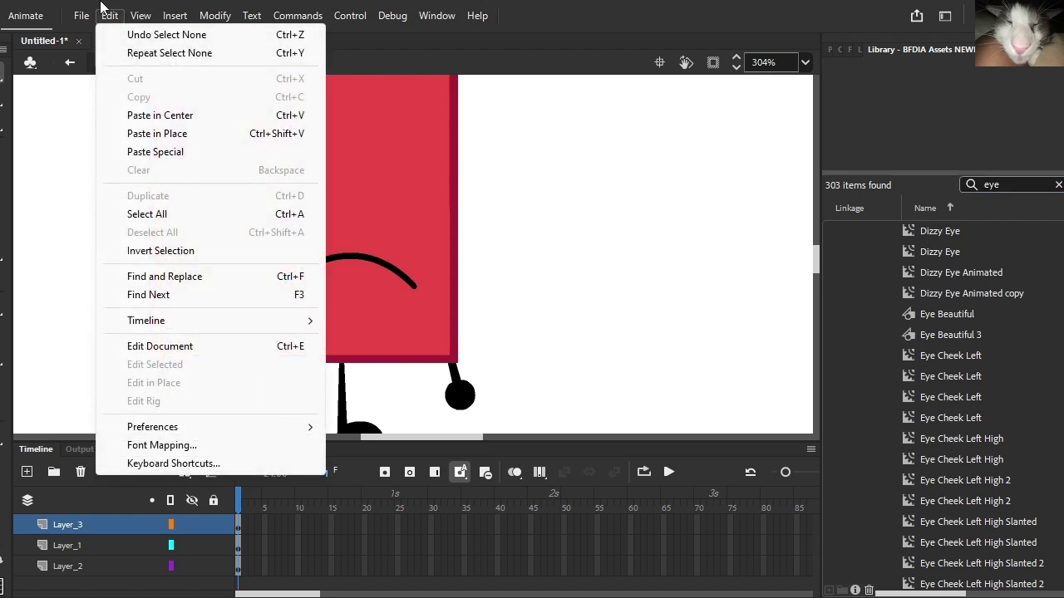
{"action": "left_click", "coordinate": [116, 70]}
{"action": "left_click", "coordinate": [829, 47]}
{"action": "type", "text": "ll"}
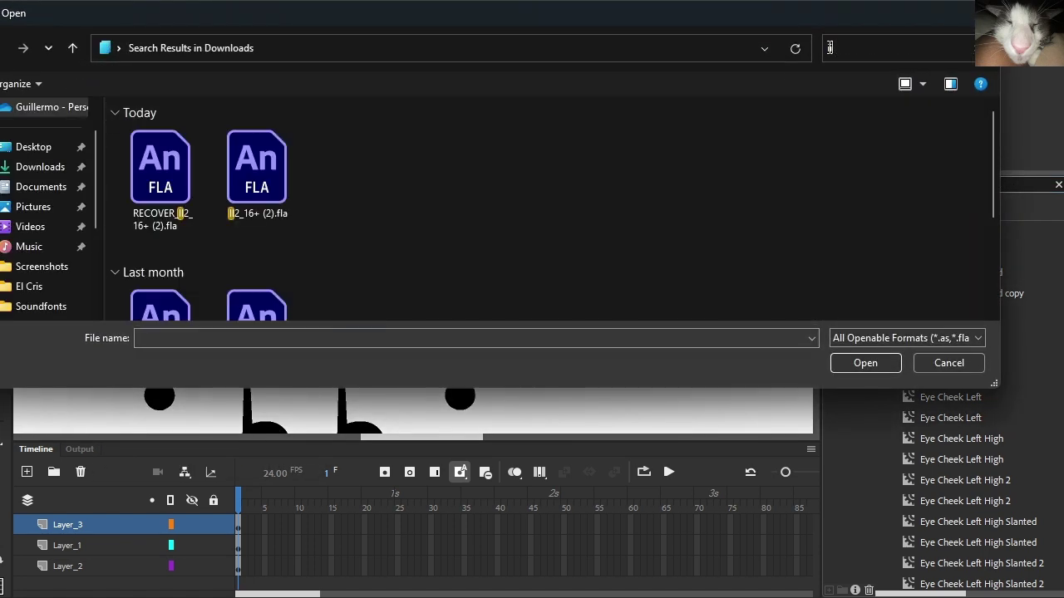
{"action": "double_click", "coordinate": [238, 195]}
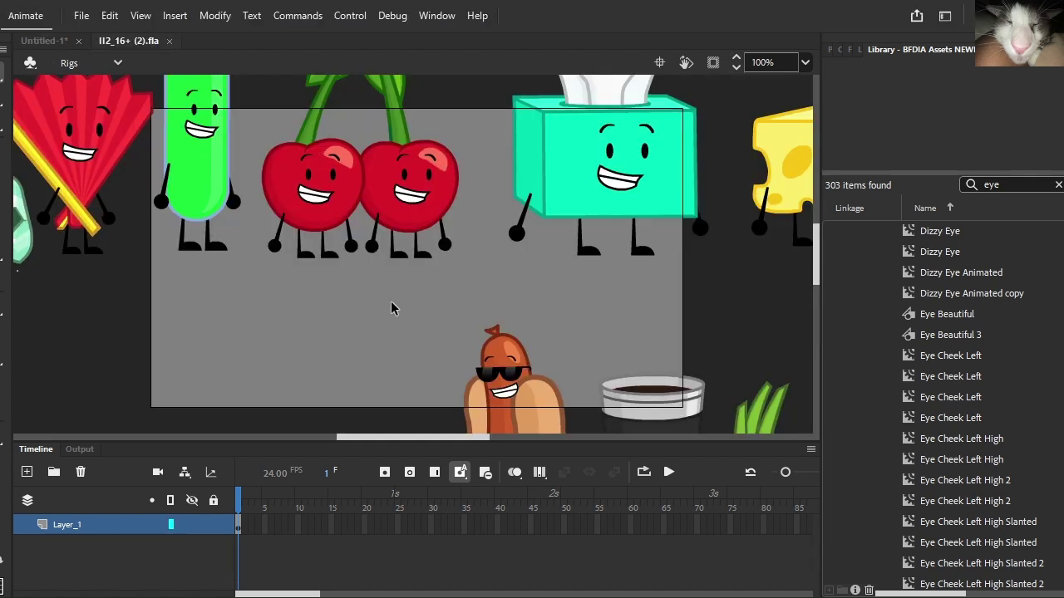
Step: Enter the Test Tube Rig symbol to examine how its face is built, and return to the Untitled-1 document
{"action": "double_click", "coordinate": [220, 179]}
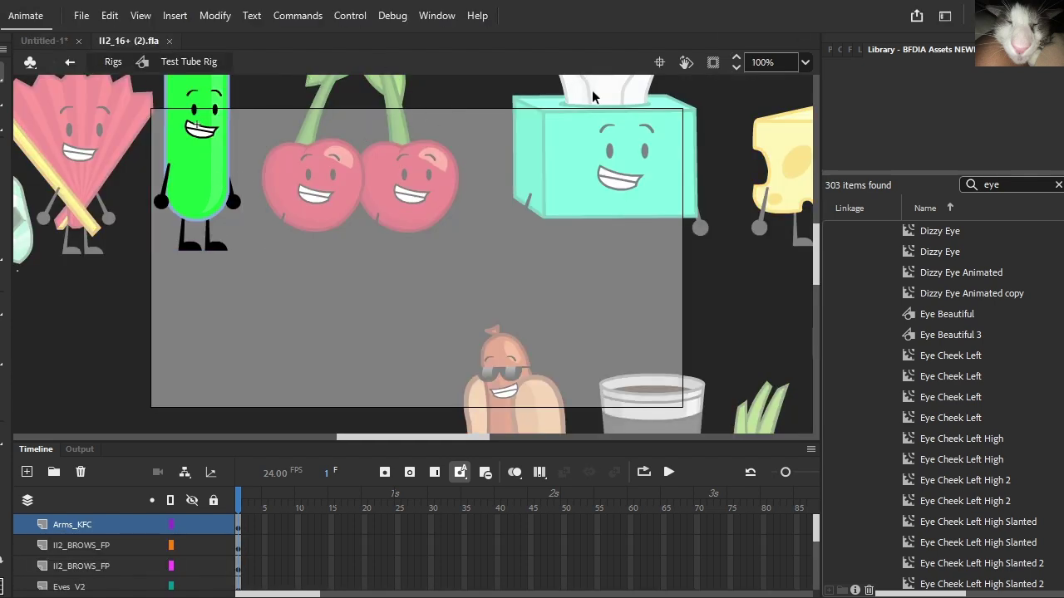
{"action": "left_click", "coordinate": [827, 49]}
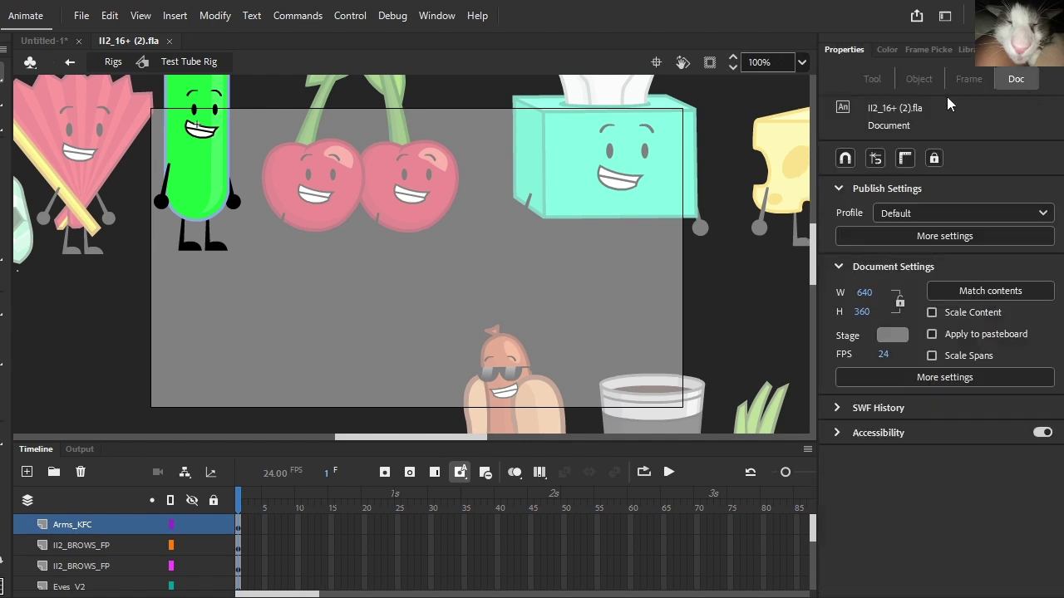
{"action": "scroll", "coordinate": [501, 228], "scroll_direction": "down", "scroll_amount": 1}
{"action": "scroll", "coordinate": [230, 130], "scroll_direction": "up", "scroll_amount": 3}
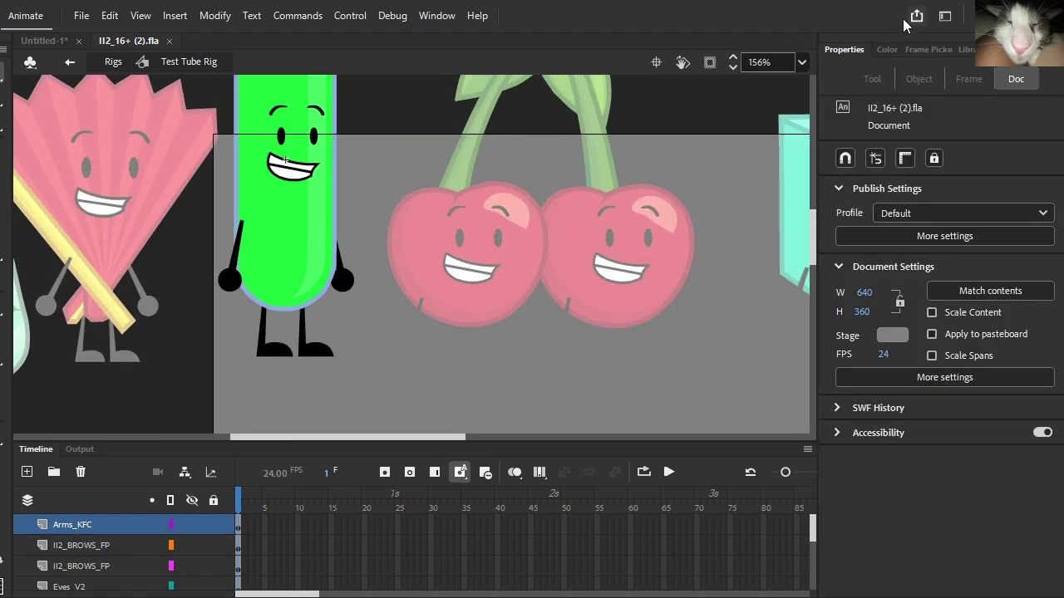
{"action": "left_click", "coordinate": [42, 41]}
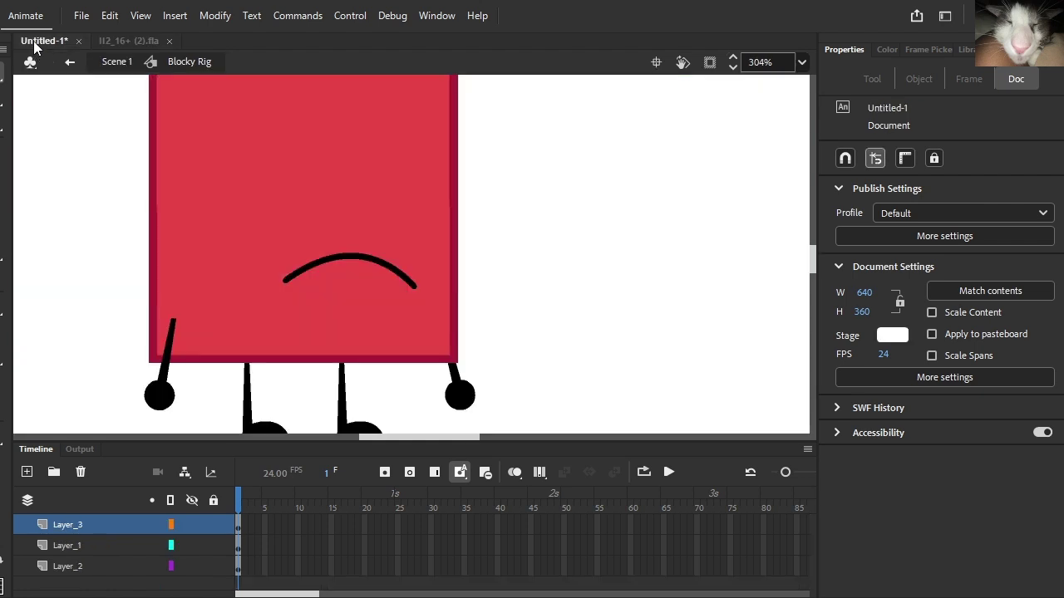
Step: Switch the library to II2_16+ (2).fla, search it for "kfc" and preview the leg symbols
{"action": "left_click", "coordinate": [964, 49]}
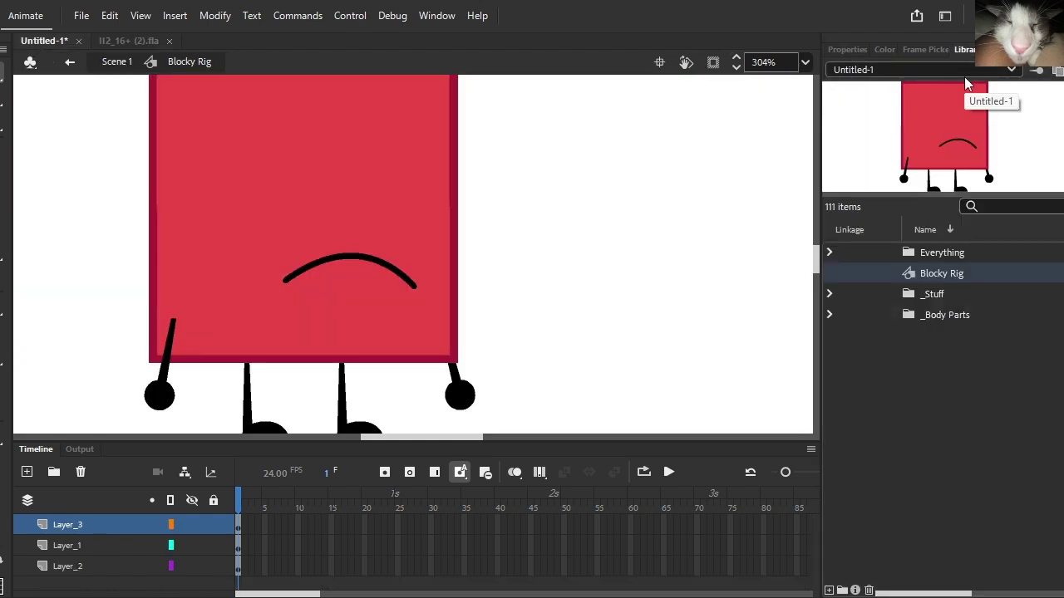
{"action": "left_click", "coordinate": [965, 78]}
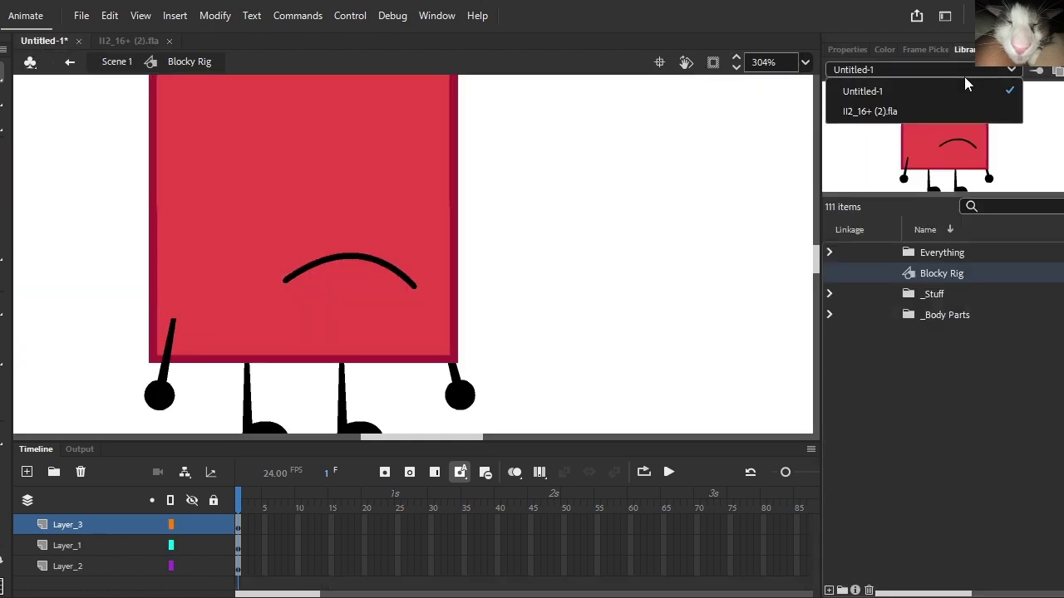
{"action": "left_click", "coordinate": [988, 113]}
{"action": "left_click", "coordinate": [996, 205]}
{"action": "type", "text": "eye"}
{"action": "key", "text": "BackSpace"}
{"action": "key", "text": "BackSpace"}
{"action": "key", "text": "BackSpace"}
{"action": "type", "text": "kfc"}
{"action": "left_click", "coordinate": [957, 295]}
{"action": "left_click", "coordinate": [954, 332]}
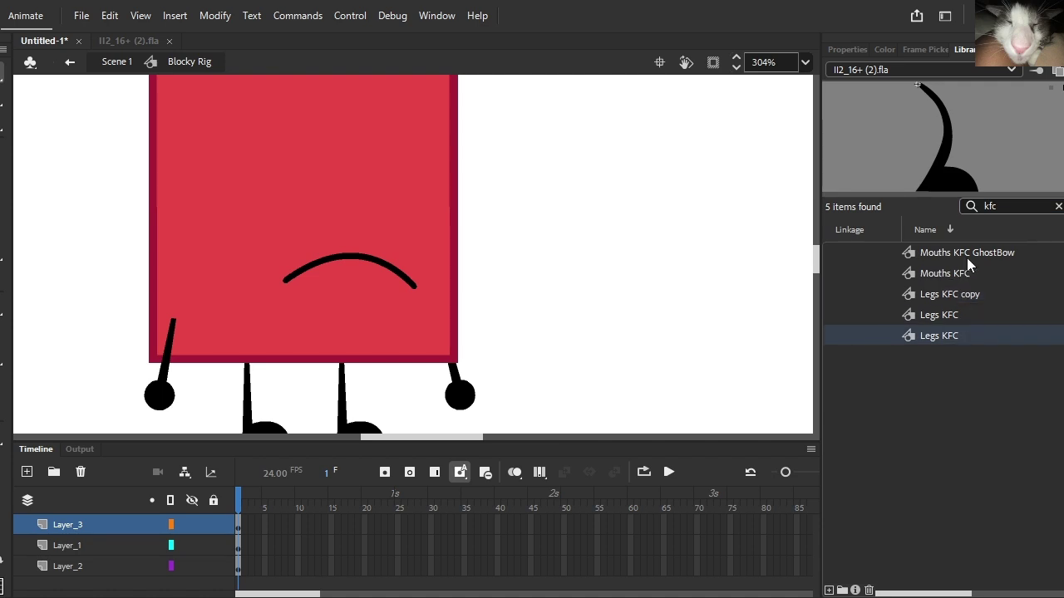
Step: Search the II2_16+ (2).fla library for "eyes" and place the Eyes_V2 symbol on the upper part of the body
{"action": "key", "text": "BackSpace"}
{"action": "key", "text": "BackSpace"}
{"action": "key", "text": "BackSpace"}
{"action": "type", "text": "eyes"}
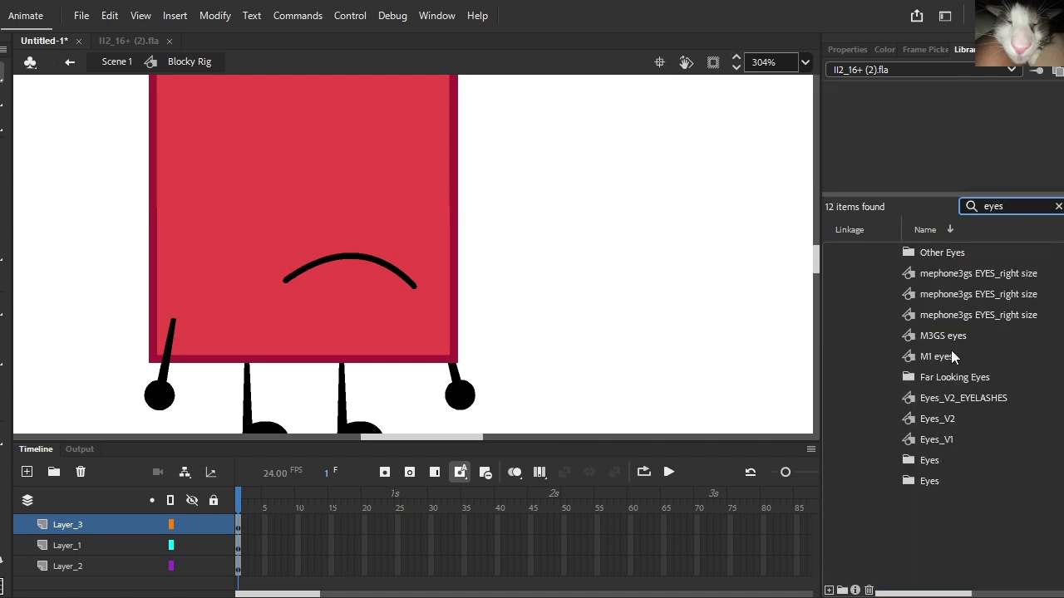
{"action": "left_click", "coordinate": [952, 416]}
{"action": "left_click_drag", "start_coordinate": [988, 126], "coordinate": [383, 145]}
Step: Duplicate the eye and arrange the two eyes side by side above the mouth
{"action": "left_click", "coordinate": [910, 49]}
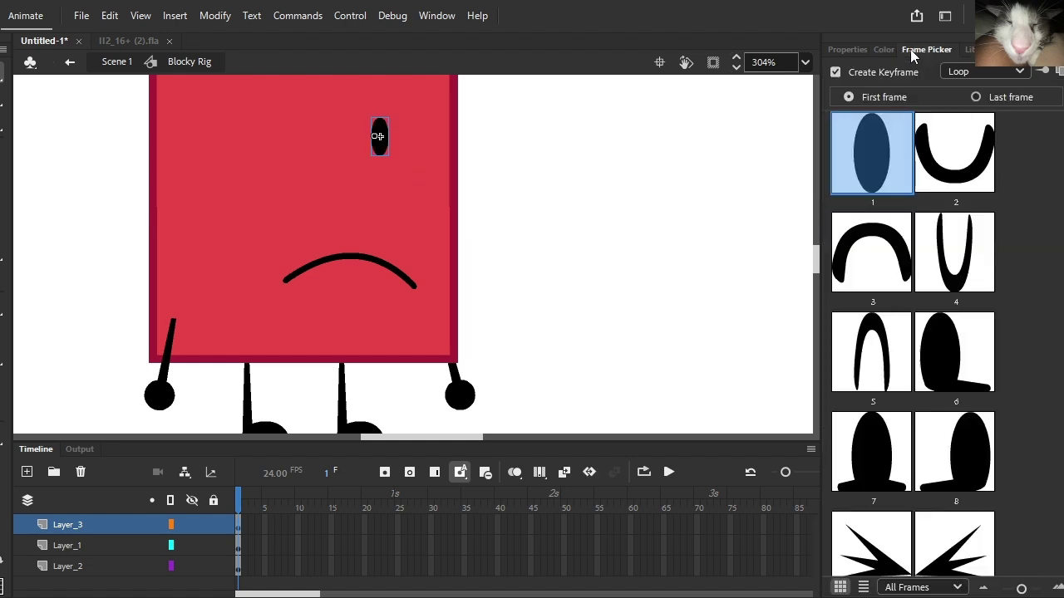
{"action": "left_click_drag", "start_coordinate": [341, 198], "coordinate": [369, 172]}
{"action": "key", "text": "ctrl+d"}
{"action": "scroll", "coordinate": [405, 188], "scroll_direction": "down", "scroll_amount": 3}
{"action": "left_click", "coordinate": [358, 190], "text": "shift"}
{"action": "scroll", "coordinate": [358, 188], "scroll_direction": "up", "scroll_amount": 2}
{"action": "scroll", "coordinate": [443, 182], "scroll_direction": "up", "scroll_amount": 3}
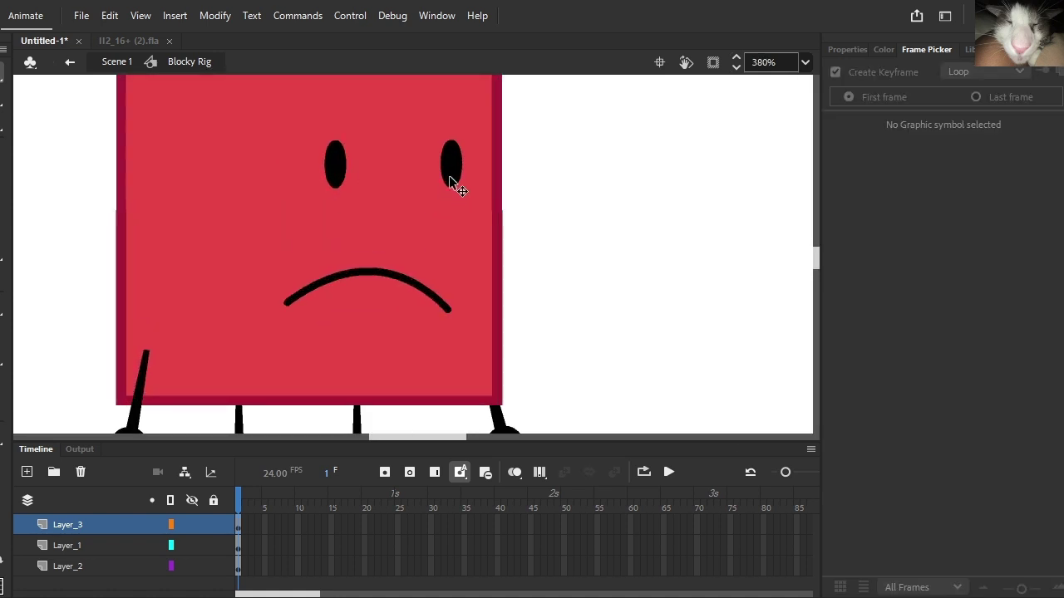
Step: Widen the gap between the eyes slightly and shift both toward the body's right edge
{"action": "left_click", "coordinate": [337, 162]}
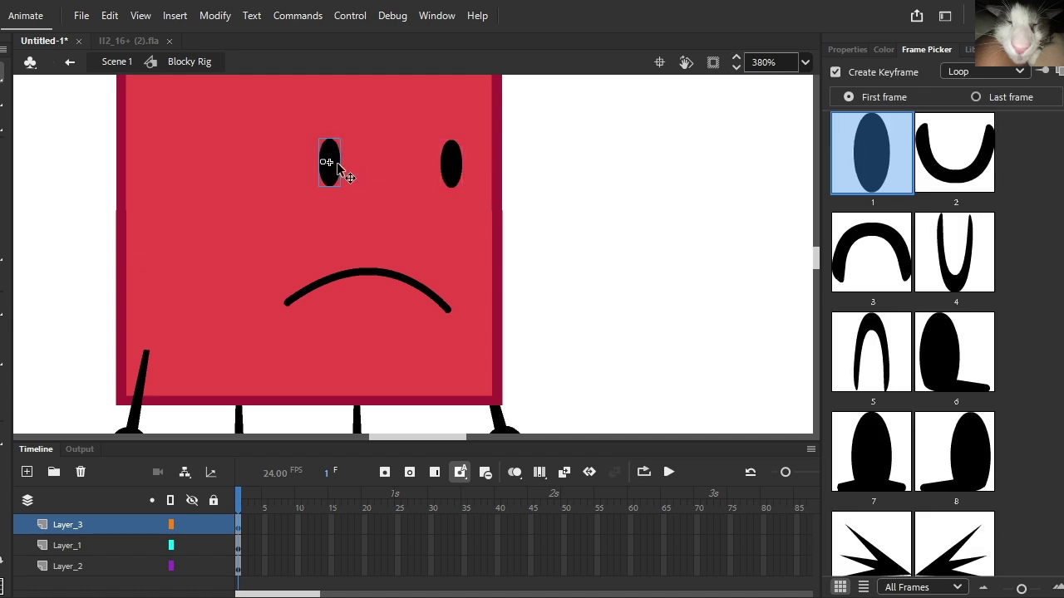
{"action": "left_click", "coordinate": [445, 166], "text": "shift"}
{"action": "left_click_drag", "start_coordinate": [445, 165], "coordinate": [452, 167]}
{"action": "left_click", "coordinate": [599, 174]}
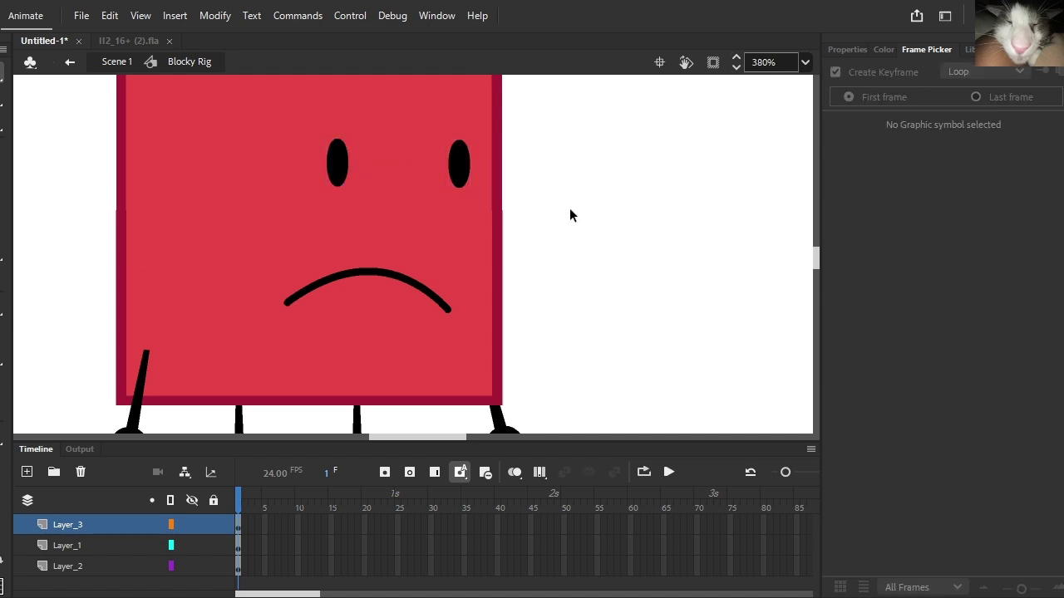
Step: Move the mouth up and left beneath the eyes and set it to frame 37, the toothy grin
{"action": "left_click_drag", "start_coordinate": [443, 295], "coordinate": [418, 267]}
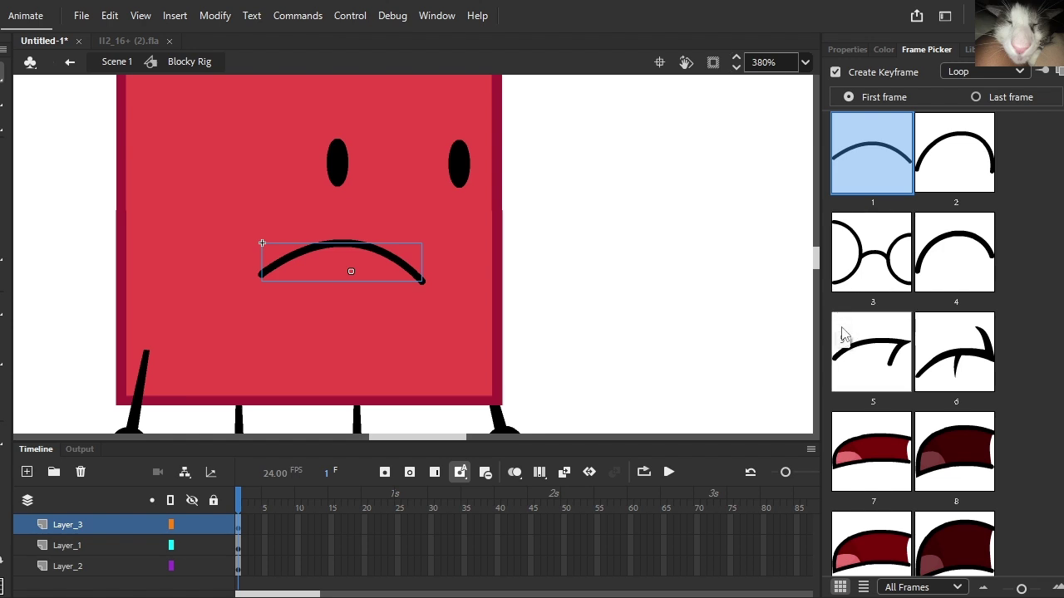
{"action": "scroll", "coordinate": [862, 356], "scroll_direction": "down", "scroll_amount": 9}
{"action": "scroll", "coordinate": [861, 356], "scroll_direction": "down", "scroll_amount": 6}
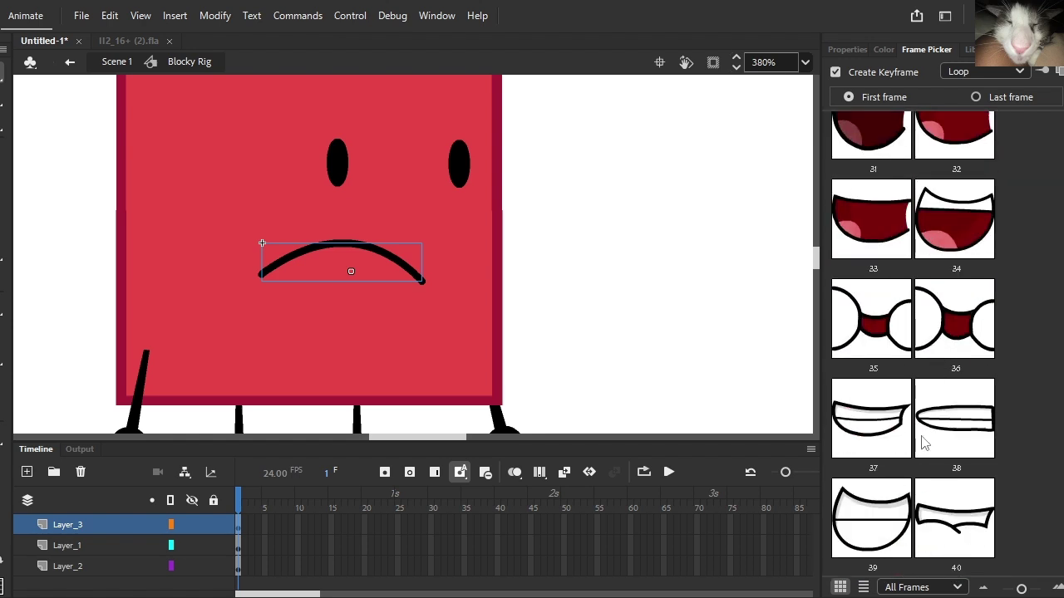
{"action": "left_click", "coordinate": [871, 429]}
{"action": "scroll", "coordinate": [478, 313], "scroll_direction": "down", "scroll_amount": 3}
{"action": "left_click", "coordinate": [497, 275]}
{"action": "scroll", "coordinate": [471, 285], "scroll_direction": "up", "scroll_amount": 3}
{"action": "scroll", "coordinate": [471, 286], "scroll_direction": "down", "scroll_amount": 3}
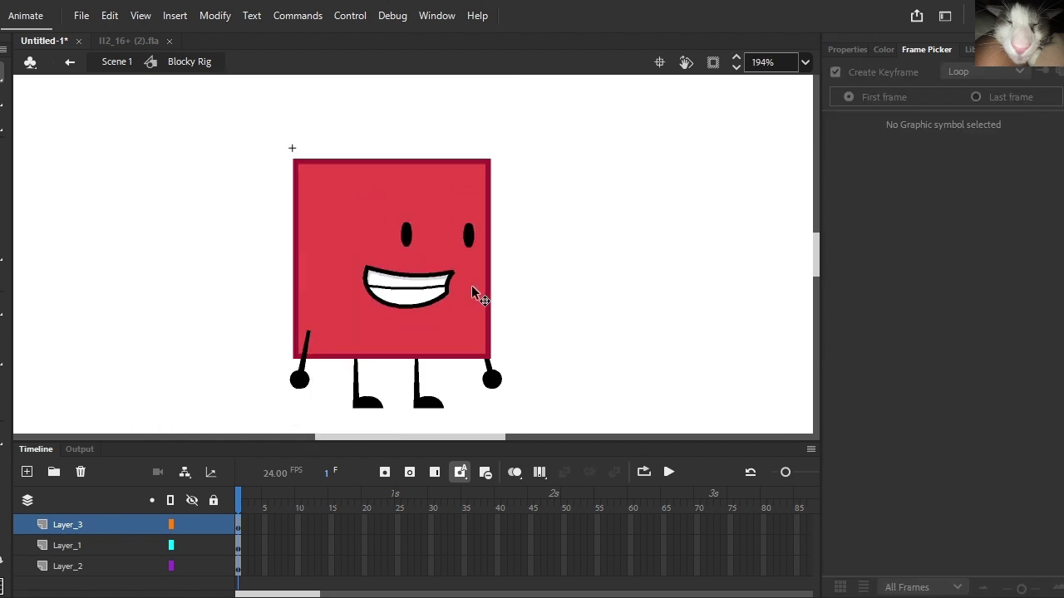
{"action": "left_click", "coordinate": [451, 291]}
{"action": "scroll", "coordinate": [451, 299], "scroll_direction": "up", "scroll_amount": 2}
{"action": "left_click", "coordinate": [558, 264]}
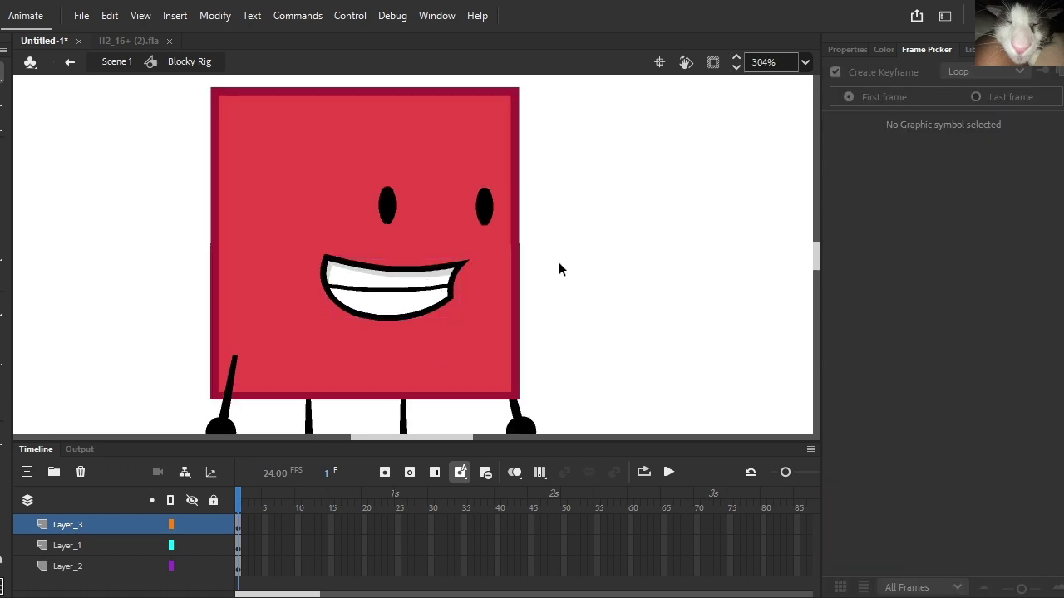
{"action": "scroll", "coordinate": [541, 264], "scroll_direction": "down", "scroll_amount": 1}
Step: Return to the II2_16+ (2).fla library and search it for "eyebr"
{"action": "left_click", "coordinate": [979, 50]}
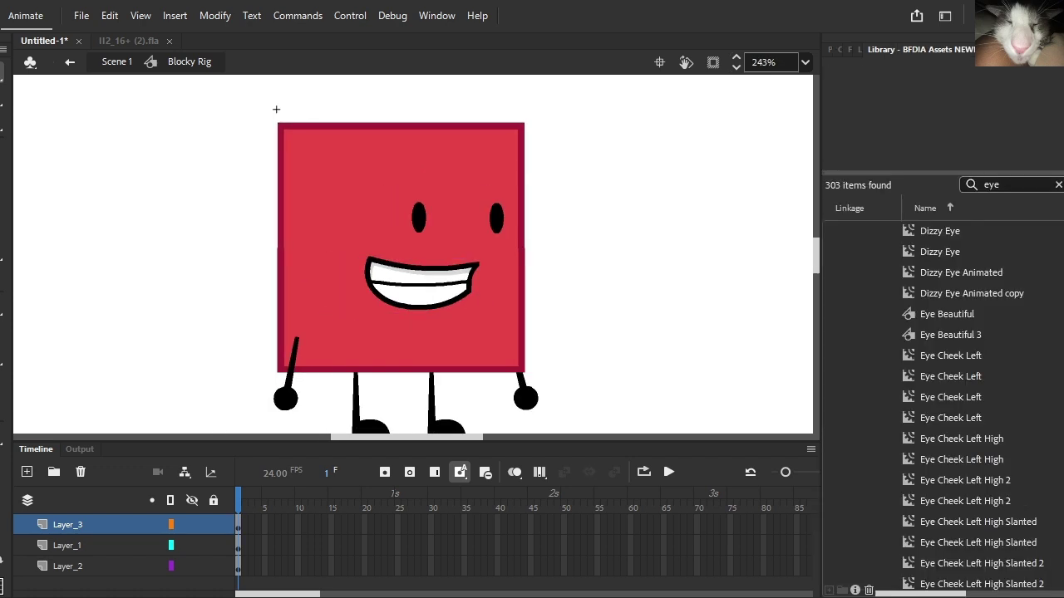
{"action": "left_click_drag", "start_coordinate": [1006, 183], "coordinate": [805, 145]}
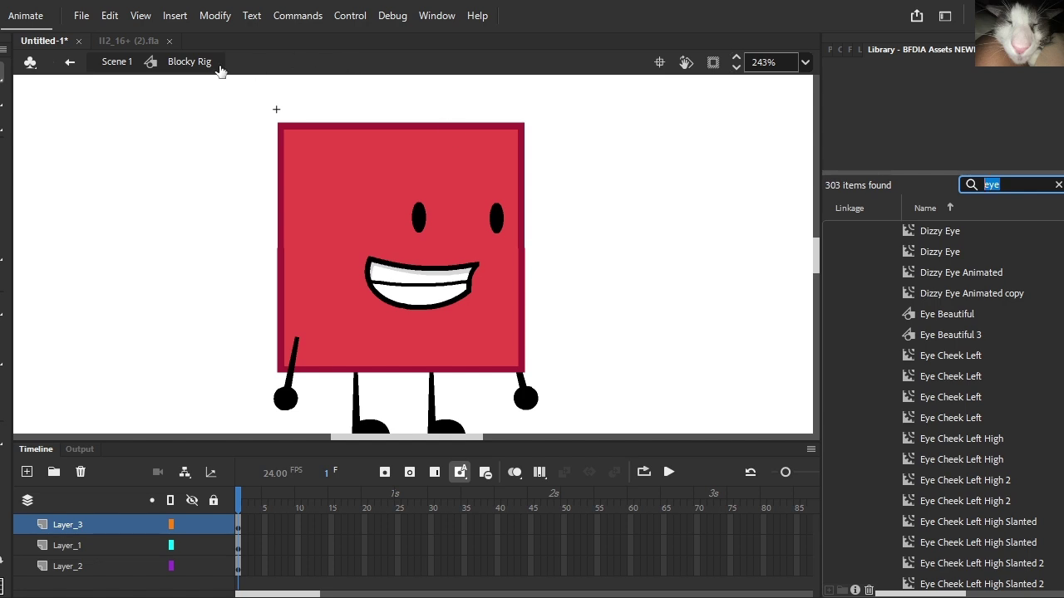
{"action": "left_click", "coordinate": [861, 50]}
{"action": "left_click", "coordinate": [917, 70]}
{"action": "left_click", "coordinate": [921, 105]}
{"action": "double_click", "coordinate": [1010, 201]}
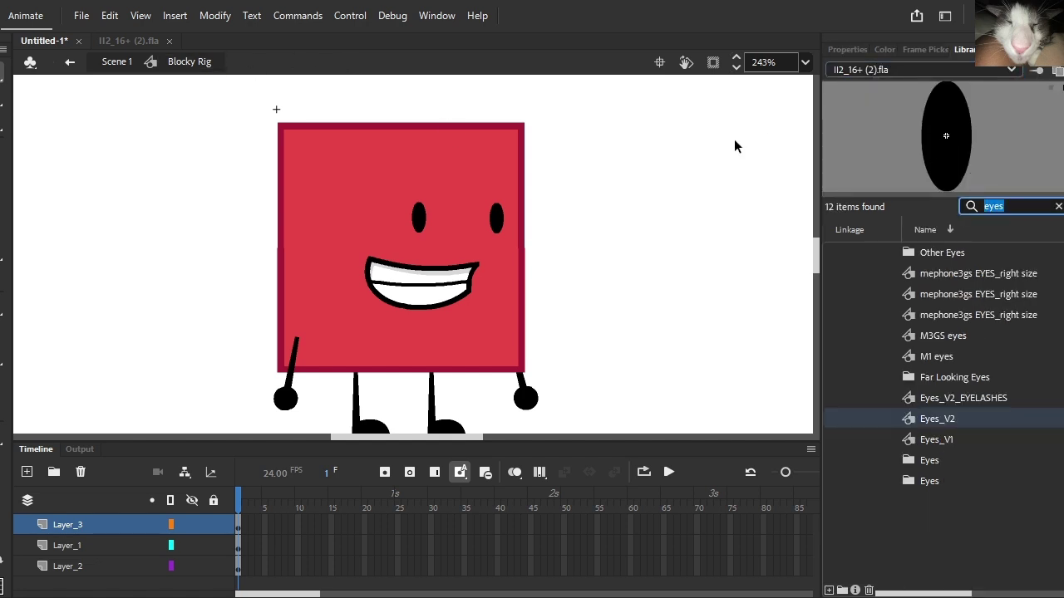
{"action": "type", "text": "eyebr"}
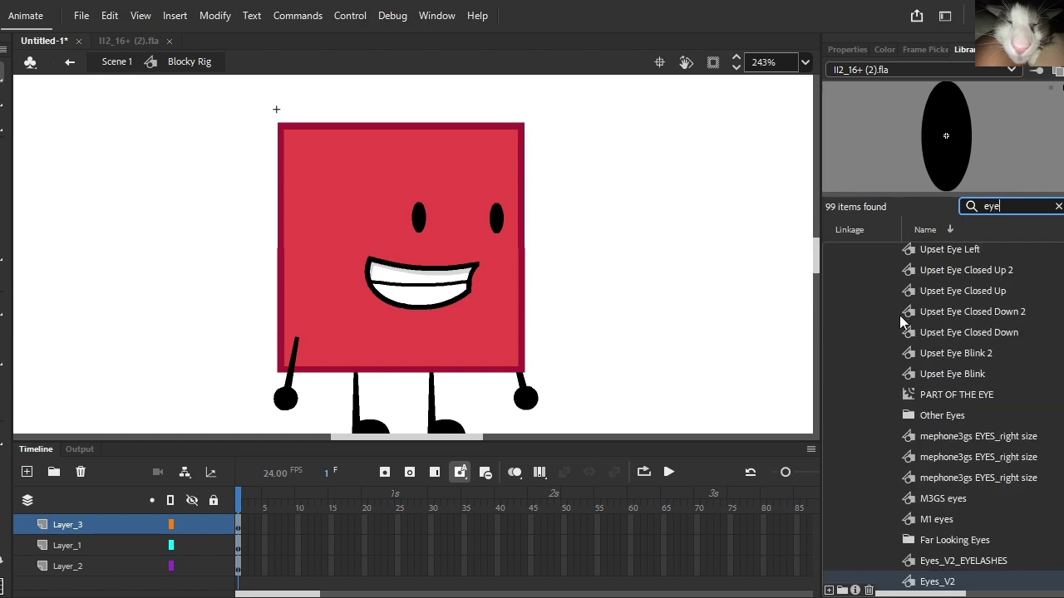
Step: Search the library for "brows" and place the II2_BROWS_FP symbol above the left eye
{"action": "key", "text": "BackSpace"}
{"action": "key", "text": "BackSpace"}
{"action": "key", "text": "BackSpace"}
{"action": "key", "text": "BackSpace"}
{"action": "key", "text": "BackSpace"}
{"action": "type", "text": "brows"}
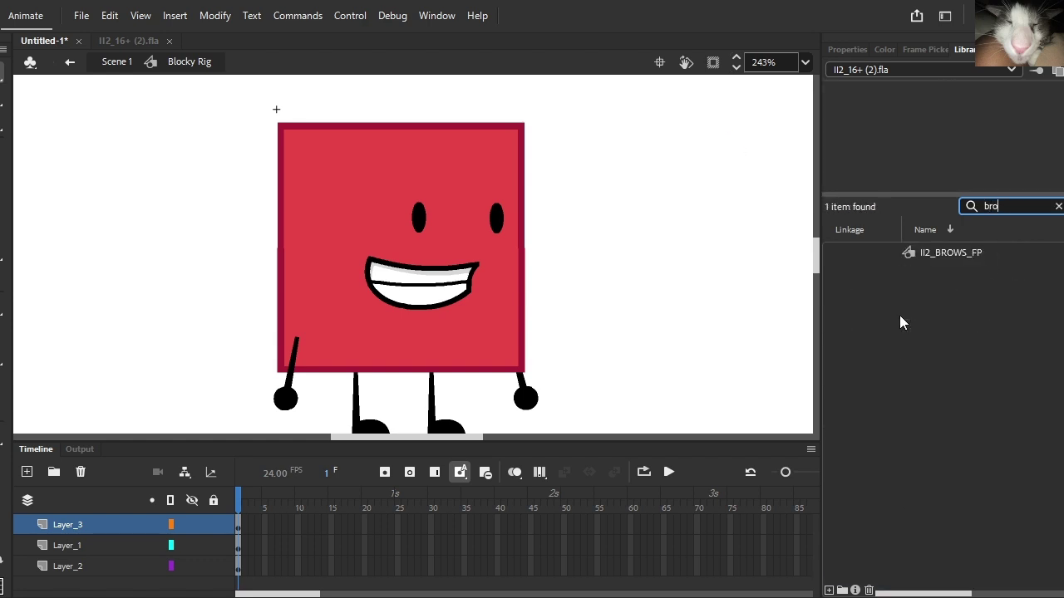
{"action": "left_click_drag", "start_coordinate": [926, 255], "coordinate": [403, 171]}
Step: Set the eyebrow to frame 6, the arch that curves down on its left side
{"action": "left_click", "coordinate": [939, 50]}
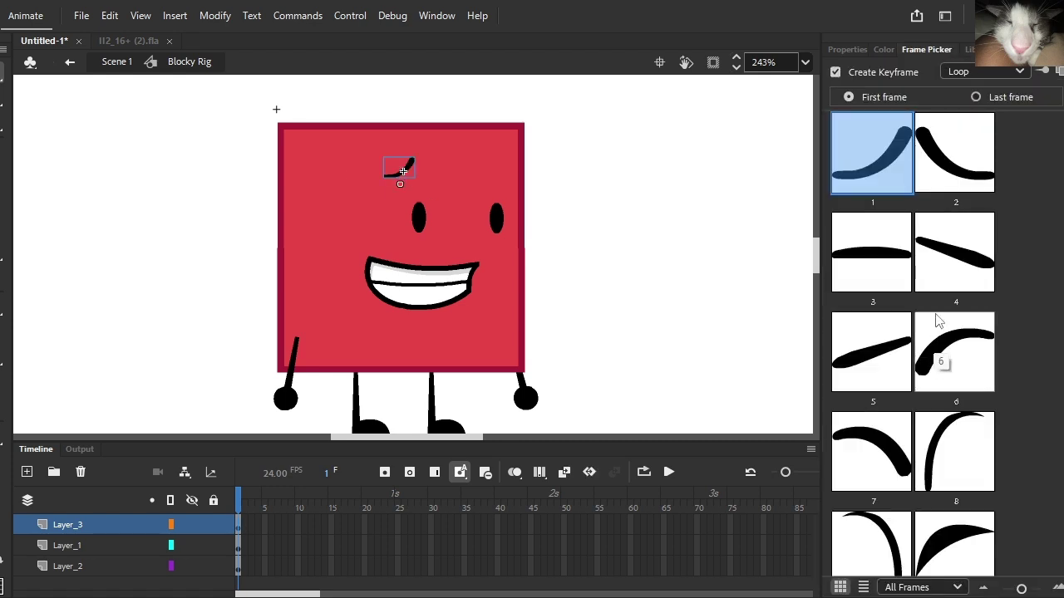
{"action": "scroll", "coordinate": [487, 210], "scroll_direction": "up", "scroll_amount": 3}
{"action": "scroll", "coordinate": [436, 259], "scroll_direction": "down", "scroll_amount": 2}
{"action": "left_click", "coordinate": [423, 209]}
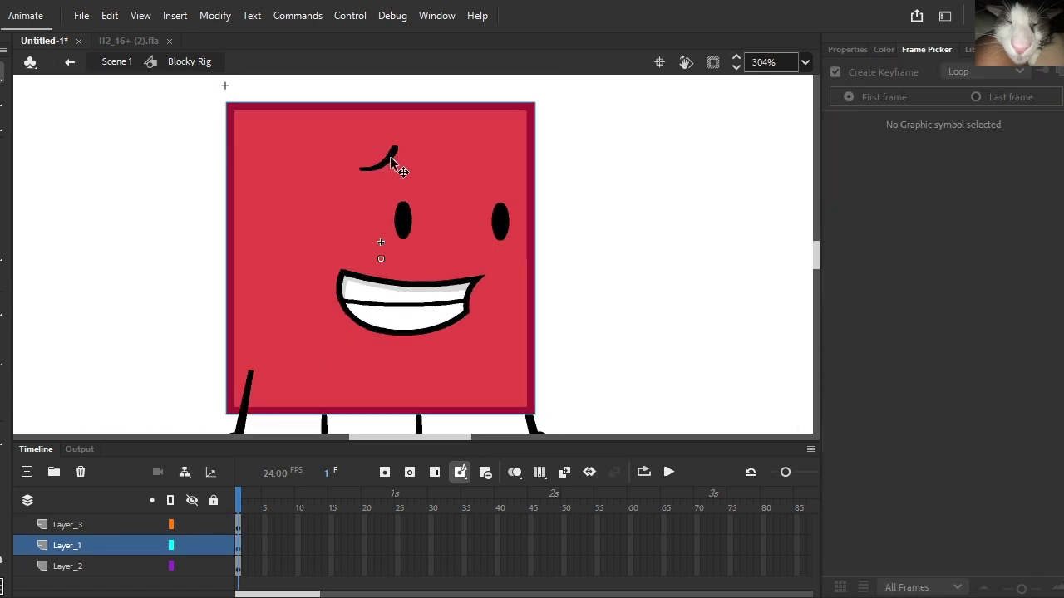
{"action": "left_click", "coordinate": [390, 156]}
{"action": "left_click", "coordinate": [956, 353]}
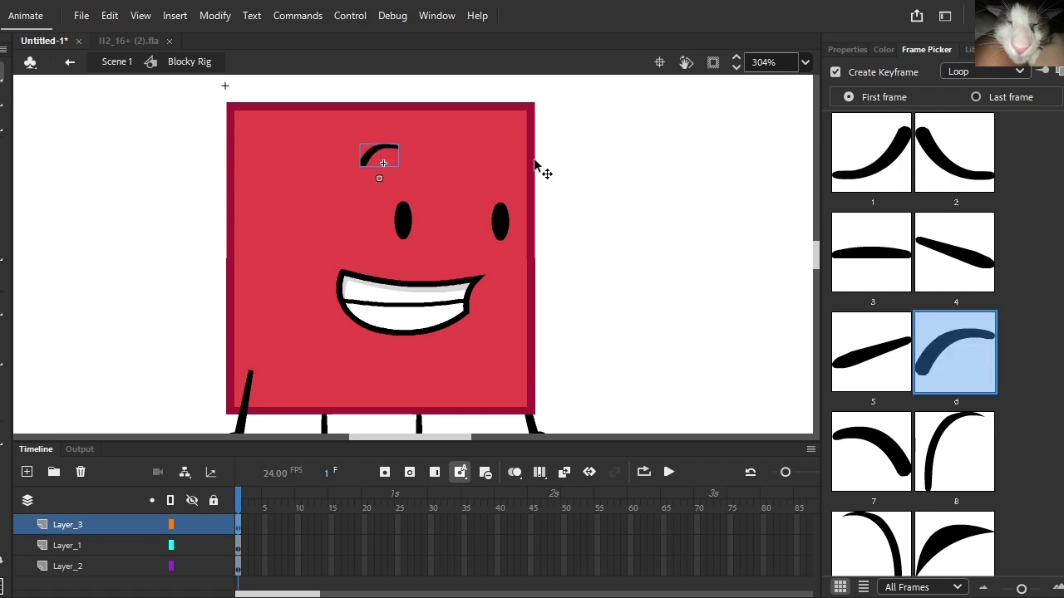
Step: Duplicate the eyebrow above the right eye and set the copy to the mirrored arch in frame 7
{"action": "left_click_drag", "start_coordinate": [380, 159], "coordinate": [485, 153]}
{"action": "key", "text": "ctrl+z"}
{"action": "left_click_drag", "start_coordinate": [397, 167], "coordinate": [480, 128]}
{"action": "left_click", "coordinate": [906, 438]}
Step: Select both eyebrows and nudge them right so they line up over the eyes
{"action": "scroll", "coordinate": [496, 224], "scroll_direction": "up", "scroll_amount": 2}
{"action": "left_click", "coordinate": [302, 103], "text": "shift"}
{"action": "key", "text": "Right"}
{"action": "key", "text": "Right"}
{"action": "key", "text": "Right"}
{"action": "key", "text": "Right"}
{"action": "key", "text": "Right"}
{"action": "key", "text": "Right"}
{"action": "left_click", "coordinate": [590, 243]}
{"action": "scroll", "coordinate": [554, 227], "scroll_direction": "down", "scroll_amount": 3}
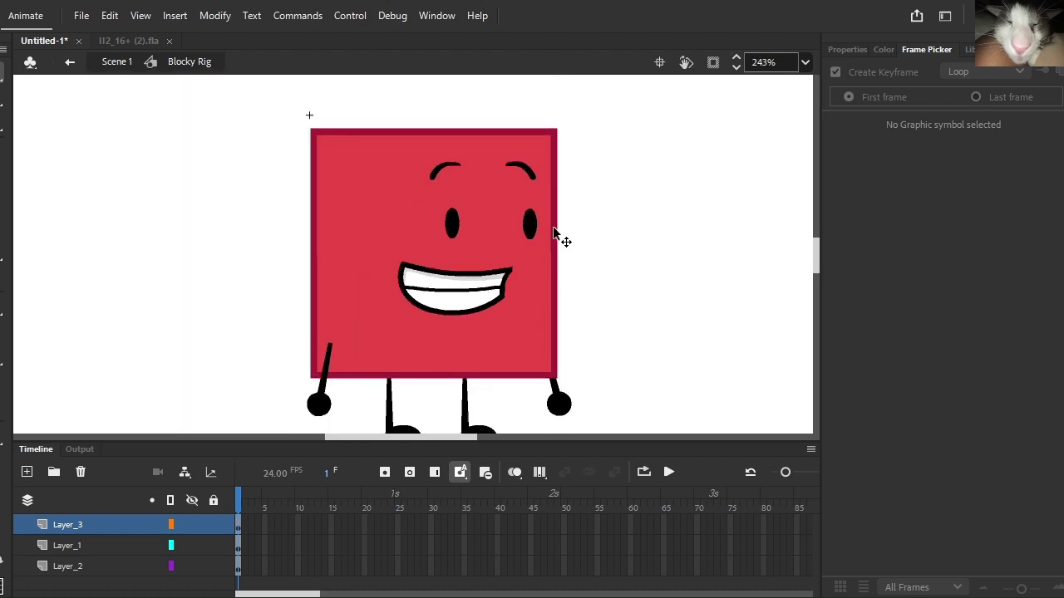
Step: Select both eyebrows, adjust their height slightly with Free Transform and nudge them down toward the eyes
{"action": "scroll", "coordinate": [554, 227], "scroll_direction": "up", "scroll_amount": 2}
{"action": "left_click", "coordinate": [493, 130]}
{"action": "left_click", "coordinate": [384, 141], "text": "shift"}
{"action": "key", "text": "q"}
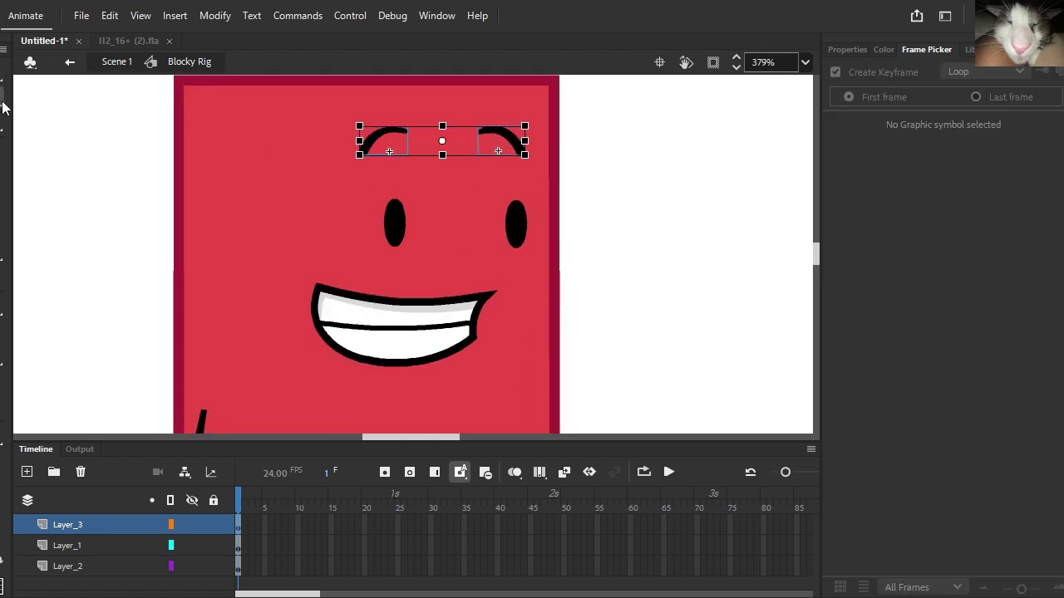
{"action": "scroll", "coordinate": [390, 155], "scroll_direction": "up", "scroll_amount": 4}
{"action": "left_click_drag", "start_coordinate": [554, 151], "coordinate": [553, 159]}
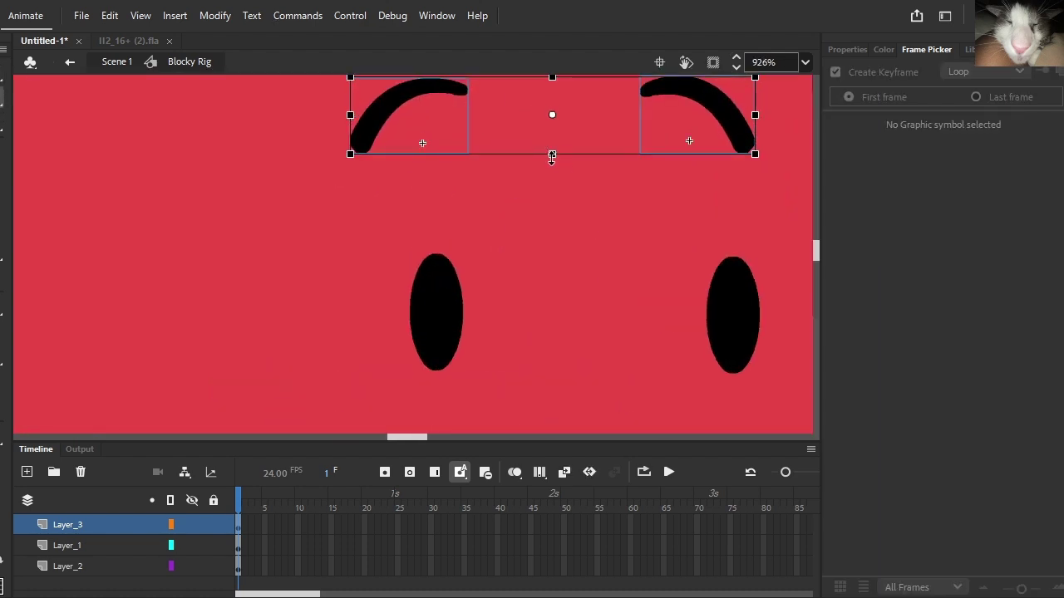
{"action": "key", "text": "Down"}
{"action": "key", "text": "Down"}
{"action": "scroll", "coordinate": [505, 161], "scroll_direction": "down", "scroll_amount": 4}
{"action": "scroll", "coordinate": [377, 146], "scroll_direction": "down", "scroll_amount": 3}
{"action": "scroll", "coordinate": [506, 141], "scroll_direction": "up", "scroll_amount": 2}
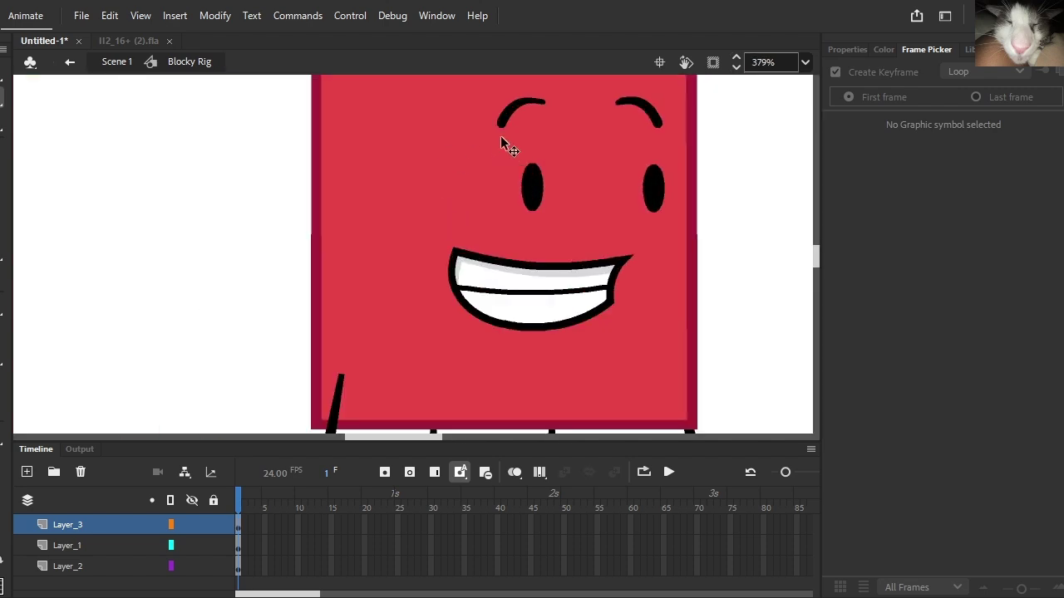
{"action": "left_click", "coordinate": [515, 114]}
{"action": "left_click", "coordinate": [656, 117], "text": "shift"}
{"action": "left_click", "coordinate": [701, 158]}
{"action": "scroll", "coordinate": [419, 197], "scroll_direction": "down", "scroll_amount": 3}
{"action": "scroll", "coordinate": [419, 197], "scroll_direction": "up", "scroll_amount": 2}
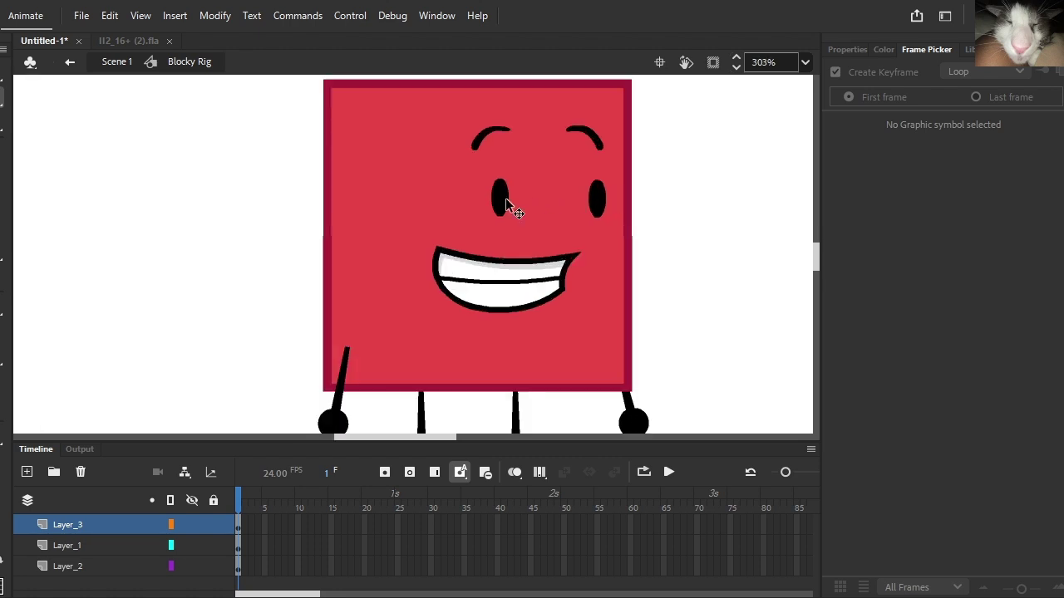
Step: Nudge the left eye slightly to the left, away from the right eye
{"action": "left_click", "coordinate": [509, 200]}
{"action": "left_click", "coordinate": [415, 153]}
{"action": "scroll", "coordinate": [415, 153], "scroll_direction": "up", "scroll_amount": 3}
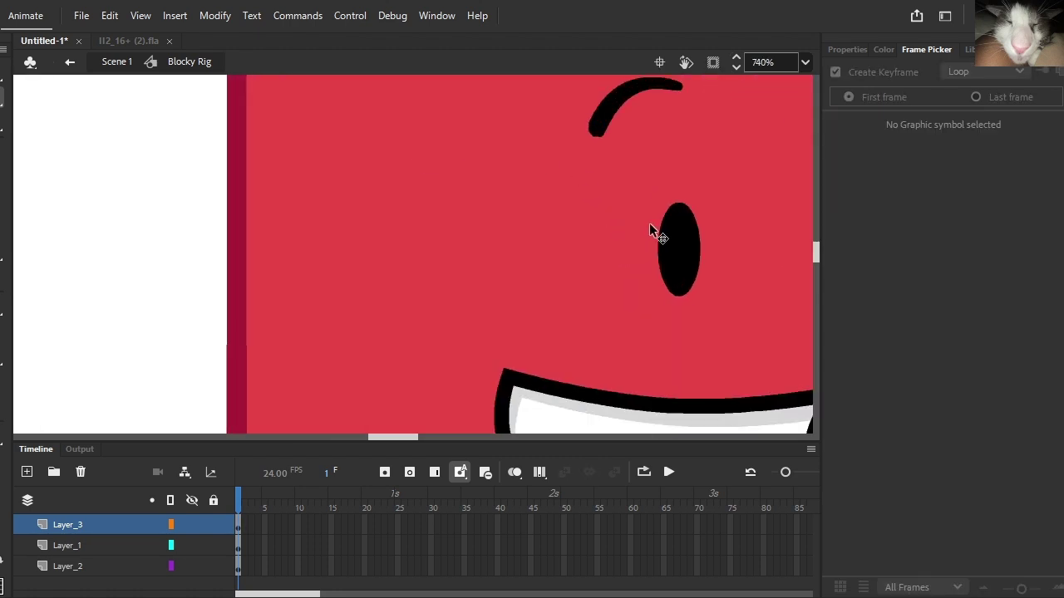
{"action": "left_click", "coordinate": [672, 254]}
{"action": "key", "text": "Left"}
{"action": "key", "text": "Left"}
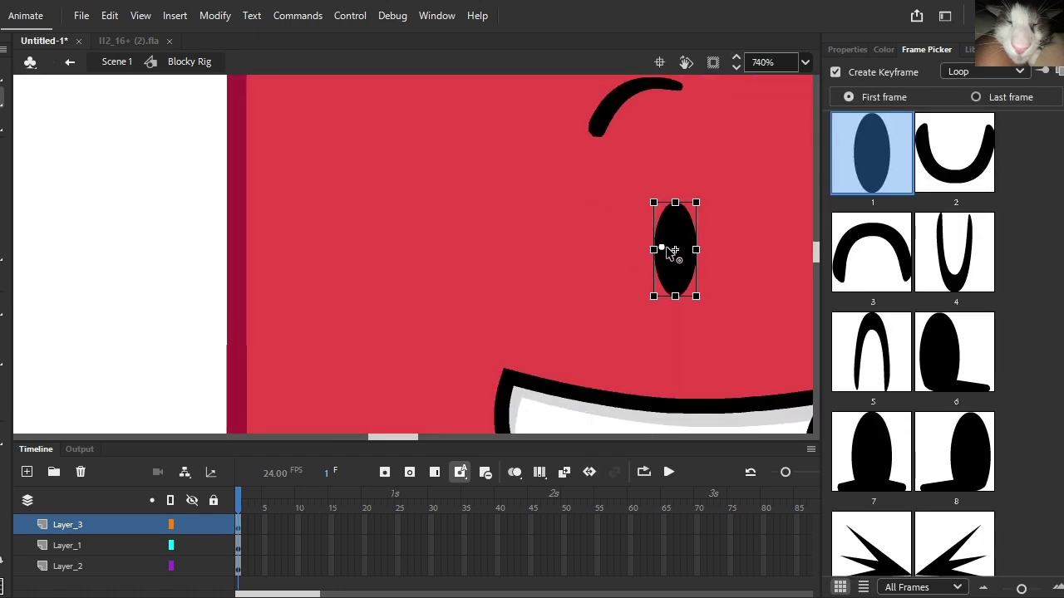
{"action": "scroll", "coordinate": [667, 253], "scroll_direction": "down", "scroll_amount": 3}
{"action": "left_click", "coordinate": [296, 174]}
{"action": "scroll", "coordinate": [298, 173], "scroll_direction": "down", "scroll_amount": 3}
{"action": "scroll", "coordinate": [483, 178], "scroll_direction": "up", "scroll_amount": 1}
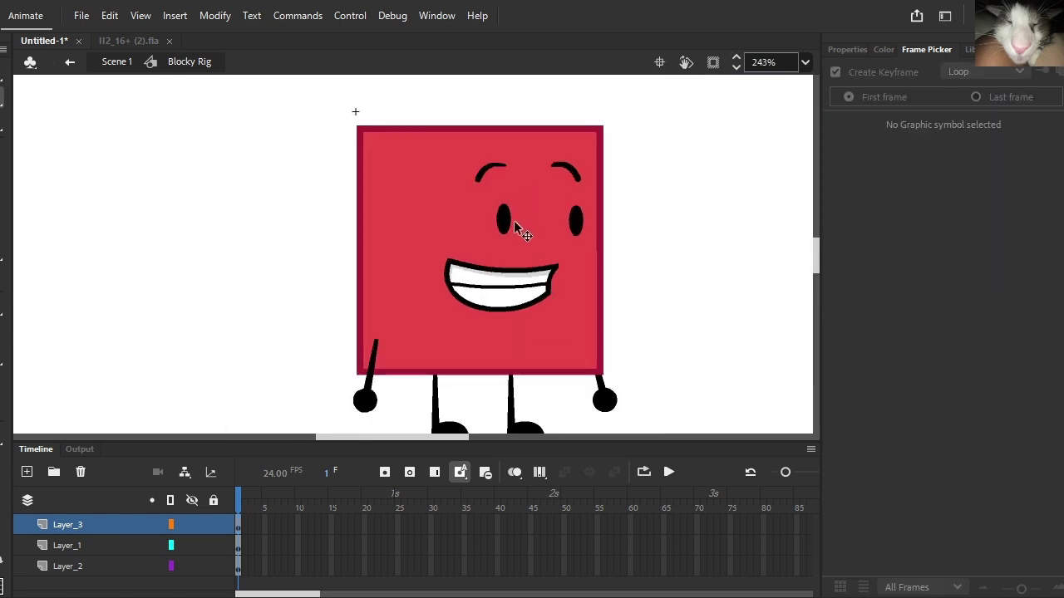
{"action": "scroll", "coordinate": [554, 246], "scroll_direction": "down", "scroll_amount": 1}
Step: Convert the red body artwork inside the Blocky Body Side symbol to a movie clip named "side 1"
{"action": "left_click", "coordinate": [576, 308]}
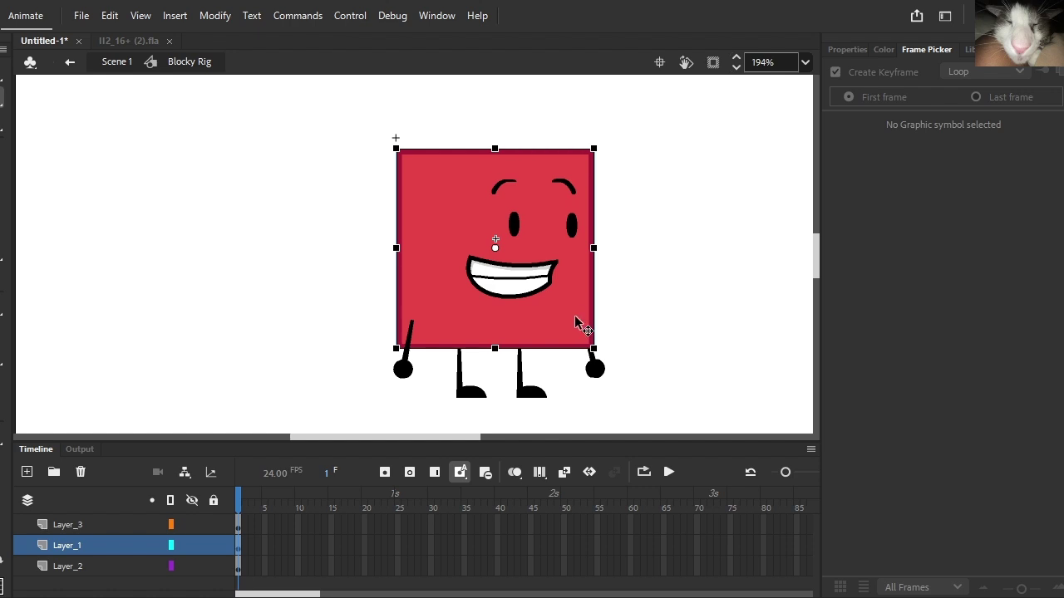
{"action": "double_click", "coordinate": [574, 315]}
{"action": "right_click", "coordinate": [532, 274]}
{"action": "left_click_drag", "start_coordinate": [324, 96], "coordinate": [733, 462]}
{"action": "left_click", "coordinate": [678, 318]}
{"action": "right_click", "coordinate": [592, 295]}
{"action": "left_click", "coordinate": [688, 569]}
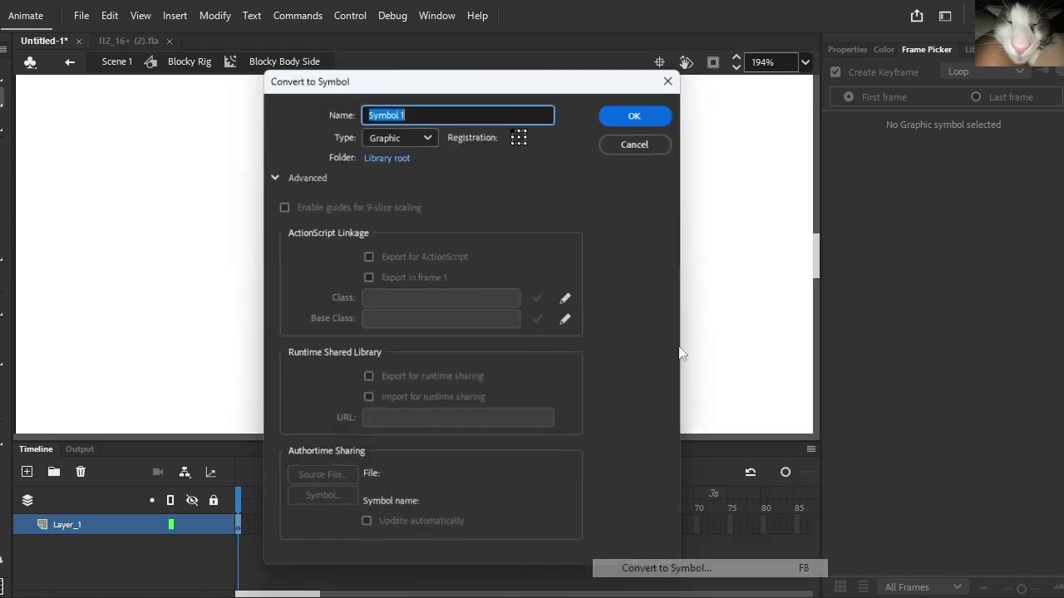
{"action": "left_click", "coordinate": [415, 135]}
{"action": "left_click", "coordinate": [398, 155]}
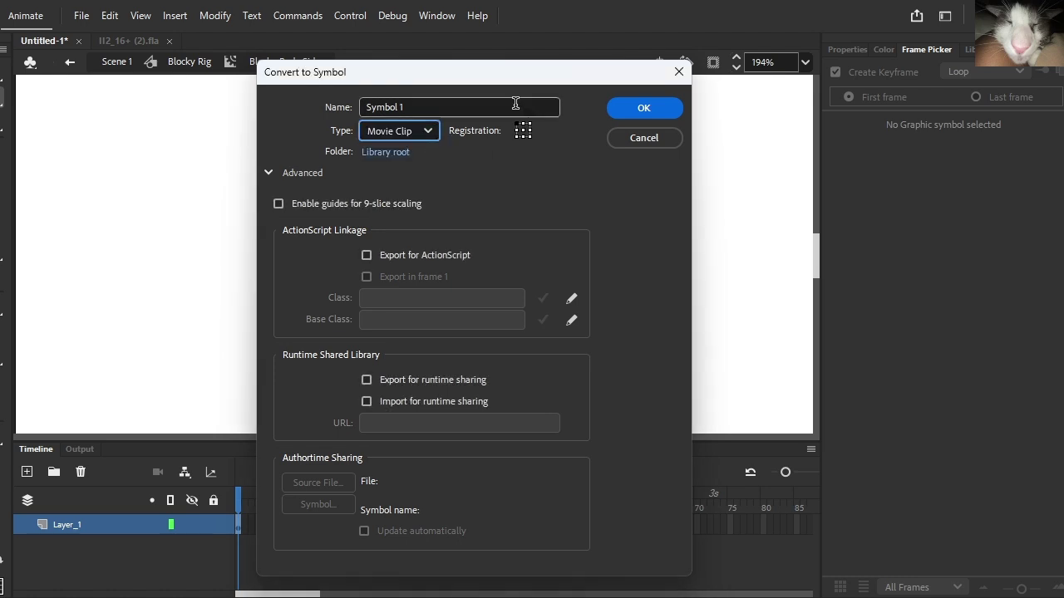
{"action": "key", "text": "shift+Tab"}
{"action": "type", "text": "sid"}
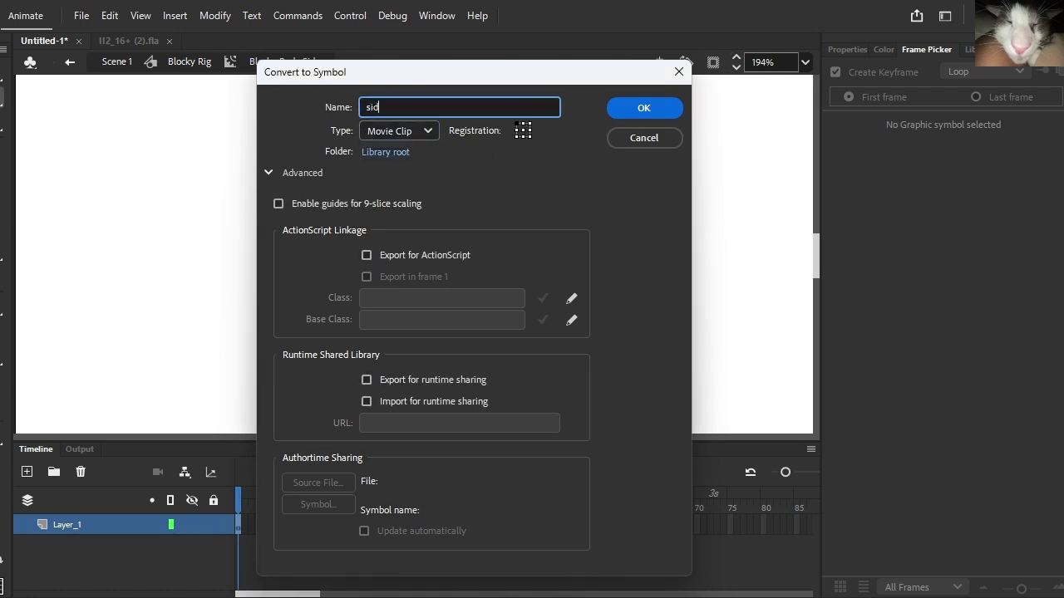
{"action": "left_click", "coordinate": [670, 108]}
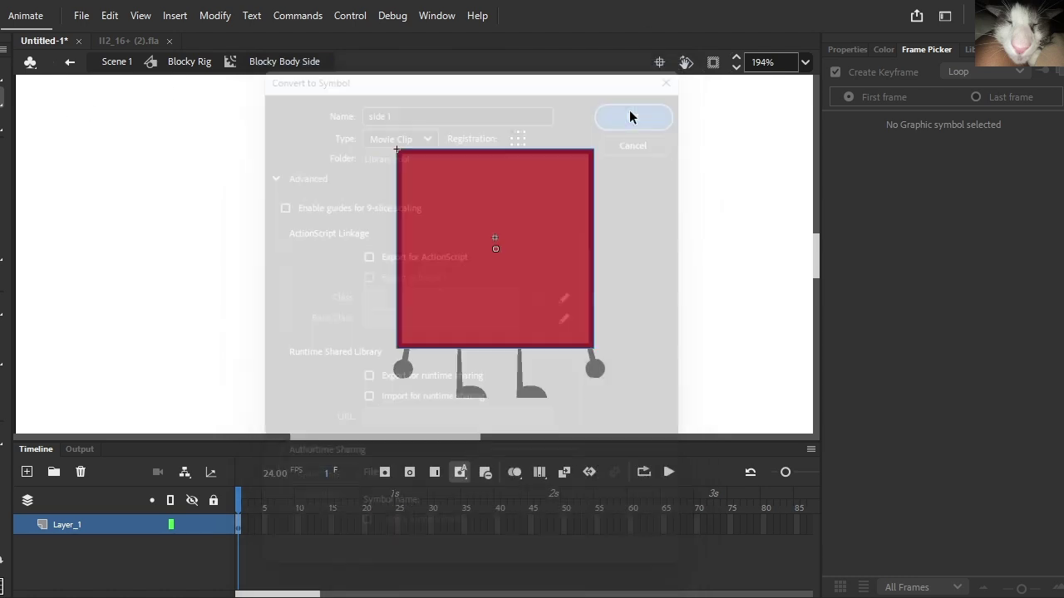
Step: Duplicate Layer_1 and move the copied body left until it sits beside the original
{"action": "right_click", "coordinate": [123, 528]}
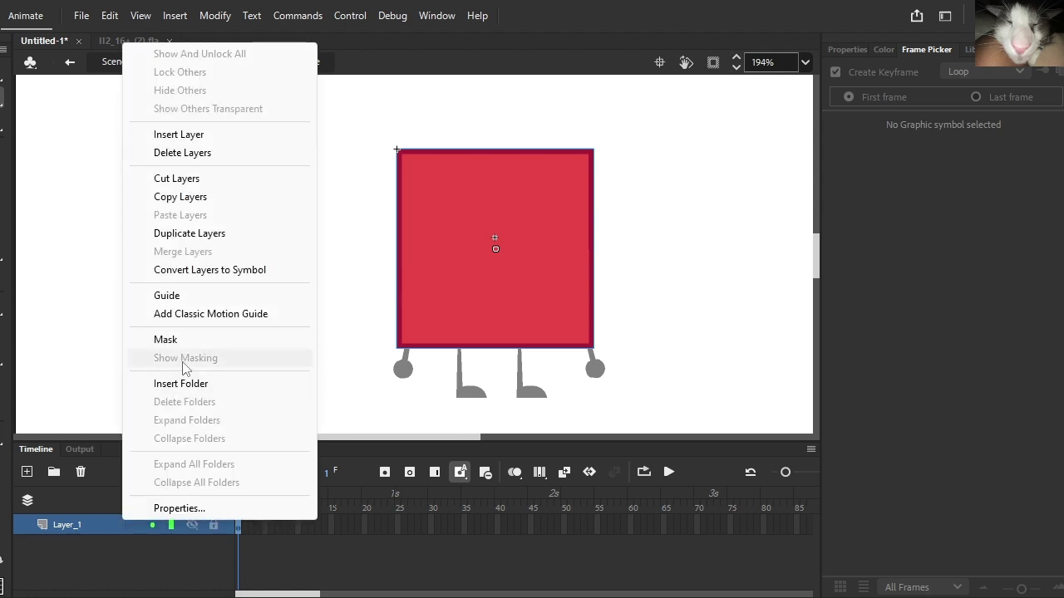
{"action": "left_click", "coordinate": [282, 239]}
{"action": "key", "text": "shift+Left"}
{"action": "key", "text": "shift+Left"}
{"action": "key", "text": "shift+Left"}
{"action": "key", "text": "shift+Left"}
{"action": "key", "text": "shift+Left"}
{"action": "key", "text": "shift+Left"}
{"action": "key", "text": "shift+Left"}
{"action": "key", "text": "shift+Left"}
{"action": "key", "text": "shift+Left"}
{"action": "key", "text": "shift+Left"}
{"action": "key", "text": "shift+Left"}
{"action": "key", "text": "shift+Left"}
{"action": "key", "text": "shift+Left"}
{"action": "key", "text": "shift+Right"}
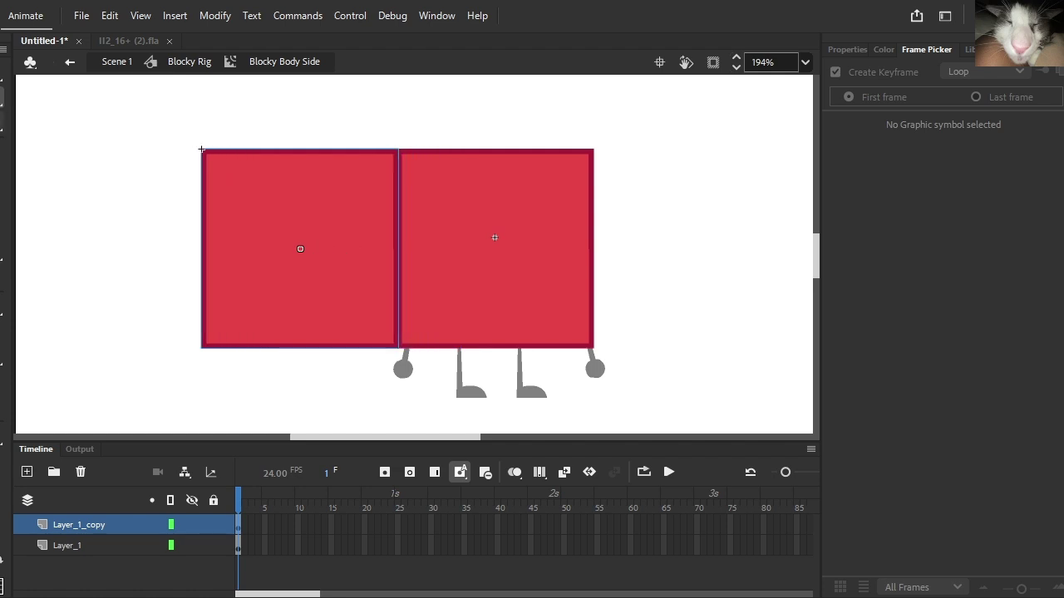
Step: Squash the copied body horizontally into a narrow strip at the original body's left edge
{"action": "key", "text": "q"}
{"action": "left_click_drag", "start_coordinate": [197, 247], "coordinate": [399, 240]}
{"action": "scroll", "coordinate": [379, 257], "scroll_direction": "up", "scroll_amount": 4}
{"action": "key", "text": "ctrl+z"}
{"action": "scroll", "coordinate": [352, 236], "scroll_direction": "down", "scroll_amount": 5}
{"action": "left_click_drag", "start_coordinate": [227, 241], "coordinate": [384, 241]}
{"action": "scroll", "coordinate": [372, 241], "scroll_direction": "up", "scroll_amount": 4}
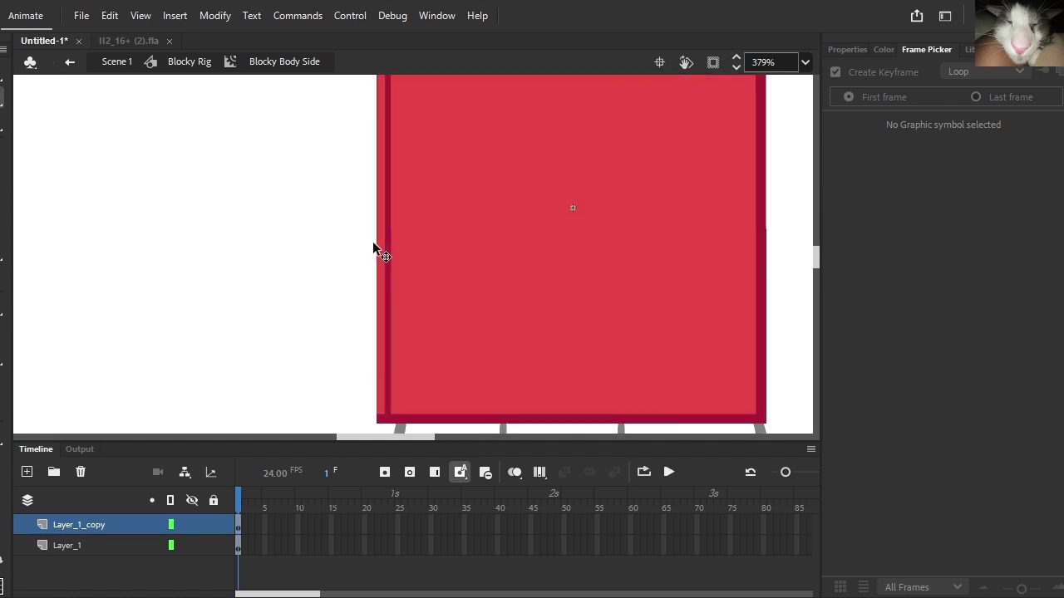
Step: Narrow the strip to a thin sliver and nudge it onto the body's left outline
{"action": "scroll", "coordinate": [373, 241], "scroll_direction": "down", "scroll_amount": 2}
{"action": "scroll", "coordinate": [376, 239], "scroll_direction": "up", "scroll_amount": 2}
{"action": "scroll", "coordinate": [401, 237], "scroll_direction": "up", "scroll_amount": 3}
{"action": "left_click_drag", "start_coordinate": [374, 274], "coordinate": [413, 276]}
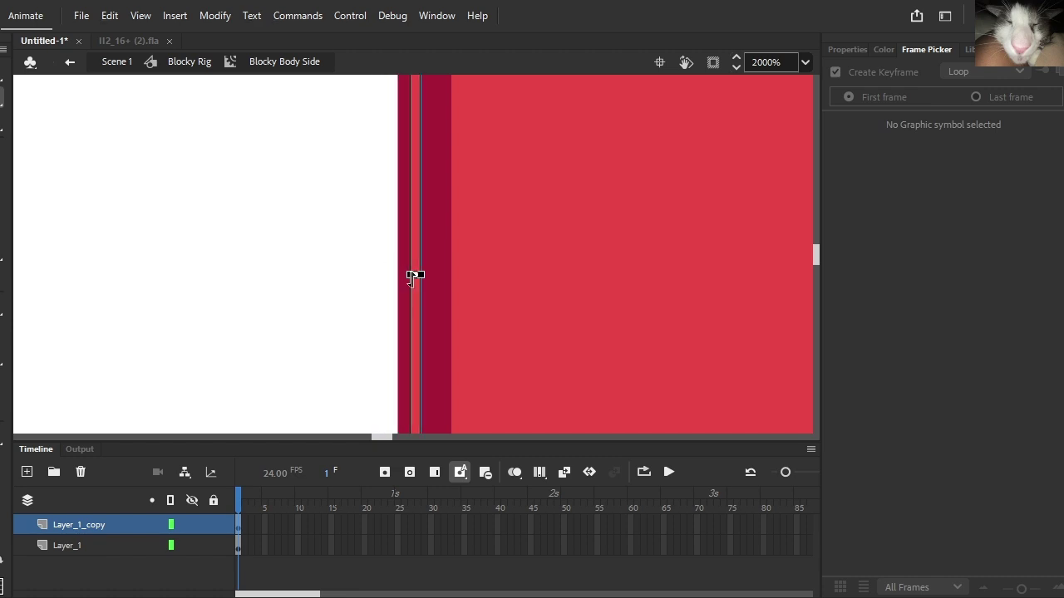
{"action": "key", "text": "Left"}
{"action": "scroll", "coordinate": [392, 249], "scroll_direction": "down", "scroll_amount": 2}
{"action": "scroll", "coordinate": [285, 239], "scroll_direction": "down", "scroll_amount": 5}
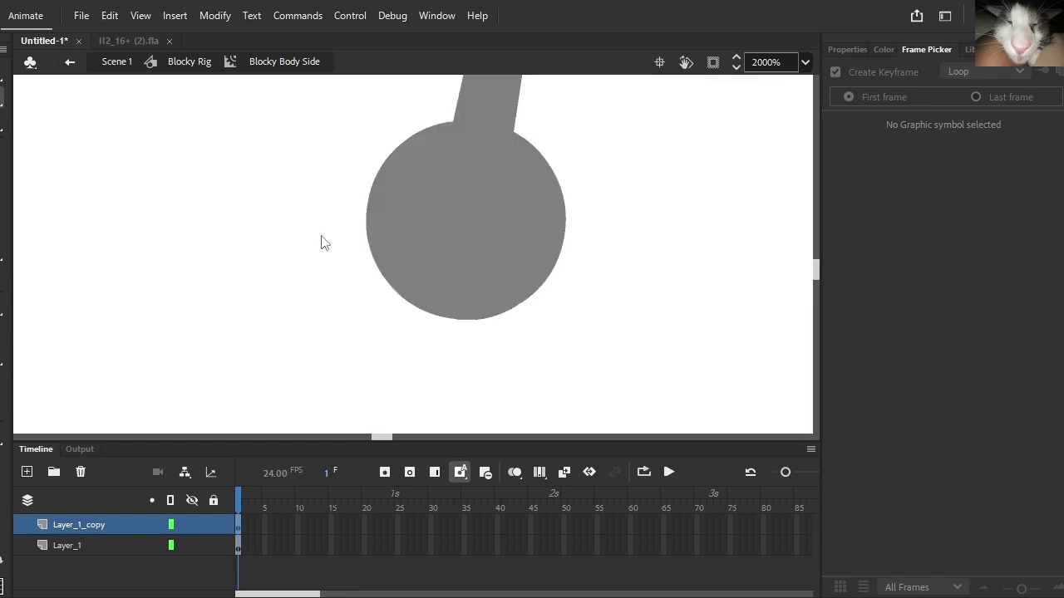
{"action": "scroll", "coordinate": [307, 233], "scroll_direction": "up", "scroll_amount": 4}
{"action": "scroll", "coordinate": [323, 285], "scroll_direction": "down", "scroll_amount": 3}
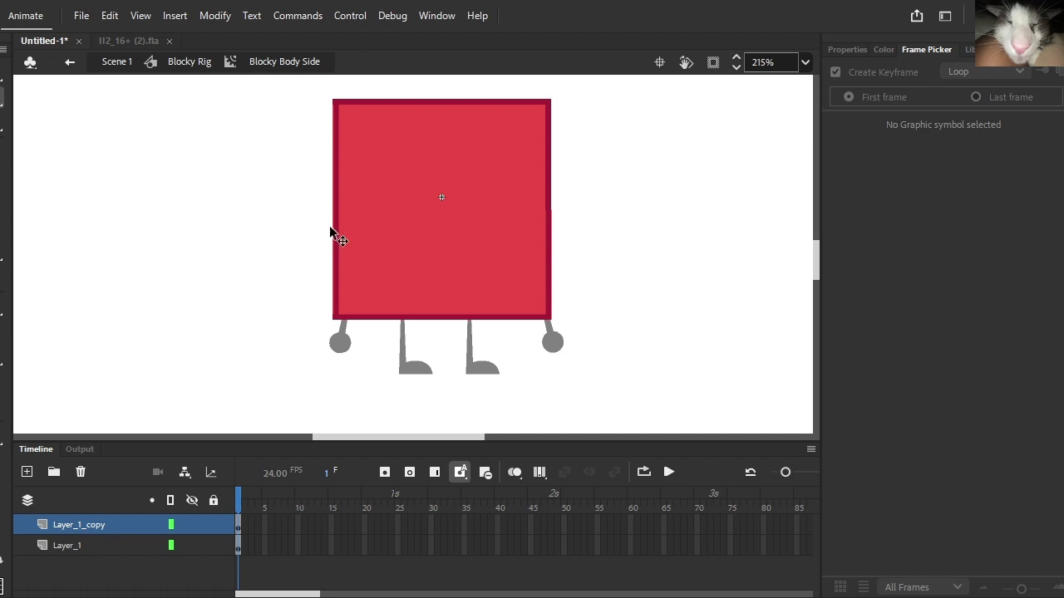
Step: Select the sliver on Layer_1_copy and examine its object properties
{"action": "left_click", "coordinate": [240, 520]}
{"action": "left_click", "coordinate": [847, 49]}
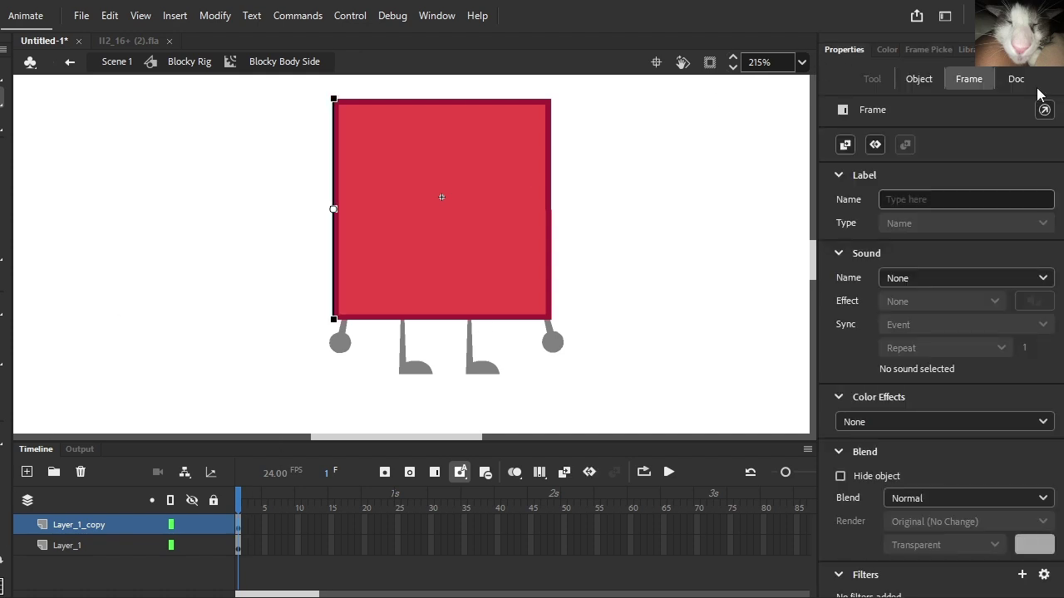
{"action": "left_click", "coordinate": [916, 83]}
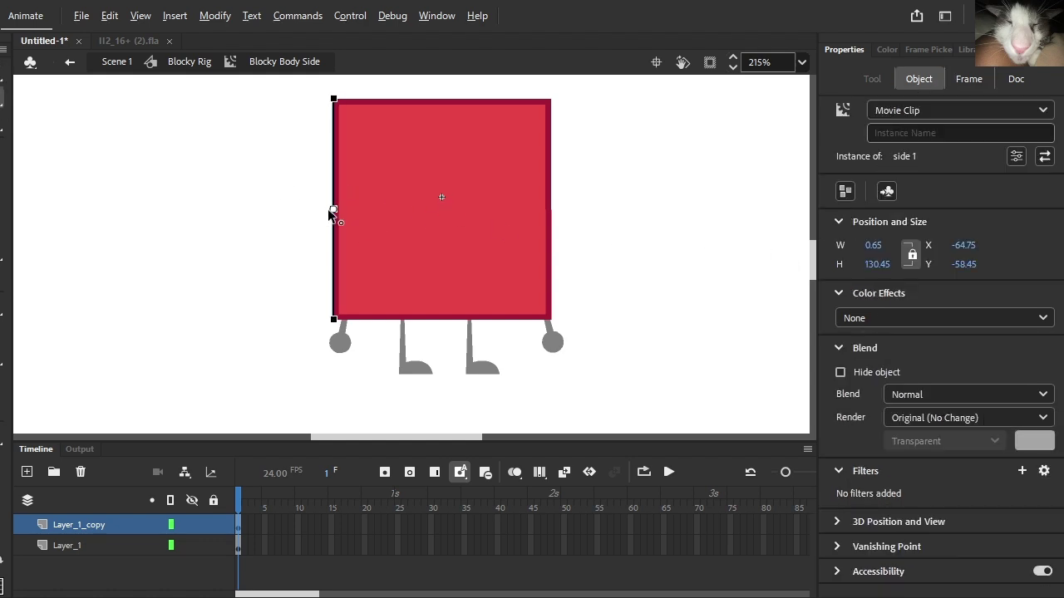
{"action": "scroll", "coordinate": [328, 209], "scroll_direction": "up", "scroll_amount": 2}
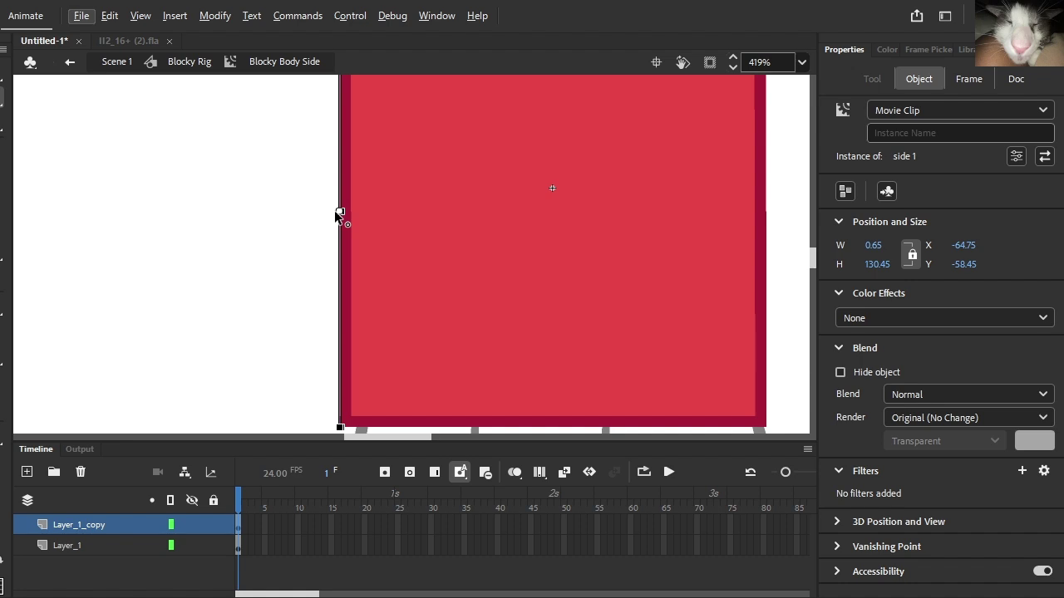
{"action": "scroll", "coordinate": [336, 212], "scroll_direction": "down", "scroll_amount": 2}
Step: Narrow the main body from its left side and skew it slightly so its edges tilt
{"action": "left_click", "coordinate": [381, 230]}
{"action": "left_click_drag", "start_coordinate": [345, 215], "coordinate": [379, 204]}
{"action": "left_click_drag", "start_coordinate": [560, 238], "coordinate": [538, 252]}
{"action": "left_click_drag", "start_coordinate": [489, 103], "coordinate": [475, 107]}
Step: Delete the thin sliver beside the main body, emptying Layer_1_copy
{"action": "left_click", "coordinate": [340, 185]}
{"action": "scroll", "coordinate": [342, 216], "scroll_direction": "up", "scroll_amount": 1}
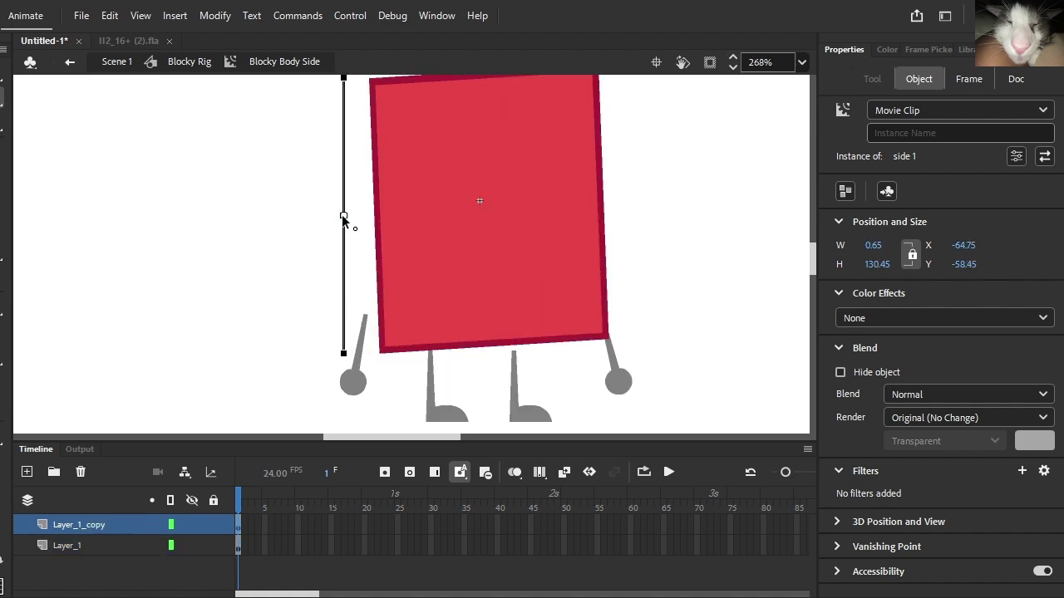
{"action": "key", "text": "Delete"}
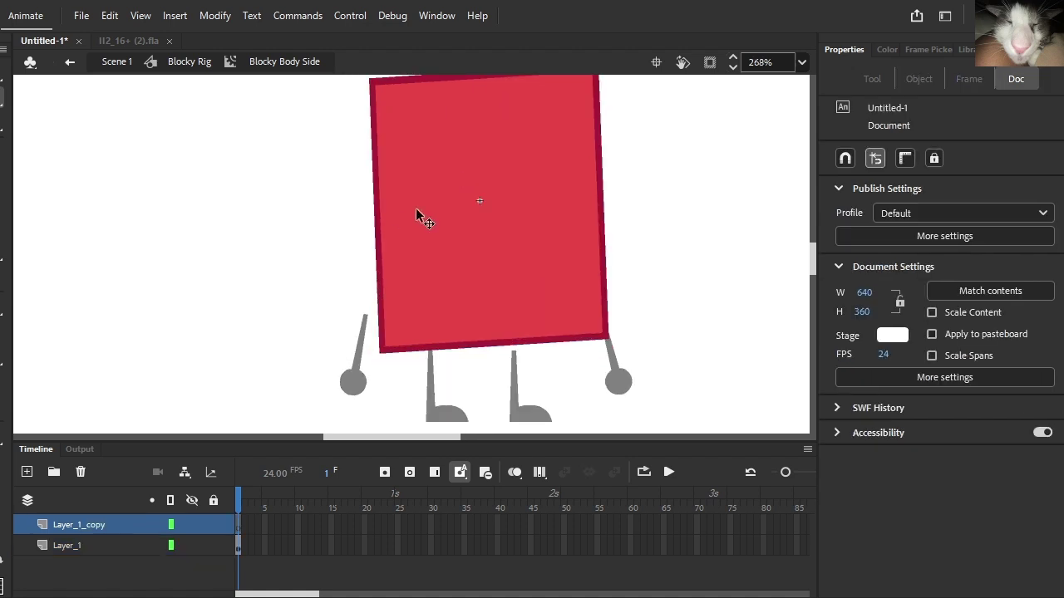
Step: Copy the skewed body onto Layer_1_copy and shift the copy left over the original
{"action": "left_click", "coordinate": [487, 207]}
{"action": "left_click", "coordinate": [131, 524]}
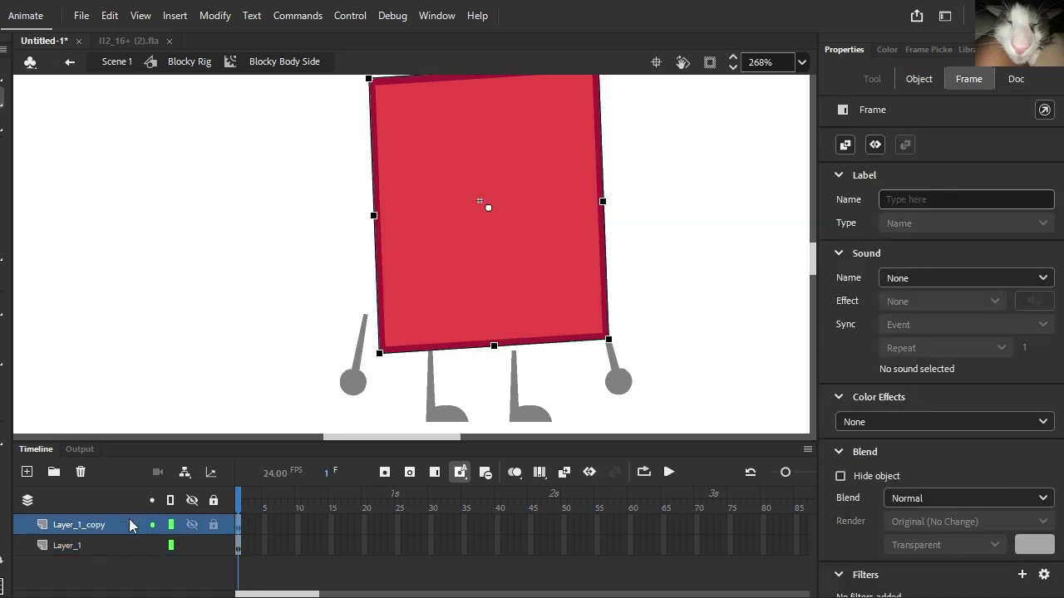
{"action": "key", "text": "Left"}
{"action": "key", "text": "Left"}
{"action": "key", "text": "Left"}
{"action": "key", "text": "Left"}
{"action": "key", "text": "Left"}
{"action": "key", "text": "Left"}
{"action": "key", "text": "Left"}
{"action": "key", "text": "Left"}
{"action": "key", "text": "Left"}
{"action": "key", "text": "Left"}
{"action": "key", "text": "Left"}
{"action": "key", "text": "Left"}
{"action": "key", "text": "Left"}
{"action": "key", "text": "Left"}
{"action": "key", "text": "Left"}
{"action": "key", "text": "Left"}
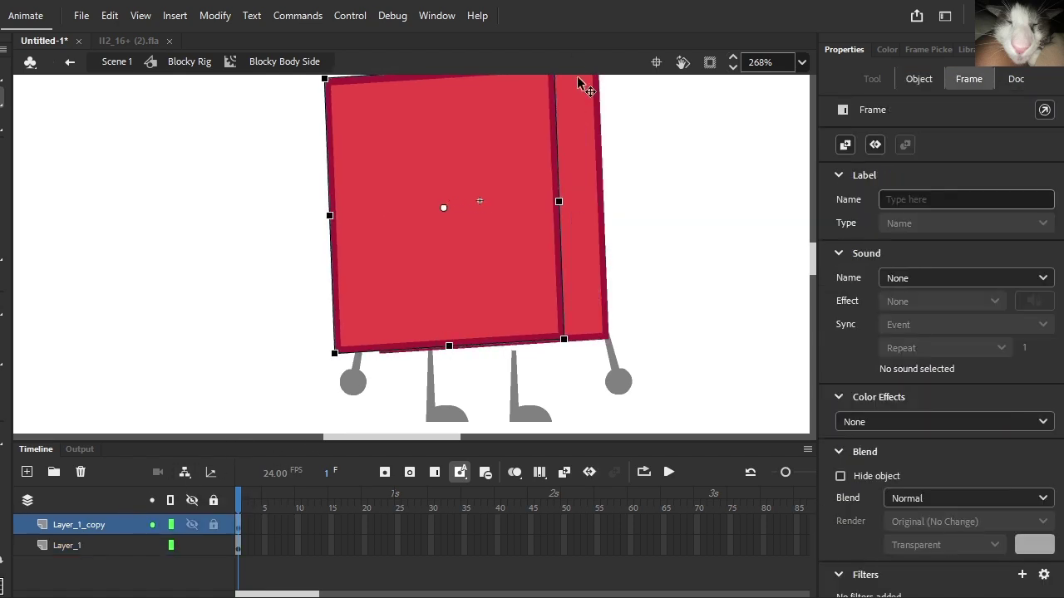
Step: Squash the copy into a side strip about 29 px wide and nudge it flush with the body's left edge
{"action": "left_click_drag", "start_coordinate": [558, 201], "coordinate": [472, 202]}
{"action": "key", "text": "Left"}
{"action": "key", "text": "Left"}
{"action": "key", "text": "Left"}
{"action": "key", "text": "Left"}
{"action": "key", "text": "Left"}
{"action": "key", "text": "Left"}
{"action": "key", "text": "Left"}
{"action": "key", "text": "Left"}
{"action": "key", "text": "Left"}
{"action": "key", "text": "Left"}
{"action": "key", "text": "Left"}
{"action": "key", "text": "Left"}
{"action": "key", "text": "Left"}
{"action": "key", "text": "Left"}
{"action": "key", "text": "Left"}
{"action": "key", "text": "Left"}
{"action": "key", "text": "Left"}
{"action": "key", "text": "Left"}
{"action": "key", "text": "Left"}
{"action": "key", "text": "Left"}
{"action": "key", "text": "Down"}
{"action": "key", "text": "Down"}
{"action": "key", "text": "Down"}
{"action": "key", "text": "Down"}
{"action": "key", "text": "Left"}
{"action": "key", "text": "Left"}
{"action": "key", "text": "Left"}
{"action": "key", "text": "Left"}
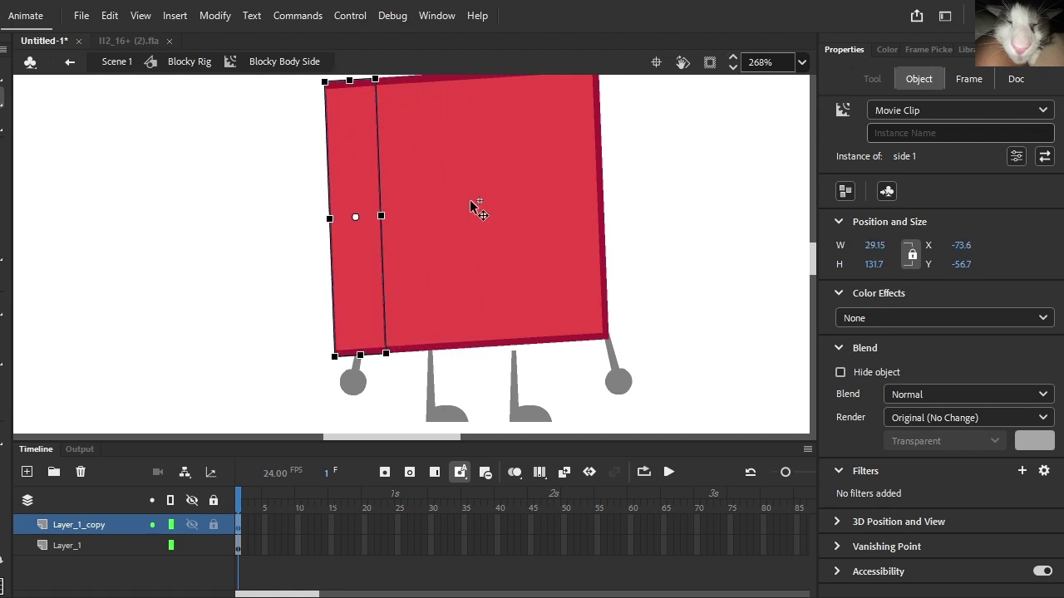
{"action": "left_click", "coordinate": [159, 255]}
{"action": "scroll", "coordinate": [393, 240], "scroll_direction": "down", "scroll_amount": 3}
{"action": "scroll", "coordinate": [384, 297], "scroll_direction": "up", "scroll_amount": 1}
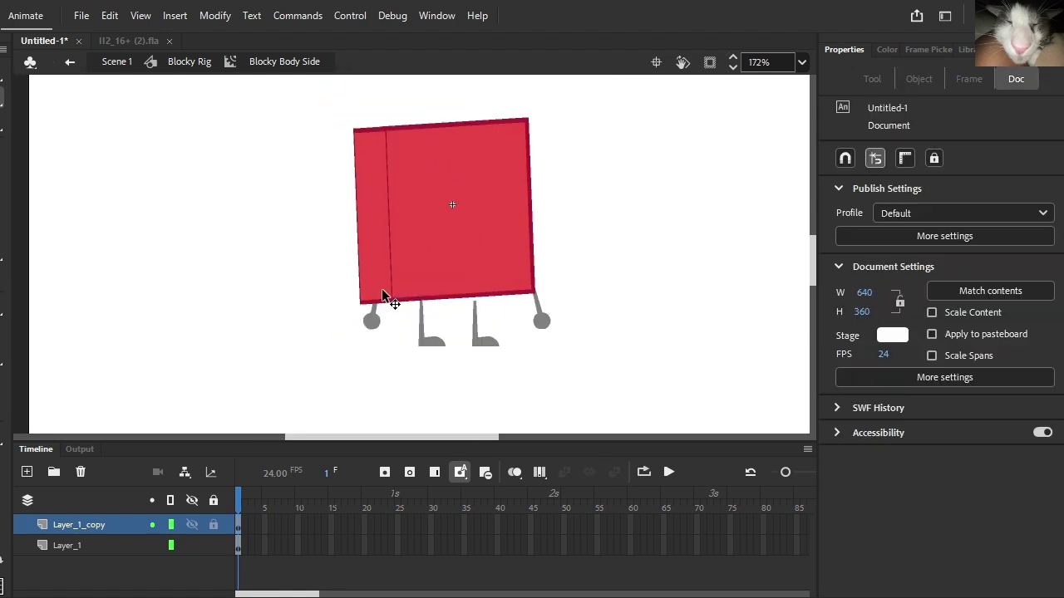
Step: Open the side 1 symbol from the narrow strip and add a new layer above its artwork
{"action": "left_click", "coordinate": [384, 297]}
{"action": "double_click", "coordinate": [392, 271]}
{"action": "scroll", "coordinate": [397, 244], "scroll_direction": "up", "scroll_amount": 5}
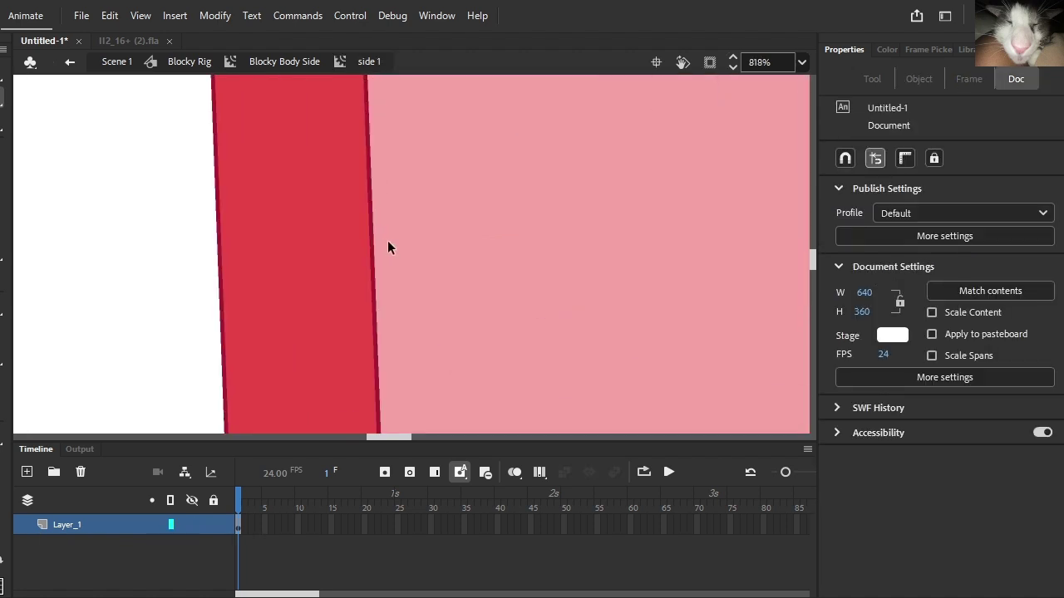
{"action": "left_click", "coordinate": [375, 241]}
{"action": "scroll", "coordinate": [470, 222], "scroll_direction": "down", "scroll_amount": 3}
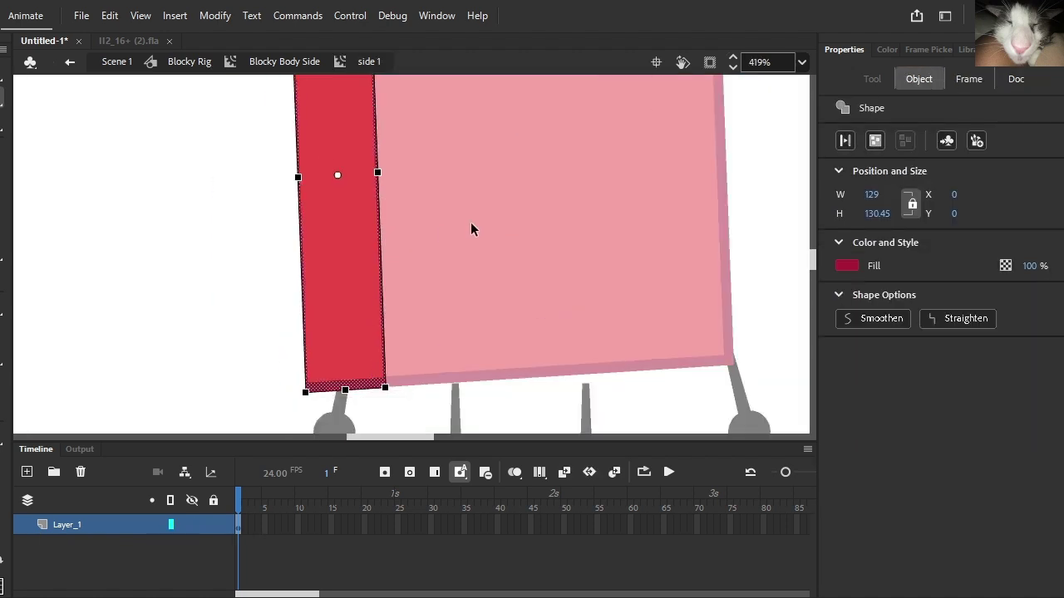
{"action": "left_click", "coordinate": [397, 264]}
{"action": "left_click", "coordinate": [27, 472]}
{"action": "key", "text": "n"}
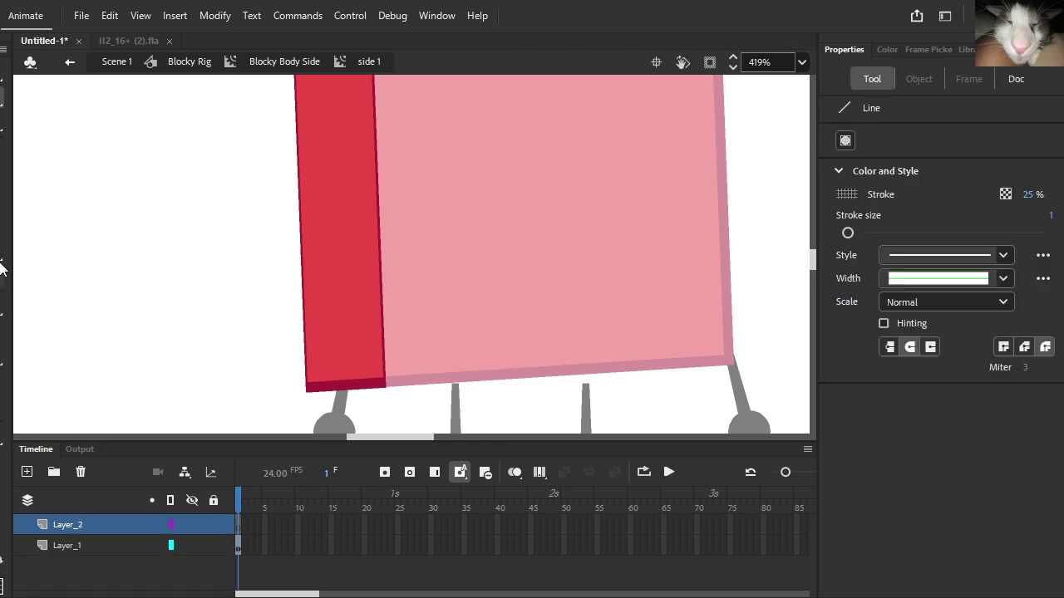
Step: Leave the strip and reopen side 1 through the large front face with the Line tool active
{"action": "left_click", "coordinate": [189, 61]}
{"action": "double_click", "coordinate": [357, 219]}
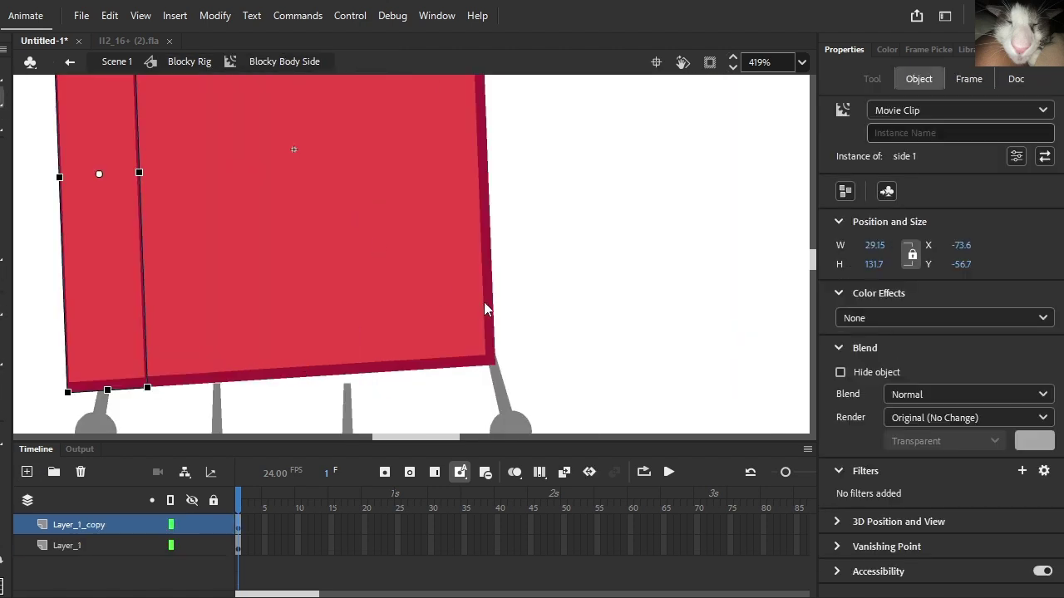
{"action": "double_click", "coordinate": [412, 288]}
{"action": "left_click", "coordinate": [1, 278]}
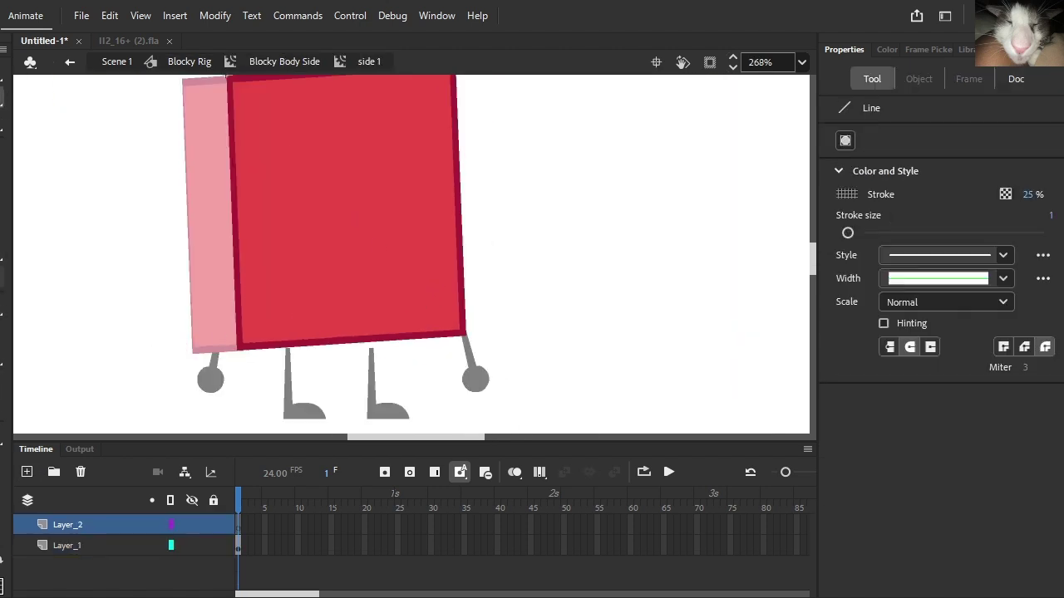
Step: Set the line stroke to 100% opacity and a bright green colour
{"action": "left_click", "coordinate": [1029, 195]}
{"action": "type", "text": "100"}
{"action": "key", "text": "Return"}
{"action": "left_click", "coordinate": [846, 195]}
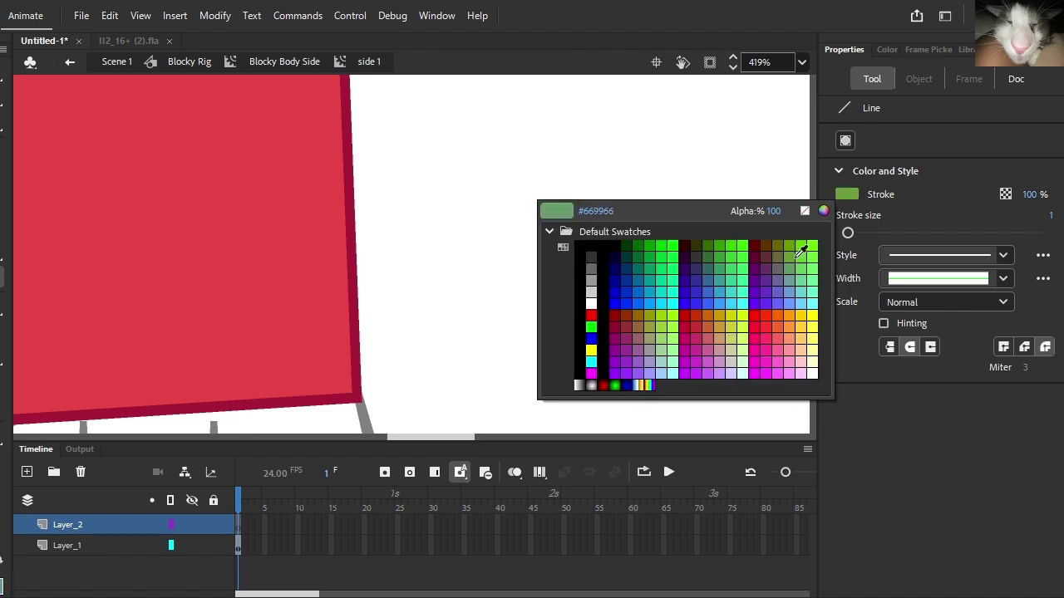
{"action": "left_click", "coordinate": [823, 238]}
Step: Try a green line along the bottom edge of the front face and undo it
{"action": "scroll", "coordinate": [358, 379], "scroll_direction": "down", "scroll_amount": 2}
{"action": "scroll", "coordinate": [250, 366], "scroll_direction": "up", "scroll_amount": 1}
{"action": "left_click_drag", "start_coordinate": [243, 366], "coordinate": [453, 339]}
{"action": "key", "text": "ctrl+z"}
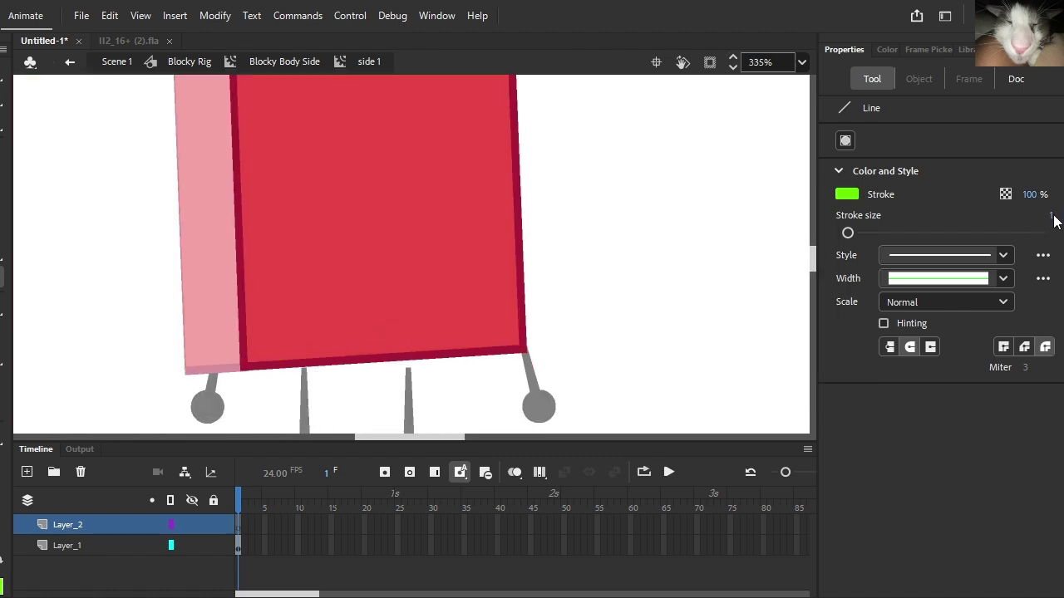
Step: Set the line's stroke size to 3.5 and draw a green line along the bottom edge of the front face
{"action": "left_click", "coordinate": [1052, 218]}
{"action": "type", "text": "3.5"}
{"action": "key", "text": "Return"}
{"action": "left_click_drag", "start_coordinate": [535, 381], "coordinate": [607, 372]}
{"action": "key", "text": "ctrl+z"}
{"action": "left_click_drag", "start_coordinate": [520, 350], "coordinate": [184, 372]}
{"action": "key", "text": "v"}
{"action": "scroll", "coordinate": [293, 284], "scroll_direction": "up", "scroll_amount": 3}
{"action": "scroll", "coordinate": [320, 320], "scroll_direction": "down", "scroll_amount": 2}
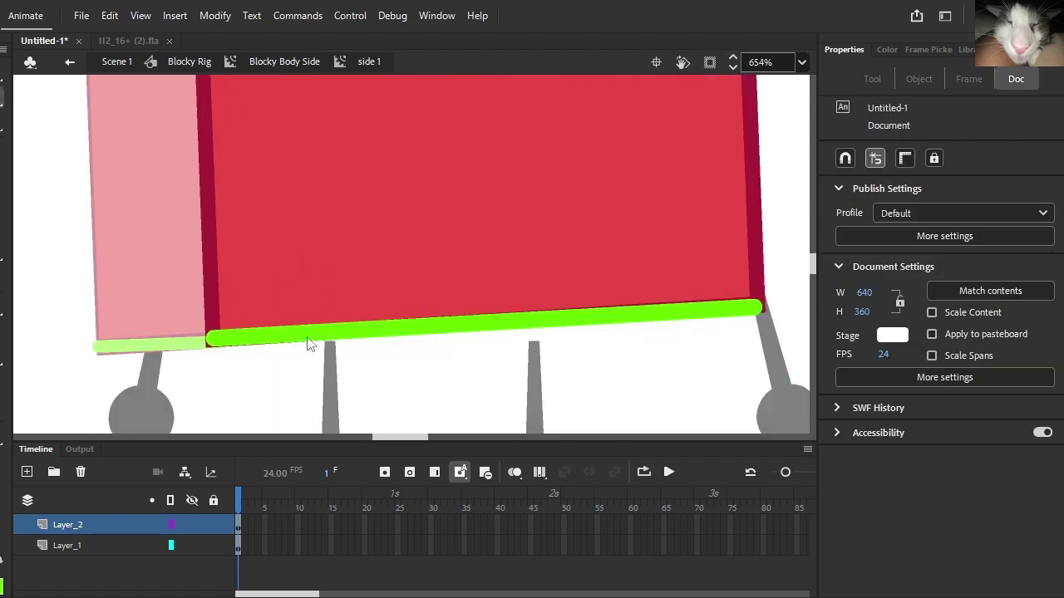
Step: Turn on snapping to objects and fit both ends of the green bottom line to the front face's lower corners
{"action": "left_click", "coordinate": [287, 335]}
{"action": "scroll", "coordinate": [246, 344], "scroll_direction": "up", "scroll_amount": 3}
{"action": "left_click", "coordinate": [161, 334]}
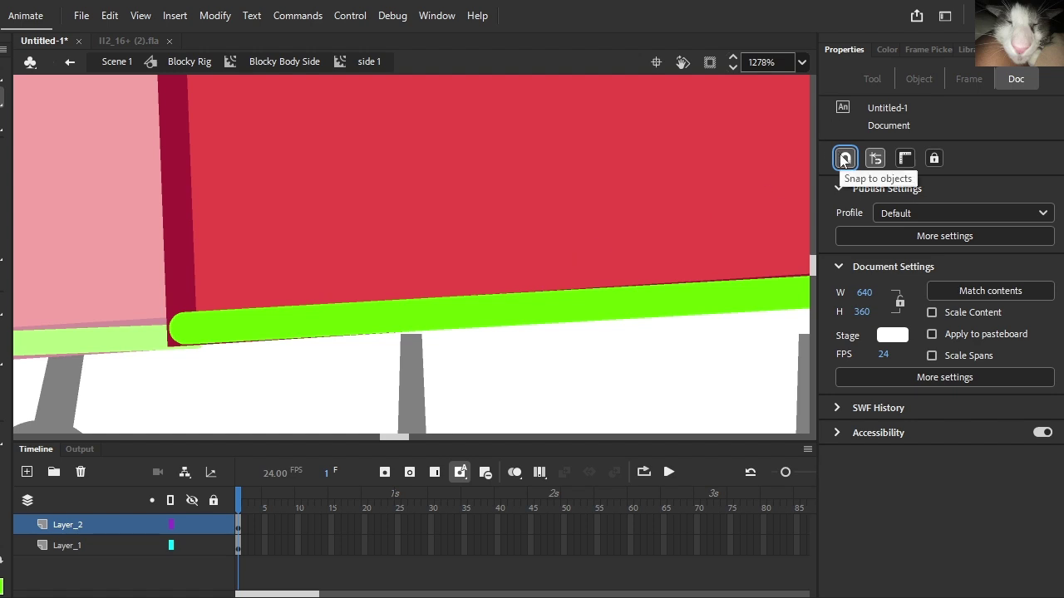
{"action": "left_click", "coordinate": [872, 158]}
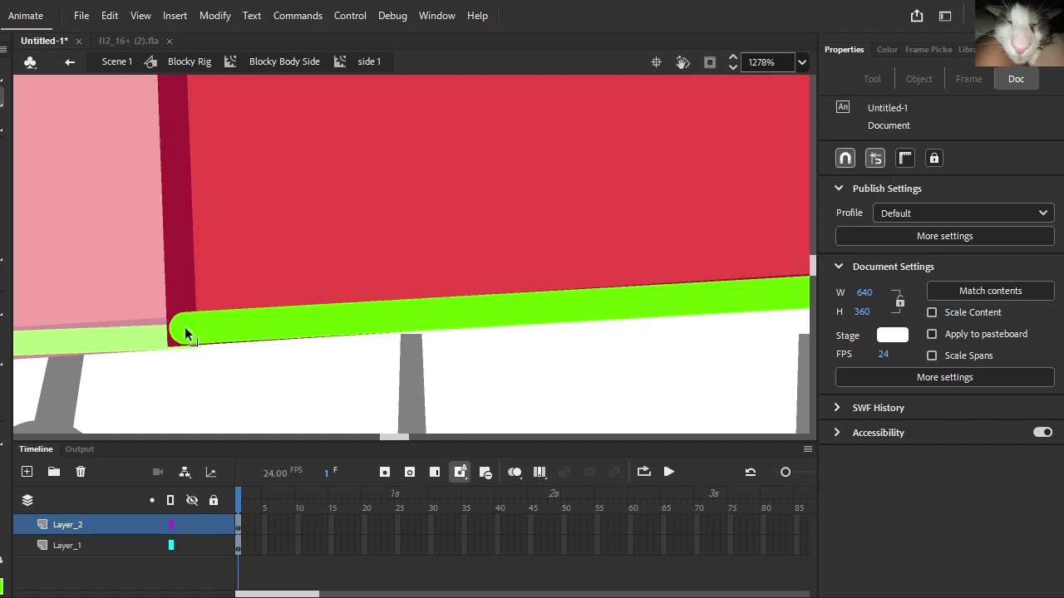
{"action": "left_click_drag", "start_coordinate": [185, 327], "coordinate": [179, 334]}
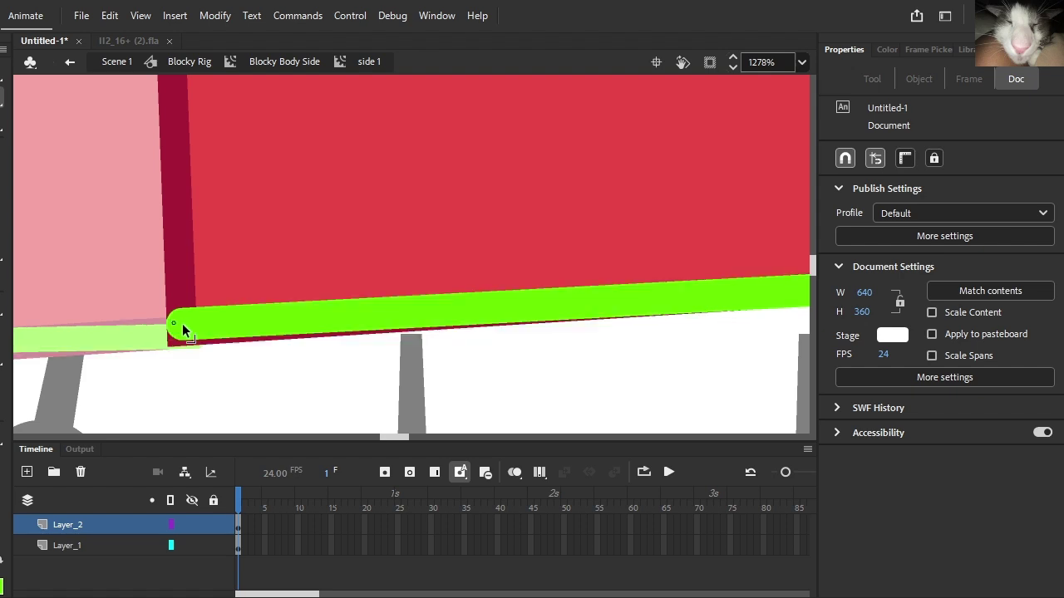
{"action": "scroll", "coordinate": [363, 311], "scroll_direction": "right", "scroll_amount": 10}
{"action": "left_click_drag", "start_coordinate": [521, 264], "coordinate": [528, 266]}
{"action": "scroll", "coordinate": [528, 266], "scroll_direction": "down", "scroll_amount": 4}
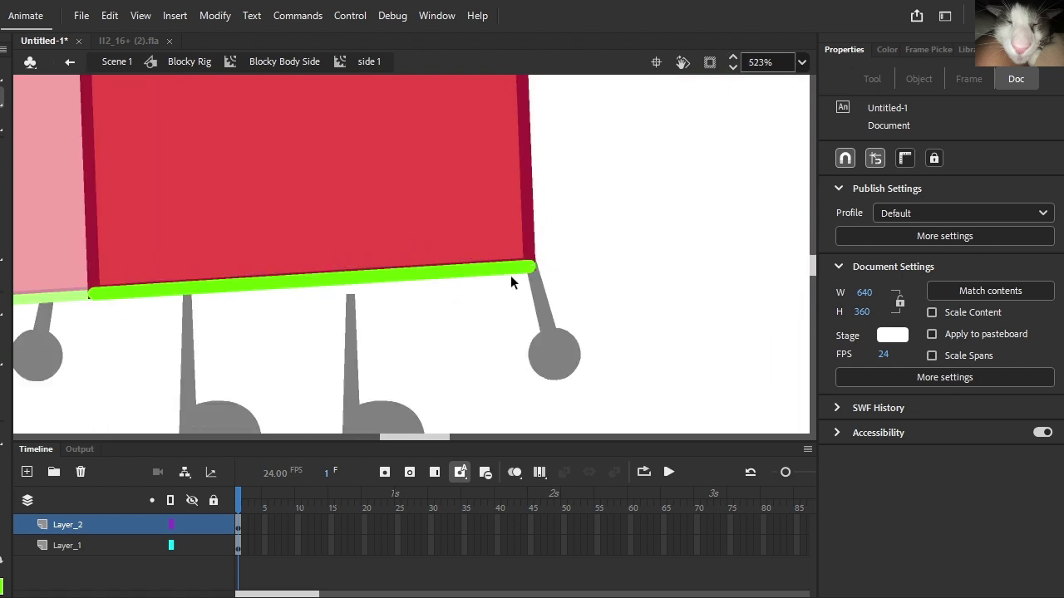
Step: Nudge the green bottom line vertically until it covers the dark border along the front face's lower edge
{"action": "left_click", "coordinate": [497, 267]}
{"action": "key", "text": "Up"}
{"action": "key", "text": "Up"}
{"action": "key", "text": "Up"}
{"action": "key", "text": "Up"}
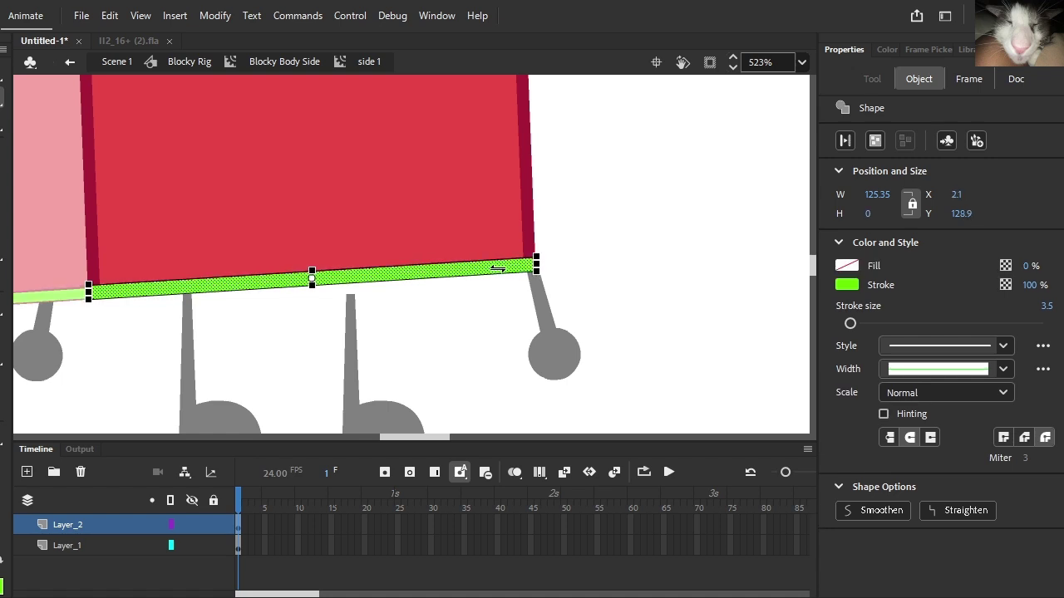
{"action": "left_click", "coordinate": [495, 313]}
{"action": "scroll", "coordinate": [240, 287], "scroll_direction": "up", "scroll_amount": 4}
{"action": "left_click", "coordinate": [238, 284]}
{"action": "key", "text": "Down"}
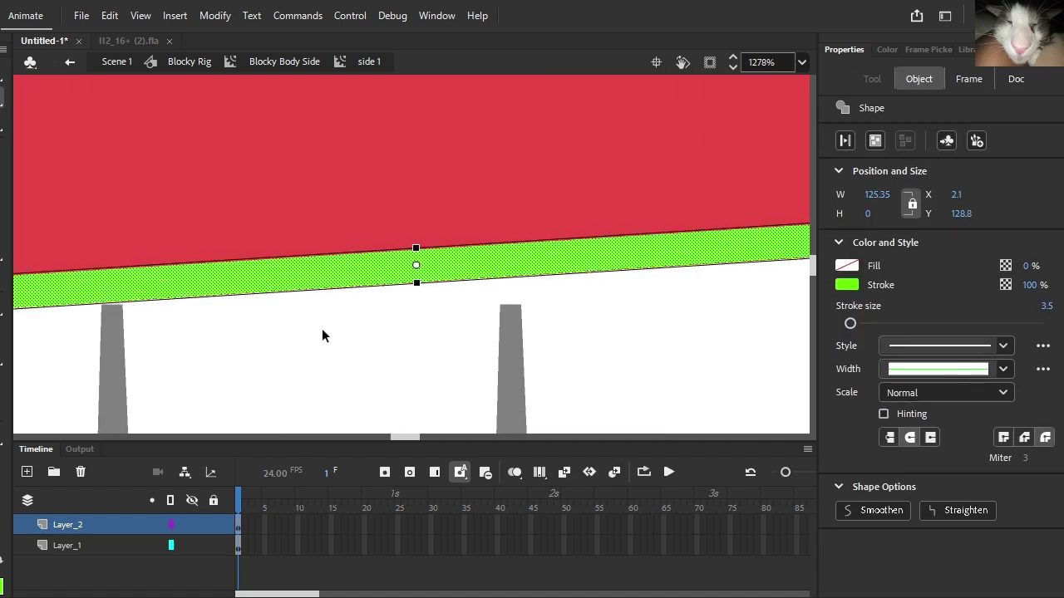
{"action": "left_click", "coordinate": [321, 328]}
{"action": "scroll", "coordinate": [319, 327], "scroll_direction": "down", "scroll_amount": 3}
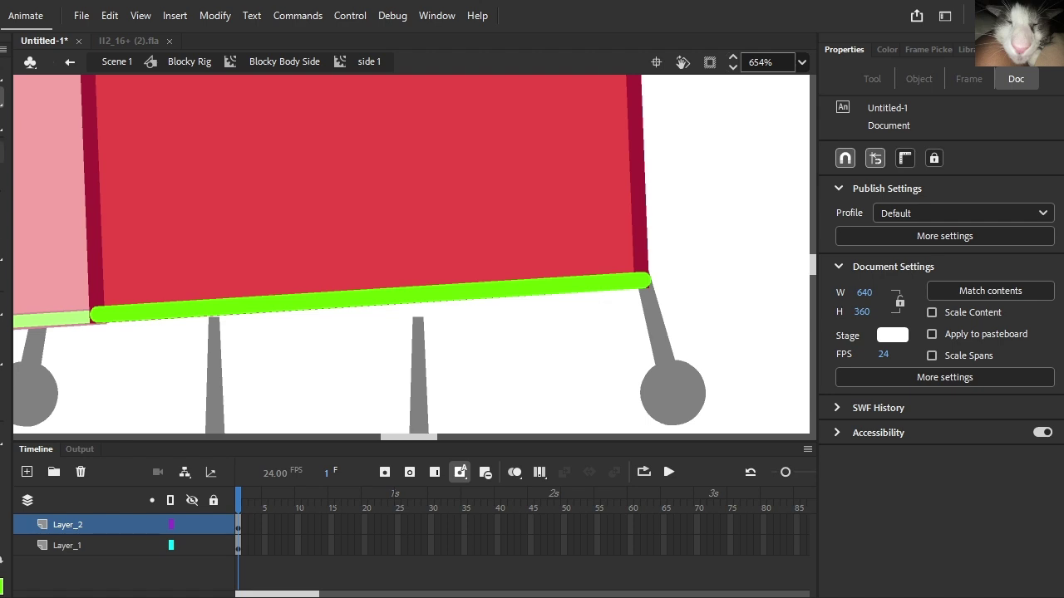
Step: Try a green line along the full left edge of the front face, meeting the bottom line at the corner
{"action": "key", "text": "n"}
{"action": "scroll", "coordinate": [105, 313], "scroll_direction": "down", "scroll_amount": 2}
{"action": "left_click_drag", "start_coordinate": [100, 315], "coordinate": [88, 161]}
{"action": "scroll", "coordinate": [86, 187], "scroll_direction": "down", "scroll_amount": 4}
{"action": "left_click_drag", "start_coordinate": [106, 102], "coordinate": [111, 277]}
{"action": "scroll", "coordinate": [112, 277], "scroll_direction": "up", "scroll_amount": 3}
{"action": "scroll", "coordinate": [123, 286], "scroll_direction": "up", "scroll_amount": 4}
{"action": "key", "text": "v"}
{"action": "left_click", "coordinate": [185, 219]}
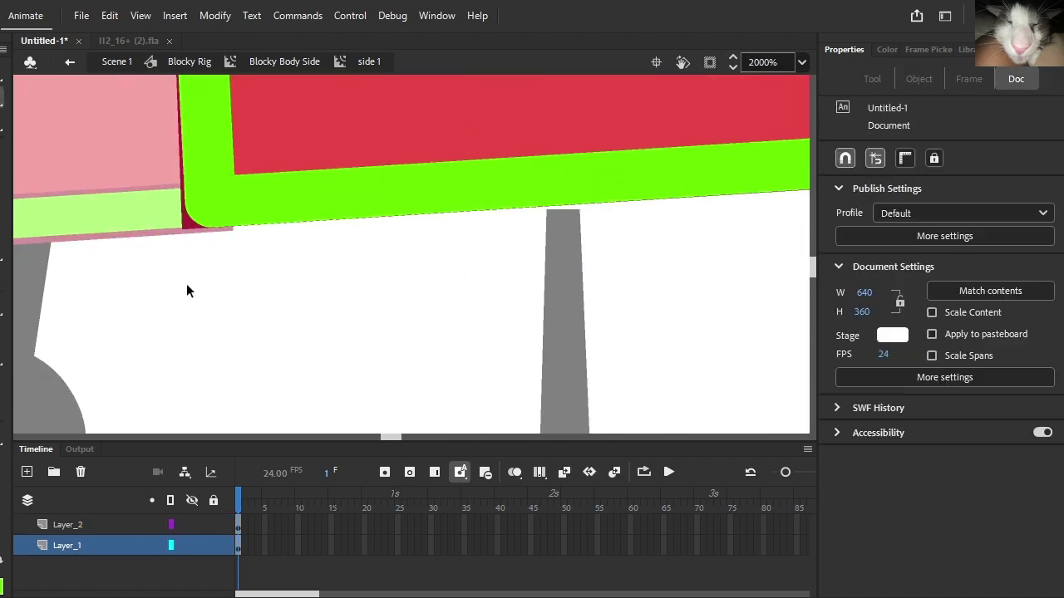
{"action": "left_click", "coordinate": [186, 291]}
Step: Try a green line up the right edge of the front face and undo it
{"action": "scroll", "coordinate": [181, 286], "scroll_direction": "down", "scroll_amount": 5}
{"action": "key", "text": "r"}
{"action": "key", "text": "n"}
{"action": "scroll", "coordinate": [340, 318], "scroll_direction": "up", "scroll_amount": 3}
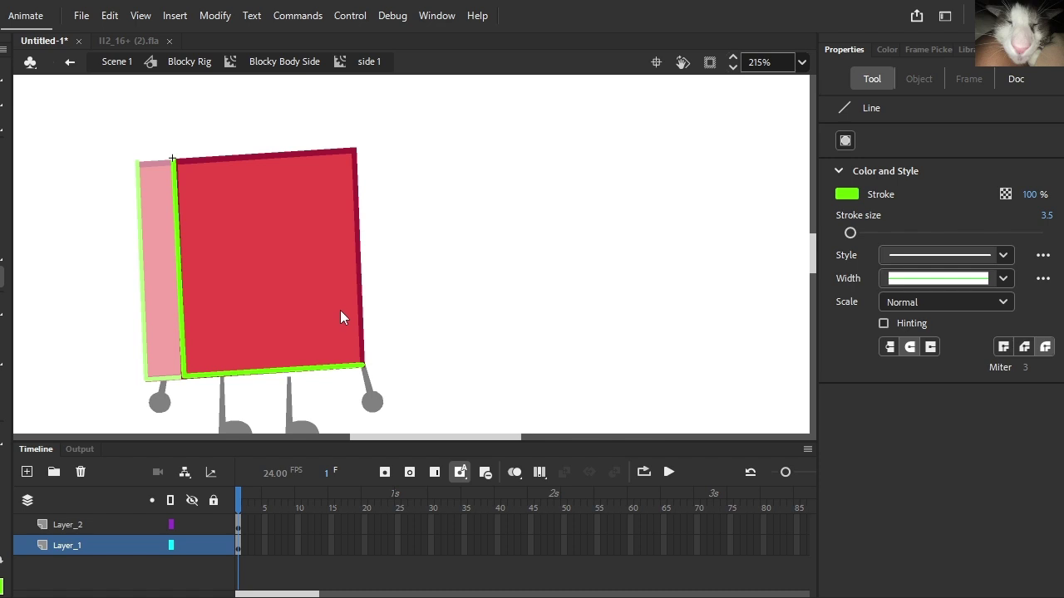
{"action": "mouse_move", "coordinate": [360, 357]}
{"action": "left_mouse_down"}
{"action": "mouse_move", "coordinate": [352, 171]}
{"action": "mouse_move", "coordinate": [353, 242]}
{"action": "left_mouse_up"}
{"action": "scroll", "coordinate": [354, 151], "scroll_direction": "up", "scroll_amount": 3}
{"action": "key", "text": "ctrl+z"}
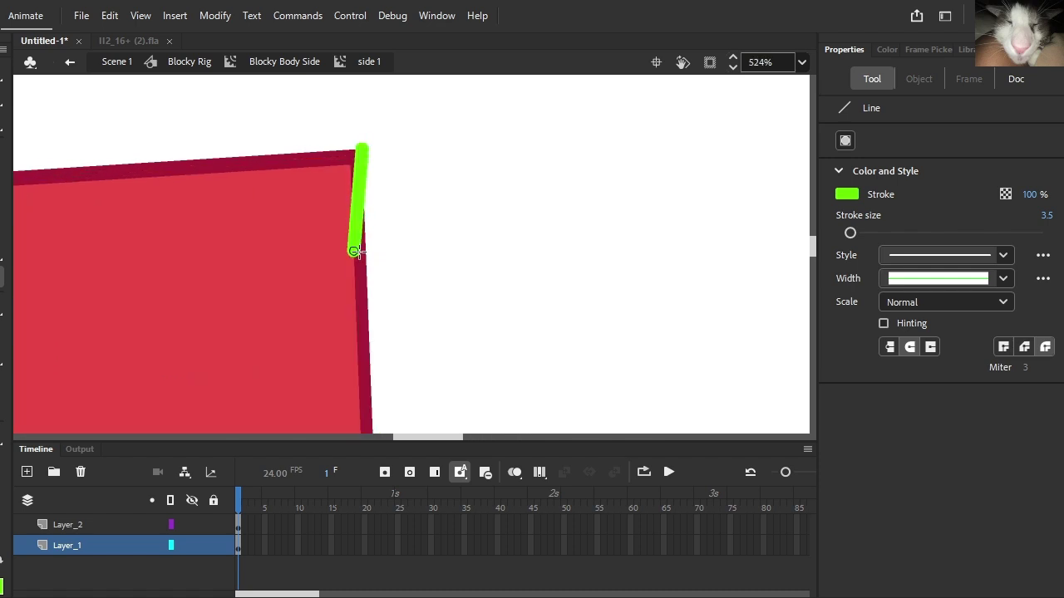
{"action": "key", "text": "ctrl+z"}
Step: Try a green line along the top edge of the front face and adjust its end at the upper-left corner
{"action": "scroll", "coordinate": [372, 184], "scroll_direction": "down", "scroll_amount": 1}
{"action": "scroll", "coordinate": [366, 184], "scroll_direction": "left", "scroll_amount": 3}
{"action": "left_click_drag", "start_coordinate": [246, 182], "coordinate": [601, 159]}
{"action": "scroll", "coordinate": [245, 181], "scroll_direction": "up", "scroll_amount": 4}
{"action": "left_click_drag", "start_coordinate": [257, 193], "coordinate": [266, 203]}
{"action": "key", "text": "ctrl+z"}
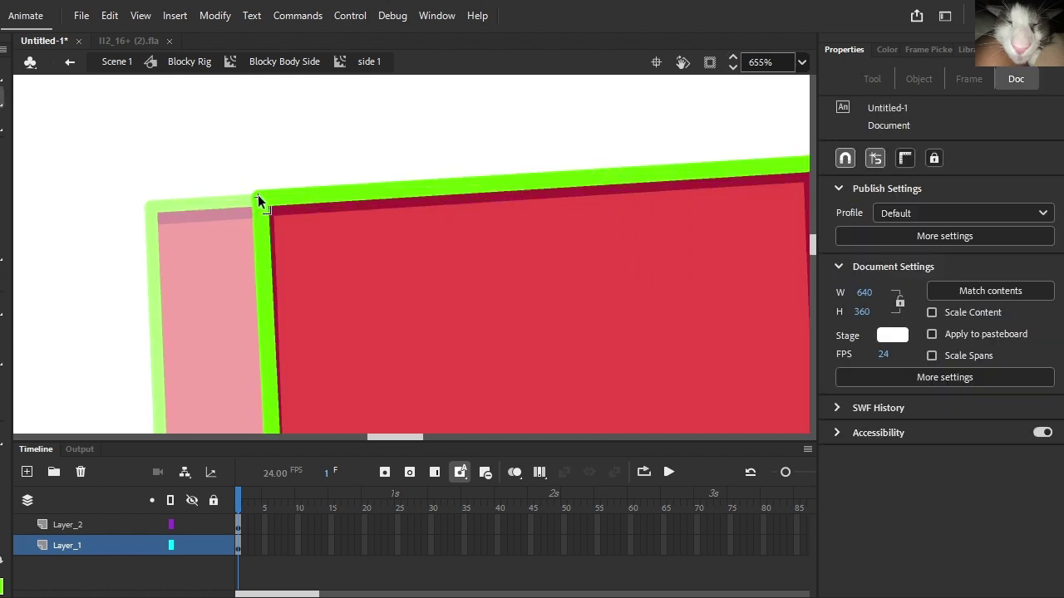
{"action": "scroll", "coordinate": [257, 200], "scroll_direction": "up", "scroll_amount": 5}
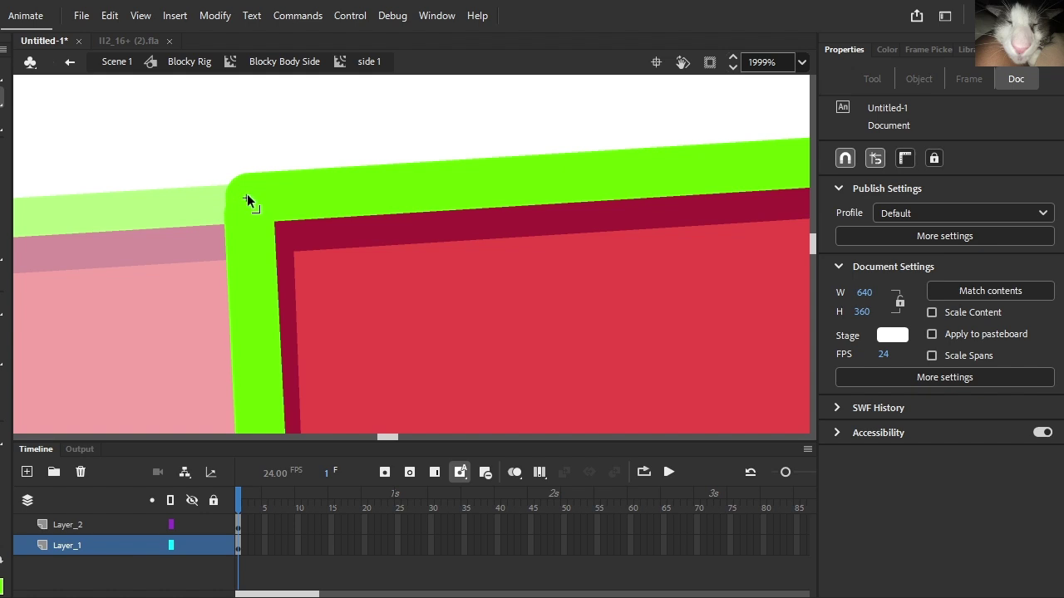
Step: Try pulling the green lines inward at the upper-left corner and undo the adjustment
{"action": "left_click_drag", "start_coordinate": [242, 214], "coordinate": [253, 241]}
{"action": "scroll", "coordinate": [162, 184], "scroll_direction": "down", "scroll_amount": 7}
{"action": "key", "text": "ctrl+z"}
{"action": "key", "text": "ctrl+z"}
{"action": "scroll", "coordinate": [174, 197], "scroll_direction": "up", "scroll_amount": 4}
{"action": "left_click", "coordinate": [182, 197]}
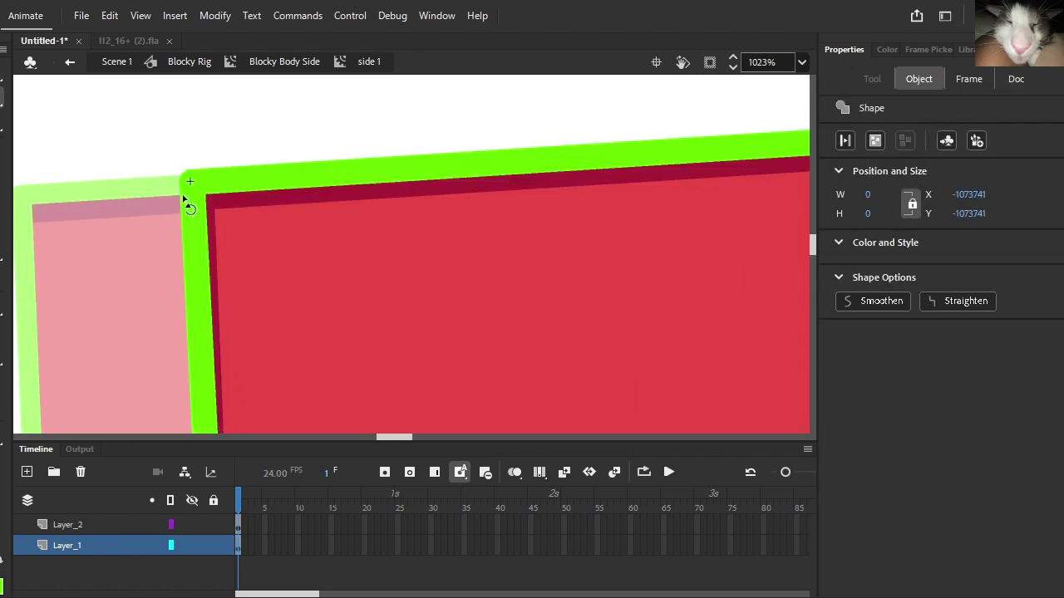
Step: Undo the top and left green lines so that only the bottom line remains
{"action": "scroll", "coordinate": [162, 167], "scroll_direction": "down", "scroll_amount": 4}
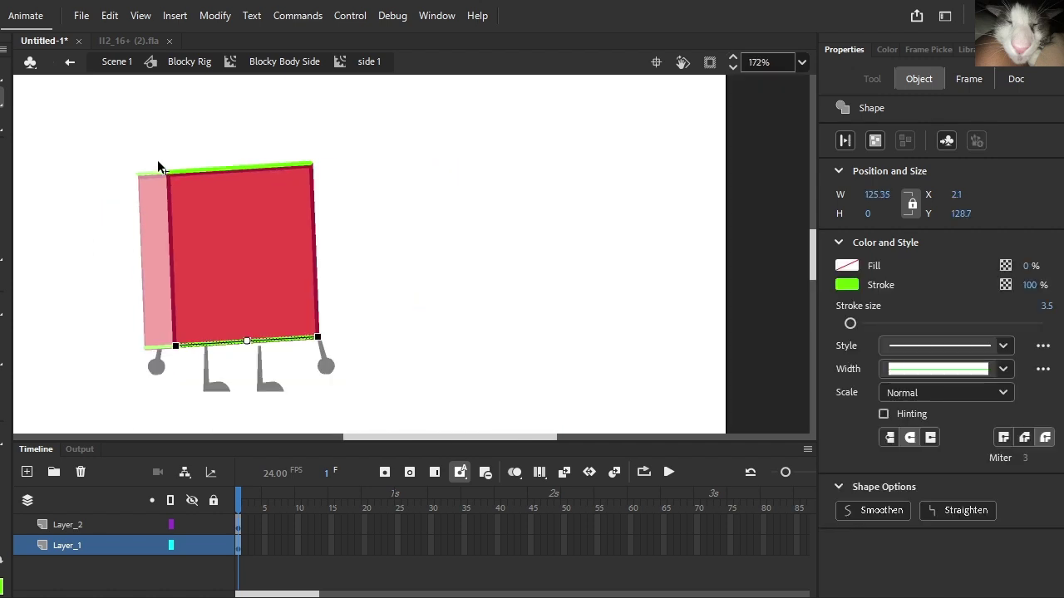
{"action": "key", "text": "ctrl+z"}
{"action": "key", "text": "ctrl+z"}
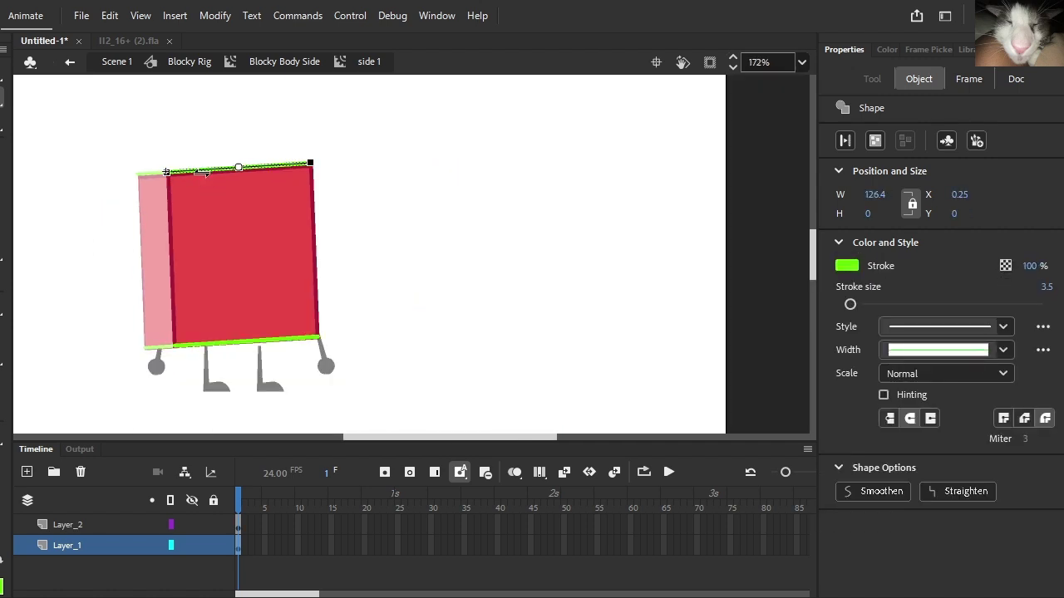
{"action": "key", "text": "ctrl+z"}
{"action": "scroll", "coordinate": [164, 353], "scroll_direction": "up", "scroll_amount": 4}
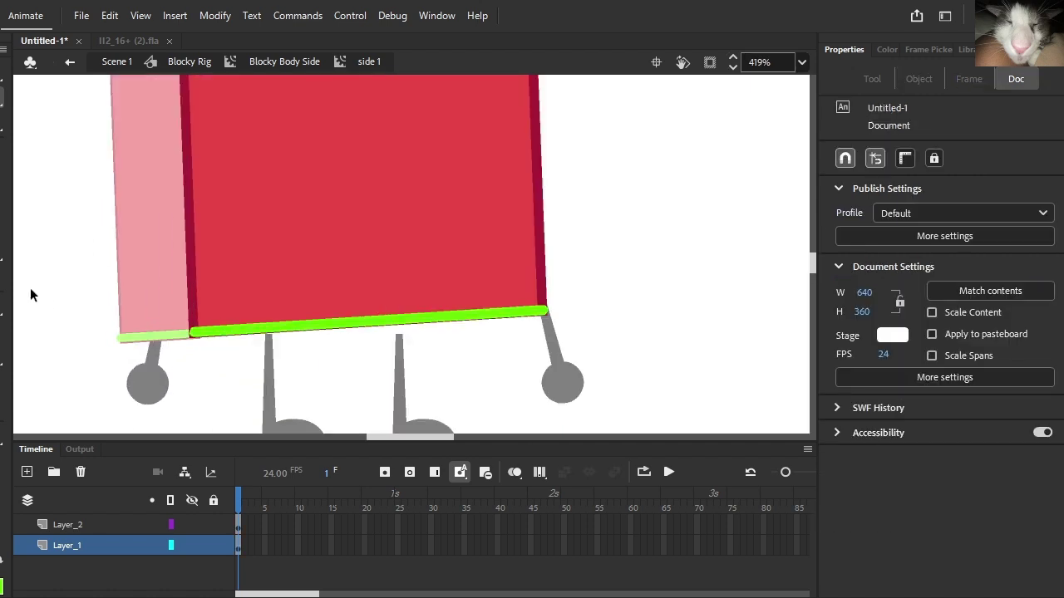
Step: On Layer_2, draw green lines along the left, top and right edges to complete the front face's outline
{"action": "left_click", "coordinate": [0, 289]}
{"action": "scroll", "coordinate": [278, 337], "scroll_direction": "down", "scroll_amount": 2}
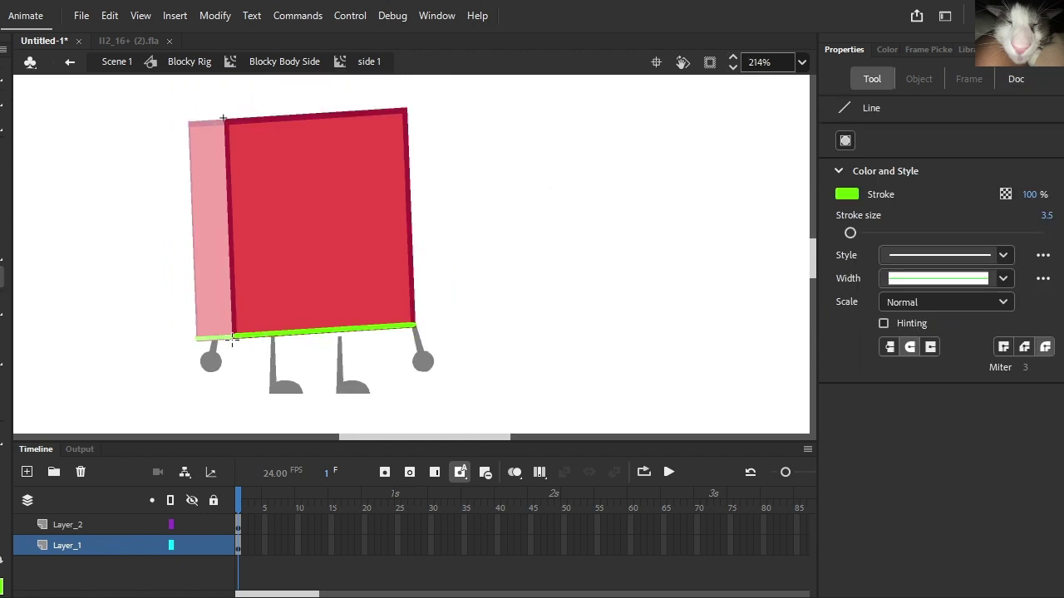
{"action": "left_click", "coordinate": [238, 524]}
{"action": "left_click_drag", "start_coordinate": [238, 336], "coordinate": [224, 120]}
{"action": "mouse_move", "coordinate": [224, 120]}
{"action": "left_mouse_down"}
{"action": "mouse_move", "coordinate": [406, 106]}
{"action": "mouse_move", "coordinate": [413, 324]}
{"action": "left_mouse_up"}
{"action": "key", "text": "v"}
{"action": "scroll", "coordinate": [268, 97], "scroll_direction": "up", "scroll_amount": 3}
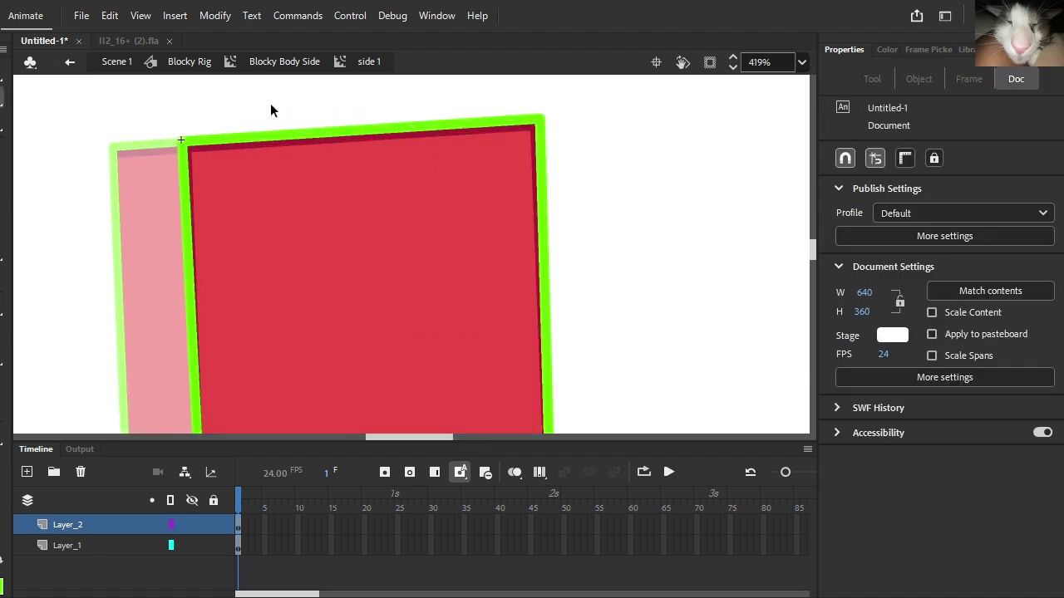
Step: Lower the green top line over the dark border and fit its two ends to the upper corners
{"action": "left_click", "coordinate": [267, 131]}
{"action": "scroll", "coordinate": [266, 131], "scroll_direction": "up", "scroll_amount": 4}
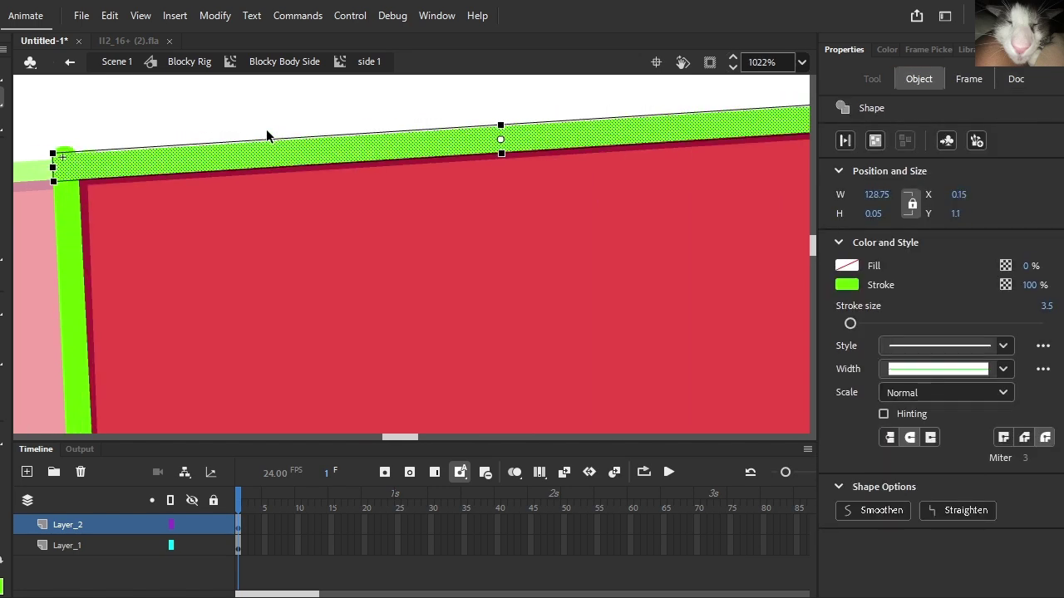
{"action": "left_click", "coordinate": [44, 155]}
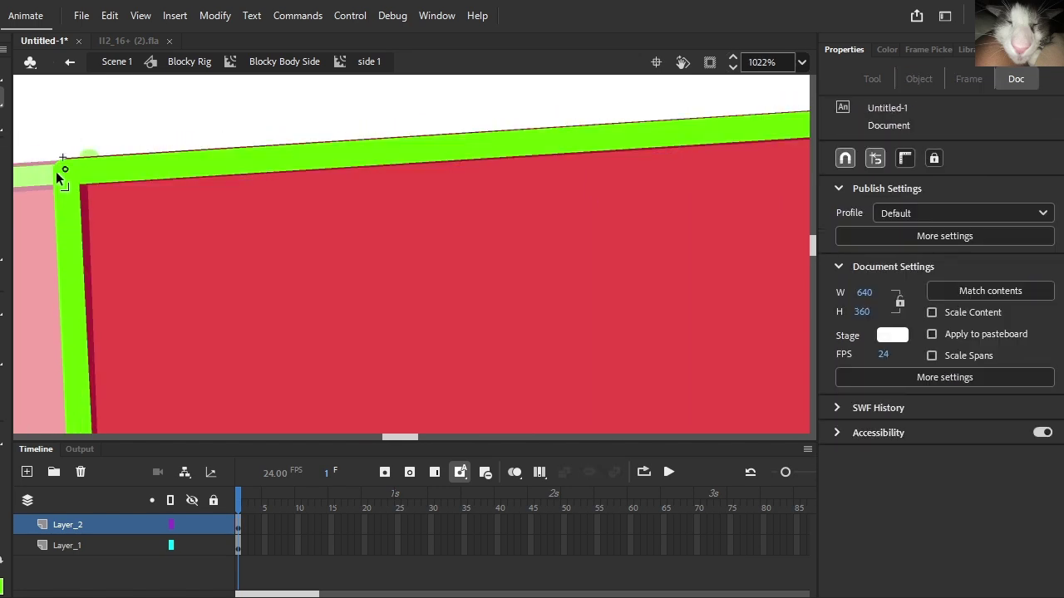
{"action": "left_click_drag", "start_coordinate": [64, 169], "coordinate": [70, 170]}
{"action": "scroll", "coordinate": [69, 169], "scroll_direction": "right", "scroll_amount": 5}
{"action": "left_click_drag", "start_coordinate": [231, 111], "coordinate": [212, 110]}
{"action": "scroll", "coordinate": [237, 94], "scroll_direction": "down", "scroll_amount": 10}
{"action": "scroll", "coordinate": [199, 114], "scroll_direction": "up", "scroll_amount": 3}
{"action": "scroll", "coordinate": [294, 325], "scroll_direction": "down", "scroll_amount": 1}
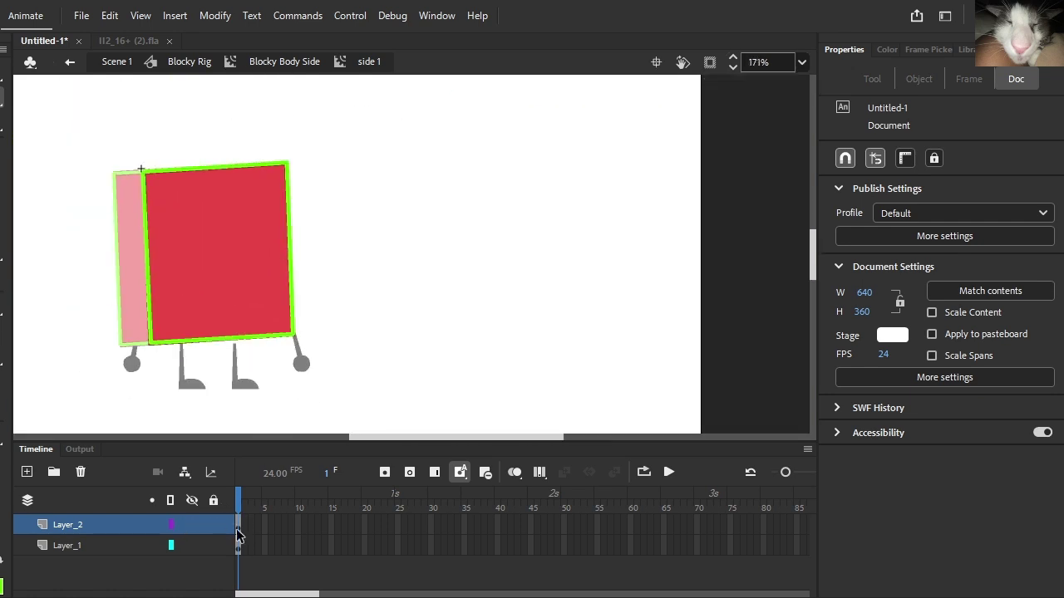
Step: Recolour the whole green outline on Layer_2 with the dark red sampled from the original border
{"action": "left_click", "coordinate": [237, 532]}
{"action": "left_click", "coordinate": [919, 79]}
{"action": "left_click", "coordinate": [847, 266]}
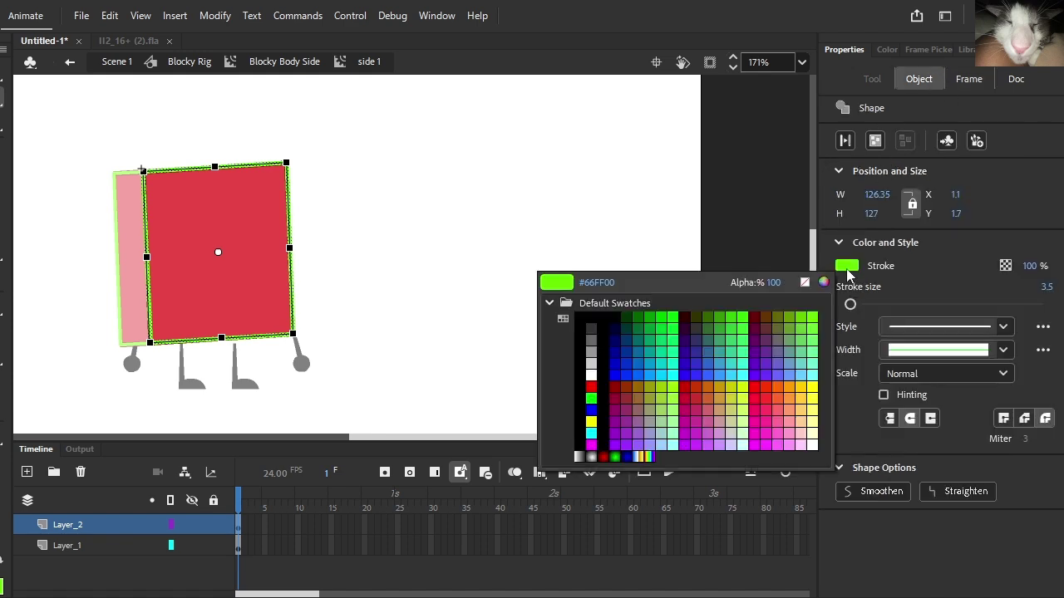
{"action": "scroll", "coordinate": [291, 254], "scroll_direction": "up", "scroll_amount": 10}
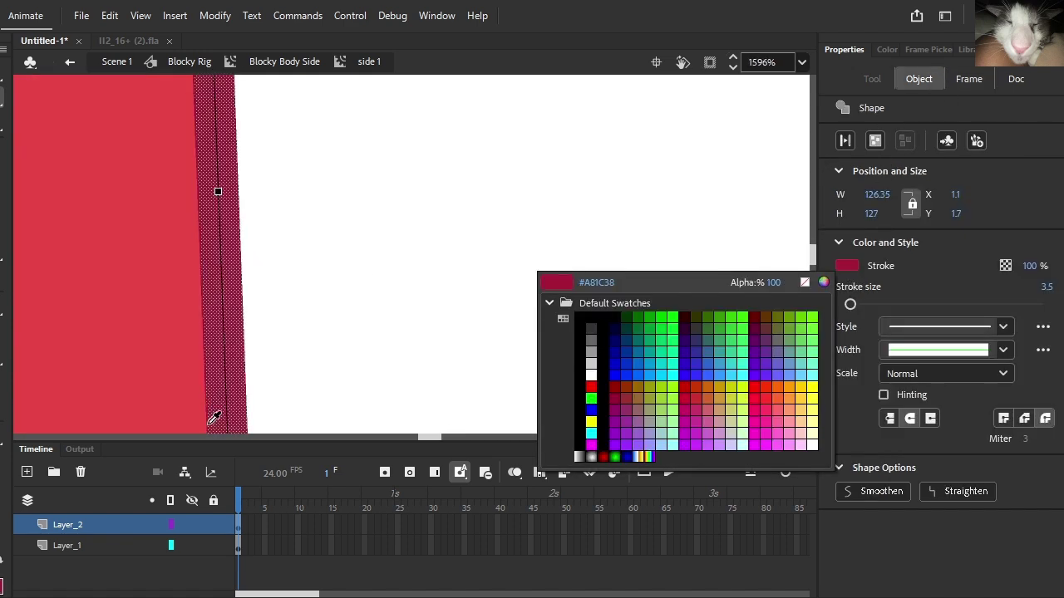
{"action": "left_click", "coordinate": [212, 359]}
{"action": "left_click", "coordinate": [290, 313]}
{"action": "scroll", "coordinate": [443, 216], "scroll_direction": "down", "scroll_amount": 10}
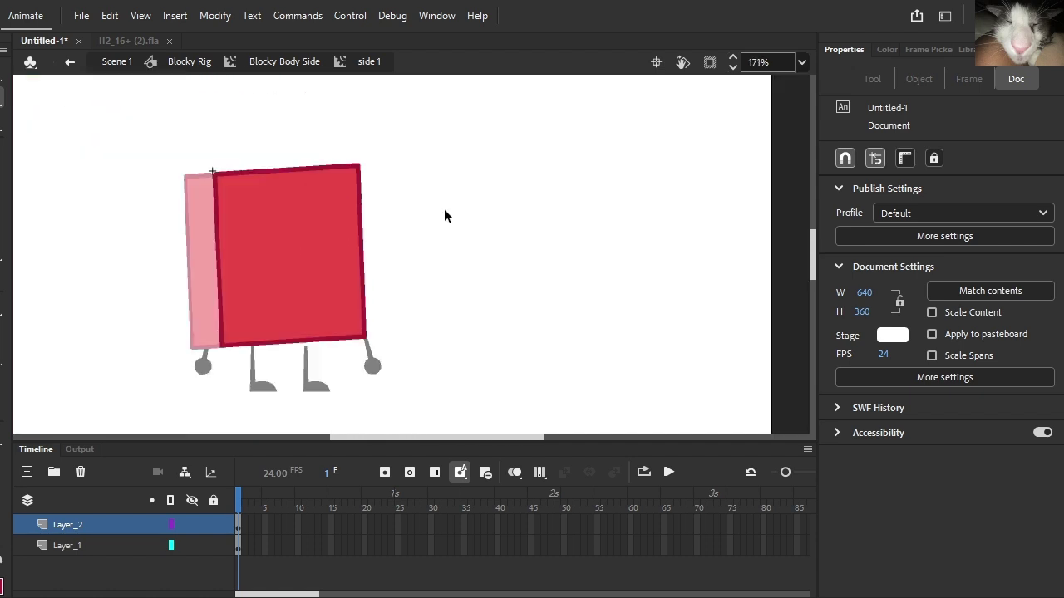
Step: Hide Layer_2, delete the old dark border on Layer_1, and show Layer_2 again
{"action": "right_click", "coordinate": [70, 550]}
{"action": "left_click", "coordinate": [292, 391]}
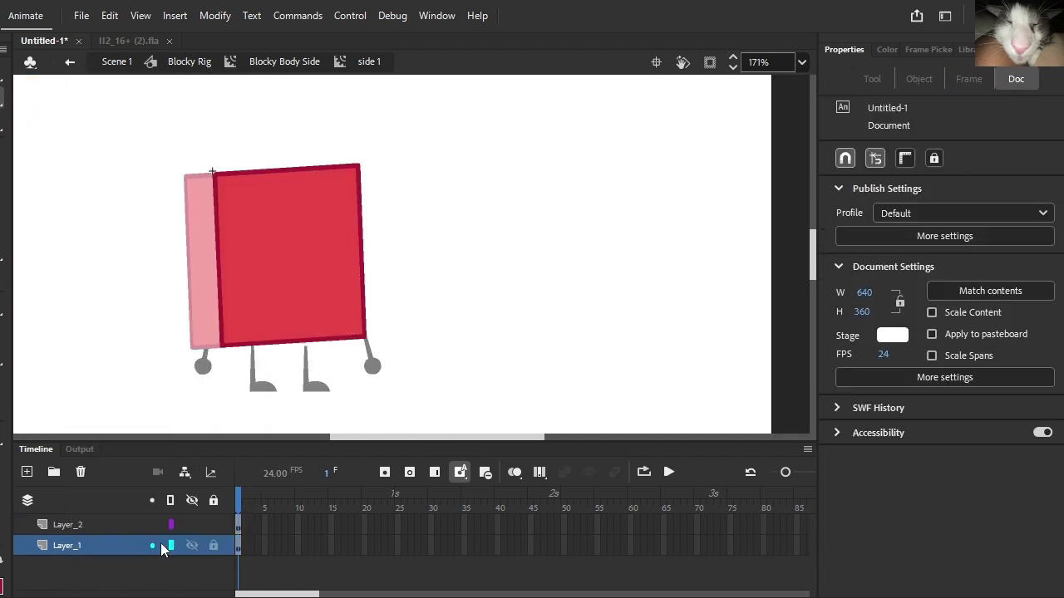
{"action": "left_click", "coordinate": [192, 524]}
{"action": "scroll", "coordinate": [223, 284], "scroll_direction": "up", "scroll_amount": 2}
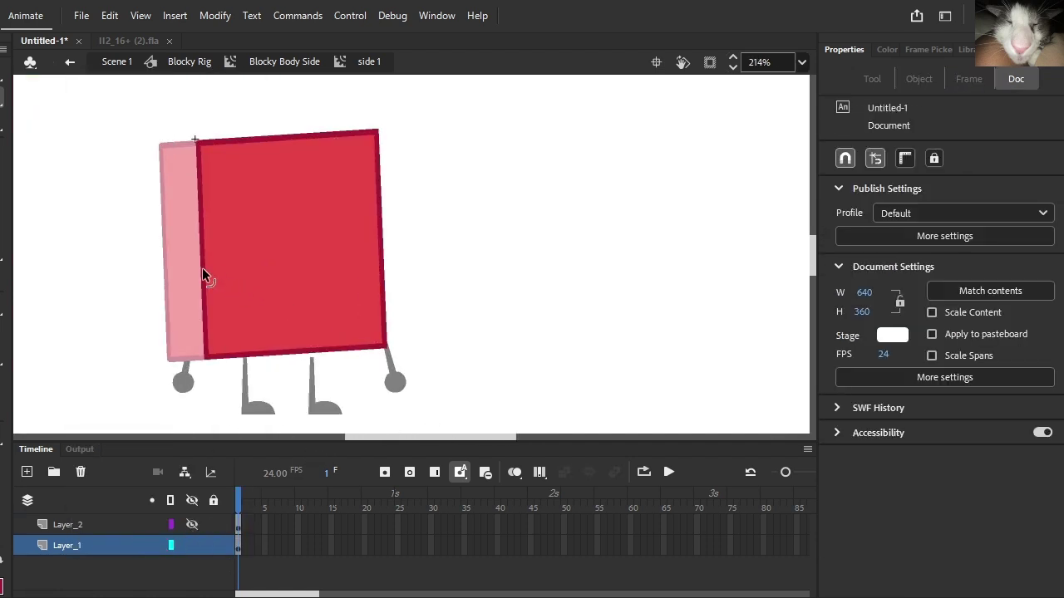
{"action": "left_click", "coordinate": [224, 284]}
{"action": "key", "text": "Delete"}
{"action": "left_click", "coordinate": [192, 525]}
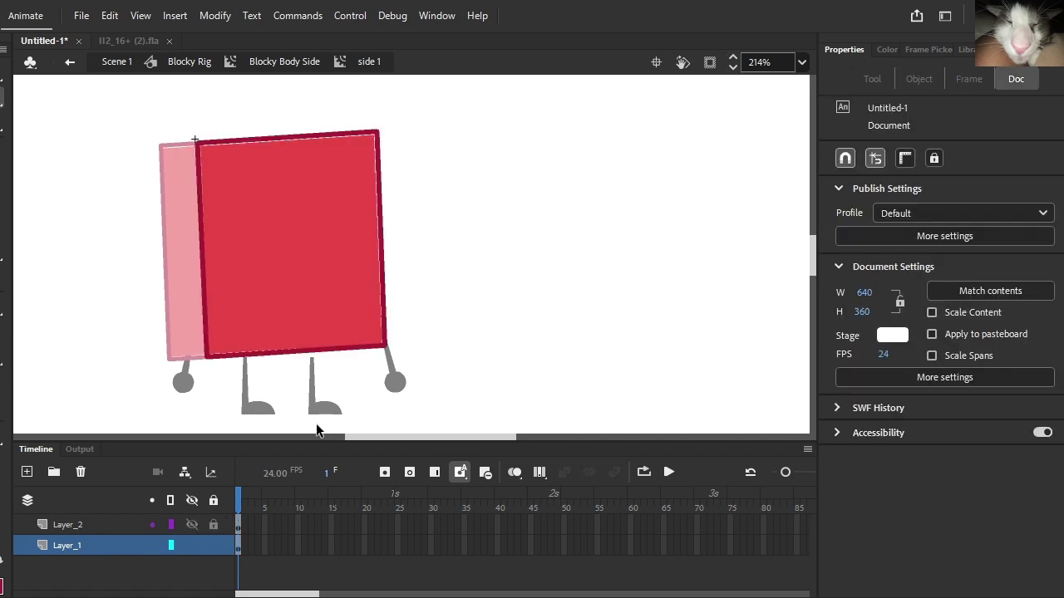
Step: Stretch the red fill on Layer_1 to about 126 wide and slightly taller to close the gaps to the outline
{"action": "scroll", "coordinate": [332, 181], "scroll_direction": "up", "scroll_amount": 2}
{"action": "scroll", "coordinate": [305, 122], "scroll_direction": "down", "scroll_amount": 2}
{"action": "left_click", "coordinate": [325, 185]}
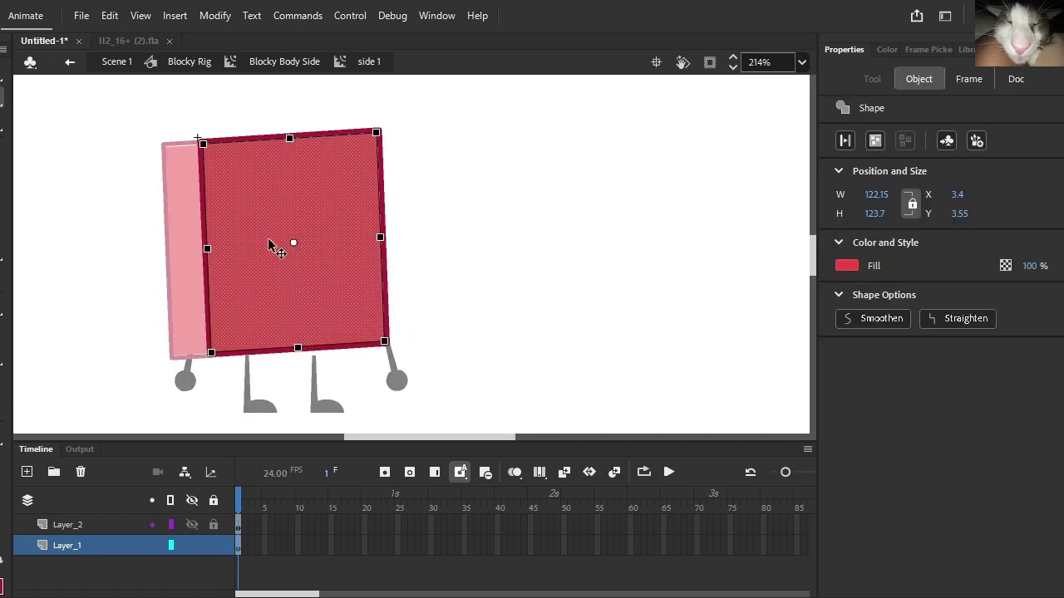
{"action": "scroll", "coordinate": [290, 139], "scroll_direction": "up", "scroll_amount": 2}
{"action": "scroll", "coordinate": [276, 171], "scroll_direction": "down", "scroll_amount": 1}
{"action": "left_click", "coordinate": [339, 131]}
{"action": "scroll", "coordinate": [339, 130], "scroll_direction": "down", "scroll_amount": 5}
{"action": "scroll", "coordinate": [342, 196], "scroll_direction": "up", "scroll_amount": 2}
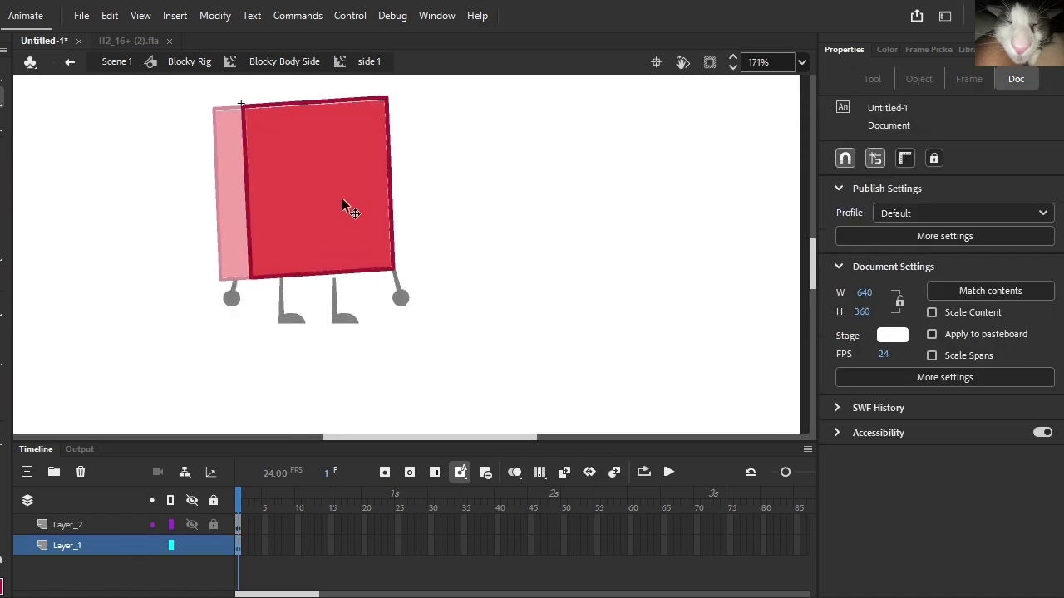
{"action": "left_click", "coordinate": [342, 200]}
{"action": "left_click_drag", "start_coordinate": [388, 185], "coordinate": [392, 186]}
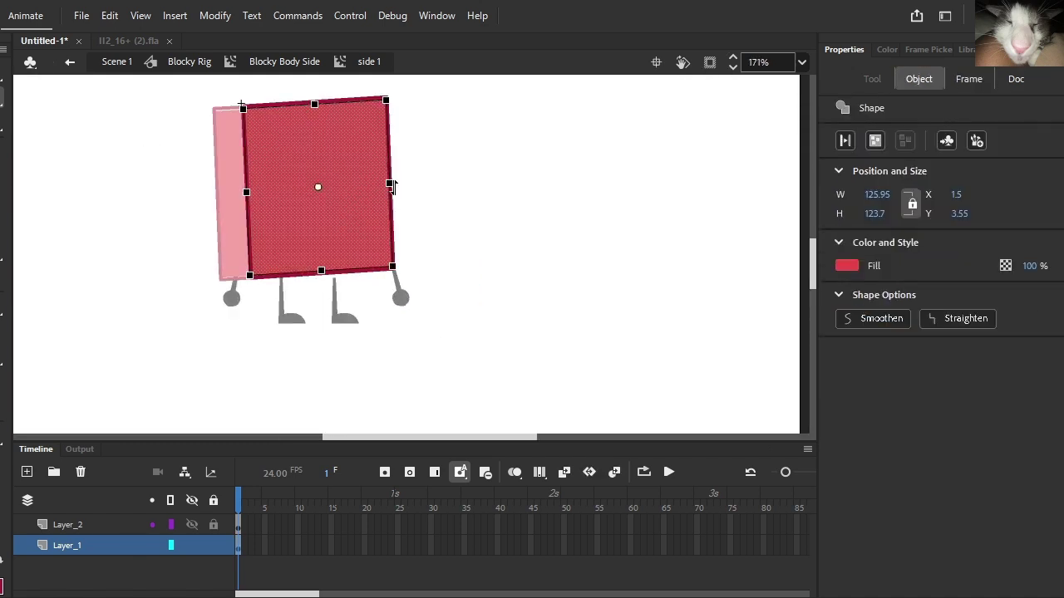
{"action": "left_click_drag", "start_coordinate": [314, 107], "coordinate": [314, 104]}
{"action": "left_click", "coordinate": [301, 96]}
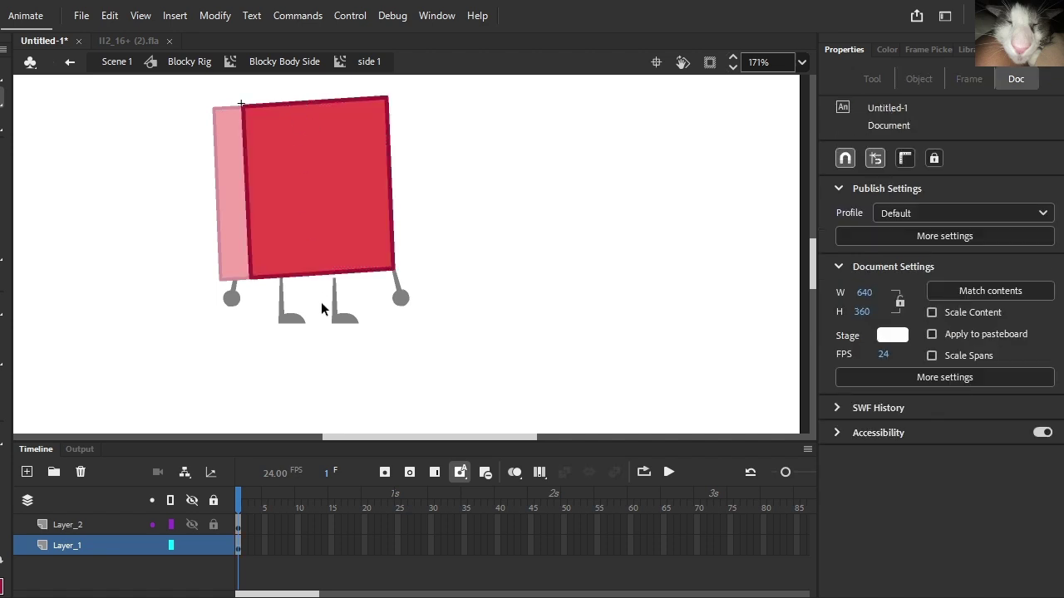
Step: Return to the Blocky Body Side symbol and skew the narrow side strip so its outer edge is raised
{"action": "scroll", "coordinate": [335, 287], "scroll_direction": "down", "scroll_amount": 4}
{"action": "scroll", "coordinate": [334, 285], "scroll_direction": "up", "scroll_amount": 4}
{"action": "left_click", "coordinate": [263, 66]}
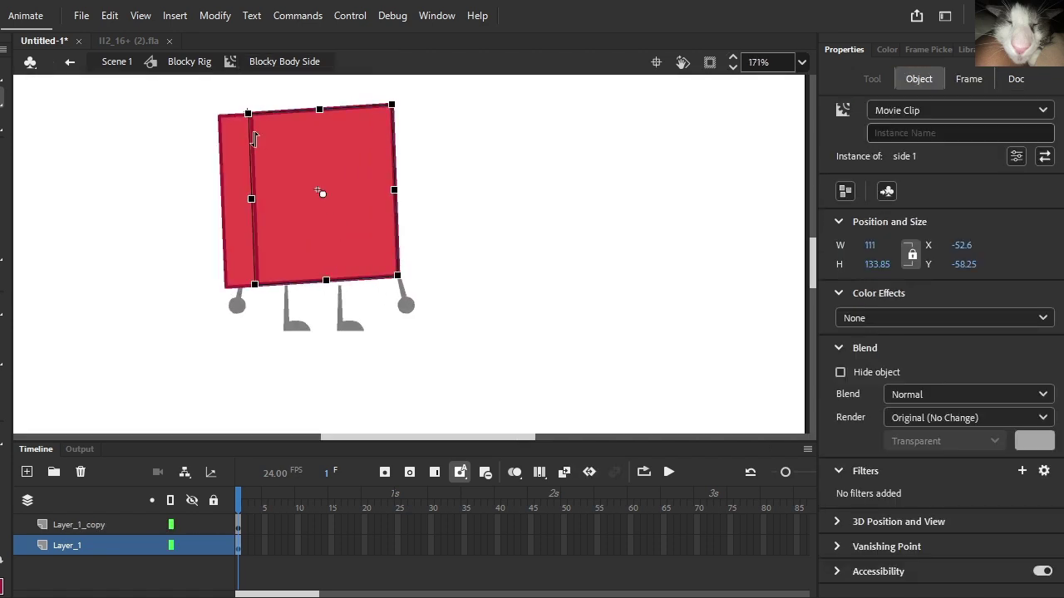
{"action": "left_click", "coordinate": [224, 204]}
{"action": "left_click", "coordinate": [453, 247]}
{"action": "left_click", "coordinate": [254, 221]}
{"action": "left_click", "coordinate": [943, 317]}
{"action": "left_click", "coordinate": [910, 380]}
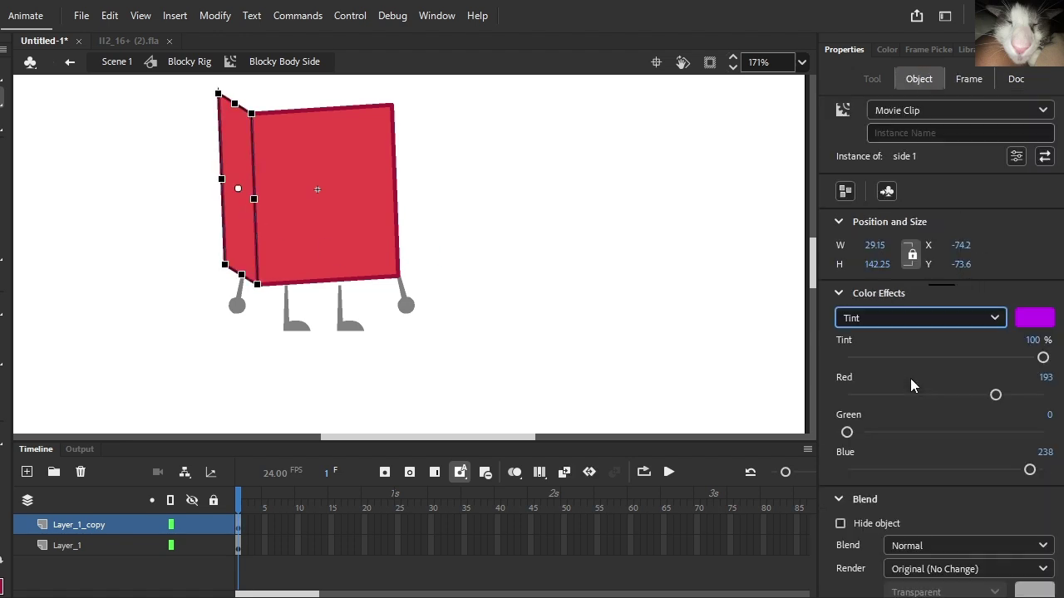
{"action": "left_click", "coordinate": [962, 322]}
{"action": "left_click", "coordinate": [937, 339]}
Step: Add an Adjust Color filter to the Layer_1_copy frame with hue -7 and brightness -35
{"action": "left_click", "coordinate": [971, 83]}
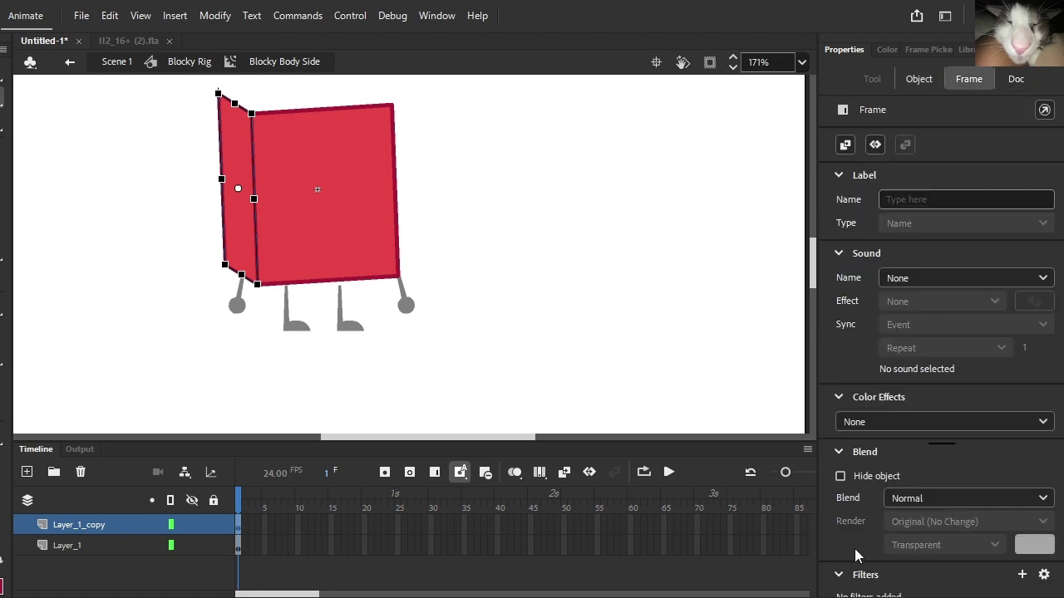
{"action": "scroll", "coordinate": [866, 561], "scroll_direction": "down", "scroll_amount": 1}
{"action": "left_click", "coordinate": [1023, 560]}
{"action": "left_click", "coordinate": [997, 535]}
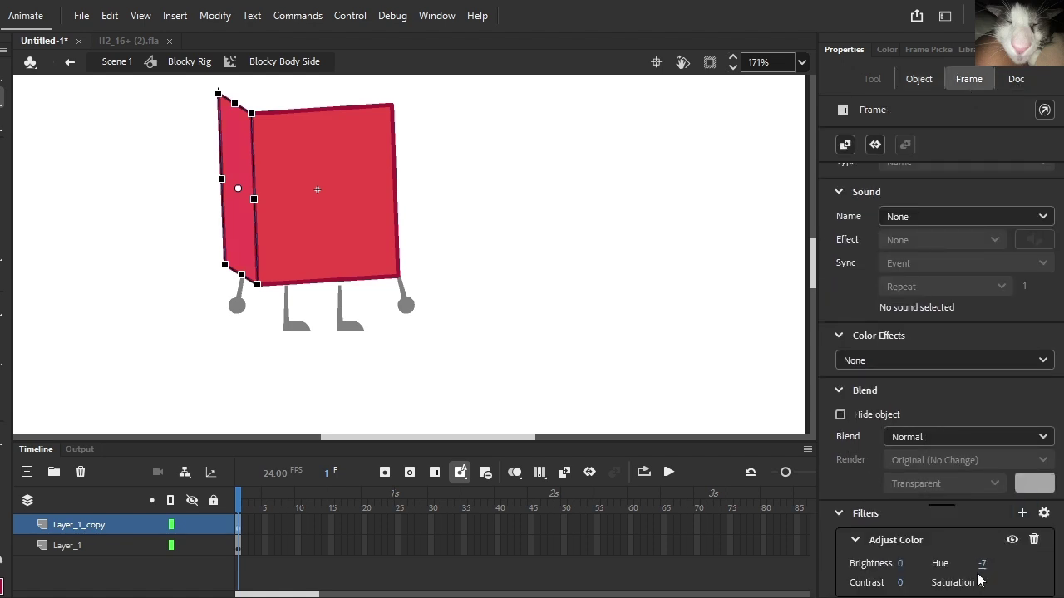
{"action": "mouse_move", "coordinate": [886, 554]}
{"action": "left_mouse_down"}
{"action": "mouse_move", "coordinate": [854, 560]}
{"action": "mouse_move", "coordinate": [868, 563]}
{"action": "left_mouse_up"}
{"action": "left_click", "coordinate": [498, 361]}
Step: Set the Adjust Color brightness of the darkened side strip's frame to -30
{"action": "scroll", "coordinate": [205, 212], "scroll_direction": "up", "scroll_amount": 3}
{"action": "left_click", "coordinate": [254, 235]}
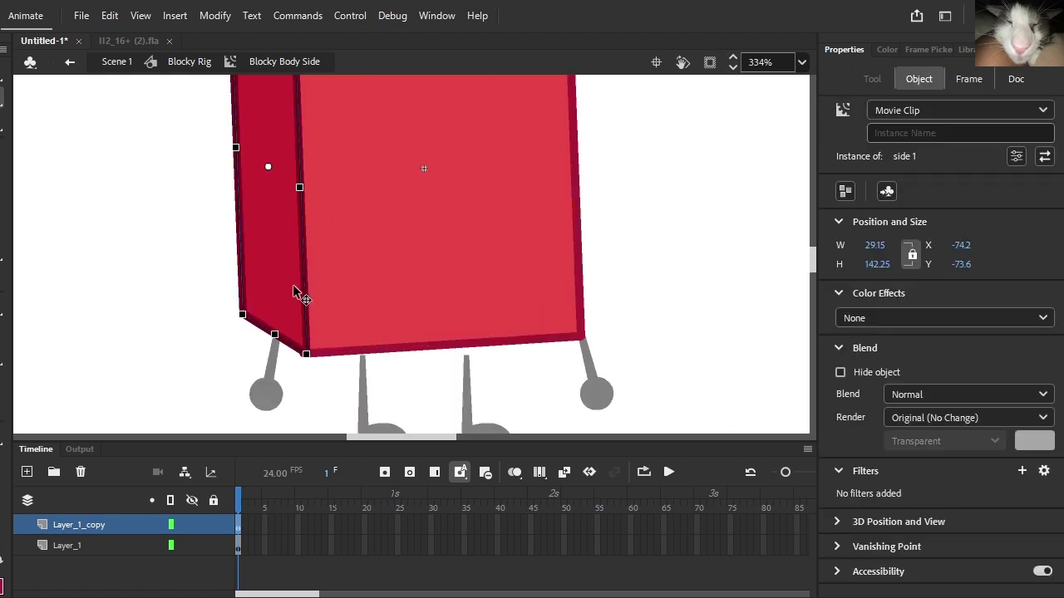
{"action": "scroll", "coordinate": [282, 285], "scroll_direction": "up", "scroll_amount": 3}
{"action": "left_click", "coordinate": [968, 79]}
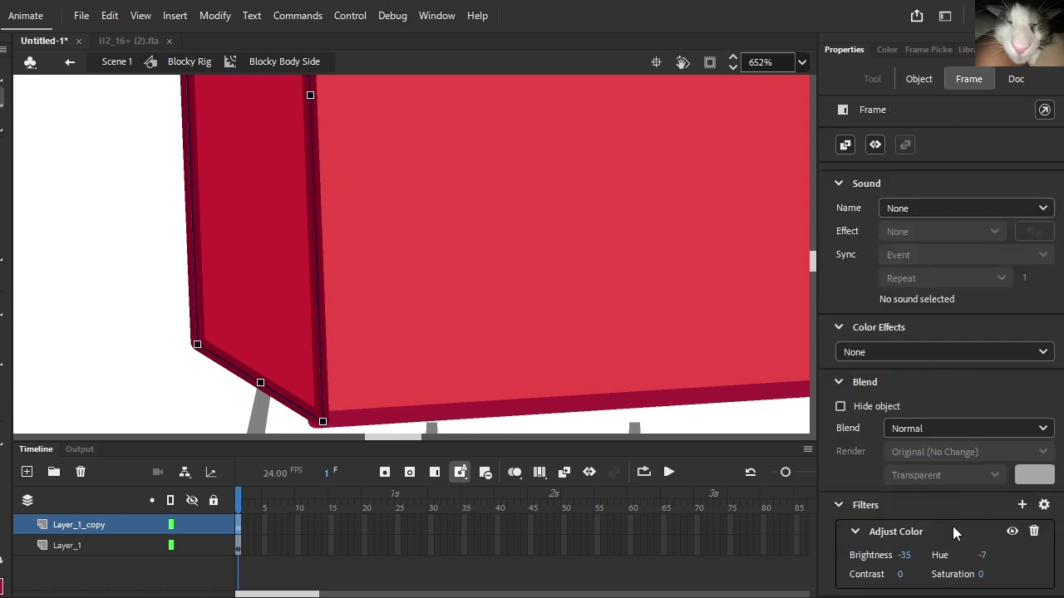
{"action": "left_click", "coordinate": [905, 555]}
{"action": "type", "text": "-2"}
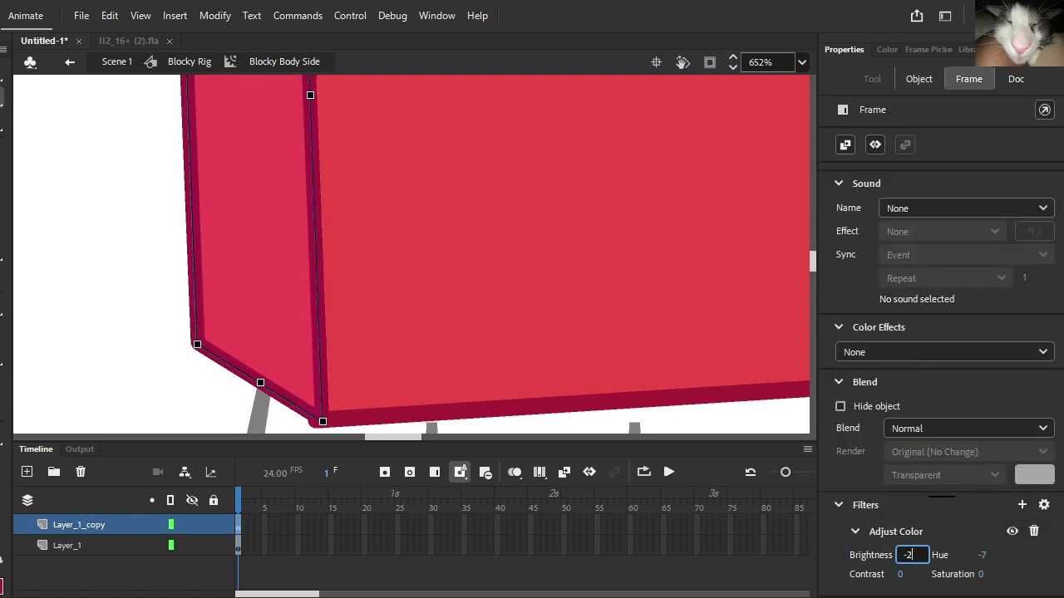
{"action": "key", "text": "BackSpace"}
{"action": "type", "text": "30"}
{"action": "key", "text": "Return"}
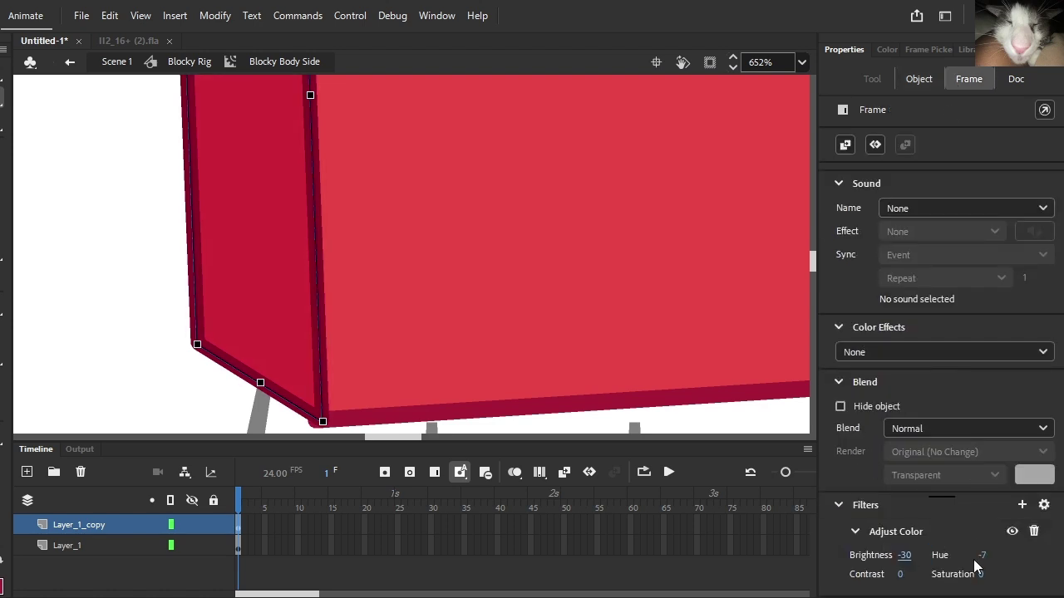
Step: Try to narrow the side strip to about 28 wide from its inner edge, and undo it
{"action": "scroll", "coordinate": [465, 361], "scroll_direction": "down", "scroll_amount": 4}
{"action": "left_click", "coordinate": [215, 302]}
{"action": "scroll", "coordinate": [215, 302], "scroll_direction": "down", "scroll_amount": 1}
{"action": "scroll", "coordinate": [341, 333], "scroll_direction": "up", "scroll_amount": 2}
{"action": "scroll", "coordinate": [350, 347], "scroll_direction": "up", "scroll_amount": 2}
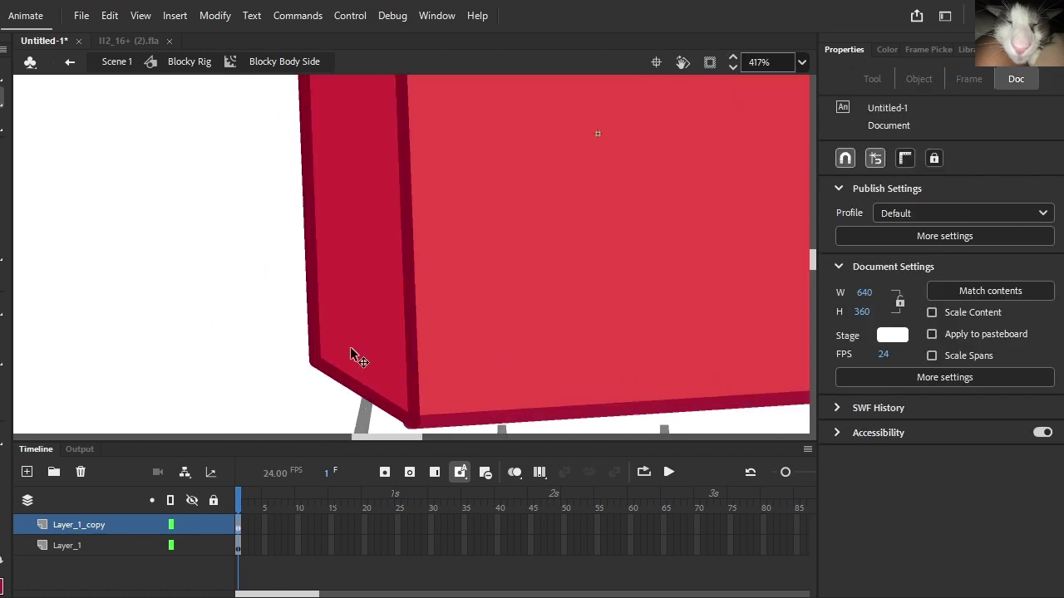
{"action": "left_click", "coordinate": [359, 351]}
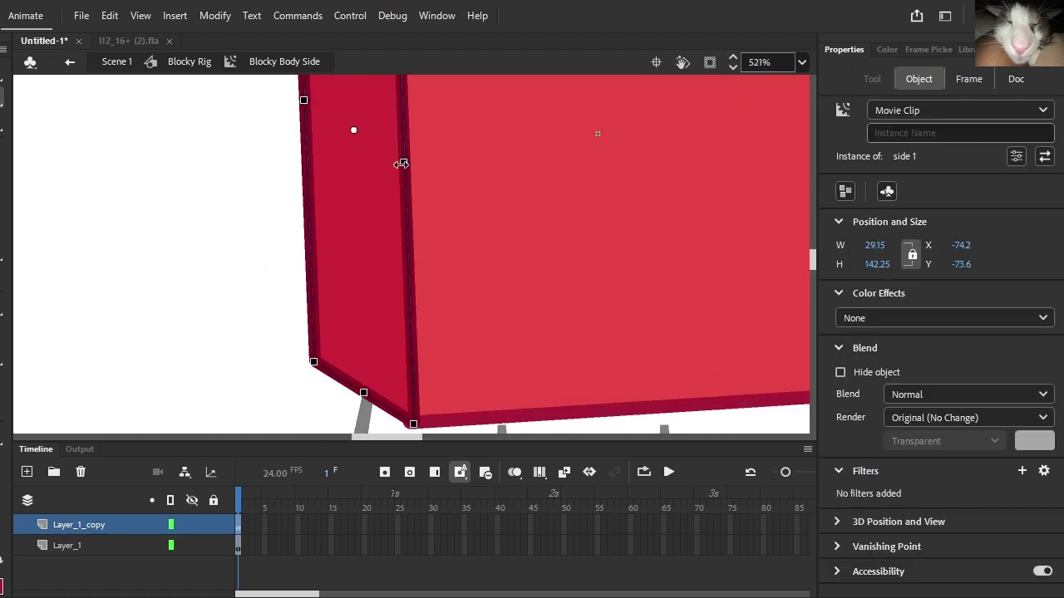
{"action": "left_click_drag", "start_coordinate": [403, 162], "coordinate": [396, 162]}
{"action": "left_click_drag", "start_coordinate": [400, 224], "coordinate": [400, 229]}
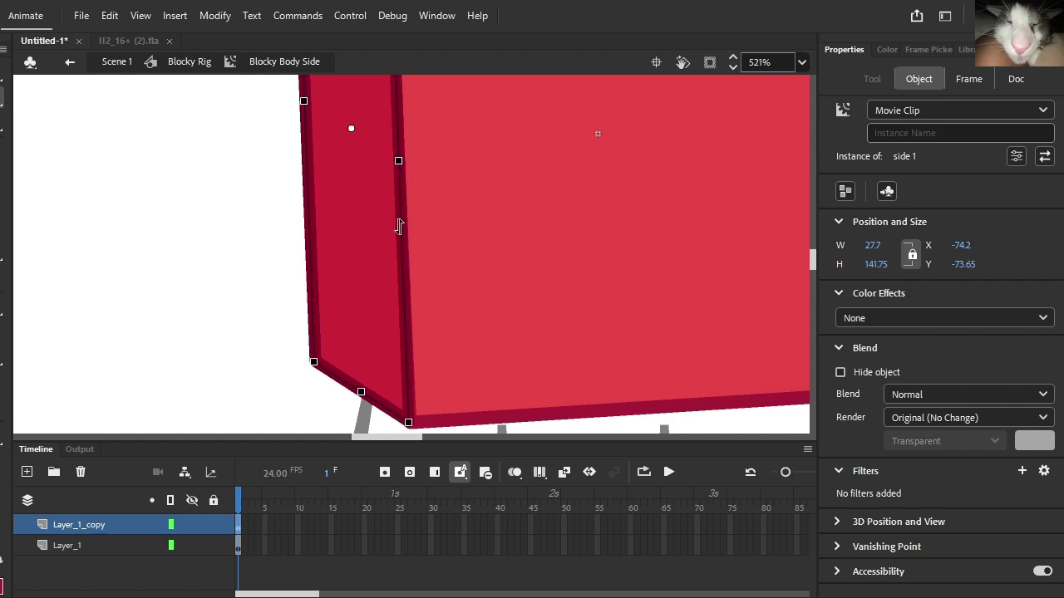
{"action": "scroll", "coordinate": [369, 241], "scroll_direction": "down", "scroll_amount": 2}
{"action": "key", "text": "ctrl+z"}
Step: Adjust the side strip's lower inner corner to line up with the front face's lower corner
{"action": "scroll", "coordinate": [366, 356], "scroll_direction": "up", "scroll_amount": 6}
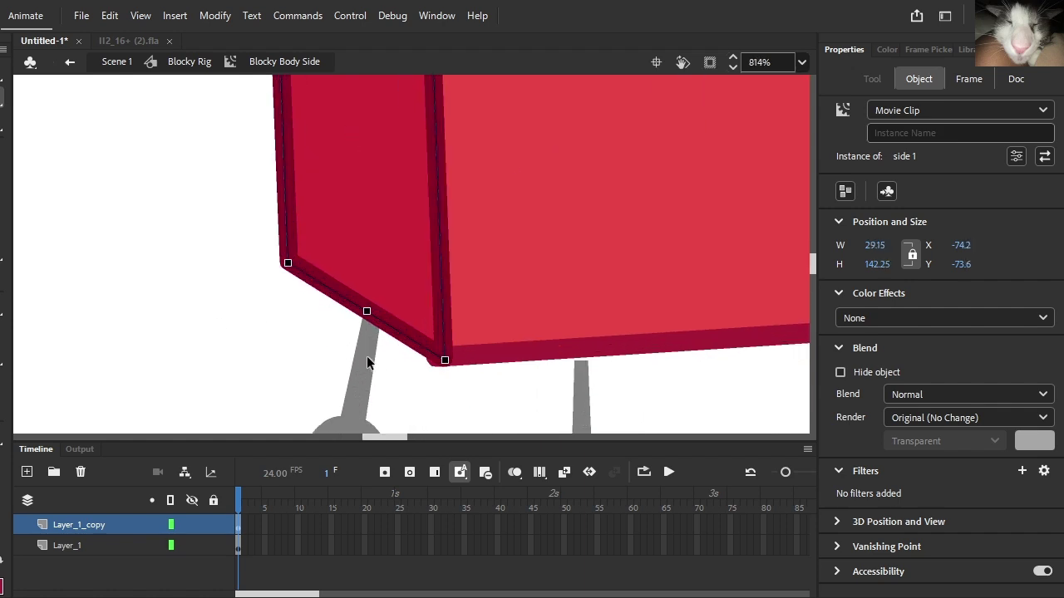
{"action": "left_click_drag", "start_coordinate": [455, 367], "coordinate": [446, 371]}
{"action": "left_click", "coordinate": [321, 344]}
{"action": "scroll", "coordinate": [321, 342], "scroll_direction": "down", "scroll_amount": 10}
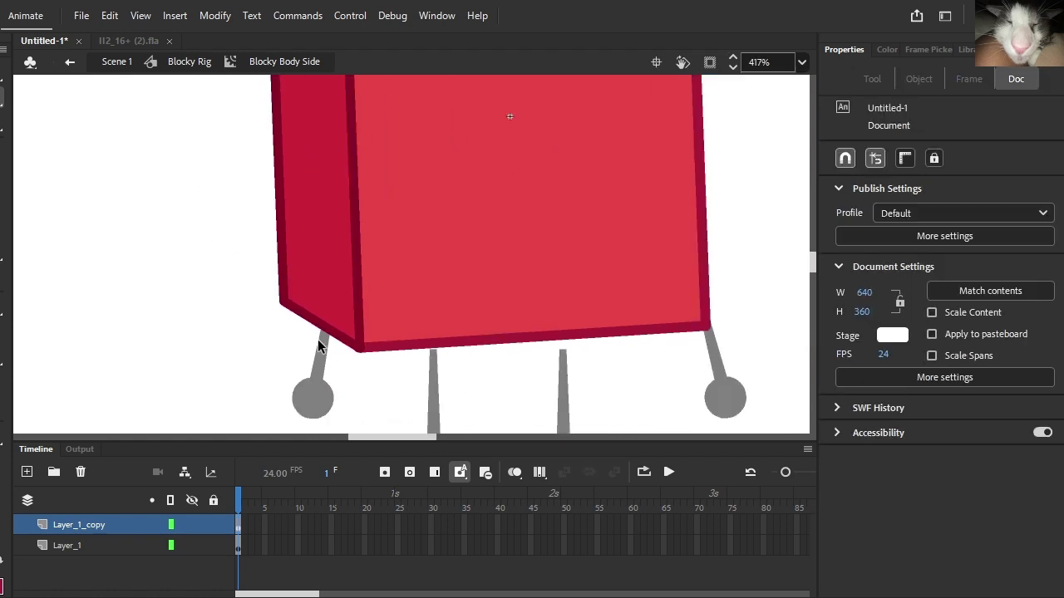
{"action": "scroll", "coordinate": [317, 270], "scroll_direction": "up", "scroll_amount": 4}
{"action": "scroll", "coordinate": [317, 269], "scroll_direction": "down", "scroll_amount": 3}
Step: Duplicate Layer_1 with the front face and place the copy above all other layers
{"action": "left_click", "coordinate": [317, 268]}
{"action": "left_click", "coordinate": [104, 548]}
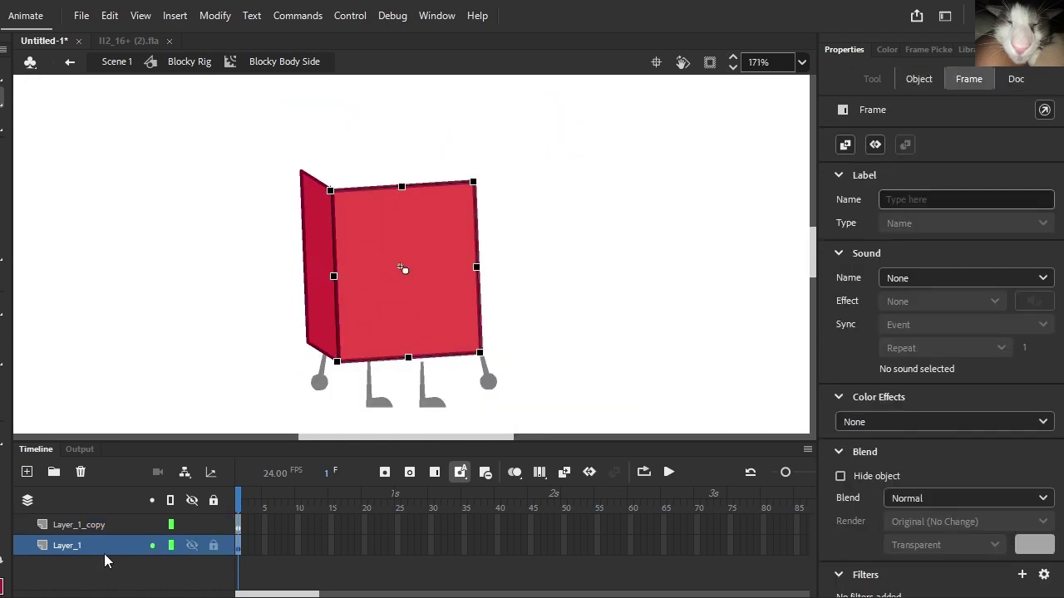
{"action": "right_click", "coordinate": [104, 552]}
{"action": "left_click", "coordinate": [175, 268]}
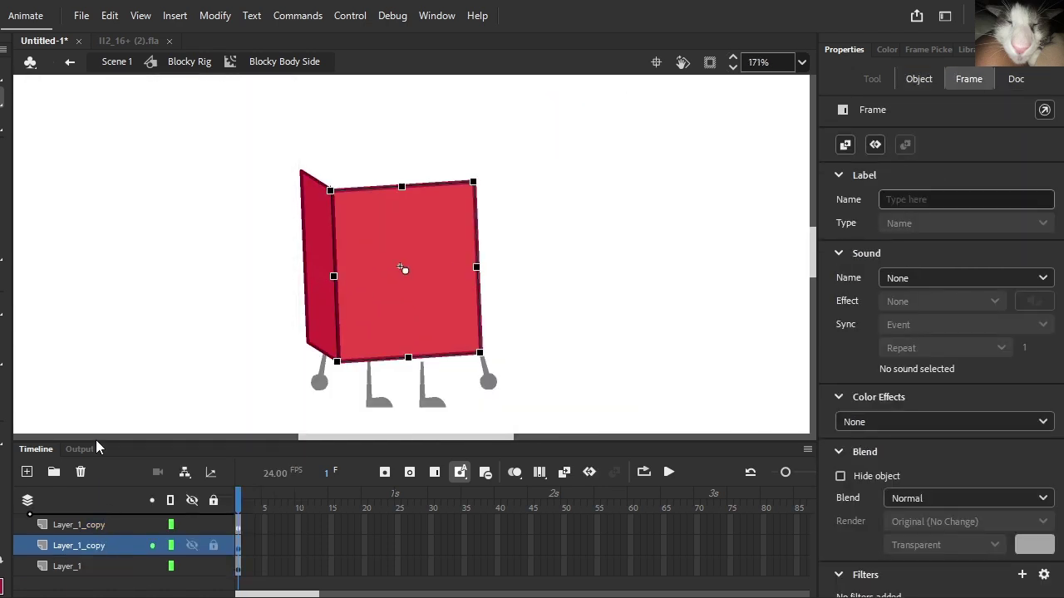
{"action": "left_click", "coordinate": [79, 525]}
Step: Squash and skew the duplicated front face into a top face about 135 wide and 29 high
{"action": "left_click_drag", "start_coordinate": [439, 325], "coordinate": [425, 154]}
{"action": "scroll", "coordinate": [425, 167], "scroll_direction": "up", "scroll_amount": 2}
{"action": "left_click_drag", "start_coordinate": [401, 124], "coordinate": [350, 266]}
{"action": "scroll", "coordinate": [358, 298], "scroll_direction": "up", "scroll_amount": 3}
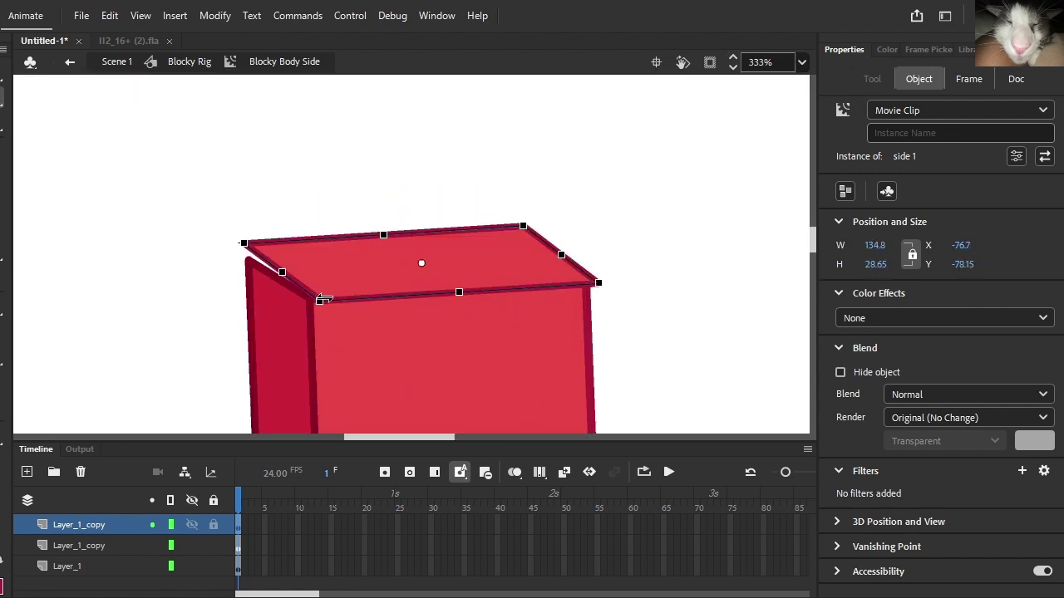
Step: Narrow the top face to about 129 wide and bring its front edge onto the front face's upper edge
{"action": "left_click_drag", "start_coordinate": [294, 284], "coordinate": [307, 293]}
{"action": "left_click_drag", "start_coordinate": [295, 254], "coordinate": [287, 254]}
{"action": "left_click_drag", "start_coordinate": [332, 309], "coordinate": [315, 304]}
{"action": "key", "text": "ctrl+z"}
{"action": "left_click_drag", "start_coordinate": [465, 300], "coordinate": [462, 293]}
{"action": "scroll", "coordinate": [581, 287], "scroll_direction": "up", "scroll_amount": 3}
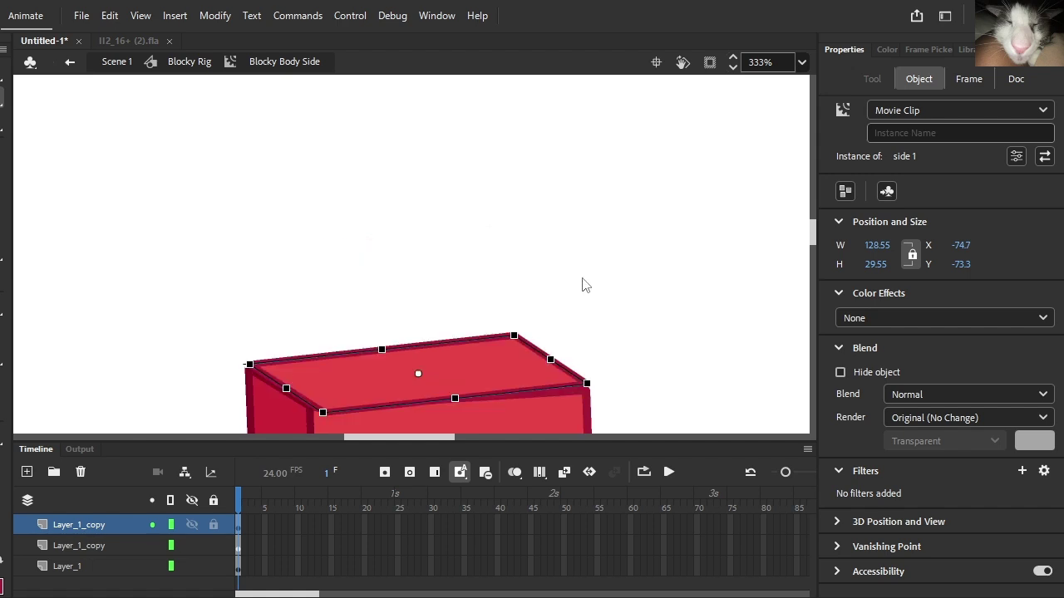
Step: Fit the top face's corners to the front and side faces, at about 130 wide and 20 high
{"action": "left_click_drag", "start_coordinate": [577, 357], "coordinate": [590, 390]}
{"action": "scroll", "coordinate": [323, 356], "scroll_direction": "down", "scroll_amount": 3}
{"action": "scroll", "coordinate": [237, 250], "scroll_direction": "up", "scroll_amount": 2}
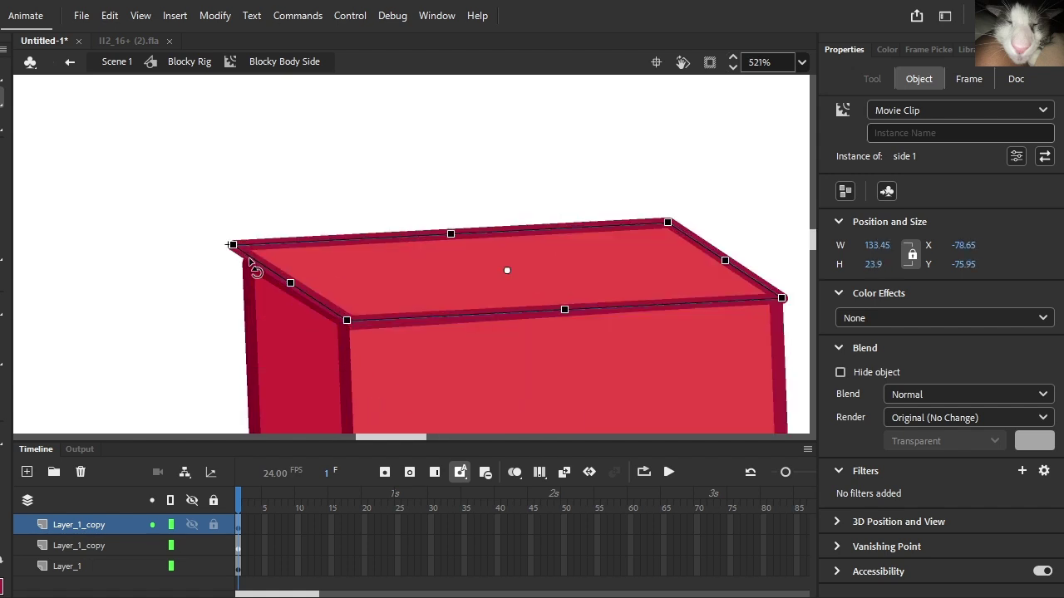
{"action": "left_click_drag", "start_coordinate": [236, 246], "coordinate": [249, 263]}
{"action": "scroll", "coordinate": [295, 195], "scroll_direction": "down", "scroll_amount": 2}
Step: Add an Adjust Color filter to the top face's frame with brightness 23 and hue -21
{"action": "left_click", "coordinate": [295, 196]}
{"action": "left_click", "coordinate": [347, 264]}
{"action": "left_click", "coordinate": [969, 83]}
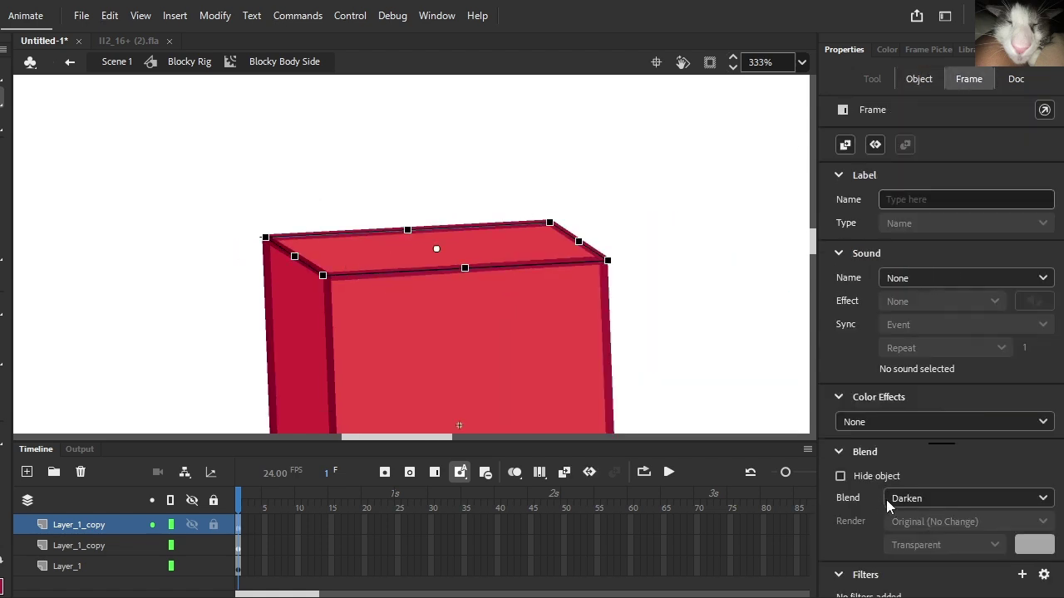
{"action": "left_click", "coordinate": [1021, 559]}
{"action": "left_click", "coordinate": [968, 534]}
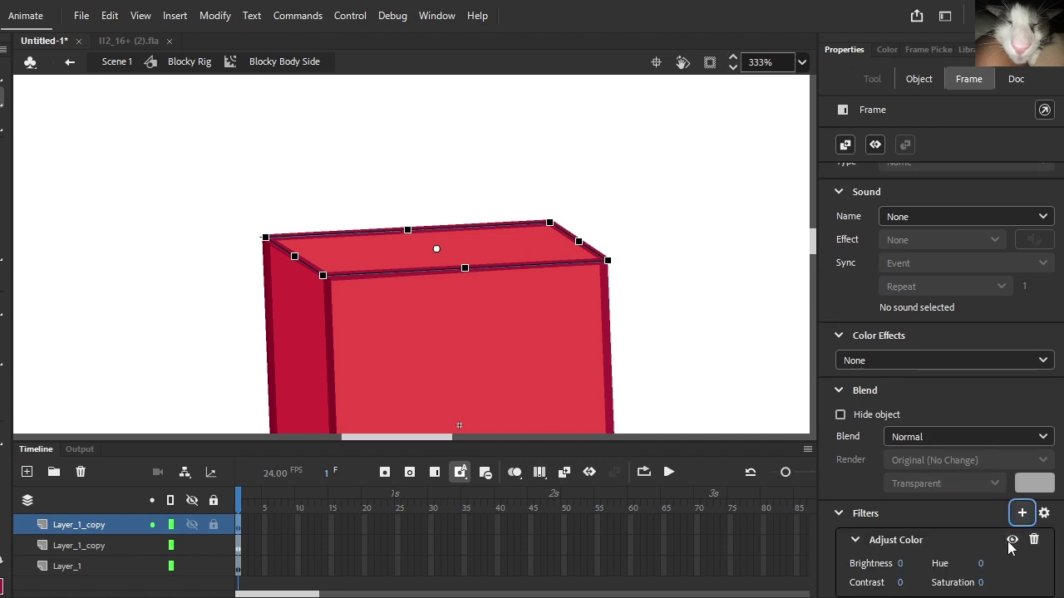
{"action": "left_click", "coordinate": [981, 566]}
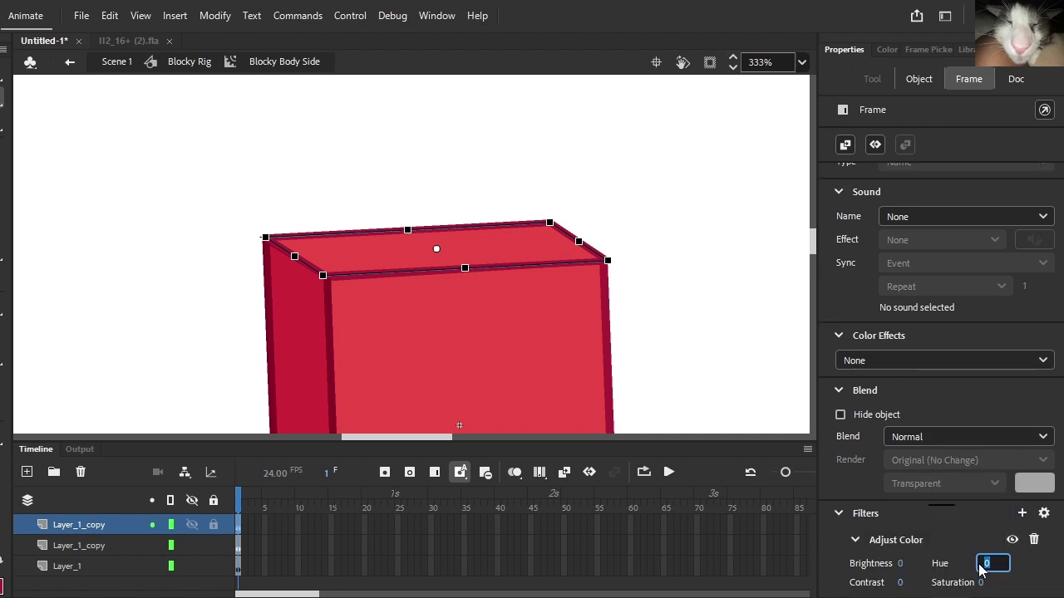
{"action": "key", "text": "Return"}
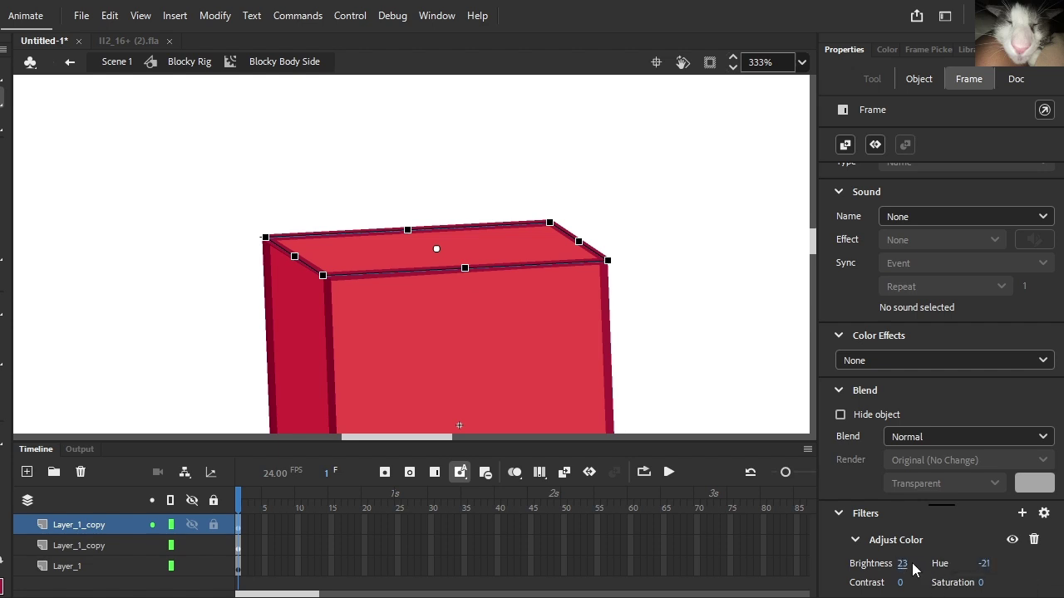
{"action": "left_click", "coordinate": [736, 261]}
Step: Refine the top face's front outer corner against the front face, making it about 129 wide and 21 high
{"action": "left_click", "coordinate": [551, 252]}
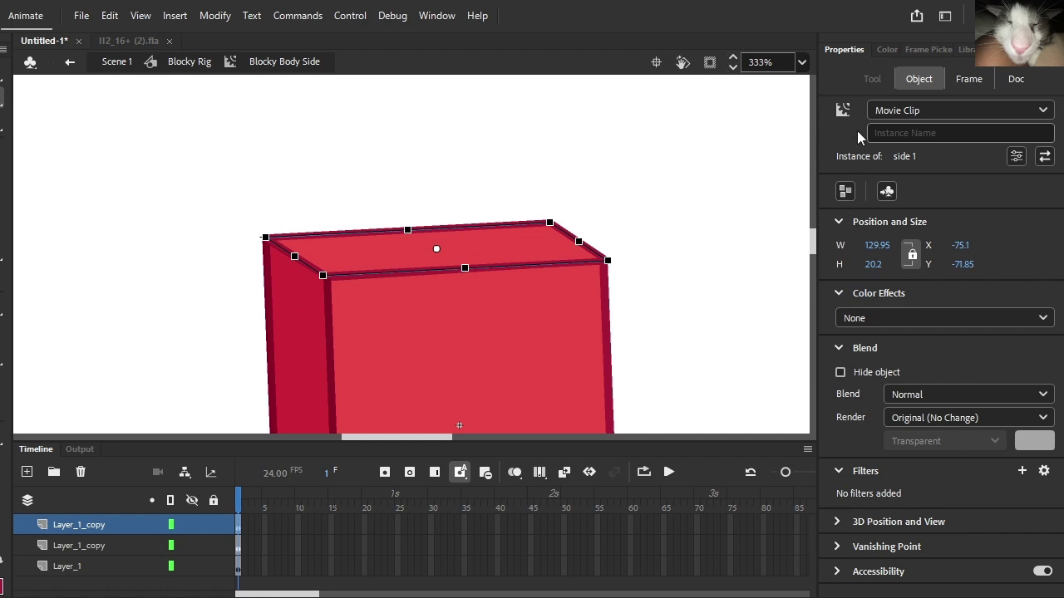
{"action": "scroll", "coordinate": [631, 262], "scroll_direction": "up", "scroll_amount": 2}
{"action": "left_click_drag", "start_coordinate": [519, 227], "coordinate": [552, 243]}
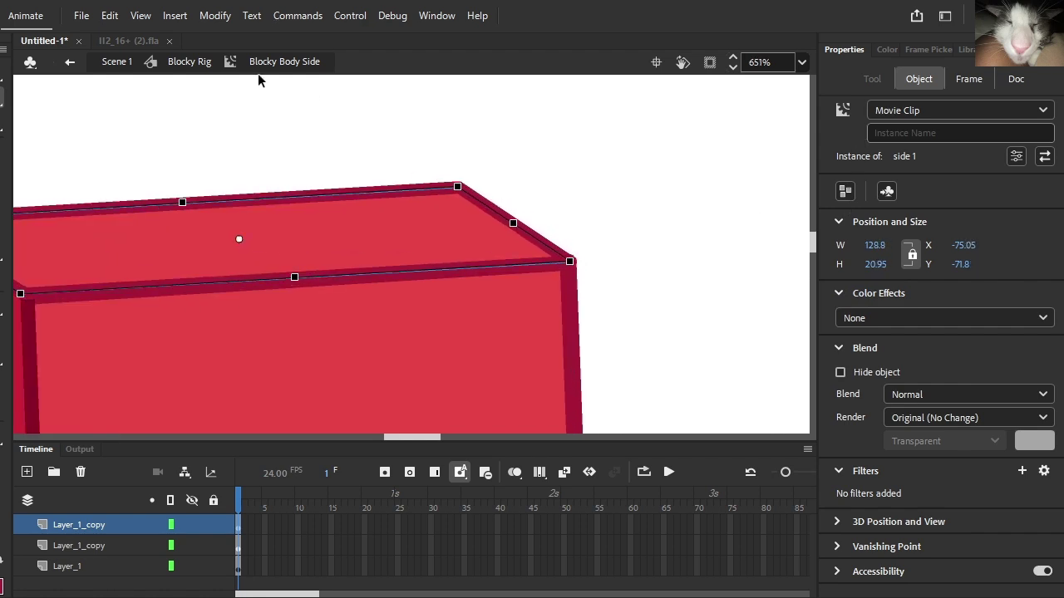
Step: Check the top face's shading in the Blocky Rig symbol, reopen Blocky Body Side, and review its frame colour effects
{"action": "left_click", "coordinate": [200, 63]}
{"action": "double_click", "coordinate": [308, 241]}
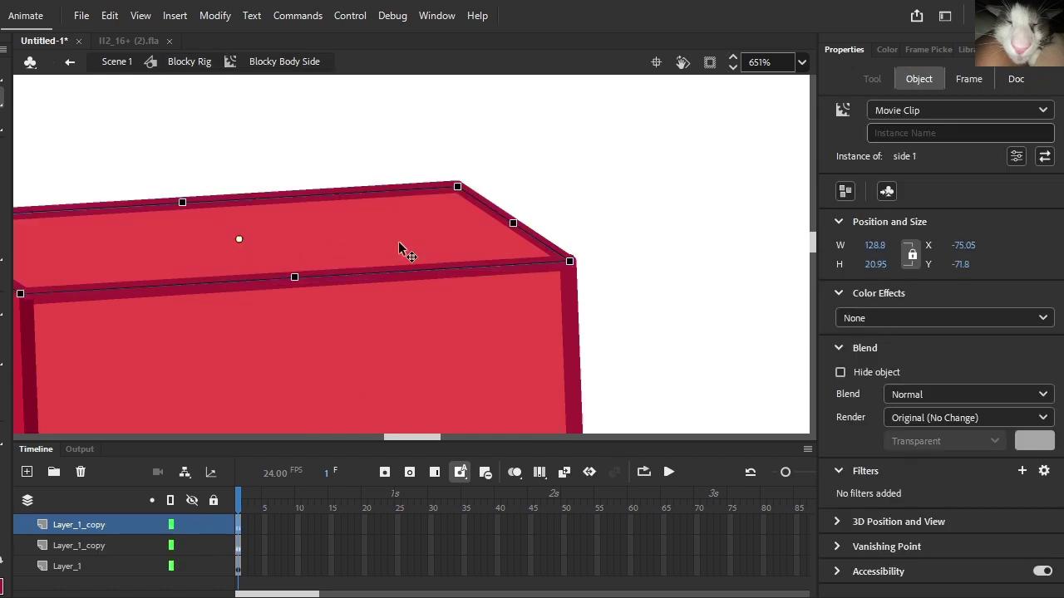
{"action": "left_click", "coordinate": [978, 85]}
{"action": "left_click", "coordinate": [862, 422]}
{"action": "left_click", "coordinate": [864, 492]}
{"action": "left_click", "coordinate": [869, 425]}
{"action": "left_click", "coordinate": [868, 434]}
{"action": "left_click", "coordinate": [660, 280]}
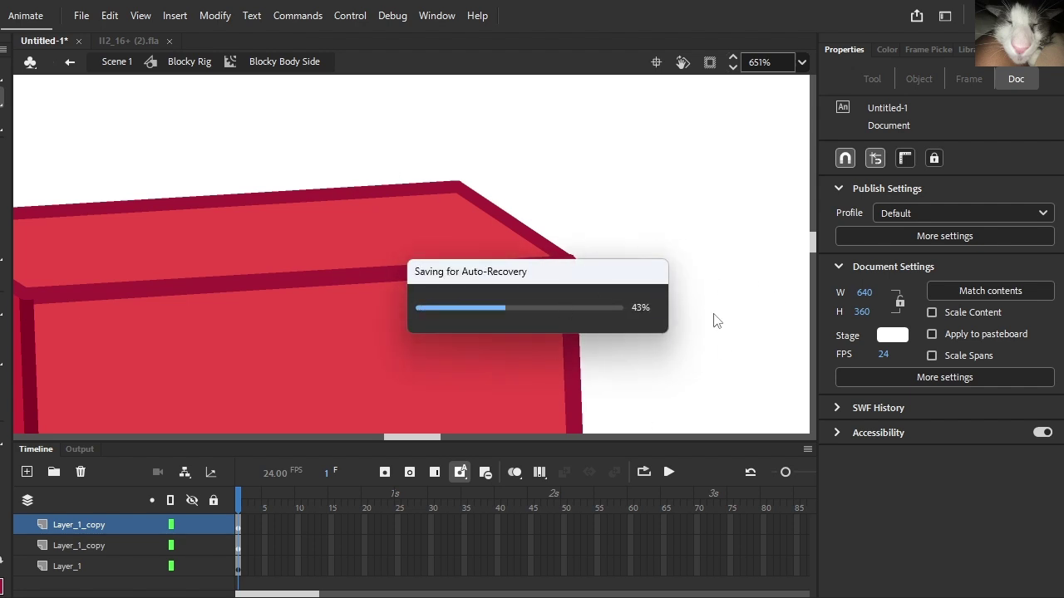
Step: Save the document in the Downloads folder as Blocky 3d.fla
{"action": "left_click", "coordinate": [80, 15]}
{"action": "left_click", "coordinate": [125, 163]}
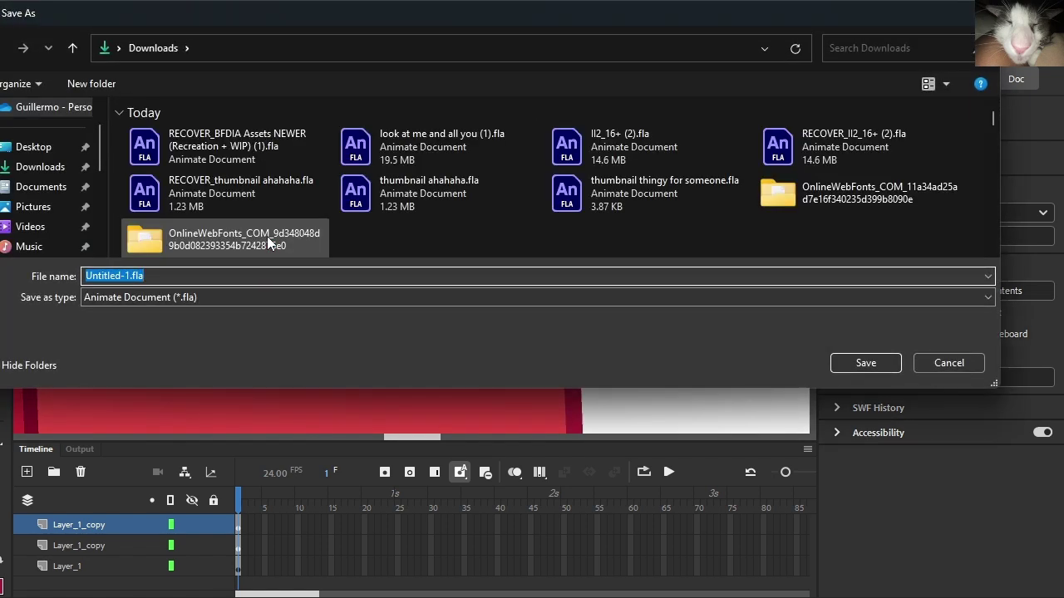
{"action": "type", "text": "Blcoky"}
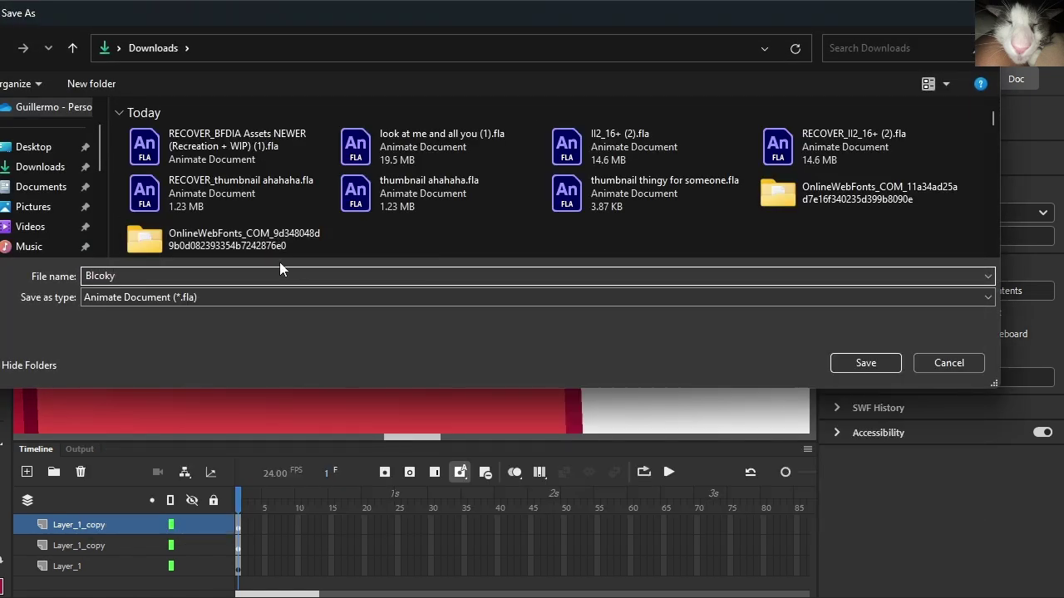
{"action": "key", "text": "BackSpace"}
{"action": "key", "text": "BackSpace"}
{"action": "key", "text": "BackSpace"}
{"action": "key", "text": "BackSpace"}
{"action": "key", "text": "BackSpace"}
{"action": "type", "text": "locky 3"}
{"action": "left_click", "coordinate": [865, 362]}
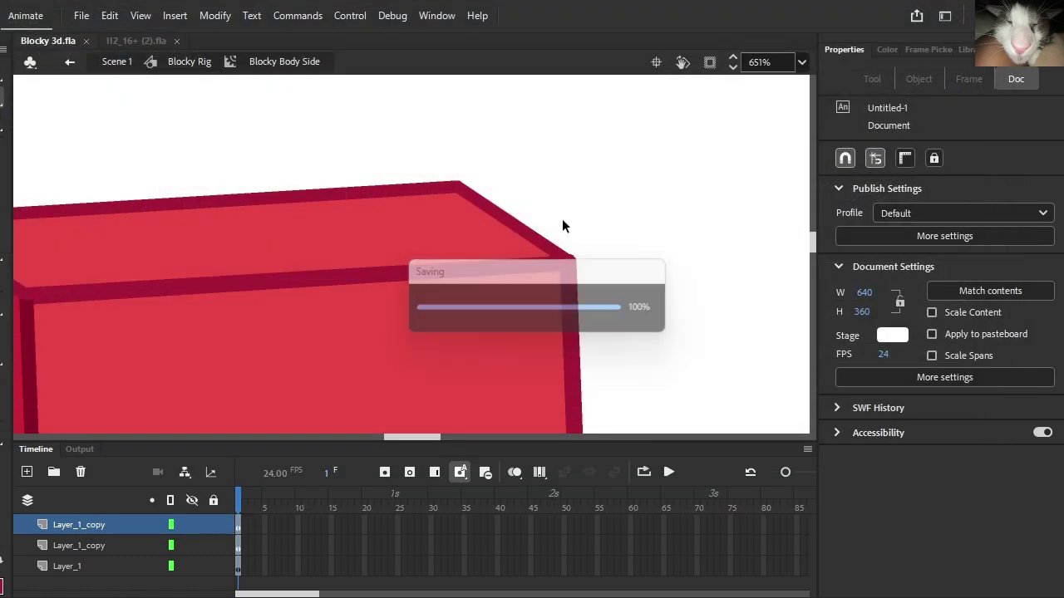
Step: Set the top face frame's Adjust Color hue to -2 and check the result in the Blocky Rig symbol
{"action": "left_click", "coordinate": [968, 78]}
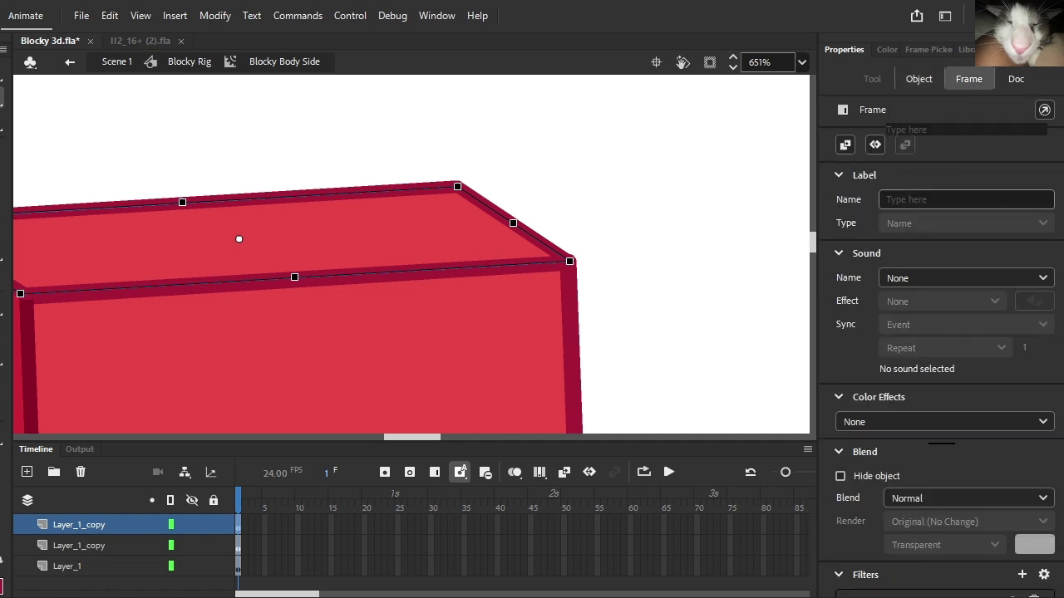
{"action": "scroll", "coordinate": [955, 415], "scroll_direction": "down", "scroll_amount": 2}
{"action": "left_click", "coordinate": [989, 555]}
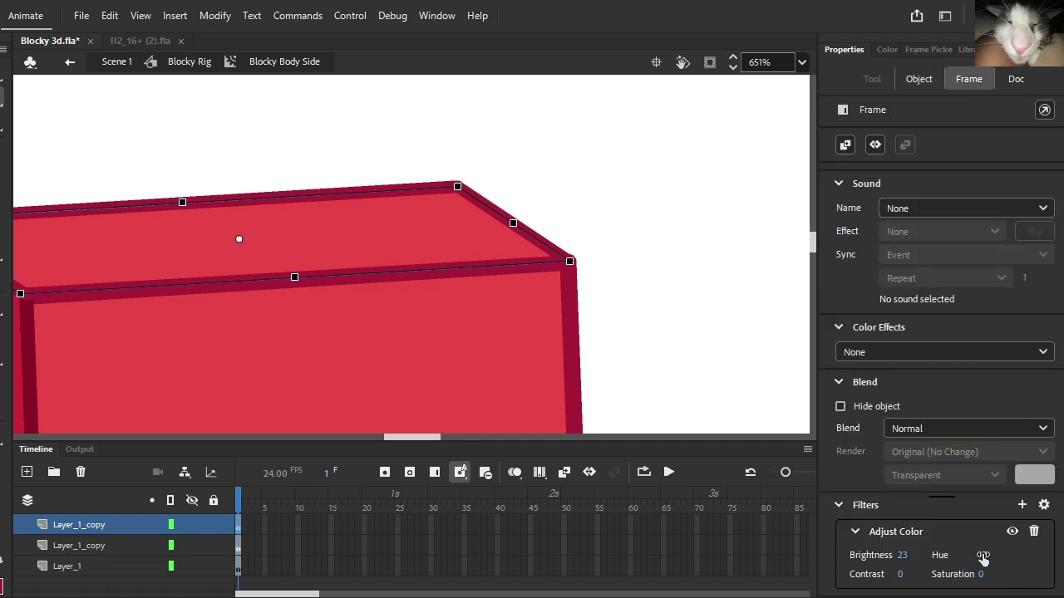
{"action": "left_click", "coordinate": [193, 63]}
{"action": "double_click", "coordinate": [363, 189]}
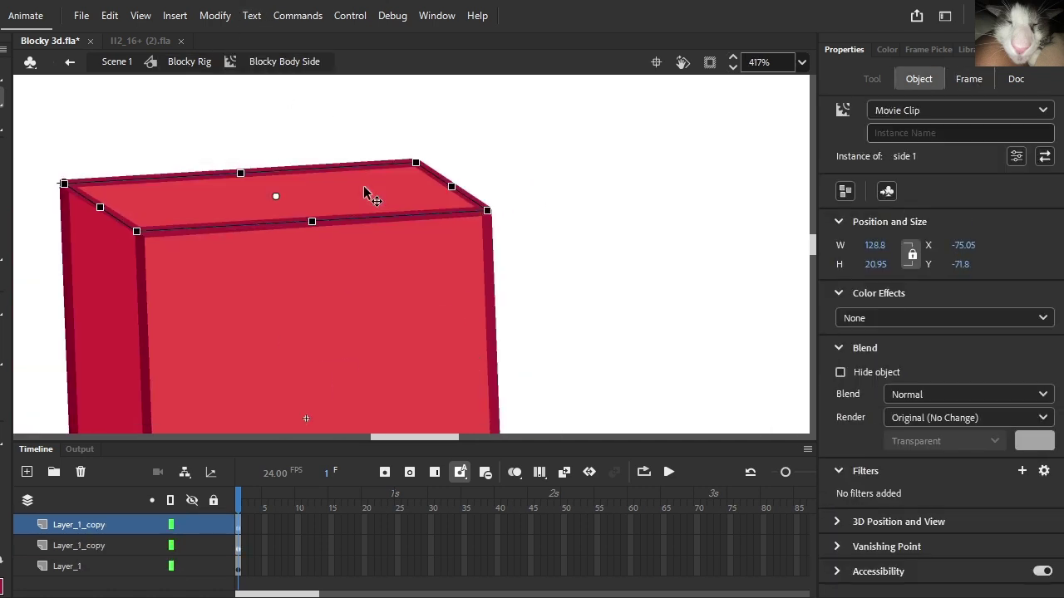
{"action": "left_click", "coordinate": [969, 78]}
{"action": "scroll", "coordinate": [956, 504], "scroll_direction": "down", "scroll_amount": 2}
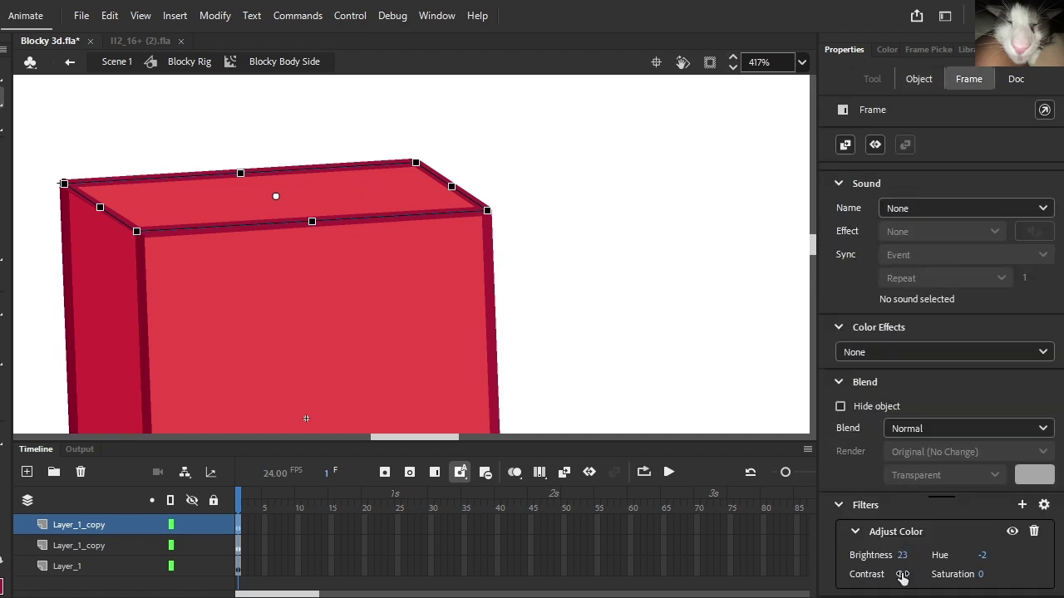
{"action": "left_click", "coordinate": [190, 61]}
{"action": "scroll", "coordinate": [349, 162], "scroll_direction": "down", "scroll_amount": 3}
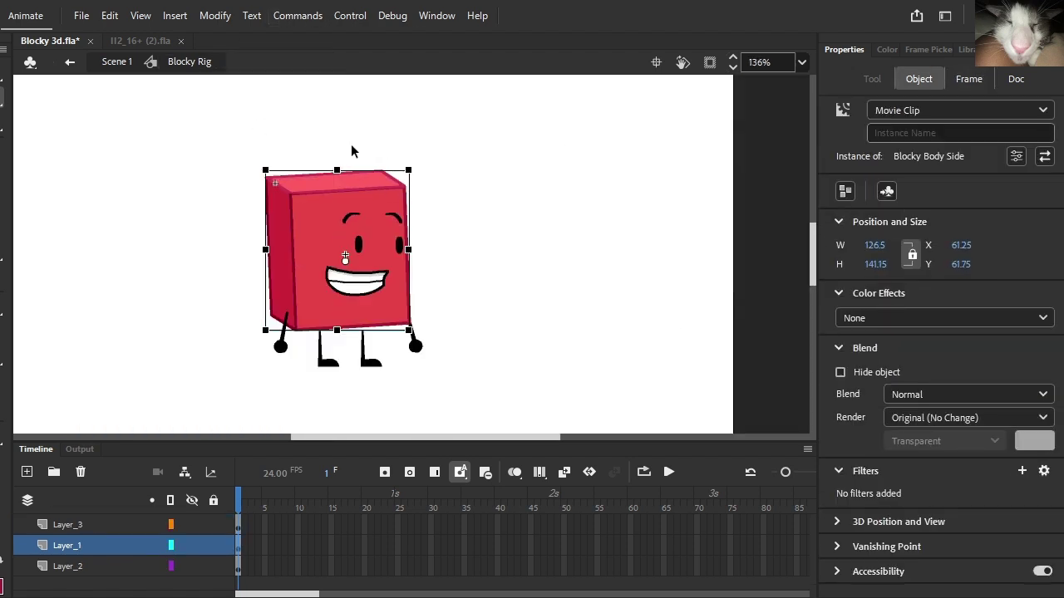
Step: Inspect the faces in Blocky Body Side, return to Blocky Rig, and stretch the body instance to about 132 wide
{"action": "double_click", "coordinate": [369, 189]}
{"action": "scroll", "coordinate": [369, 187], "scroll_direction": "up", "scroll_amount": 3}
{"action": "left_click", "coordinate": [447, 252]}
{"action": "scroll", "coordinate": [425, 229], "scroll_direction": "down", "scroll_amount": 3}
{"action": "left_click", "coordinate": [202, 70]}
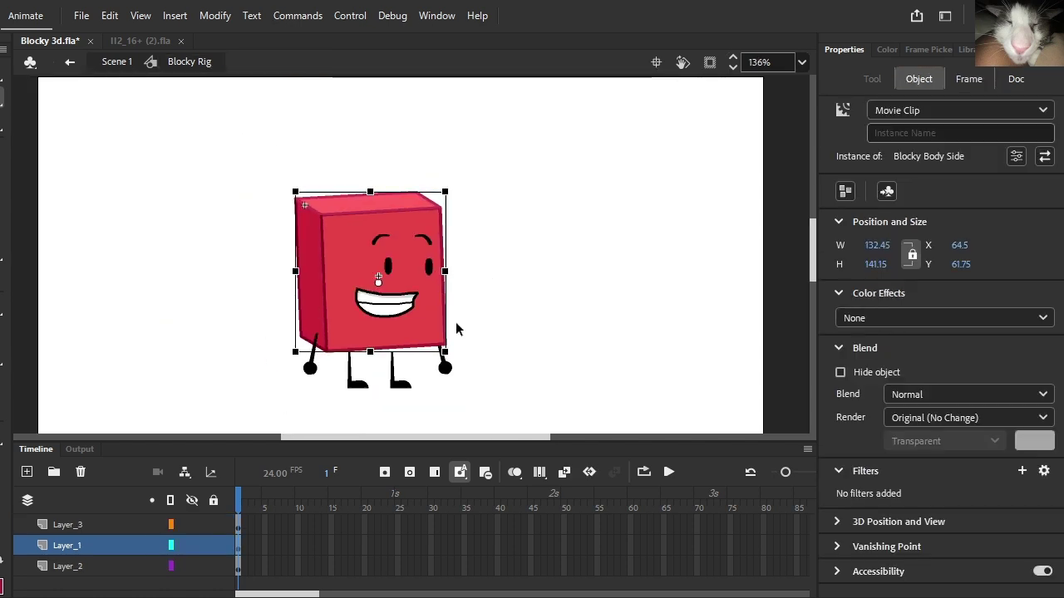
{"action": "left_click", "coordinate": [456, 330]}
Step: Try to reposition both legs together beneath the body
{"action": "scroll", "coordinate": [441, 323], "scroll_direction": "up", "scroll_amount": 3}
{"action": "scroll", "coordinate": [441, 322], "scroll_direction": "down", "scroll_amount": 3}
{"action": "left_click", "coordinate": [397, 346]}
{"action": "scroll", "coordinate": [365, 420], "scroll_direction": "up", "scroll_amount": 3}
{"action": "left_click", "coordinate": [362, 413]}
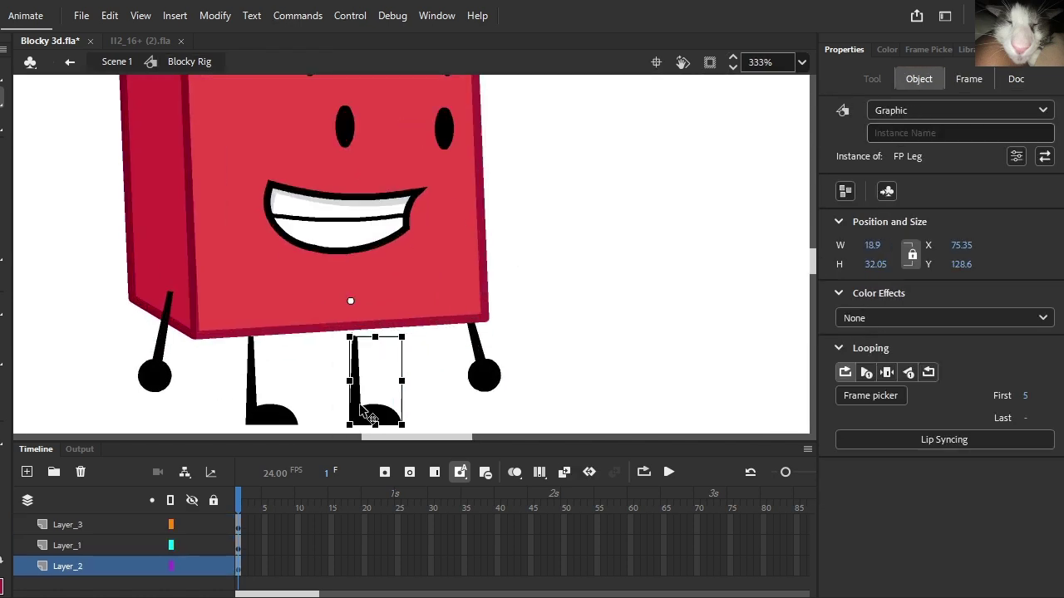
{"action": "left_click", "coordinate": [287, 420], "text": "shift"}
{"action": "left_click_drag", "start_coordinate": [325, 338], "coordinate": [322, 324]}
{"action": "left_click_drag", "start_coordinate": [382, 414], "coordinate": [388, 415]}
{"action": "key", "text": "ctrl+z"}
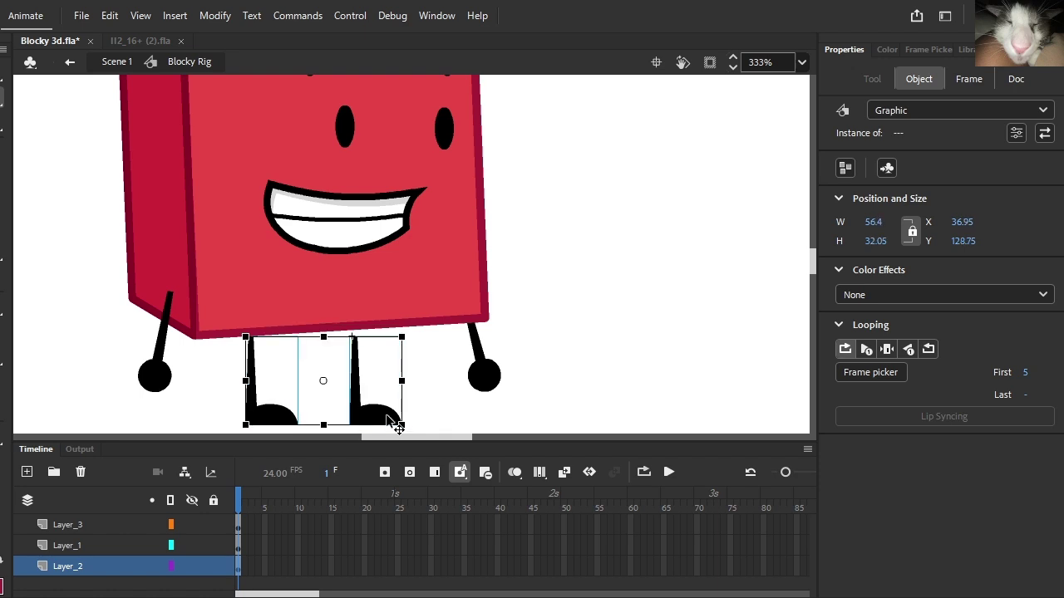
{"action": "key", "text": "ctrl+z"}
{"action": "left_click_drag", "start_coordinate": [388, 417], "coordinate": [385, 402]}
{"action": "key", "text": "ctrl+z"}
Step: Nudge the legs slightly closer together beneath the body's lower edge
{"action": "left_click", "coordinate": [356, 393]}
{"action": "left_click_drag", "start_coordinate": [273, 408], "coordinate": [284, 386]}
{"action": "left_click", "coordinate": [403, 394]}
{"action": "scroll", "coordinate": [403, 395], "scroll_direction": "down", "scroll_amount": 2}
{"action": "left_click", "coordinate": [448, 386]}
{"action": "key", "text": "ctrl+z"}
{"action": "left_click", "coordinate": [456, 382]}
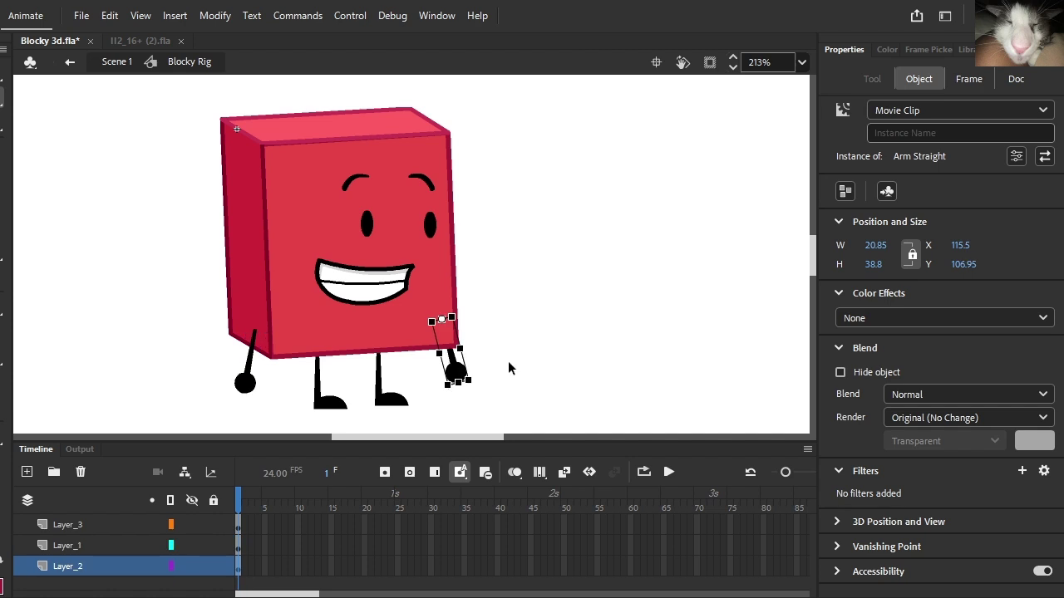
{"action": "left_click", "coordinate": [517, 359]}
{"action": "scroll", "coordinate": [500, 338], "scroll_direction": "down", "scroll_amount": 2}
{"action": "scroll", "coordinate": [355, 284], "scroll_direction": "up", "scroll_amount": 4}
{"action": "scroll", "coordinate": [355, 284], "scroll_direction": "down", "scroll_amount": 2}
{"action": "left_click", "coordinate": [420, 283]}
{"action": "left_click", "coordinate": [461, 296]}
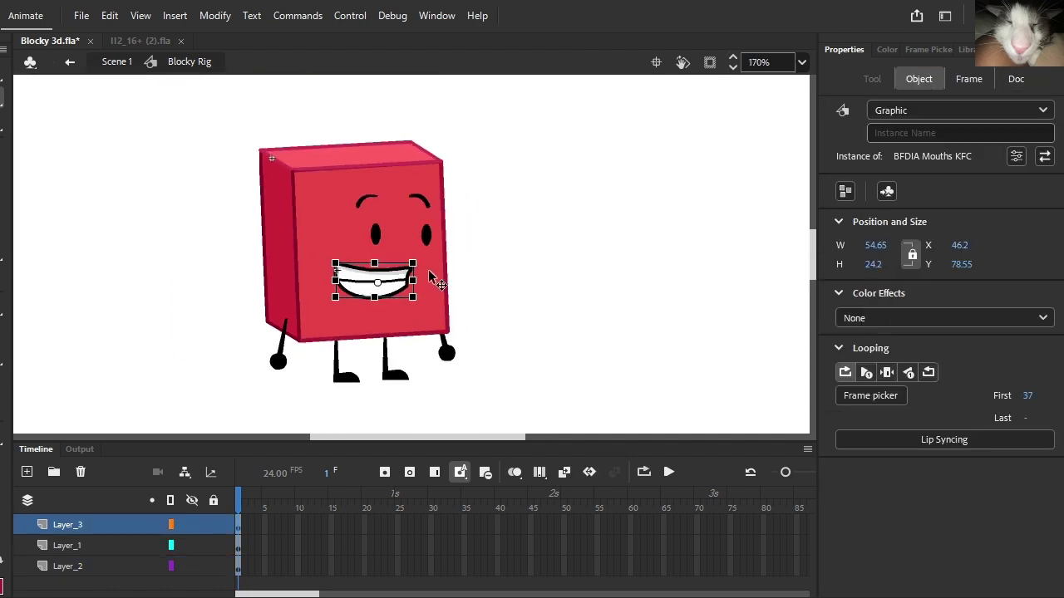
{"action": "left_click", "coordinate": [363, 246]}
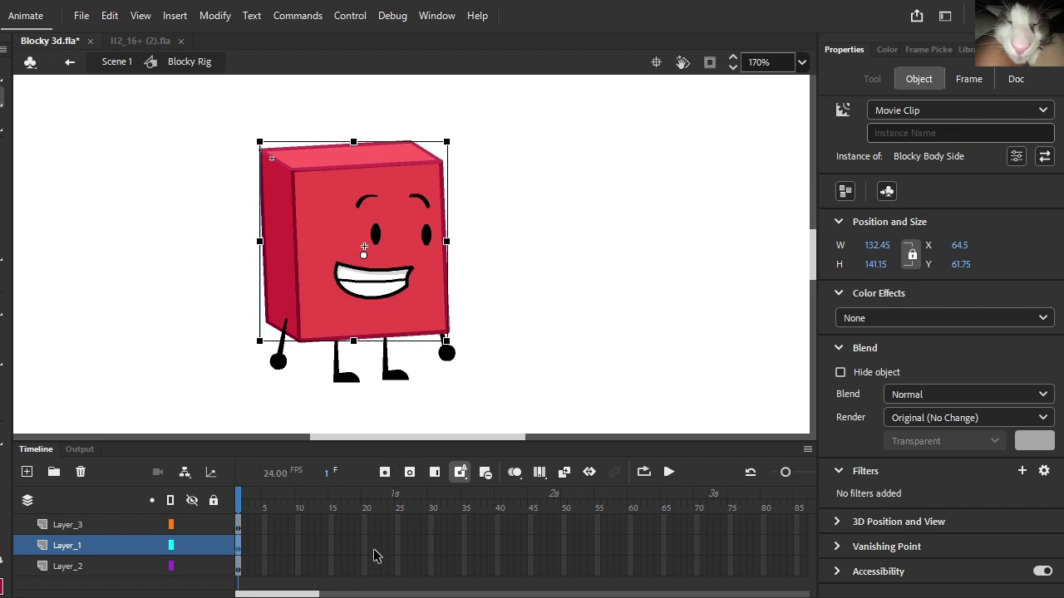
Step: Extend all three layers of the Blocky Rig timeline to frame 100
{"action": "left_click_drag", "start_coordinate": [367, 522], "coordinate": [766, 574]}
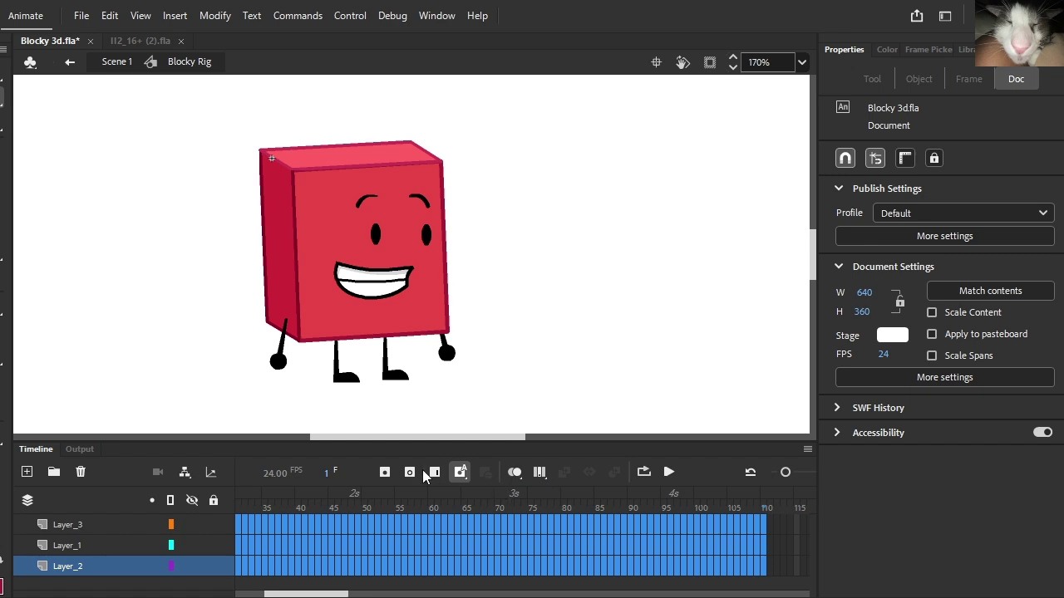
{"action": "left_click", "coordinate": [676, 526]}
{"action": "left_click", "coordinate": [696, 527]}
{"action": "left_click", "coordinate": [697, 561], "text": "shift"}
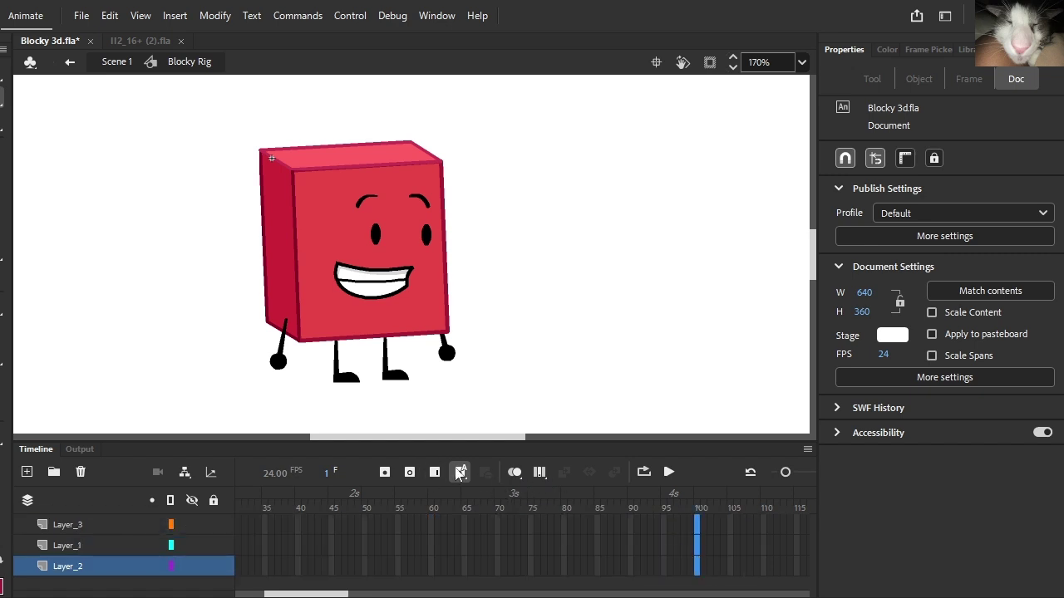
{"action": "left_click", "coordinate": [436, 470]}
{"action": "left_click", "coordinate": [435, 472]}
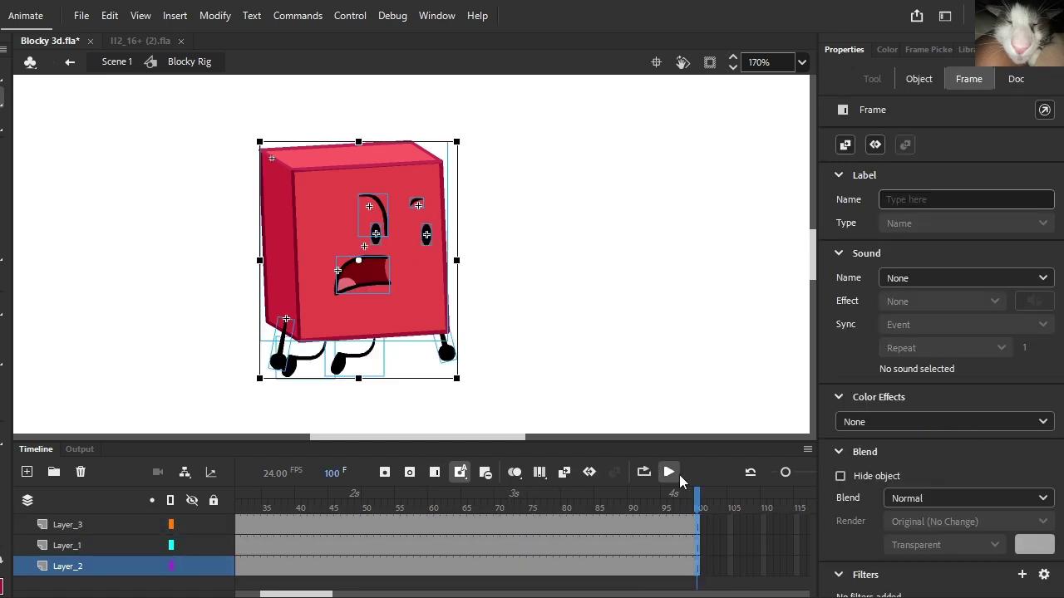
Step: At frame 1, set every part except the body to Graphic behaviour with single-frame looping
{"action": "left_click", "coordinate": [675, 474]}
{"action": "left_click_drag", "start_coordinate": [424, 504], "coordinate": [39, 457]}
{"action": "key", "text": "ctrl+a"}
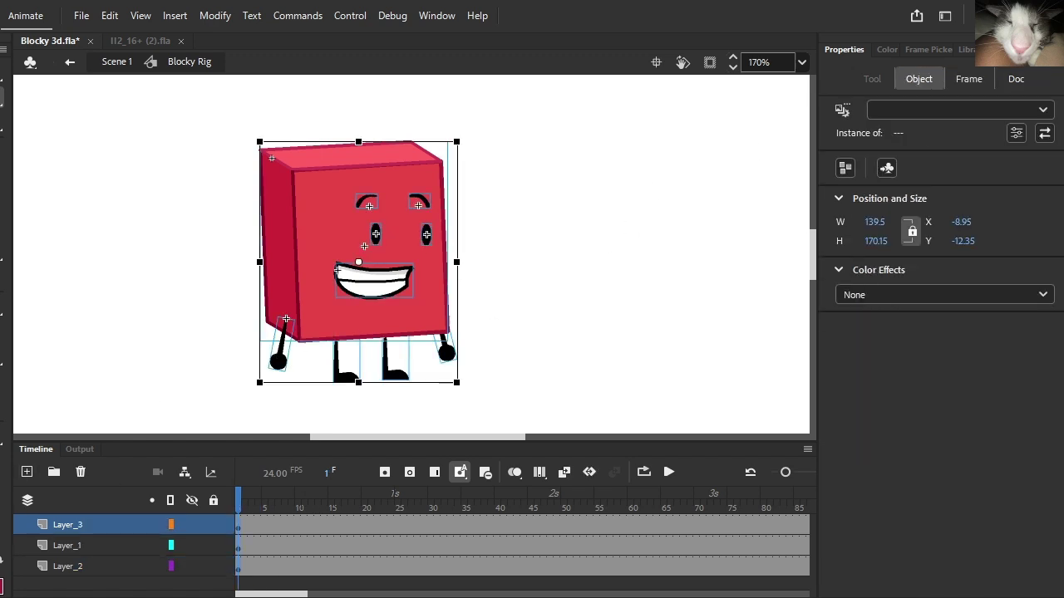
{"action": "left_click", "coordinate": [1014, 79]}
{"action": "left_click", "coordinate": [968, 79]}
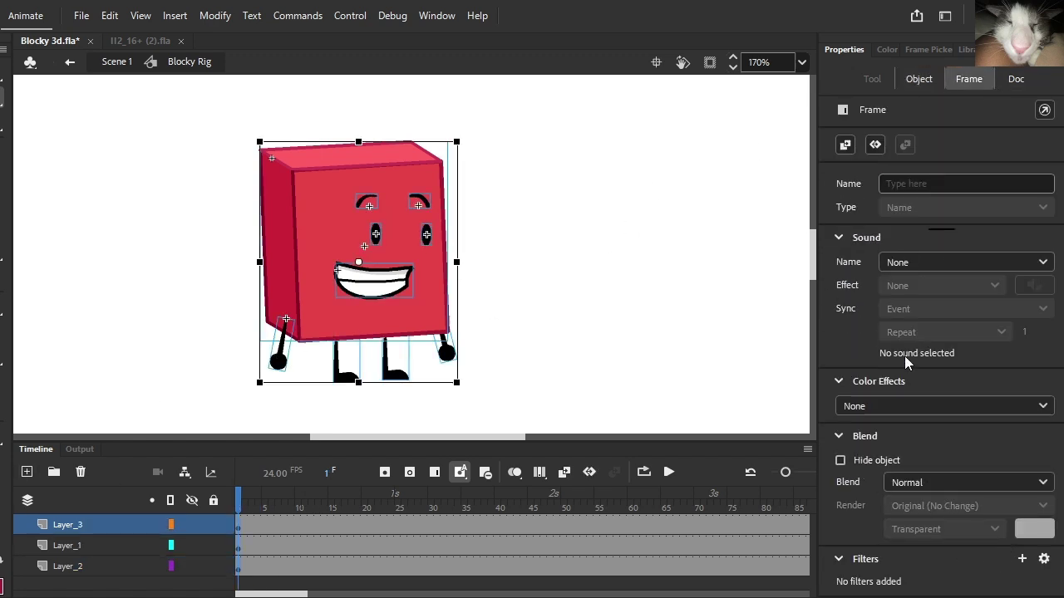
{"action": "left_click", "coordinate": [918, 79]}
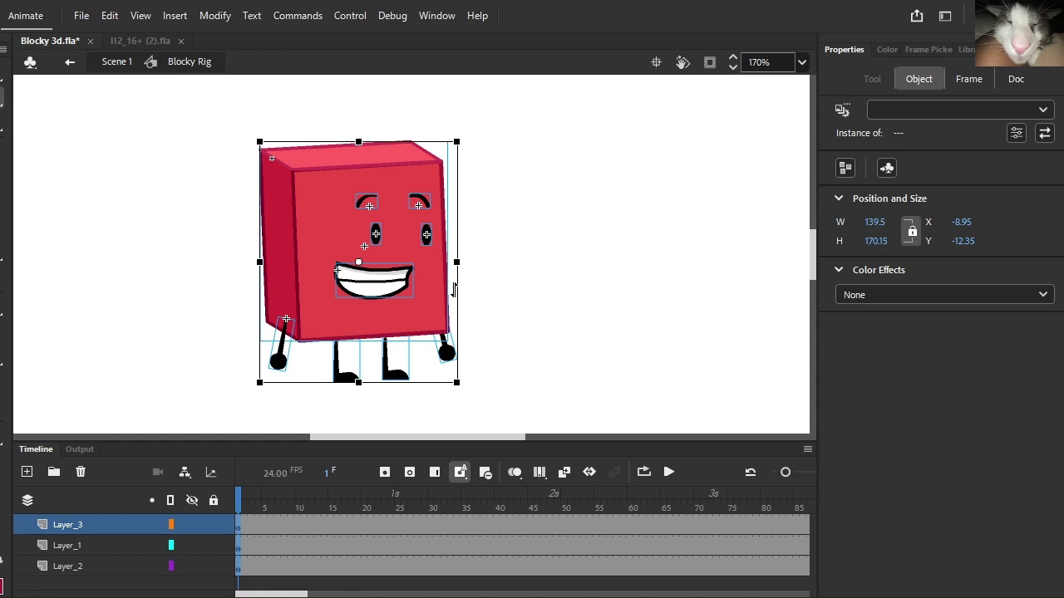
{"action": "left_click", "coordinate": [423, 296], "text": "shift"}
{"action": "left_click", "coordinate": [937, 112]}
{"action": "left_click", "coordinate": [931, 172]}
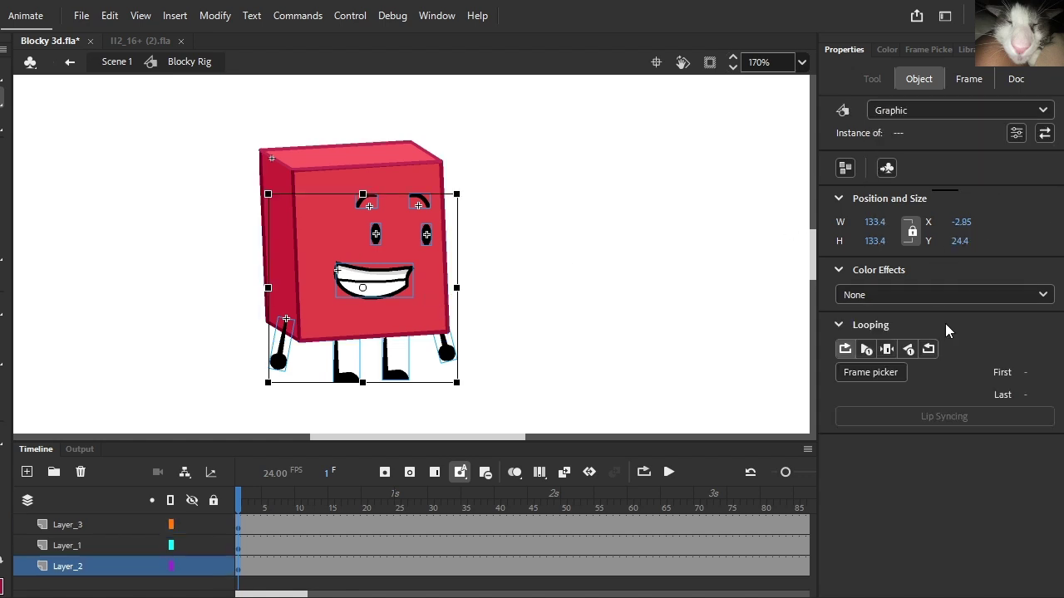
{"action": "left_click", "coordinate": [887, 352]}
{"action": "left_click", "coordinate": [661, 387]}
Step: Set both arm instances to play their graphic in a loop
{"action": "left_click", "coordinate": [448, 354]}
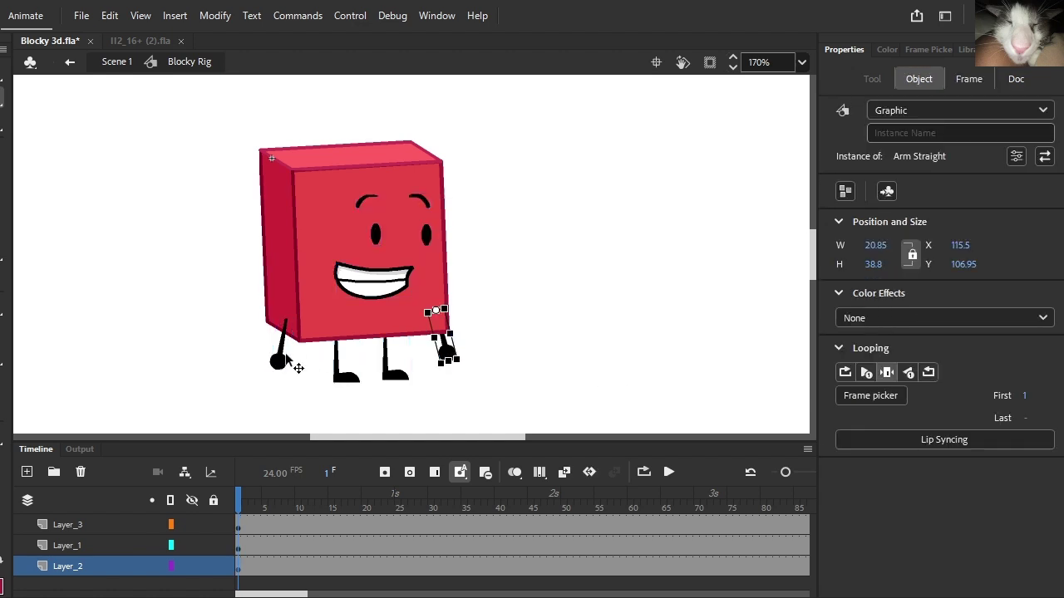
{"action": "left_click", "coordinate": [282, 358], "text": "shift"}
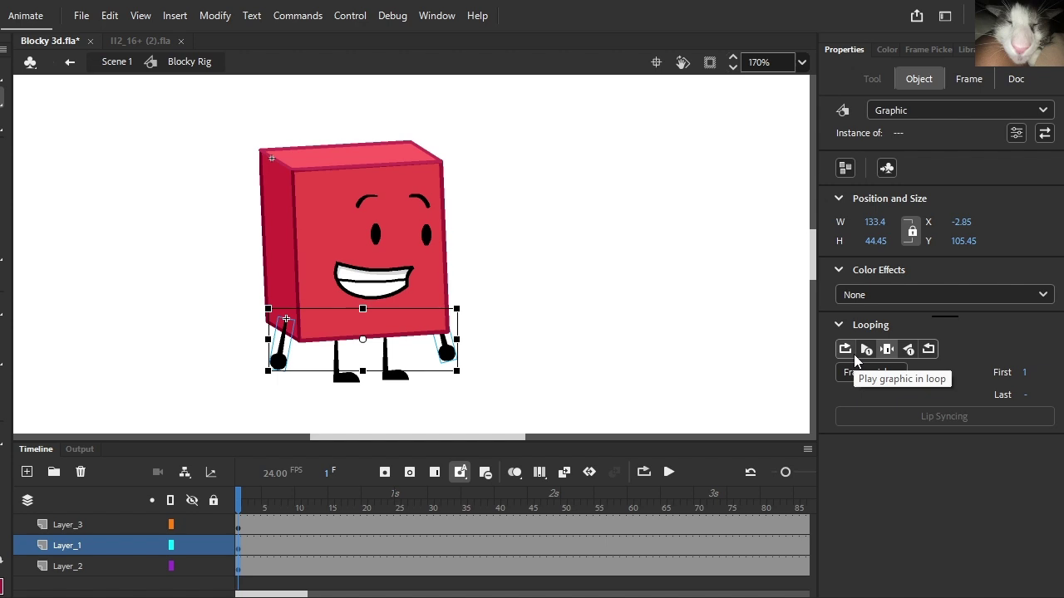
{"action": "left_click", "coordinate": [501, 297]}
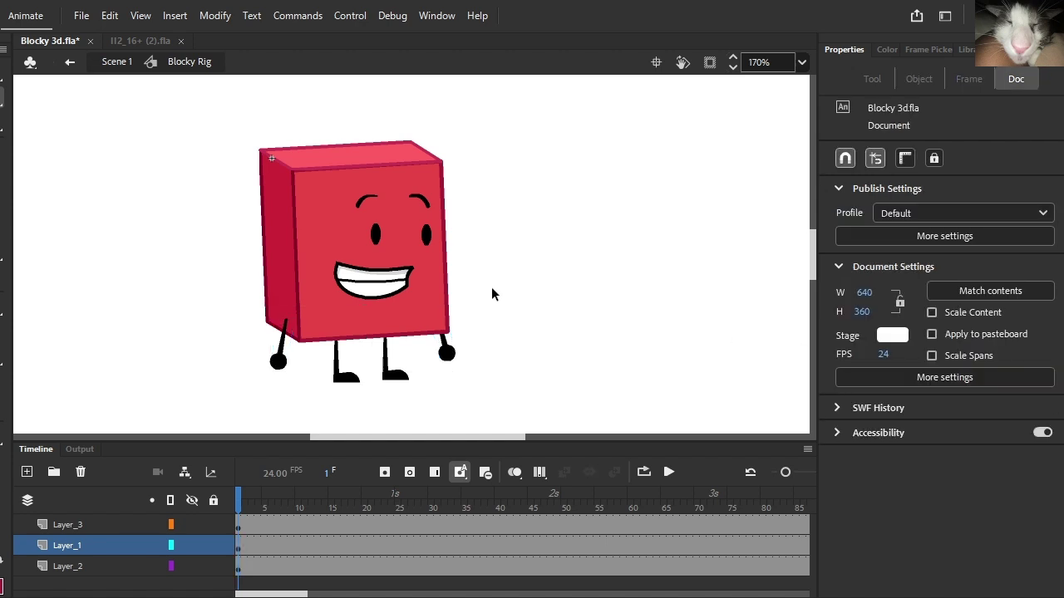
{"action": "left_click", "coordinate": [449, 352]}
{"action": "left_click", "coordinate": [282, 360], "text": "shift"}
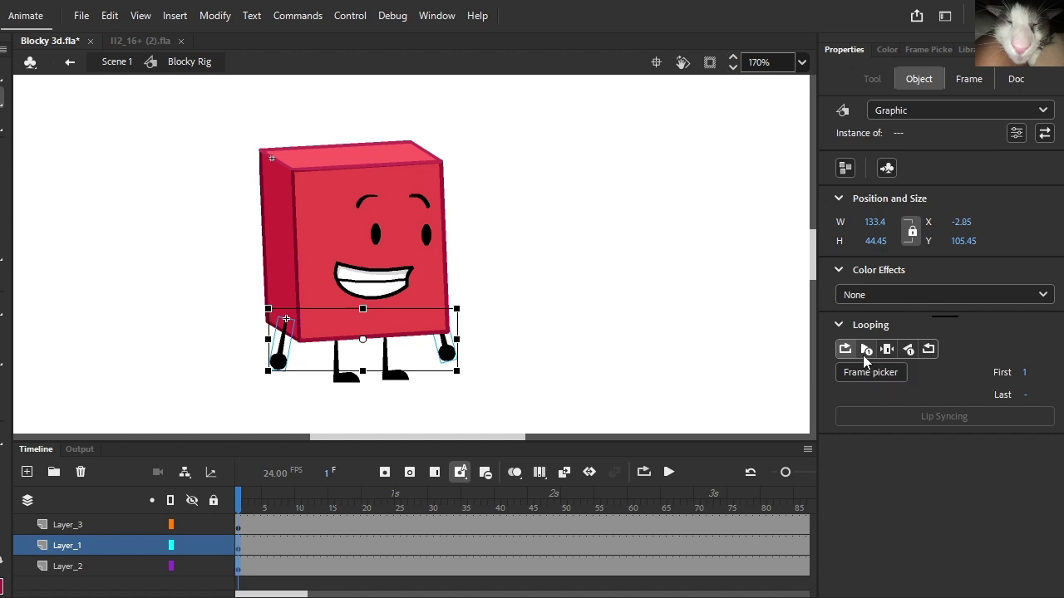
{"action": "left_click", "coordinate": [676, 302]}
Step: Open Blocky Body Side and distort the top face's back-left corner to line up with the side face
{"action": "left_click", "coordinate": [347, 210]}
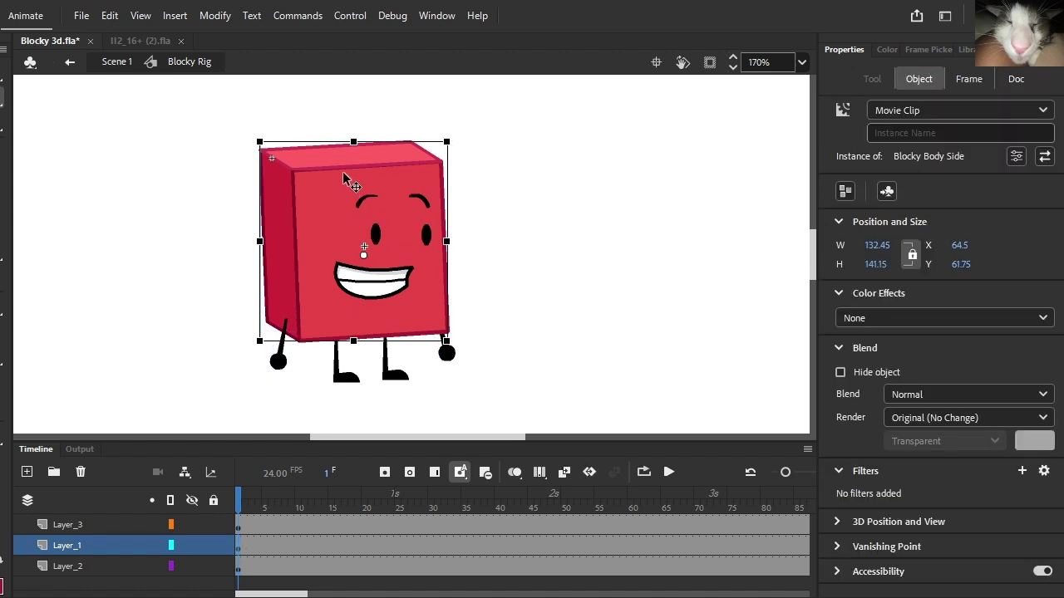
{"action": "double_click", "coordinate": [344, 173]}
{"action": "scroll", "coordinate": [326, 159], "scroll_direction": "up", "scroll_amount": 4}
{"action": "left_click", "coordinate": [326, 158]}
{"action": "scroll", "coordinate": [182, 202], "scroll_direction": "up", "scroll_amount": 3}
{"action": "scroll", "coordinate": [187, 233], "scroll_direction": "up", "scroll_amount": 2}
{"action": "scroll", "coordinate": [159, 314], "scroll_direction": "up", "scroll_amount": 3}
{"action": "left_click_drag", "start_coordinate": [160, 288], "coordinate": [131, 283]}
{"action": "scroll", "coordinate": [202, 242], "scroll_direction": "down", "scroll_amount": 3}
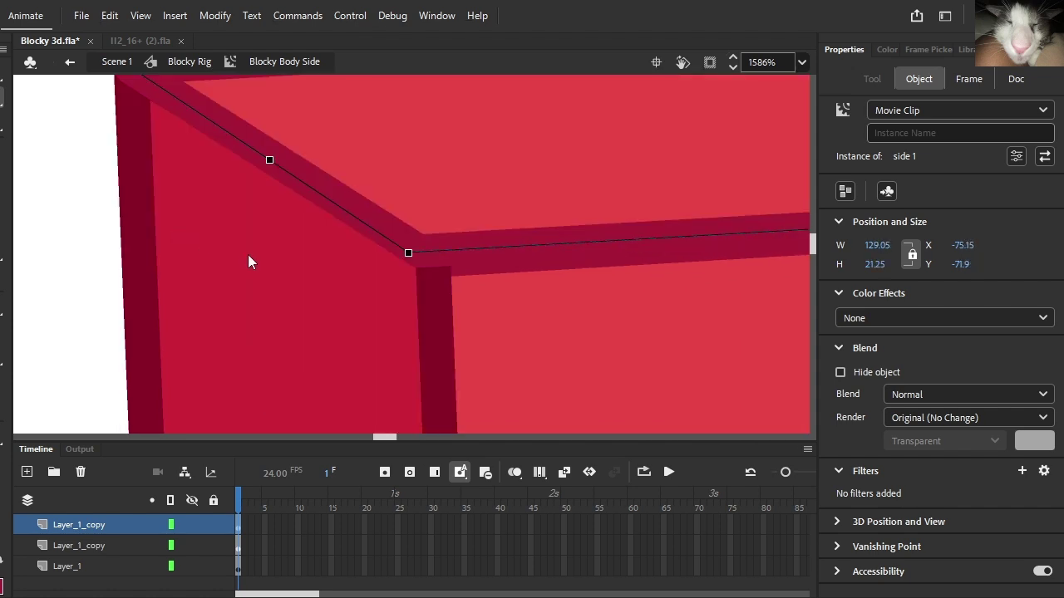
Step: Align the top face's front-right corner with the front face and return to Blocky Rig
{"action": "left_click_drag", "start_coordinate": [418, 250], "coordinate": [462, 255]}
{"action": "key", "text": "ctrl+z"}
{"action": "scroll", "coordinate": [461, 256], "scroll_direction": "right", "scroll_amount": 3}
{"action": "left_click_drag", "start_coordinate": [415, 177], "coordinate": [393, 178]}
{"action": "scroll", "coordinate": [395, 182], "scroll_direction": "up", "scroll_amount": 3}
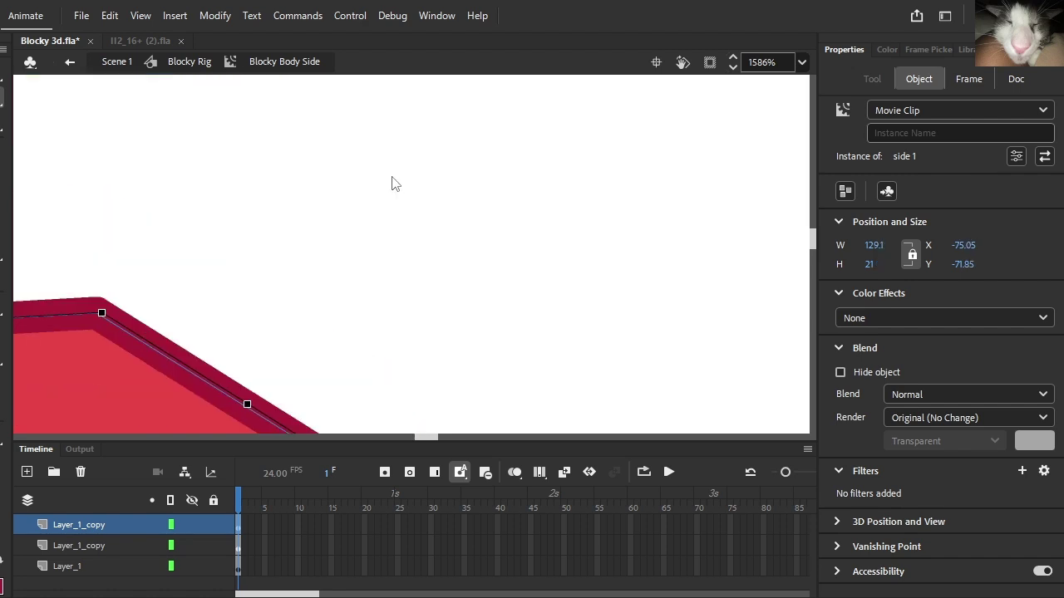
{"action": "left_click", "coordinate": [280, 293]}
{"action": "scroll", "coordinate": [368, 157], "scroll_direction": "down", "scroll_amount": 6}
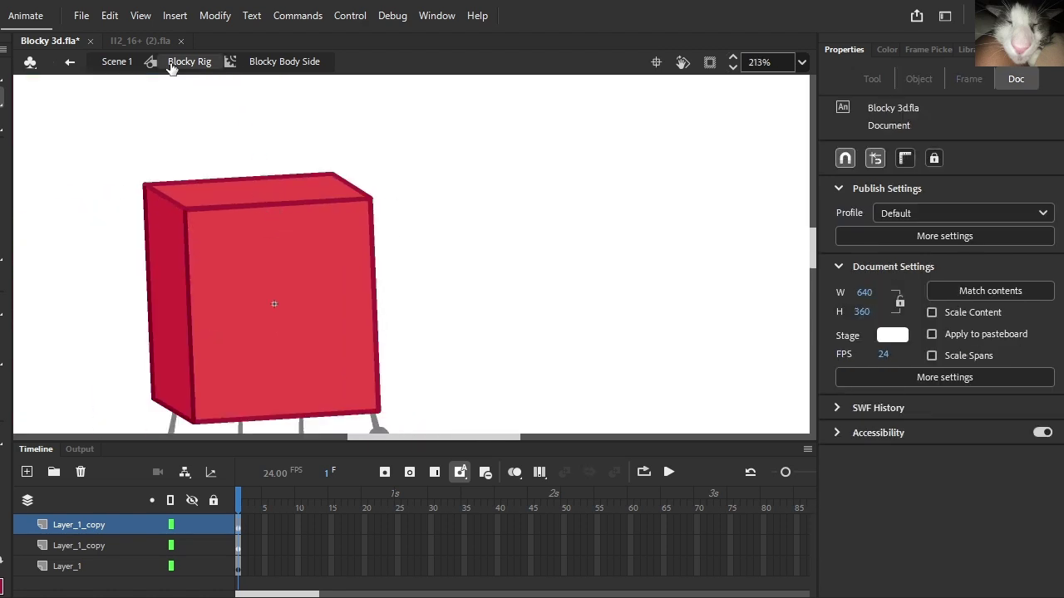
{"action": "left_click", "coordinate": [175, 65]}
{"action": "scroll", "coordinate": [434, 177], "scroll_direction": "down", "scroll_amount": 2}
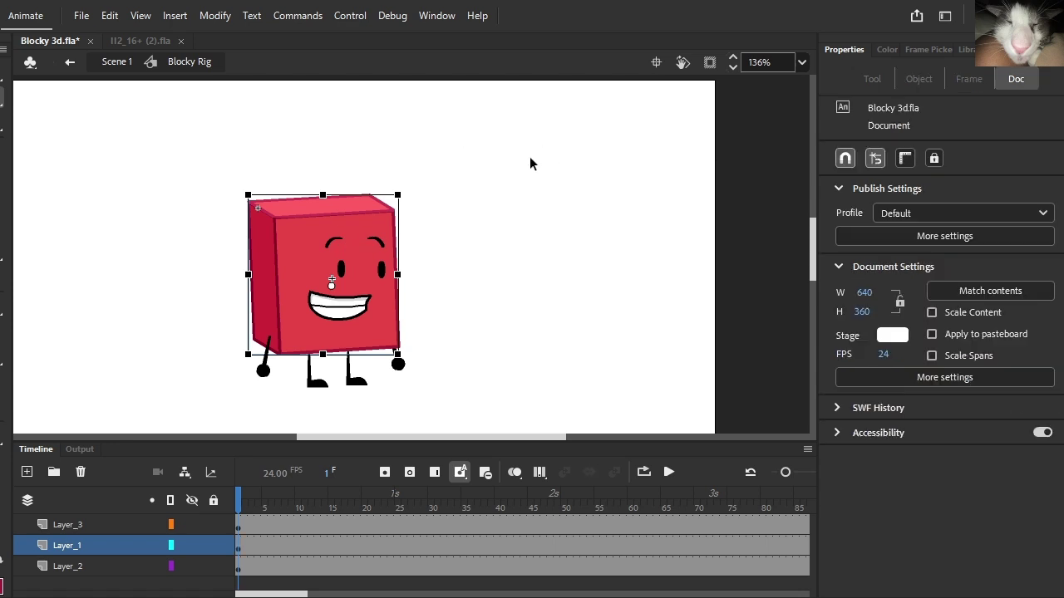
Step: Check the top face's corner alignment on the body in Blocky Rig
{"action": "left_click", "coordinate": [529, 156]}
{"action": "scroll", "coordinate": [384, 236], "scroll_direction": "up", "scroll_amount": 2}
{"action": "double_click", "coordinate": [374, 198]}
{"action": "left_click", "coordinate": [372, 198]}
{"action": "scroll", "coordinate": [371, 197], "scroll_direction": "up", "scroll_amount": 2}
{"action": "scroll", "coordinate": [355, 190], "scroll_direction": "down", "scroll_amount": 2}
{"action": "double_click", "coordinate": [243, 96]}
{"action": "scroll", "coordinate": [332, 172], "scroll_direction": "down", "scroll_amount": 1}
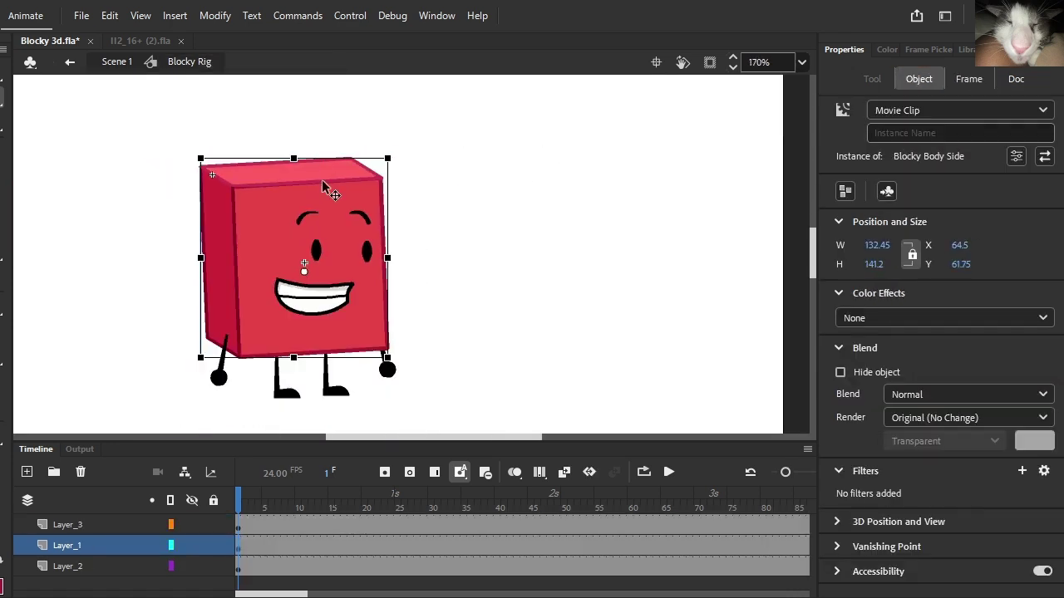
Step: In Blocky Body Side, set the top face frame's blend to Normal and remove its Adjust Color filter
{"action": "double_click", "coordinate": [330, 177]}
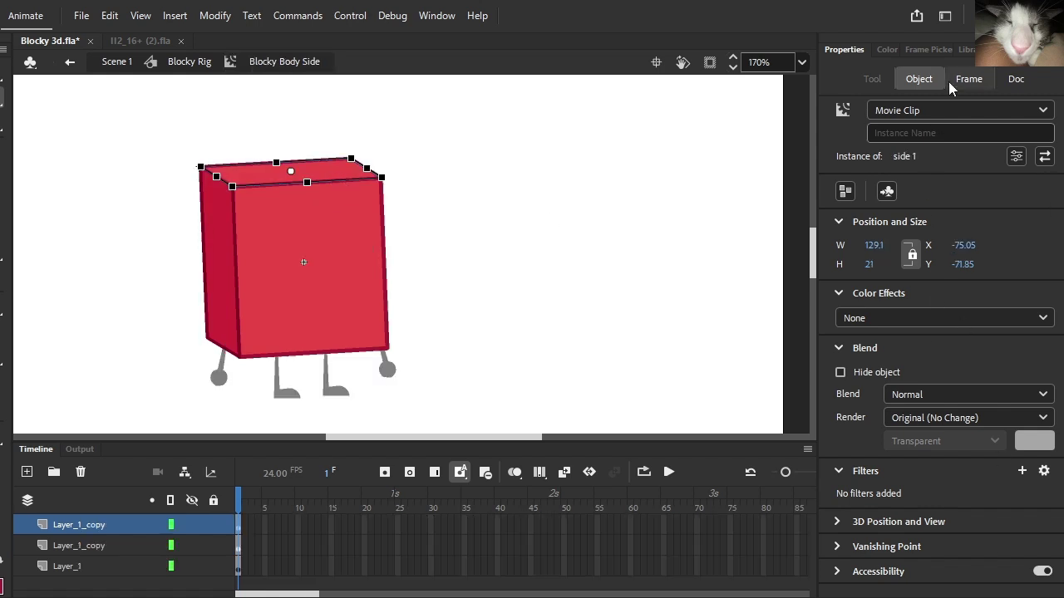
{"action": "left_click", "coordinate": [968, 78]}
{"action": "scroll", "coordinate": [969, 498], "scroll_direction": "down", "scroll_amount": 3}
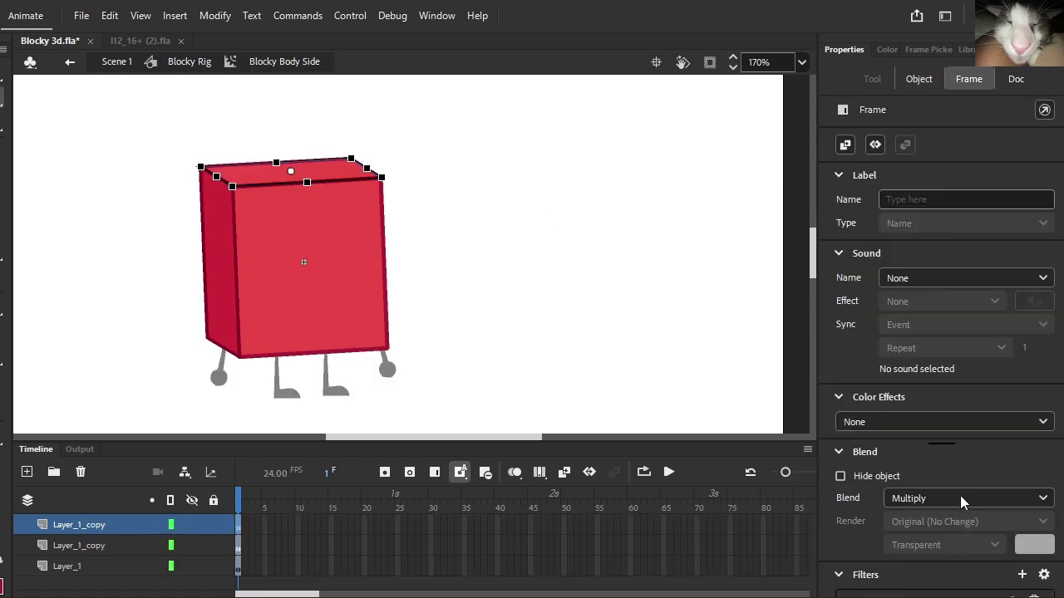
{"action": "left_click", "coordinate": [934, 503]}
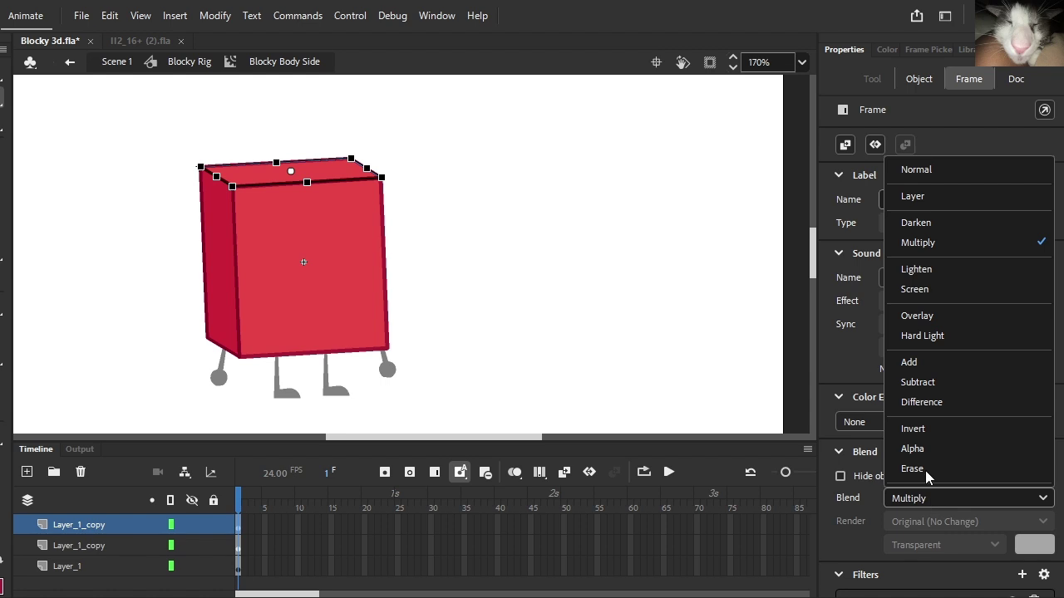
{"action": "left_click", "coordinate": [944, 169]}
{"action": "scroll", "coordinate": [956, 515], "scroll_direction": "down", "scroll_amount": 2}
{"action": "left_click", "coordinate": [1033, 534]}
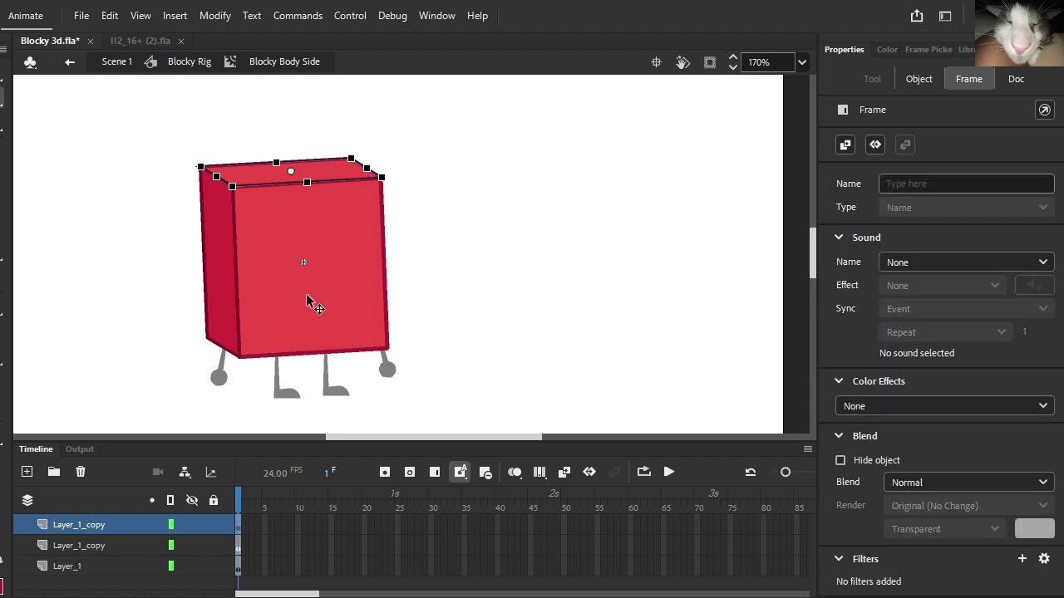
Step: Remove the Adjust Color filter from the side face's frame
{"action": "left_click", "coordinate": [240, 270]}
{"action": "left_click", "coordinate": [968, 80]}
{"action": "scroll", "coordinate": [964, 551], "scroll_direction": "down", "scroll_amount": 2}
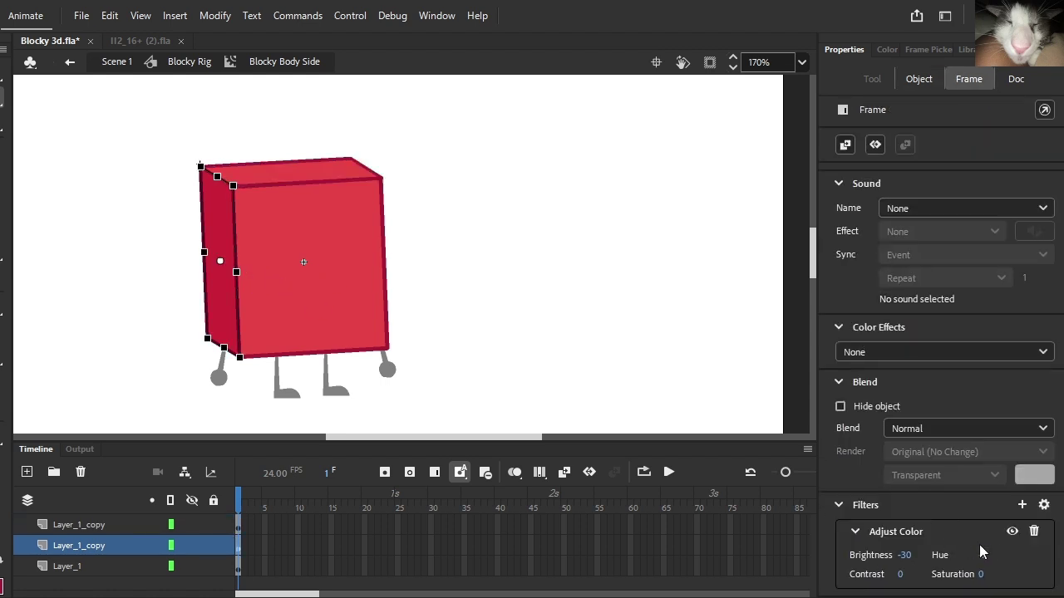
{"action": "left_click", "coordinate": [1034, 534]}
Step: Duplicate the side face's symbol as "side 1 copy" and open it for editing
{"action": "right_click", "coordinate": [231, 322]}
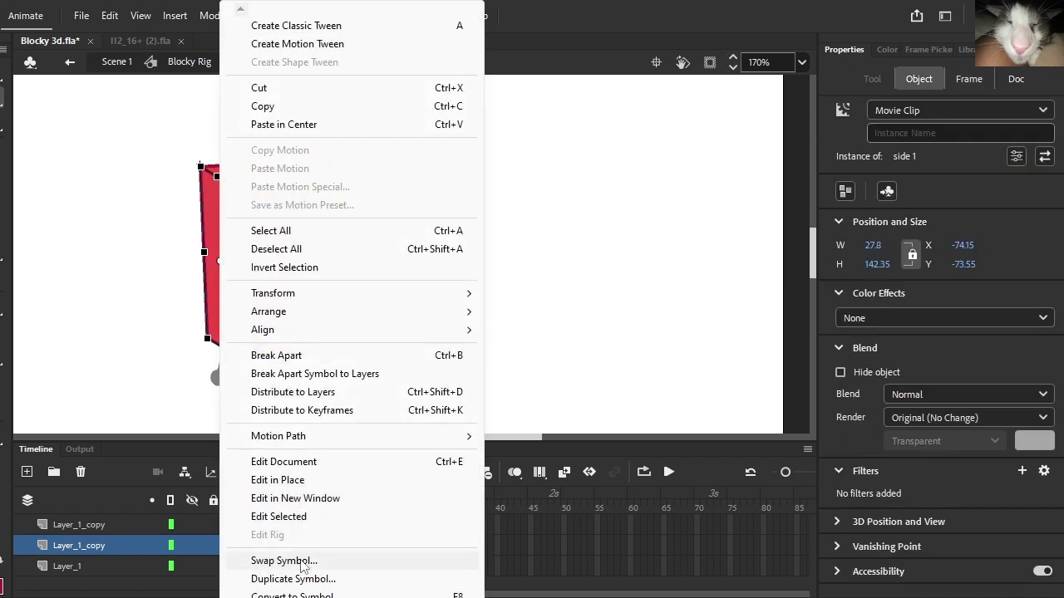
{"action": "left_click", "coordinate": [241, 576]}
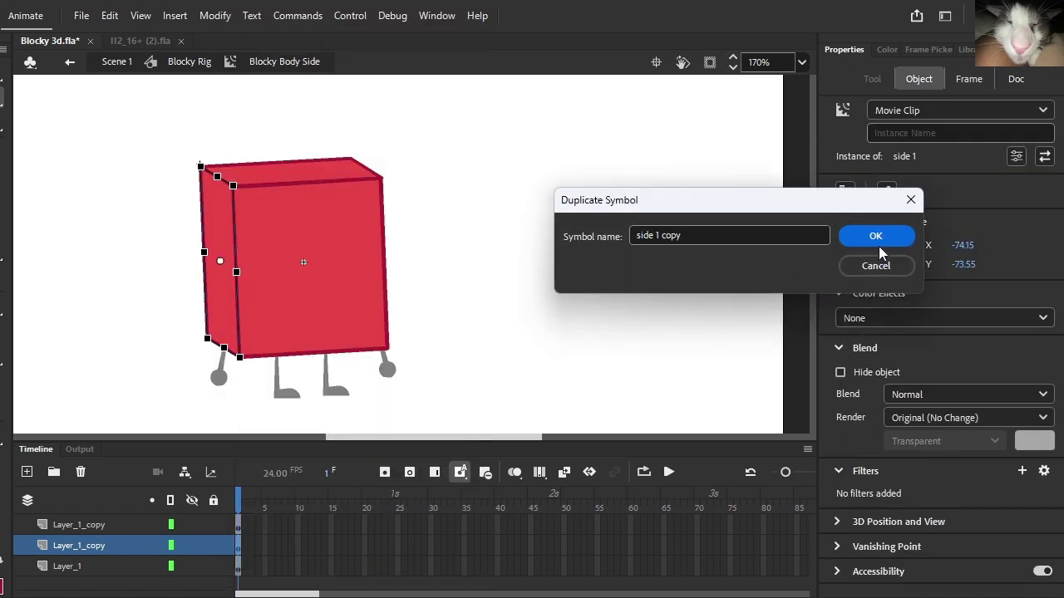
{"action": "left_click", "coordinate": [881, 242]}
{"action": "double_click", "coordinate": [221, 273]}
Step: Search the asset library for "blocky" and place Blocky Body Cabinet beside the body as a colour reference
{"action": "left_click", "coordinate": [1004, 53]}
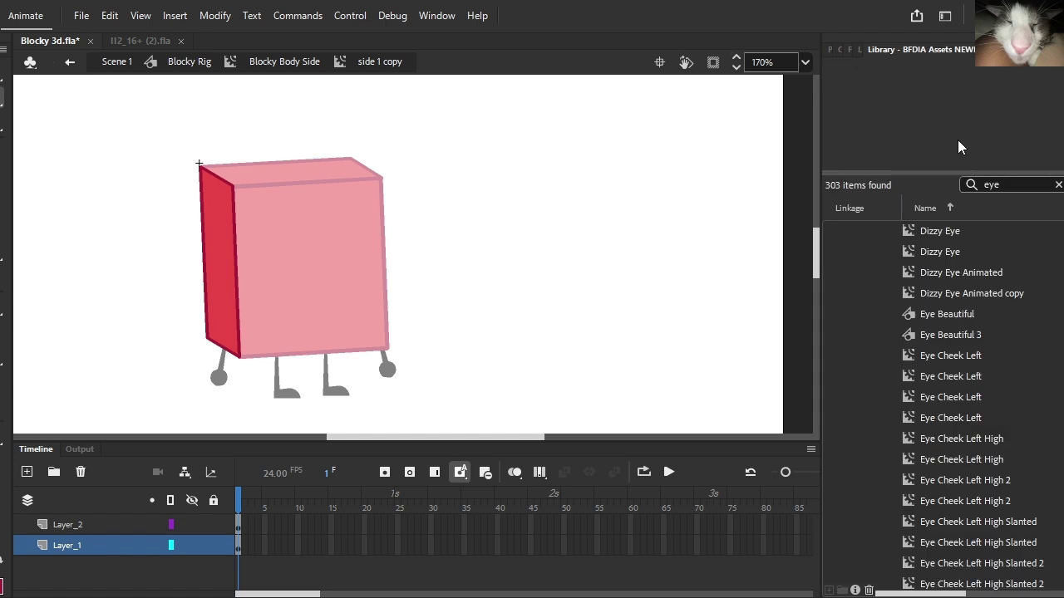
{"action": "left_click_drag", "start_coordinate": [1032, 184], "coordinate": [910, 177]}
{"action": "type", "text": "blicky"}
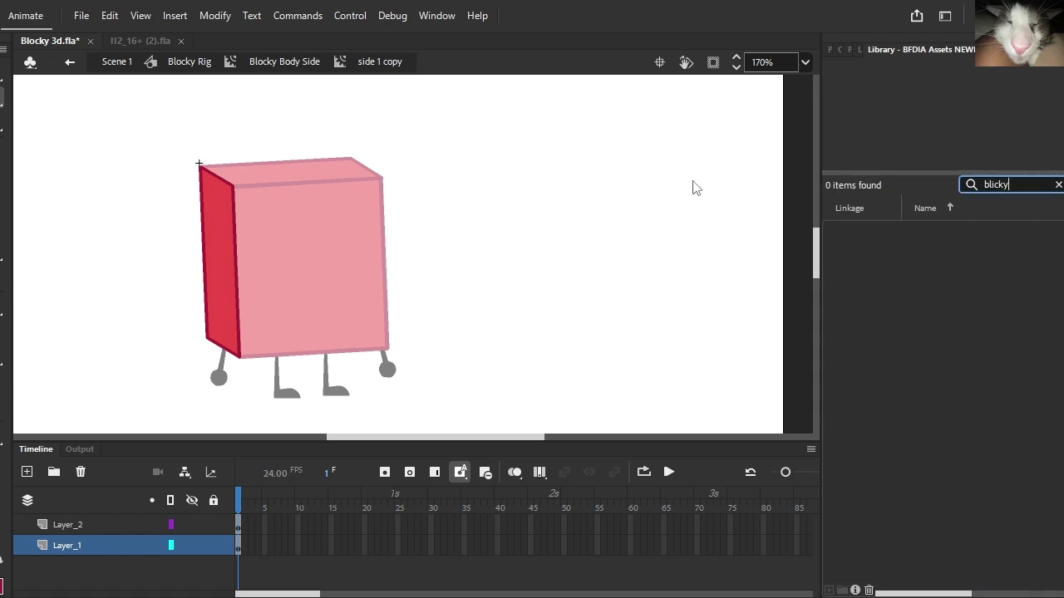
{"action": "key", "text": "BackSpace"}
{"action": "key", "text": "BackSpace"}
{"action": "key", "text": "BackSpace"}
{"action": "type", "text": "ocky"}
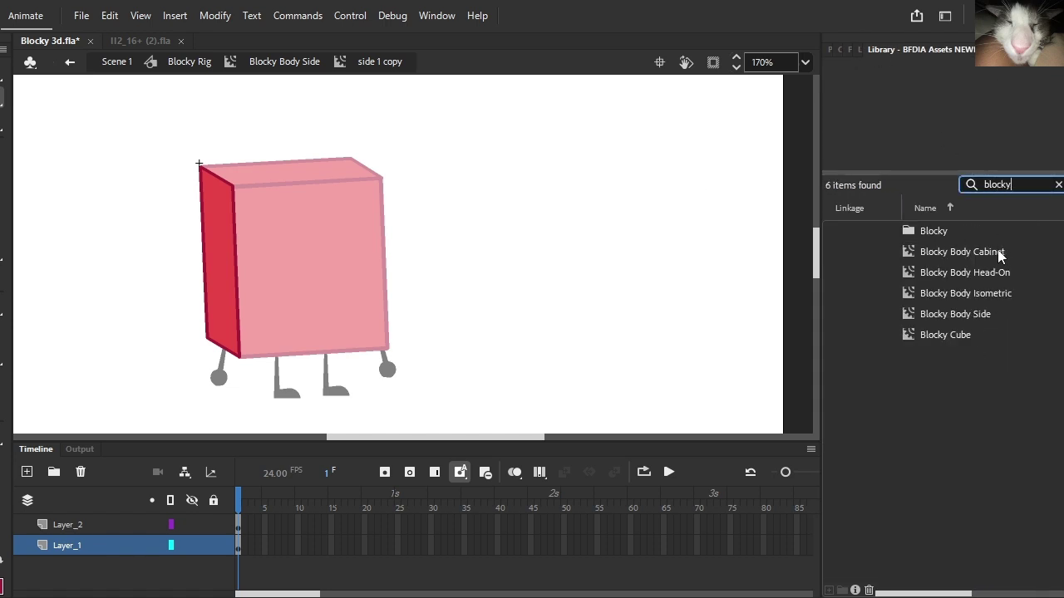
{"action": "left_click", "coordinate": [989, 252]}
{"action": "mouse_move", "coordinate": [940, 131]}
{"action": "left_mouse_down"}
{"action": "mouse_move", "coordinate": [559, 282]}
{"action": "mouse_move", "coordinate": [605, 257]}
{"action": "mouse_move", "coordinate": [675, 254]}
{"action": "mouse_move", "coordinate": [701, 308]}
{"action": "mouse_move", "coordinate": [667, 325]}
{"action": "left_mouse_up"}
Step: Change the side face's fill to #B42038, sampled from the reference body's shaded side
{"action": "scroll", "coordinate": [571, 291], "scroll_direction": "up", "scroll_amount": 1}
{"action": "left_click", "coordinate": [151, 301]}
{"action": "left_click", "coordinate": [147, 301]}
{"action": "left_click", "coordinate": [839, 50]}
{"action": "left_click", "coordinate": [832, 51]}
{"action": "left_click", "coordinate": [852, 265]}
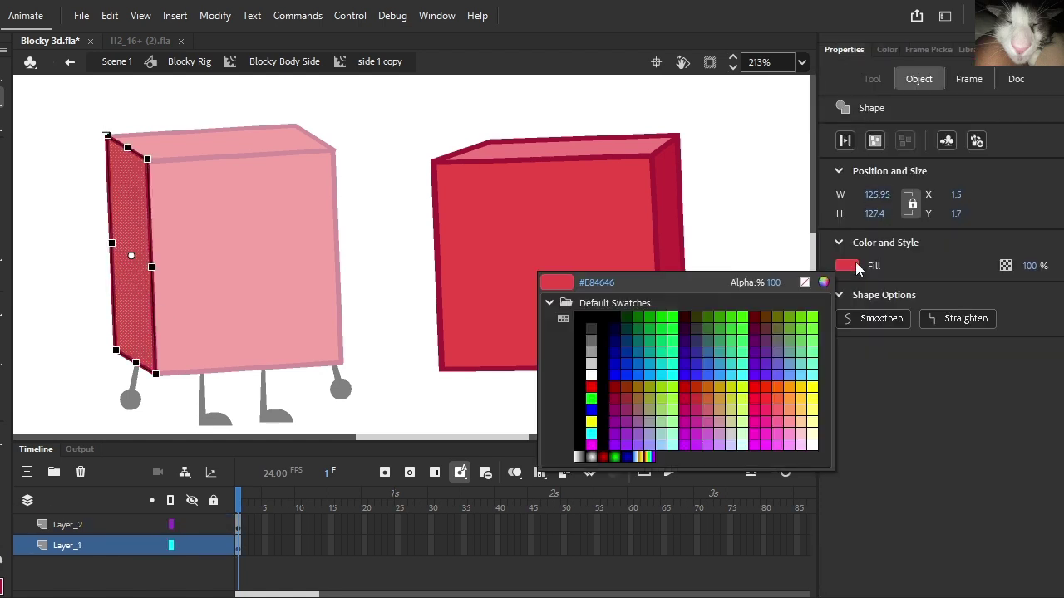
{"action": "left_click", "coordinate": [664, 218]}
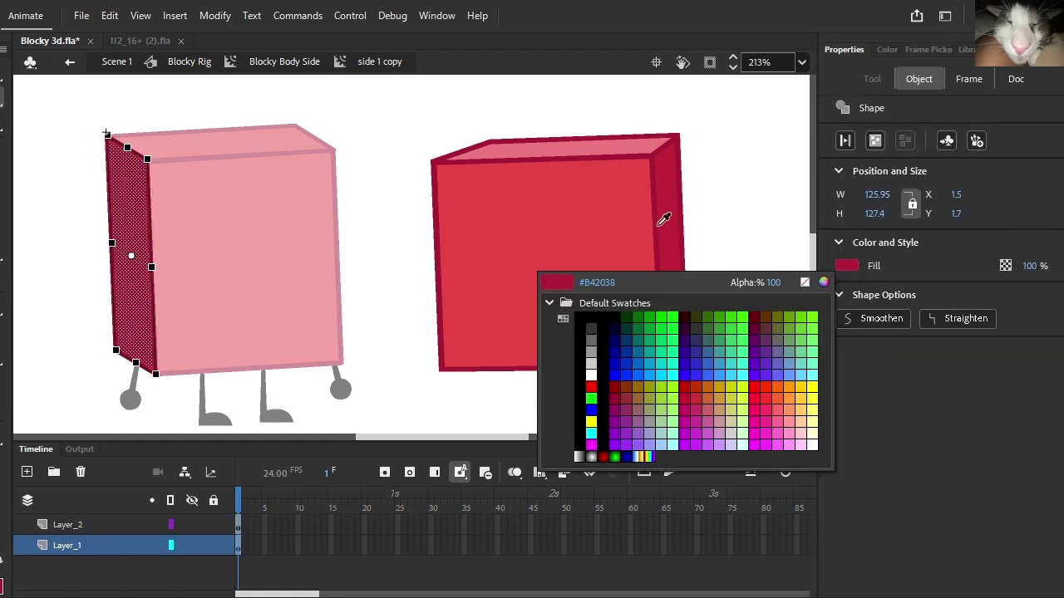
{"action": "left_click", "coordinate": [702, 208]}
Step: Delete the reference body and return to Blocky Body Side
{"action": "left_click", "coordinate": [636, 217]}
{"action": "key", "text": "Delete"}
{"action": "left_click", "coordinate": [285, 62]}
Step: Duplicate the top face's symbol as "side 1 copy 2" and open it for editing
{"action": "double_click", "coordinate": [247, 148]}
{"action": "left_click", "coordinate": [973, 50]}
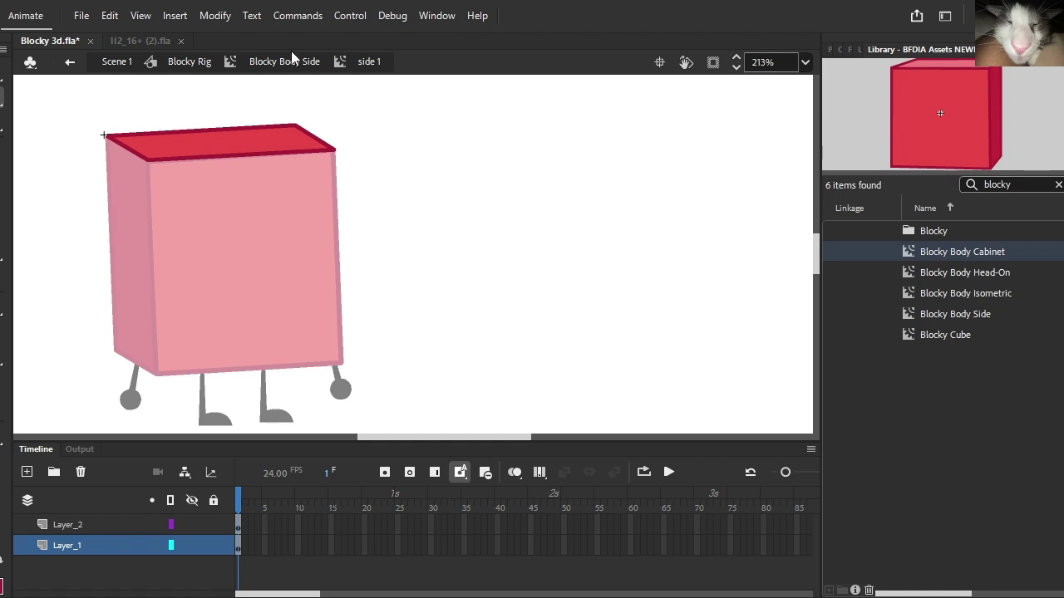
{"action": "left_click", "coordinate": [286, 61]}
{"action": "right_click", "coordinate": [194, 141]}
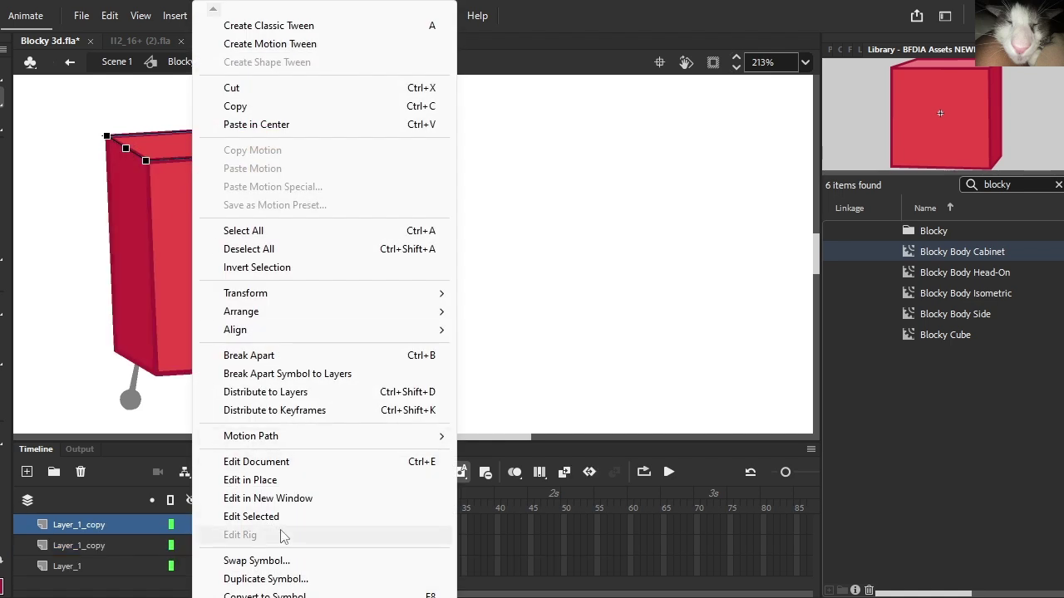
{"action": "left_click", "coordinate": [265, 579]}
{"action": "left_click", "coordinate": [872, 235]}
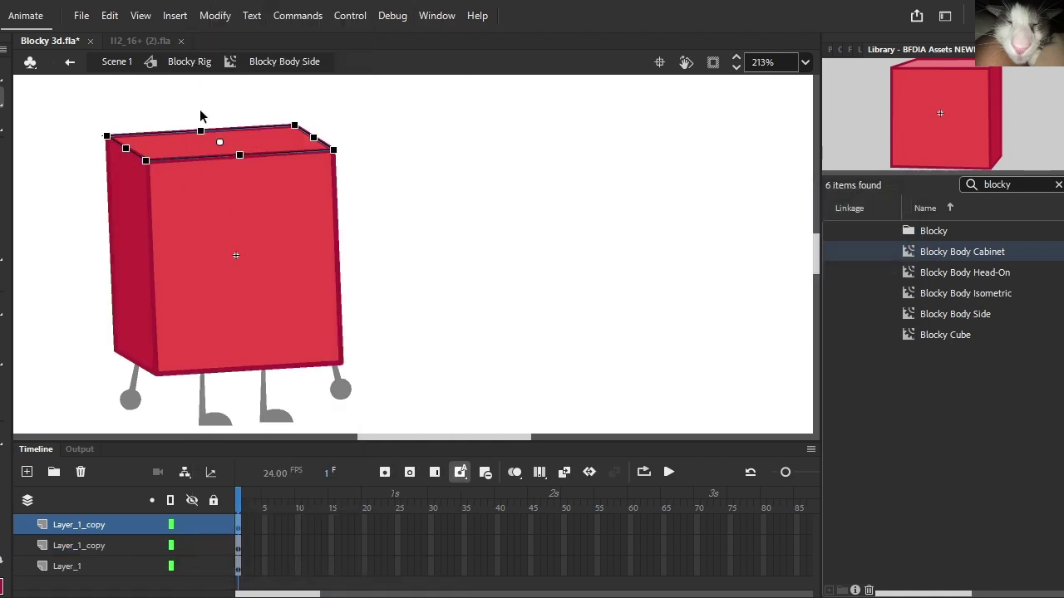
{"action": "double_click", "coordinate": [242, 144]}
Step: Place Blocky Body Cabinet beside the body as a reference and recolour the top face's fill with its lighter top-side colour
{"action": "left_click_drag", "start_coordinate": [969, 142], "coordinate": [449, 324]}
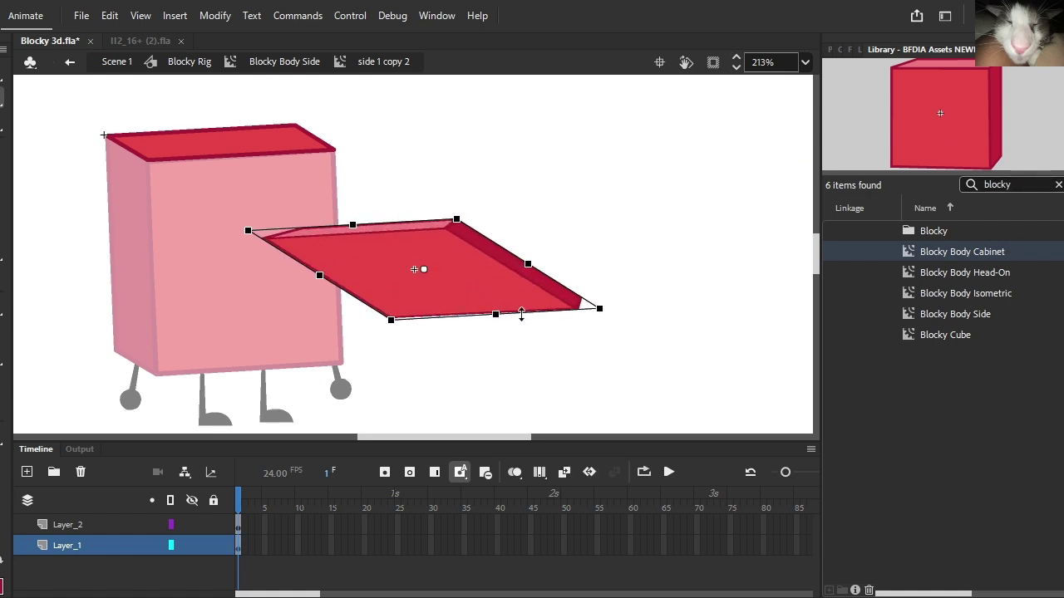
{"action": "mouse_move", "coordinate": [539, 308]}
{"action": "left_mouse_down"}
{"action": "mouse_move", "coordinate": [471, 320]}
{"action": "mouse_move", "coordinate": [408, 377]}
{"action": "left_mouse_up"}
{"action": "left_click", "coordinate": [309, 136]}
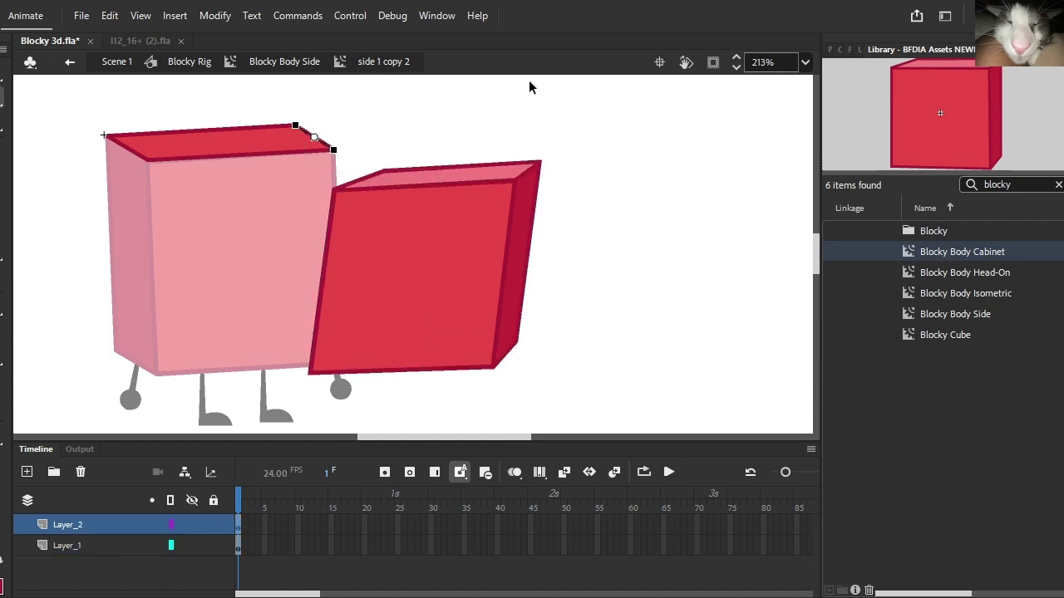
{"action": "left_click", "coordinate": [204, 153]}
{"action": "left_click", "coordinate": [807, 49]}
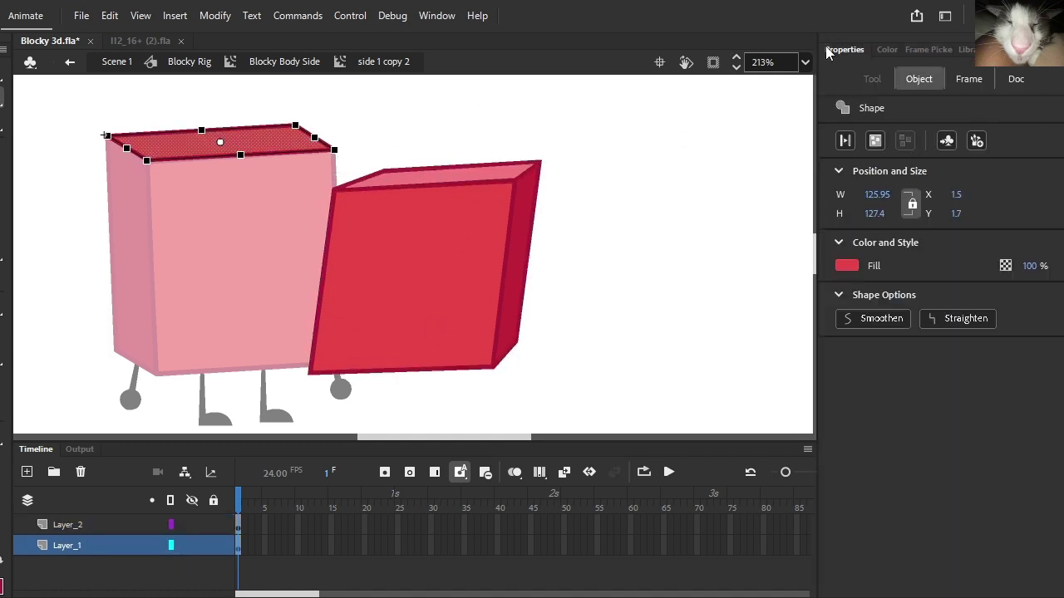
{"action": "left_click", "coordinate": [846, 265]}
{"action": "left_click", "coordinate": [493, 170]}
Step: Delete the reference body and return to Blocky Rig
{"action": "left_click", "coordinate": [501, 237]}
{"action": "key", "text": "Delete"}
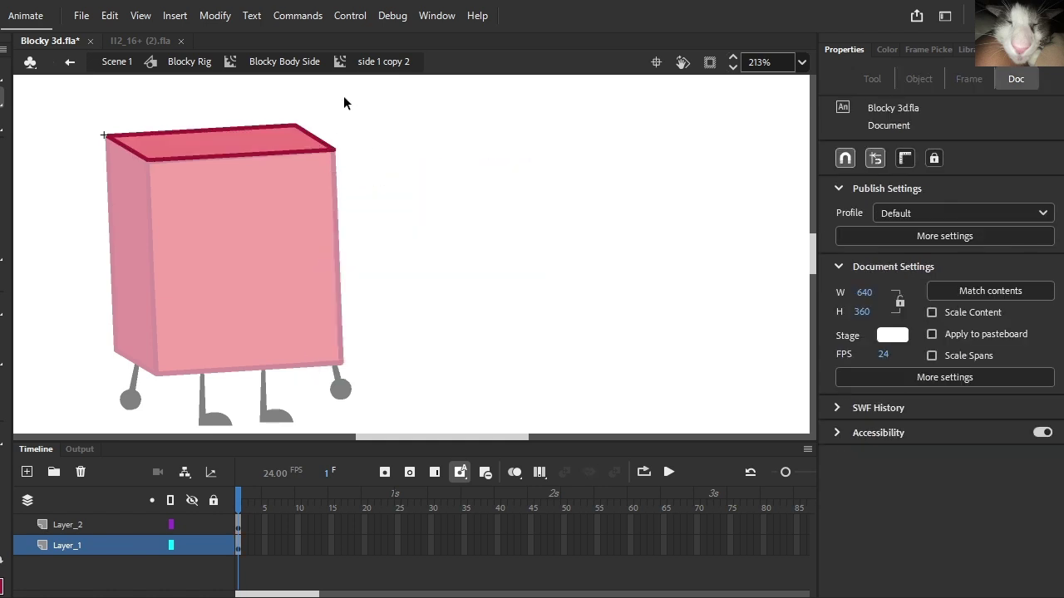
{"action": "left_click", "coordinate": [283, 63]}
{"action": "left_click", "coordinate": [199, 63]}
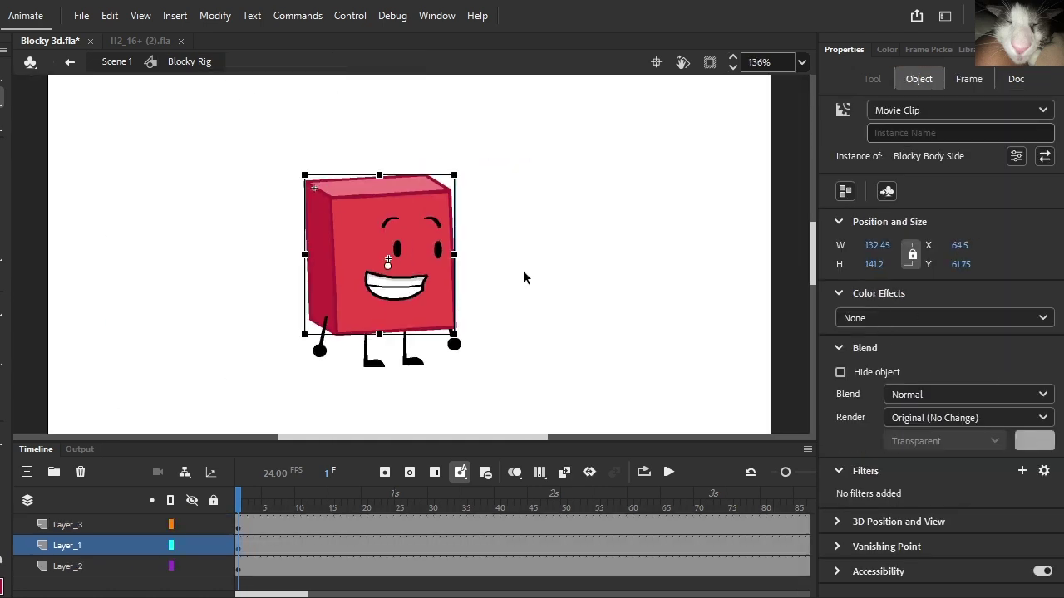
Step: Skew the Blocky Body Side instance slightly in the vertical direction, to a height of about 144.2
{"action": "left_click_drag", "start_coordinate": [415, 300], "coordinate": [418, 308]}
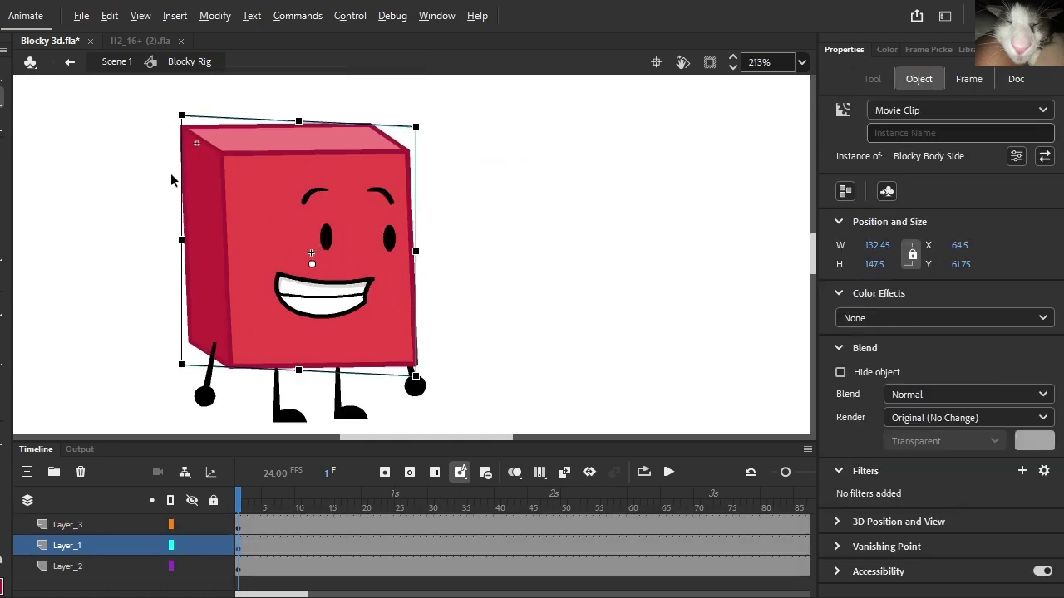
{"action": "left_click_drag", "start_coordinate": [177, 178], "coordinate": [178, 184]}
{"action": "left_click", "coordinate": [432, 224]}
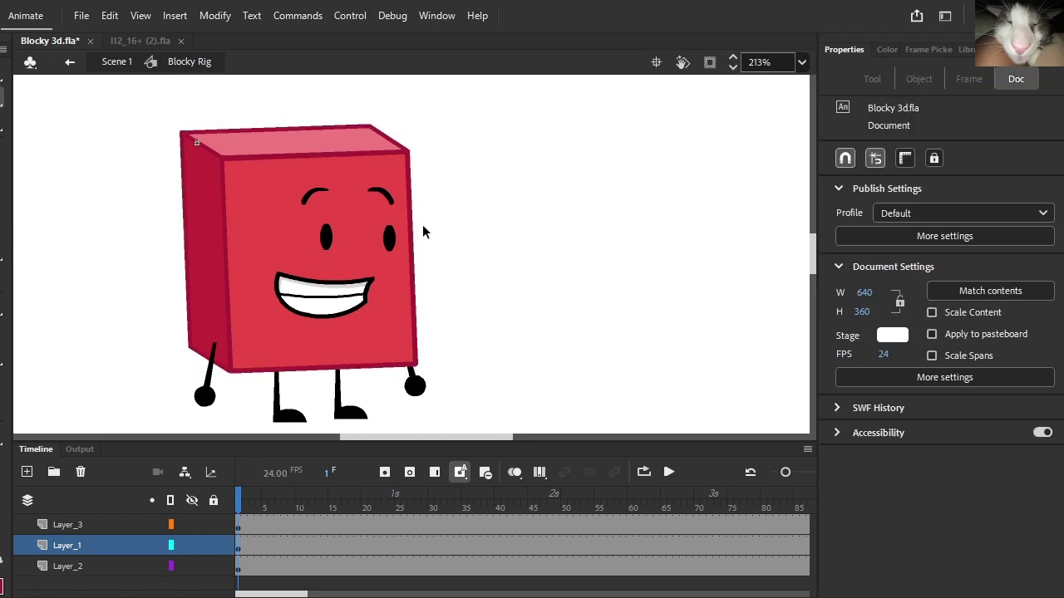
{"action": "left_click", "coordinate": [363, 304]}
{"action": "left_click", "coordinate": [299, 378]}
{"action": "left_click", "coordinate": [320, 353]}
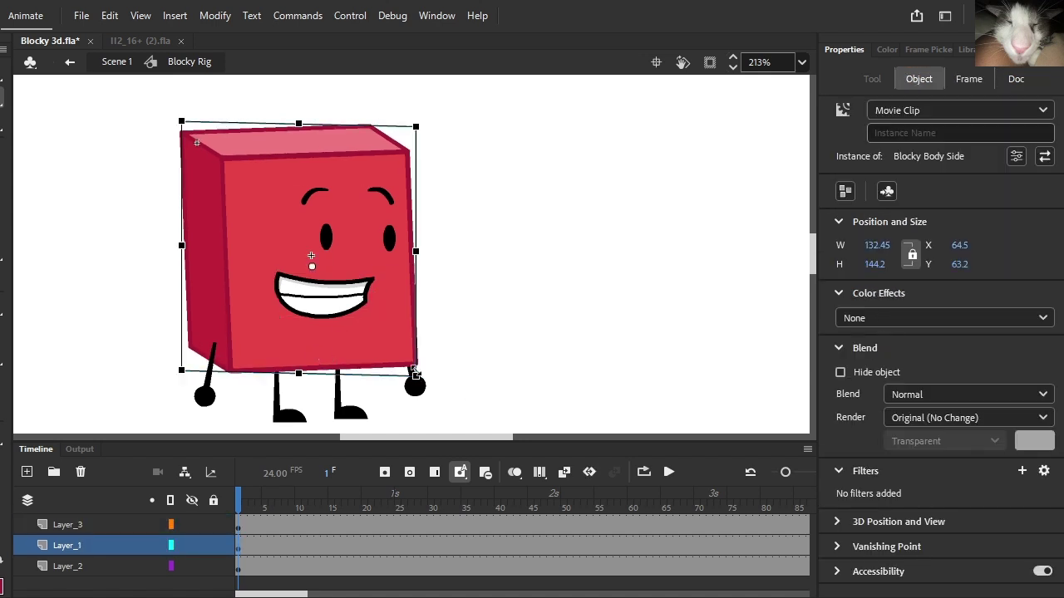
{"action": "left_click_drag", "start_coordinate": [416, 376], "coordinate": [402, 358]}
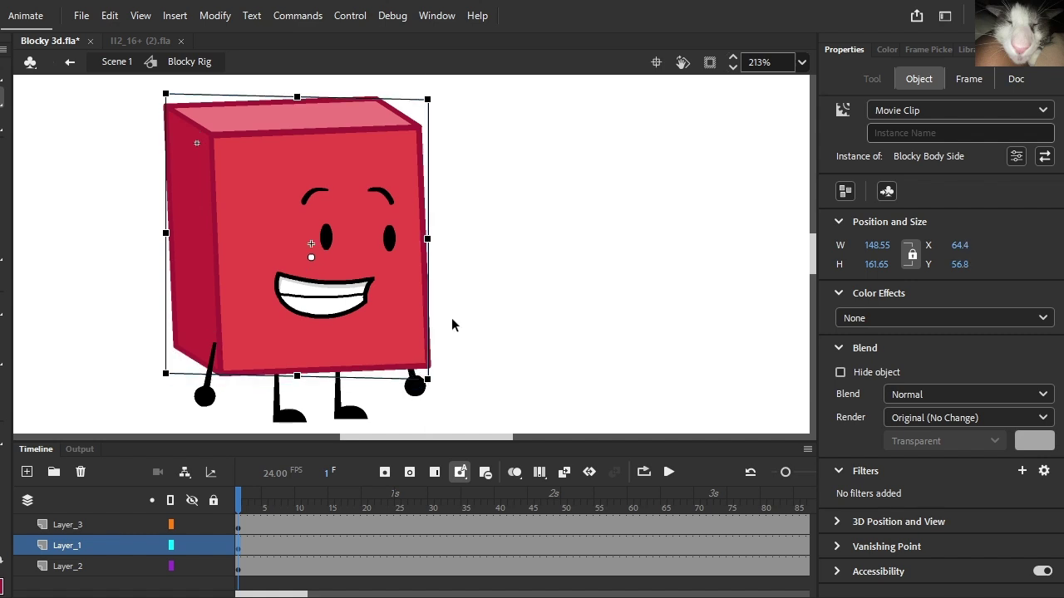
{"action": "key", "text": "ctrl+z"}
{"action": "key", "text": "ctrl+z"}
Step: Skew the body's upper edge slightly sideways toward the face side, to a width of about 135.3
{"action": "left_click_drag", "start_coordinate": [322, 127], "coordinate": [328, 129]}
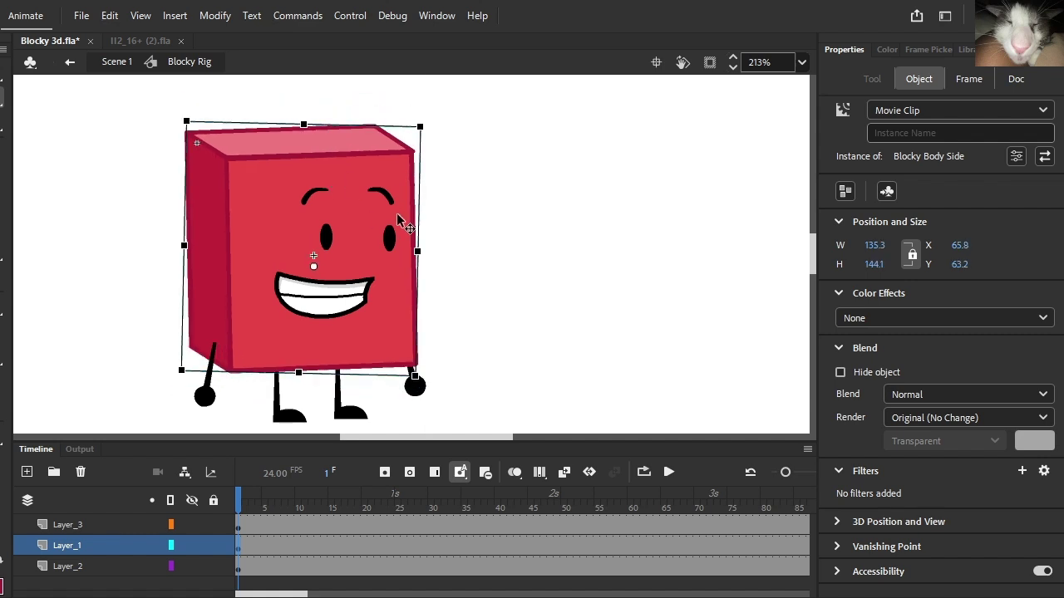
{"action": "key", "text": "ctrl+minus"}
{"action": "key", "text": "ctrl+equal"}
Step: Select the mouth, both eyes and both eyebrows together and scale them down to about 62.5 by 68.7
{"action": "left_click", "coordinate": [354, 224]}
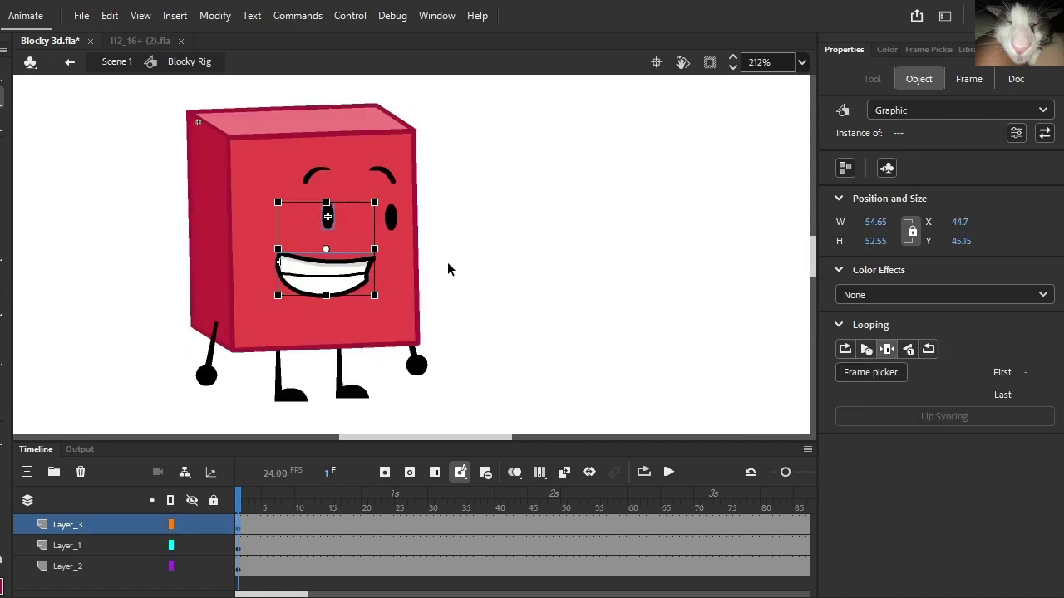
{"action": "left_click", "coordinate": [447, 262]}
{"action": "scroll", "coordinate": [325, 281], "scroll_direction": "up", "scroll_amount": 3}
{"action": "left_click", "coordinate": [360, 267]}
{"action": "left_click", "coordinate": [331, 158], "text": "shift"}
{"action": "scroll", "coordinate": [461, 250], "scroll_direction": "up", "scroll_amount": 2}
{"action": "left_click", "coordinate": [462, 260], "text": "shift"}
{"action": "left_click", "coordinate": [460, 176], "text": "shift"}
{"action": "key", "text": "ctrl+z"}
{"action": "left_click", "coordinate": [453, 182], "text": "shift"}
{"action": "left_click", "coordinate": [292, 175], "text": "shift"}
{"action": "left_click", "coordinate": [291, 176]}
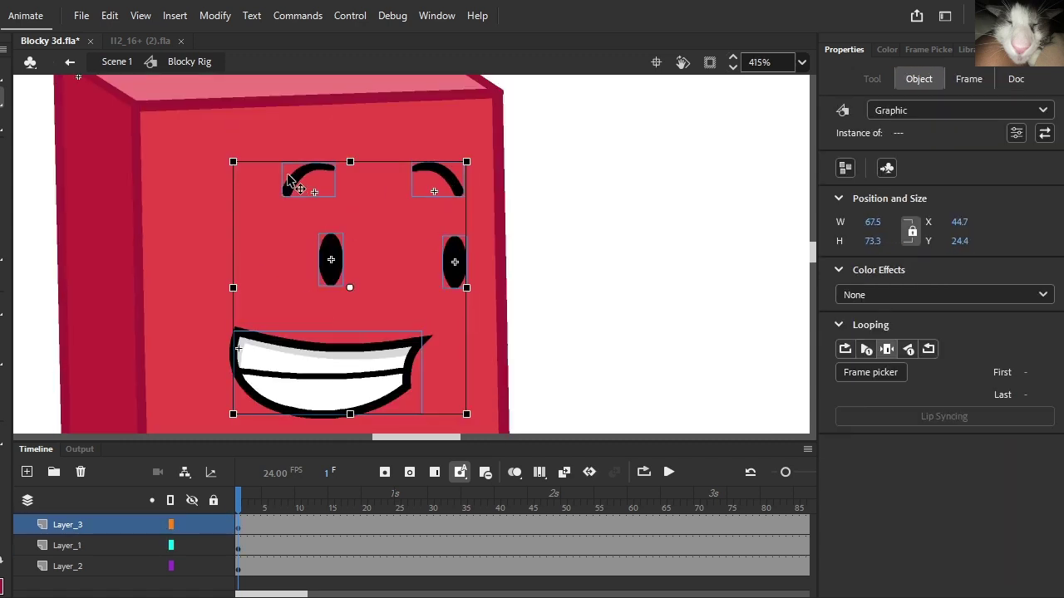
{"action": "left_click_drag", "start_coordinate": [235, 161], "coordinate": [253, 177]}
{"action": "scroll", "coordinate": [399, 162], "scroll_direction": "down", "scroll_amount": 3}
{"action": "left_click", "coordinate": [497, 221]}
{"action": "left_click", "coordinate": [427, 263]}
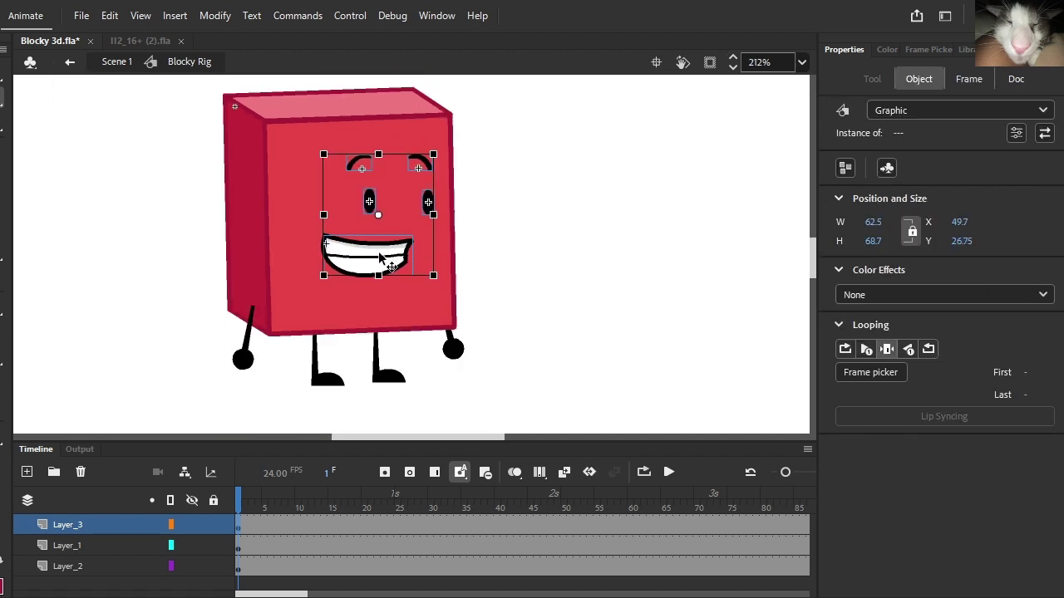
{"action": "left_click", "coordinate": [521, 257]}
Step: Shrink the mouth on its own to about 42.8 wide and 20.55 high
{"action": "scroll", "coordinate": [365, 262], "scroll_direction": "up", "scroll_amount": 2}
{"action": "left_click", "coordinate": [341, 266]}
{"action": "scroll", "coordinate": [391, 326], "scroll_direction": "up", "scroll_amount": 4}
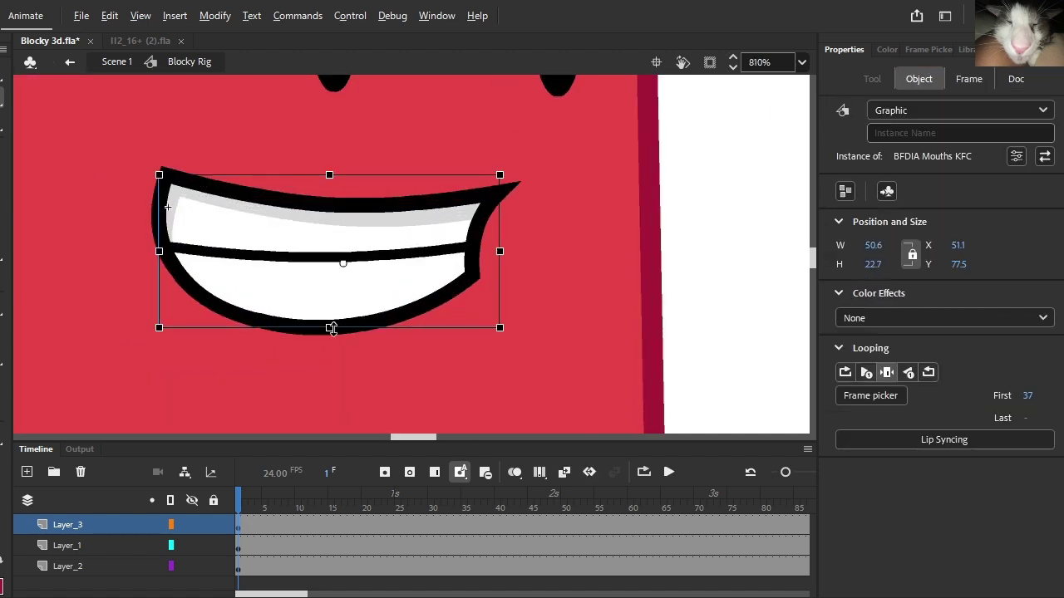
{"action": "left_click_drag", "start_coordinate": [330, 327], "coordinate": [330, 314]}
{"action": "left_click_drag", "start_coordinate": [500, 244], "coordinate": [446, 244]}
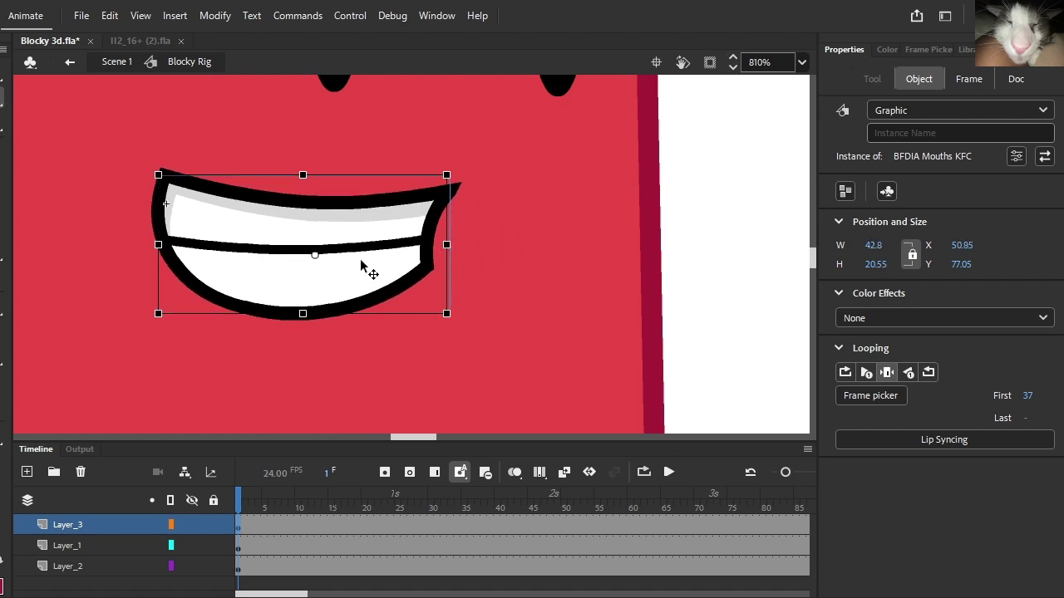
Step: Reposition the mouth up and to the right on the front face at about X 56, Y 74.55, and slant it slightly
{"action": "left_click_drag", "start_coordinate": [361, 264], "coordinate": [413, 244]}
{"action": "scroll", "coordinate": [413, 245], "scroll_direction": "down", "scroll_amount": 3}
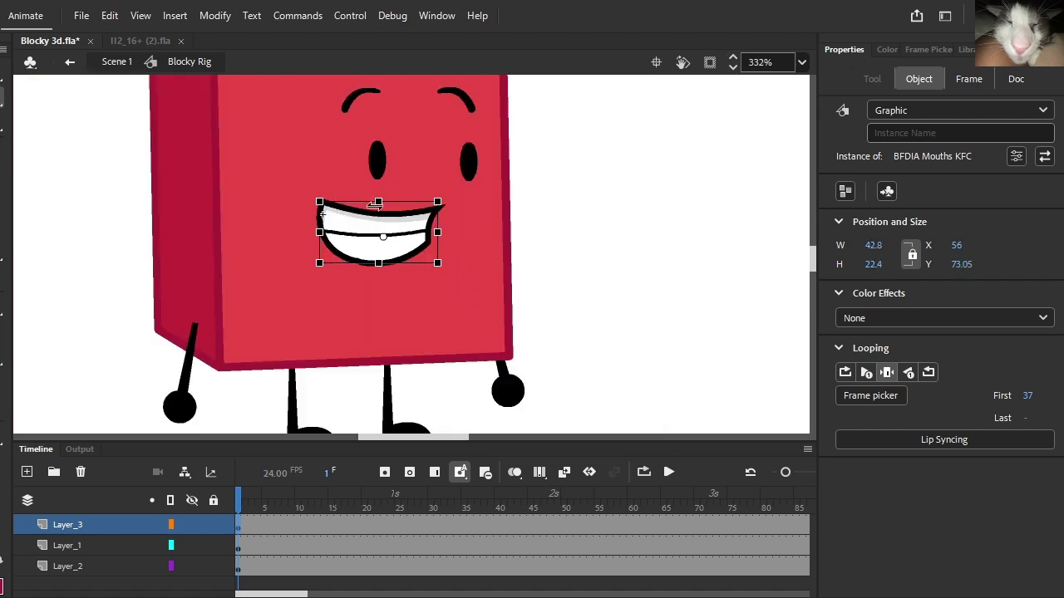
{"action": "scroll", "coordinate": [461, 247], "scroll_direction": "down", "scroll_amount": 3}
{"action": "scroll", "coordinate": [462, 249], "scroll_direction": "up", "scroll_amount": 5}
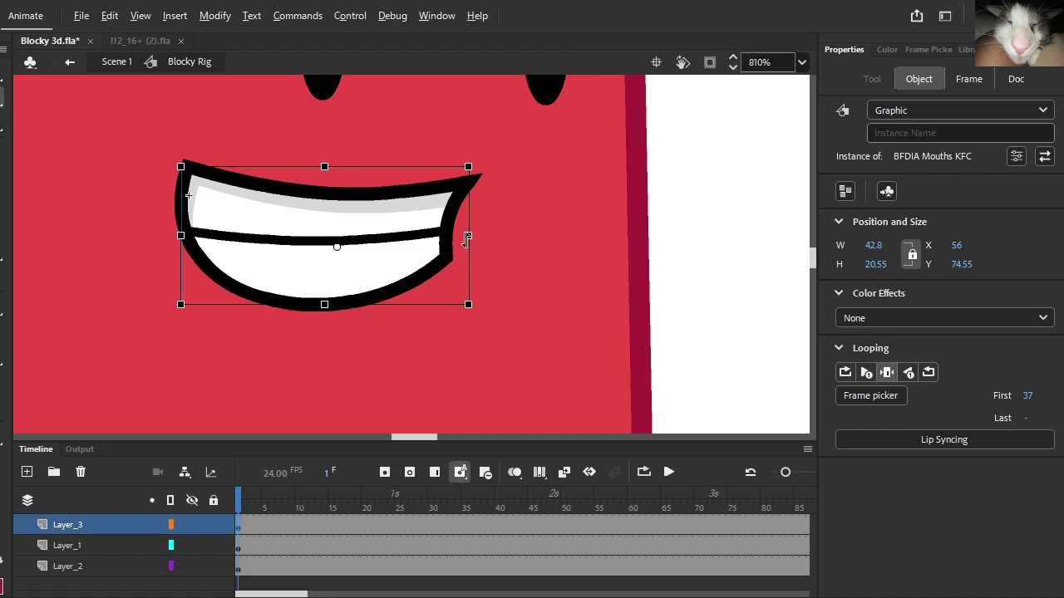
{"action": "left_click_drag", "start_coordinate": [345, 303], "coordinate": [348, 303]}
{"action": "scroll", "coordinate": [394, 271], "scroll_direction": "down", "scroll_amount": 5}
{"action": "key", "text": "Escape"}
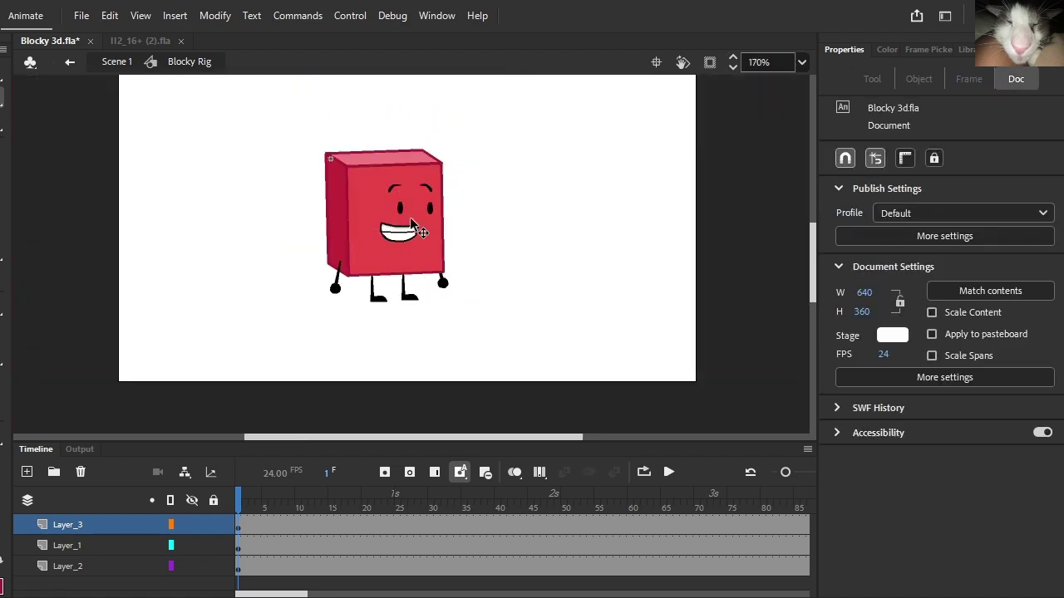
{"action": "scroll", "coordinate": [430, 212], "scroll_direction": "up", "scroll_amount": 2}
{"action": "left_click", "coordinate": [412, 266]}
{"action": "left_click_drag", "start_coordinate": [407, 284], "coordinate": [408, 286]}
{"action": "left_click", "coordinate": [922, 57]}
{"action": "left_click", "coordinate": [872, 511]}
{"action": "key", "text": "ctrl+z"}
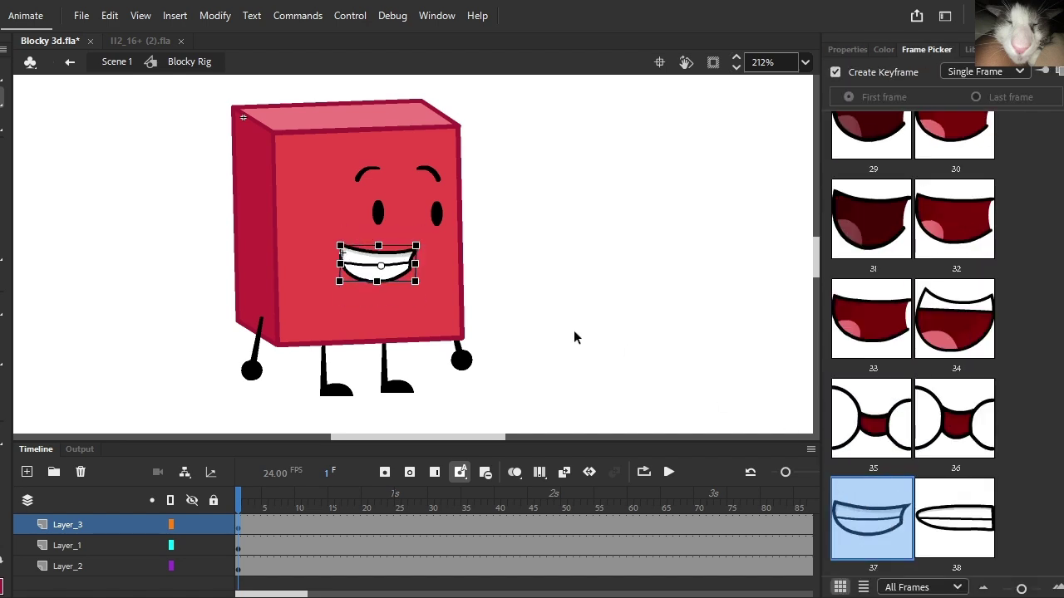
Step: Stretch the mouth horizontally to a width of about 45.55
{"action": "left_click", "coordinate": [574, 330]}
{"action": "scroll", "coordinate": [384, 255], "scroll_direction": "up", "scroll_amount": 4}
{"action": "left_click", "coordinate": [383, 255]}
{"action": "left_click_drag", "start_coordinate": [465, 278], "coordinate": [472, 279]}
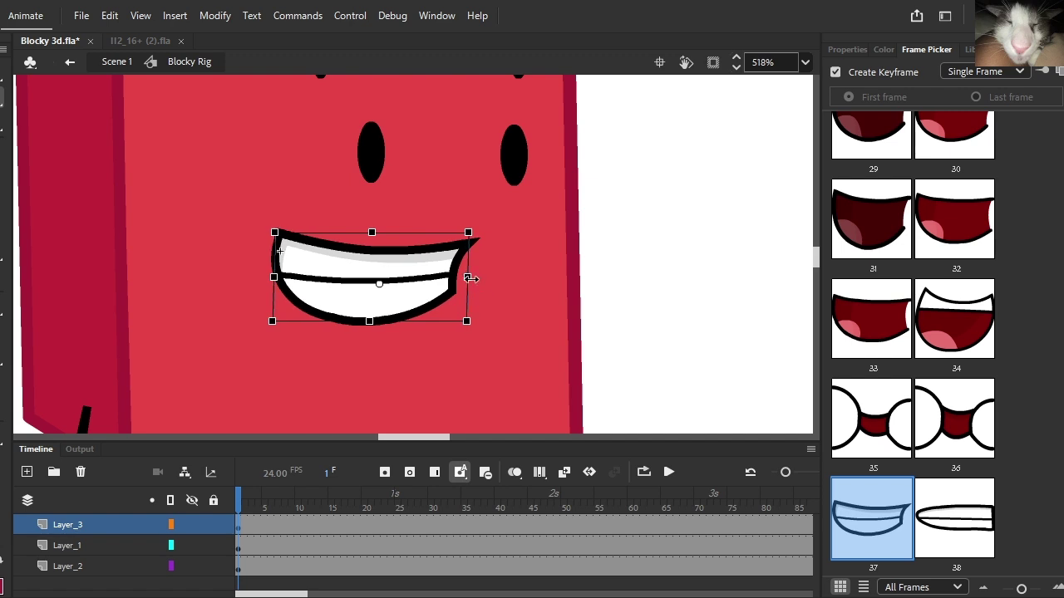
{"action": "left_click", "coordinate": [654, 241]}
{"action": "scroll", "coordinate": [437, 258], "scroll_direction": "down", "scroll_amount": 5}
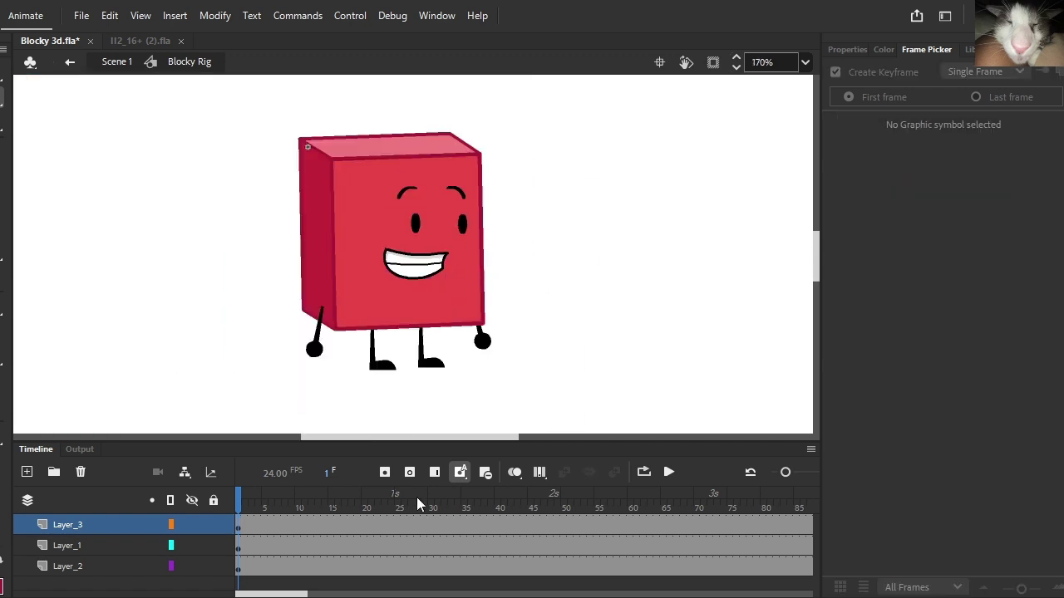
Step: Insert keyframes at frame 10 on all three layers of the rig
{"action": "left_click_drag", "start_coordinate": [273, 507], "coordinate": [321, 527]}
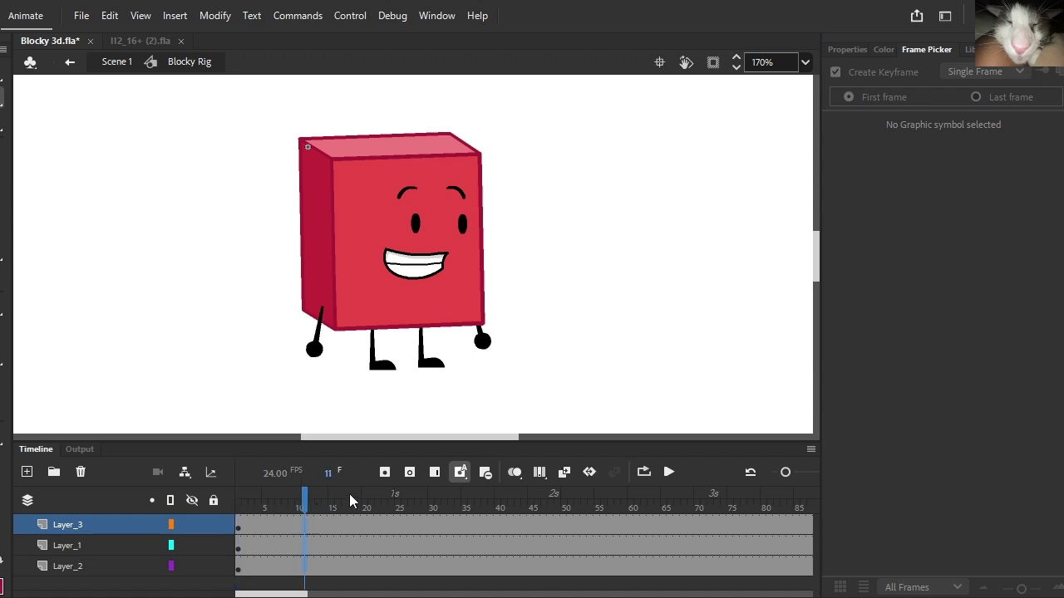
{"action": "left_click", "coordinate": [300, 506]}
{"action": "left_click", "coordinate": [387, 472]}
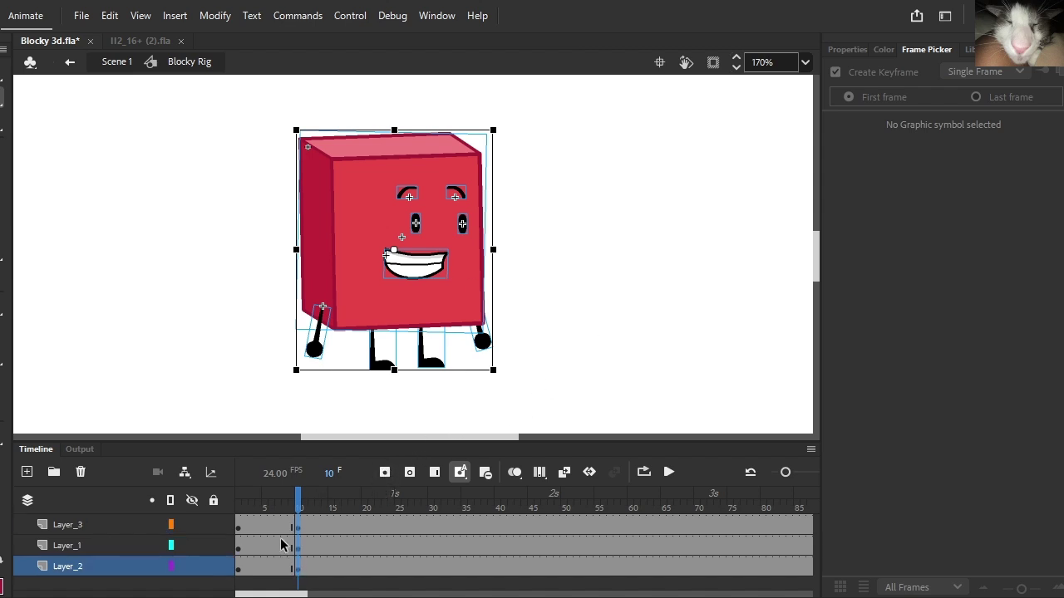
Step: Show the customization options for the timeline tools
{"action": "left_click", "coordinate": [811, 449]}
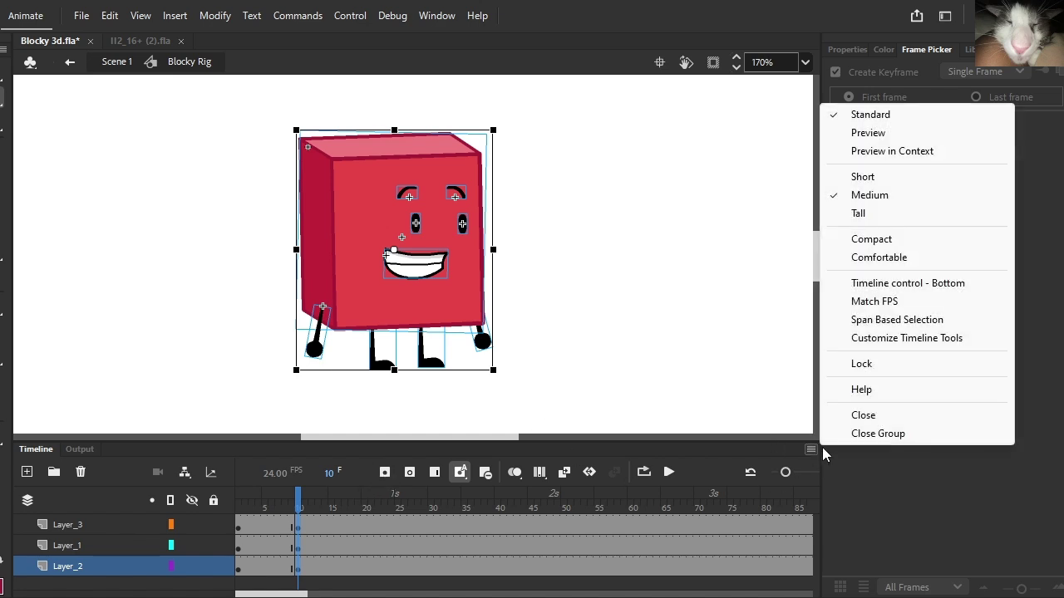
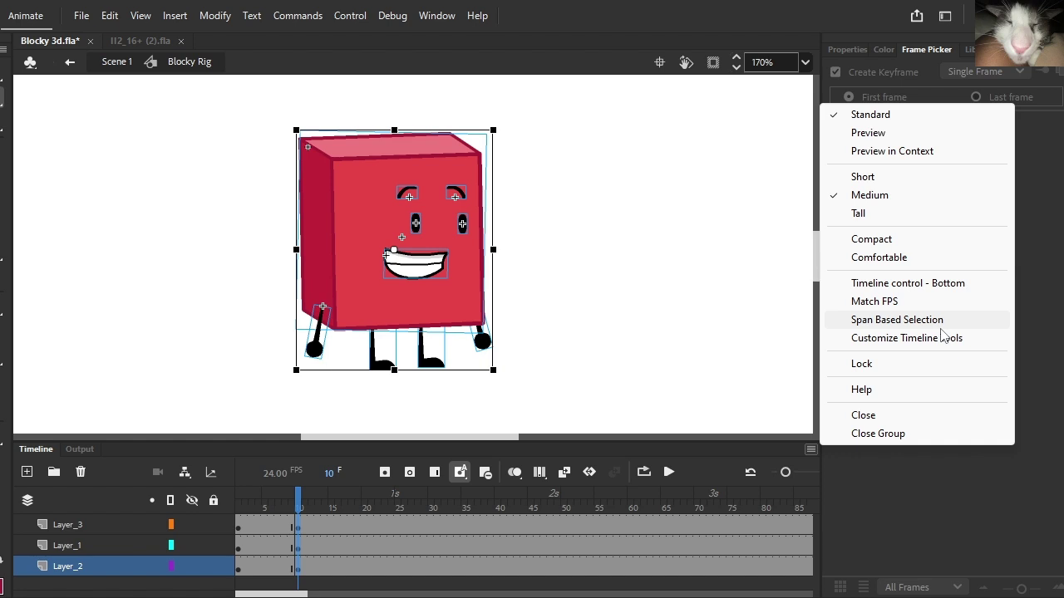
{"action": "left_click", "coordinate": [969, 339]}
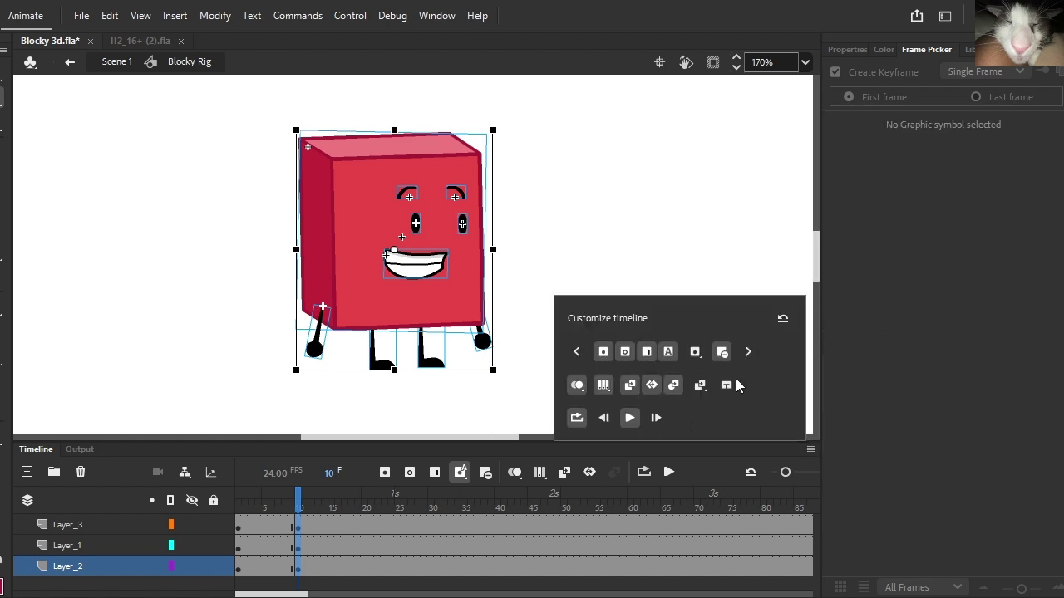
{"action": "left_click", "coordinate": [301, 503]}
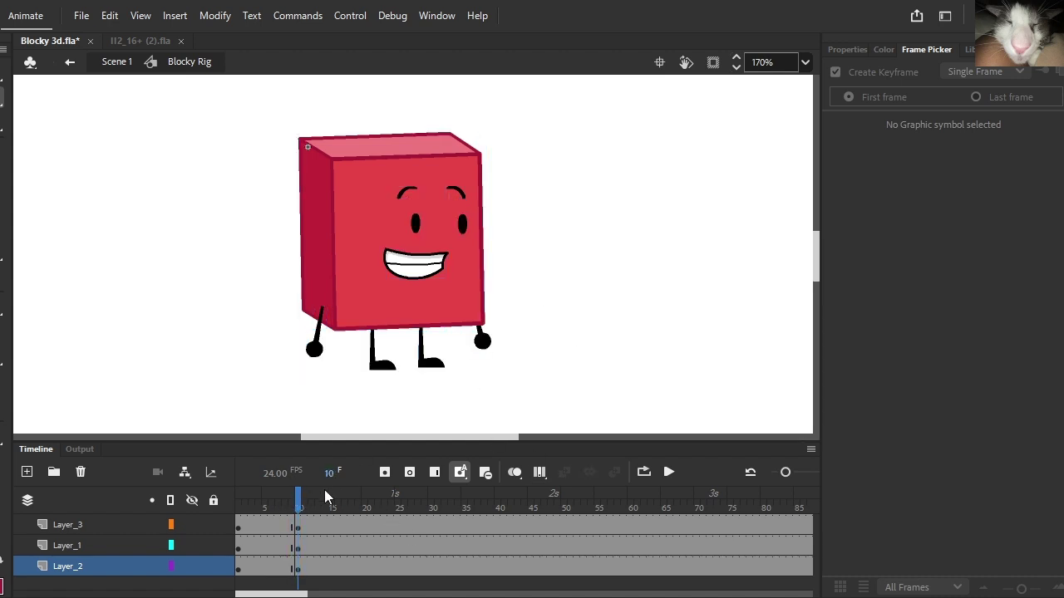
Step: At frame 10, duplicate the symbol of the arm on the block's side face as Arm Straight copy
{"action": "left_click_drag", "start_coordinate": [311, 504], "coordinate": [340, 522]}
{"action": "left_click", "coordinate": [490, 352]}
{"action": "left_click", "coordinate": [301, 504]}
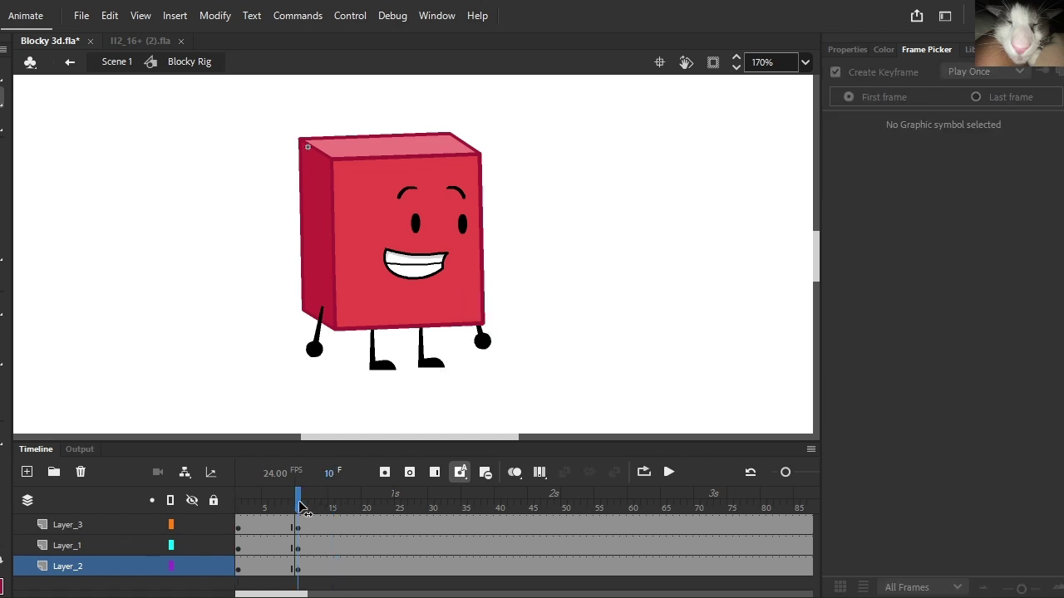
{"action": "left_click", "coordinate": [311, 346]}
{"action": "right_click", "coordinate": [311, 346]}
{"action": "left_click", "coordinate": [374, 513]}
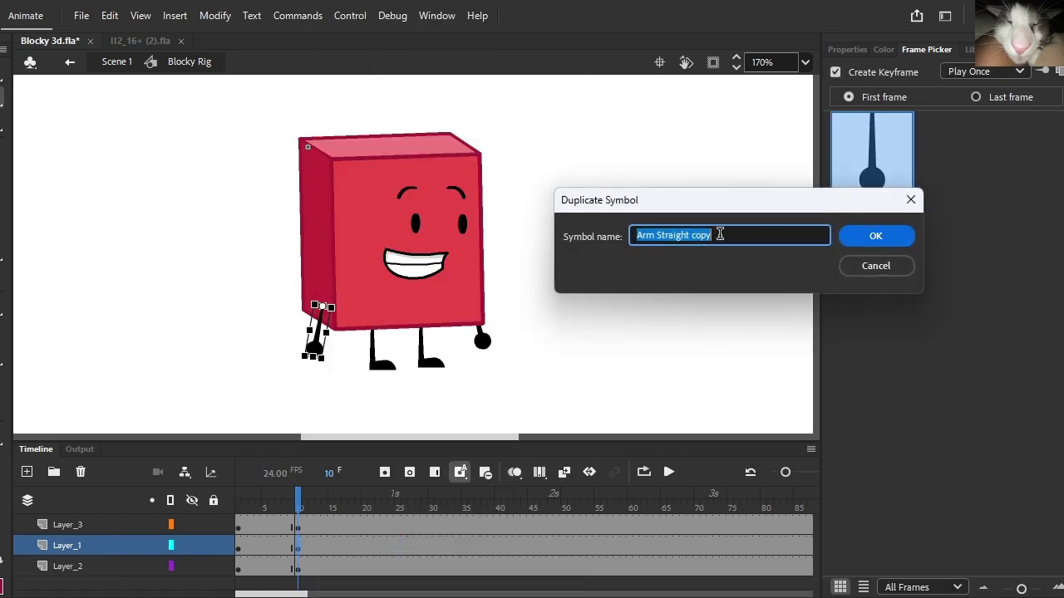
{"action": "left_click", "coordinate": [856, 238]}
{"action": "key", "text": "ctrl+equal"}
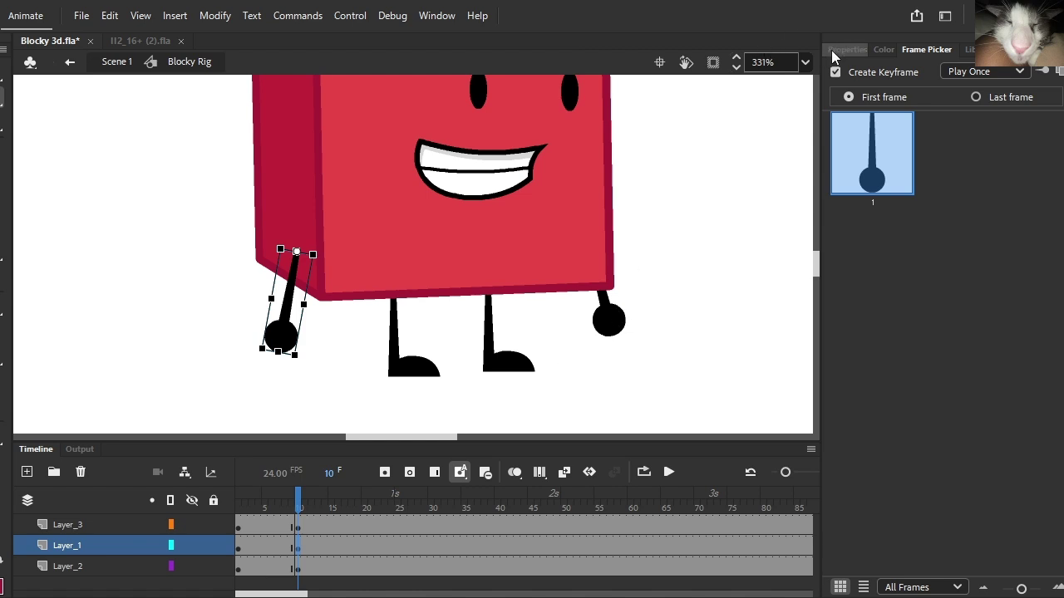
Step: Remove frames 1 to 9 from all three layers of the rig
{"action": "left_click", "coordinate": [844, 49]}
{"action": "left_click_drag", "start_coordinate": [251, 504], "coordinate": [224, 504]}
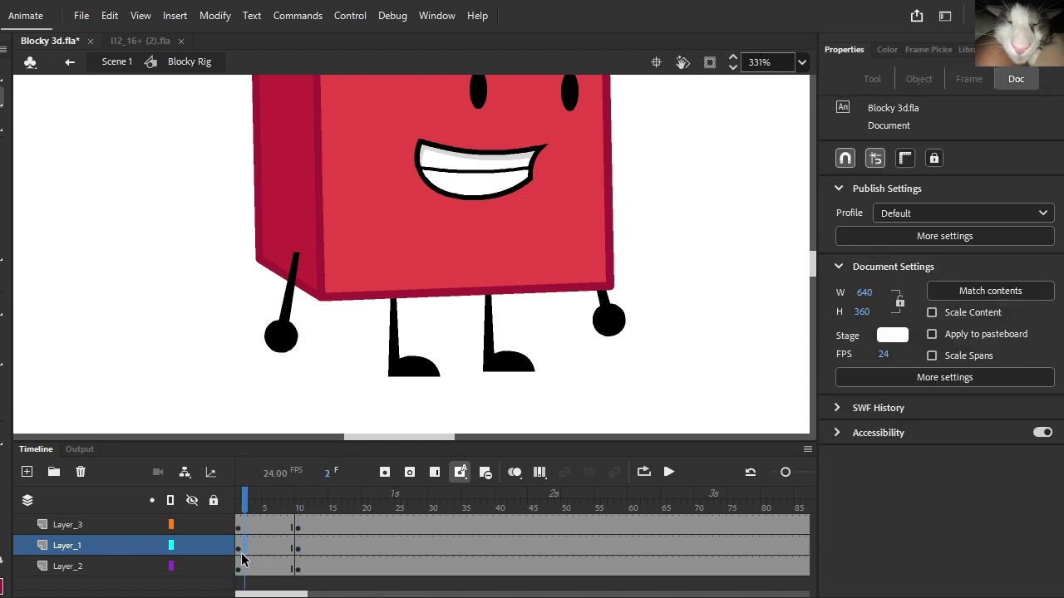
{"action": "left_click", "coordinate": [243, 555]}
{"action": "left_click_drag", "start_coordinate": [290, 565], "coordinate": [234, 480]}
{"action": "right_click", "coordinate": [252, 521]}
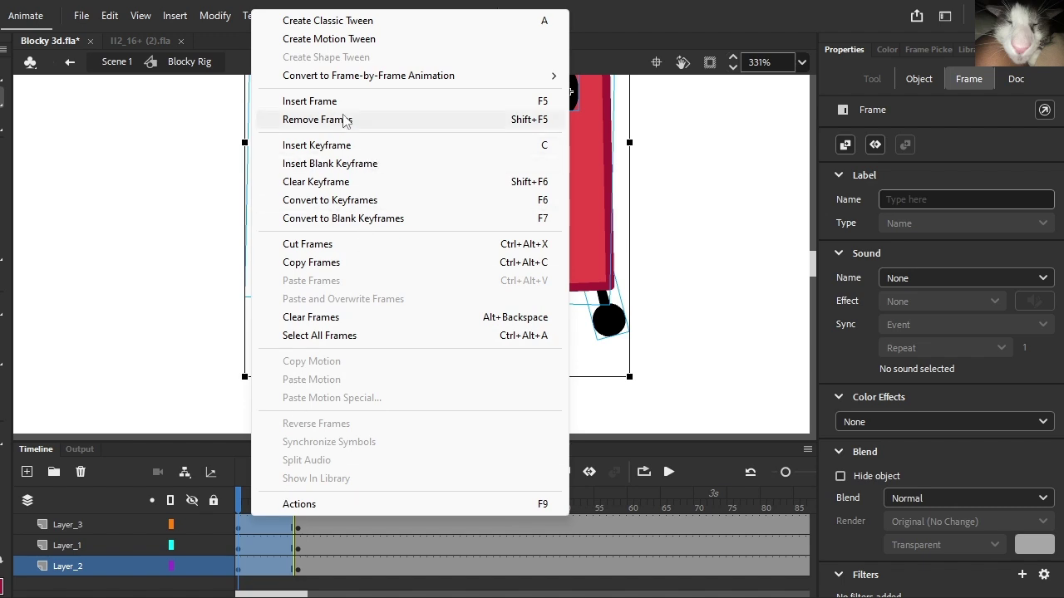
{"action": "left_click", "coordinate": [346, 122]}
Step: Distribute all of the character's parts to separate layers
{"action": "left_click", "coordinate": [406, 311]}
{"action": "right_click", "coordinate": [406, 311]}
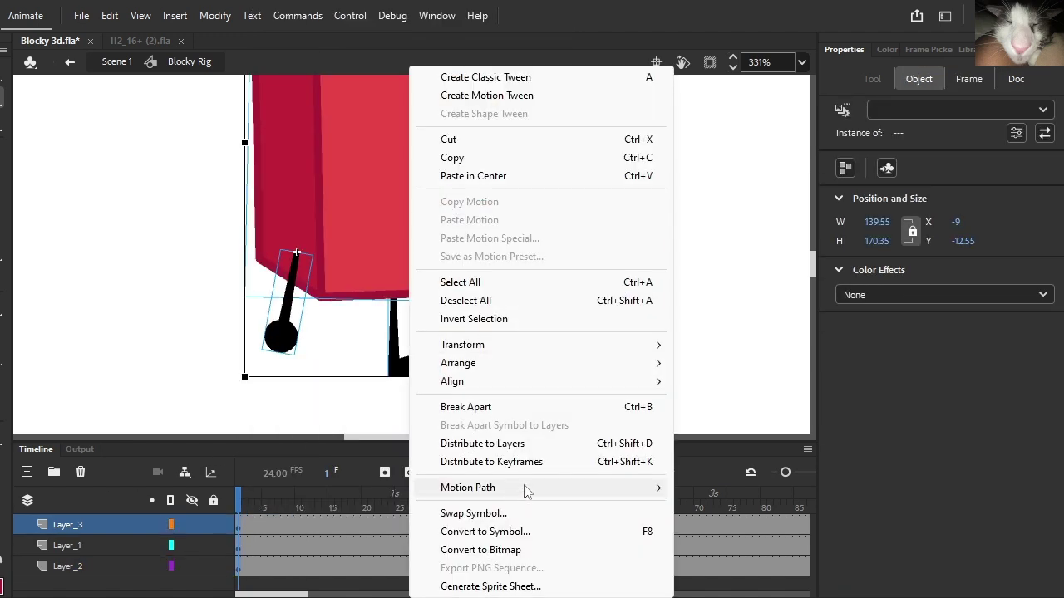
{"action": "left_click", "coordinate": [540, 444]}
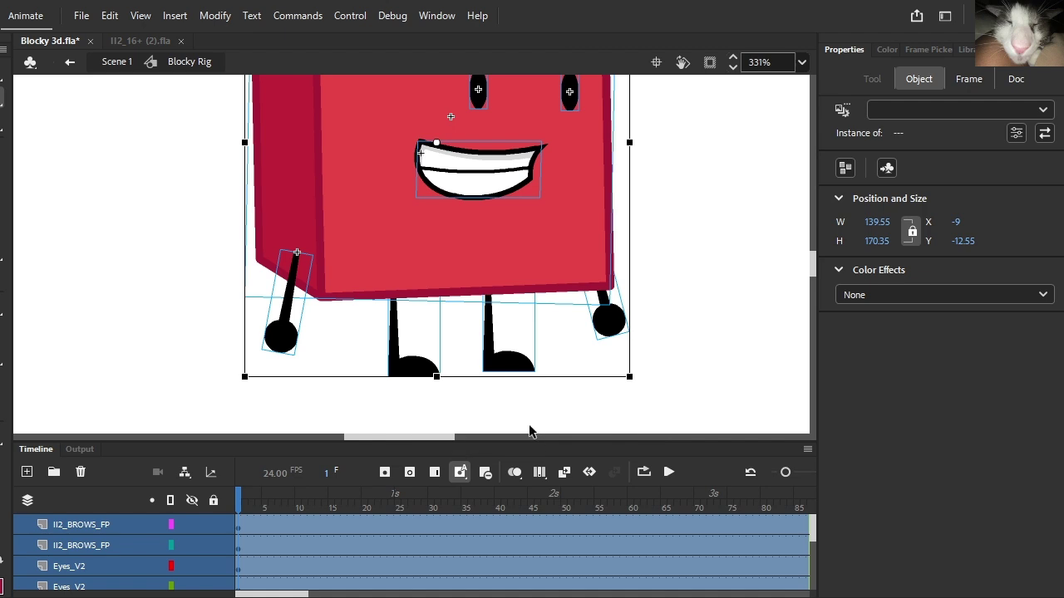
{"action": "left_click", "coordinate": [510, 395]}
{"action": "scroll", "coordinate": [508, 392], "scroll_direction": "down", "scroll_amount": 3}
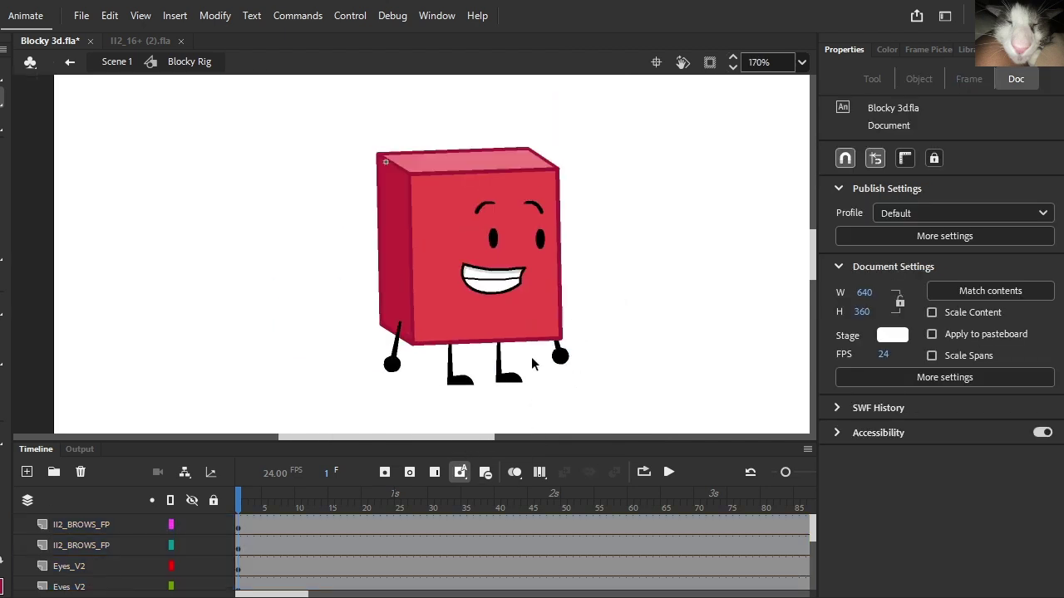
{"action": "left_click", "coordinate": [399, 373]}
{"action": "left_click", "coordinate": [432, 388]}
{"action": "scroll", "coordinate": [266, 175], "scroll_direction": "down", "scroll_amount": 1}
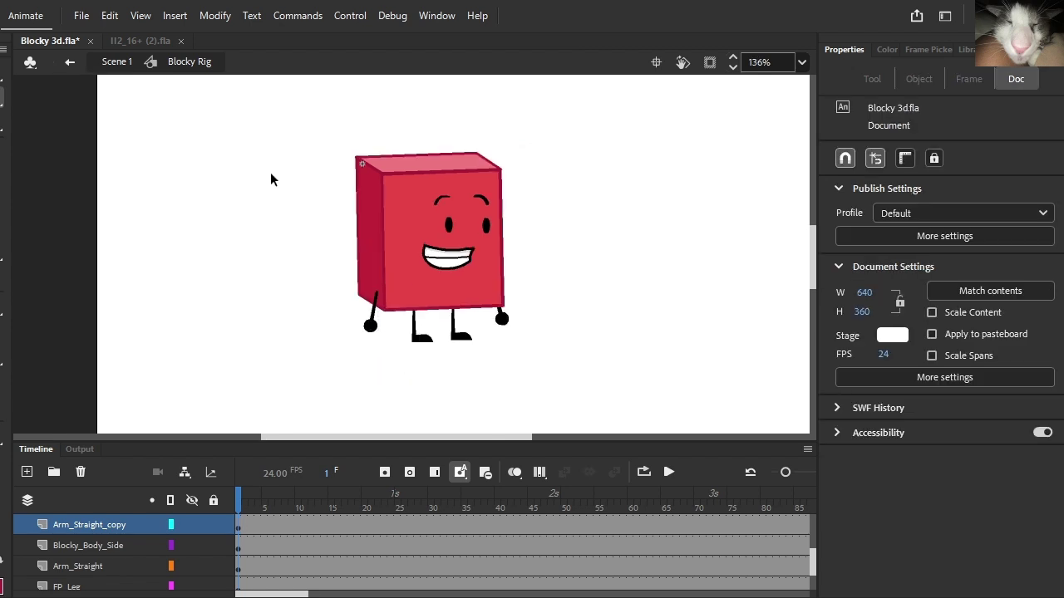
Step: Try skewing the body slightly along its top edge
{"action": "left_click", "coordinate": [395, 284]}
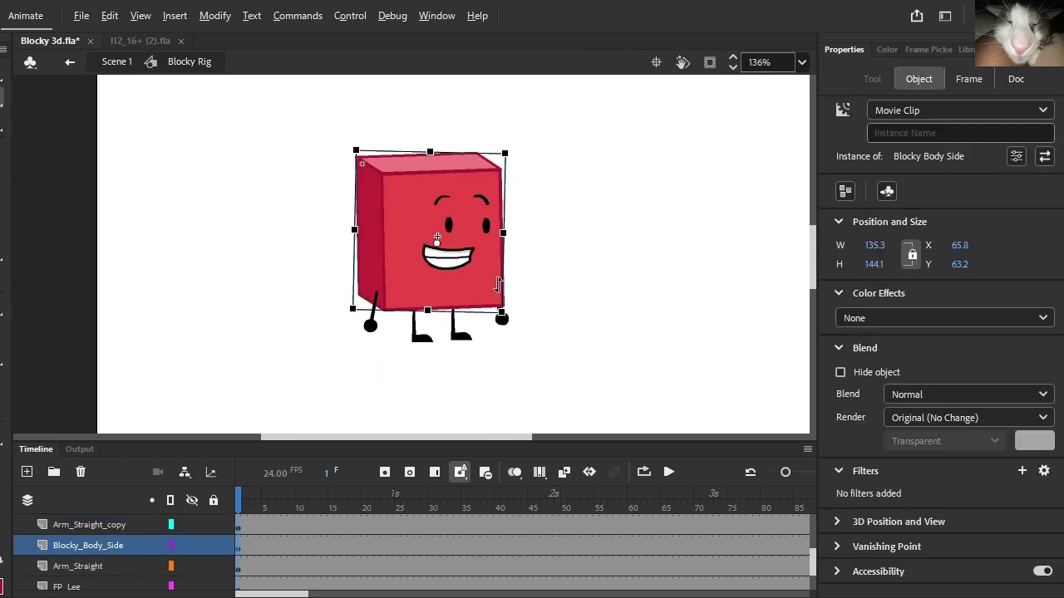
{"action": "left_click_drag", "start_coordinate": [458, 152], "coordinate": [461, 152]}
{"action": "key", "text": "ctrl+z"}
Step: Inside the Blocky Body Side symbol, extend the frames of all three layers and return to the Blocky Rig symbol
{"action": "double_click", "coordinate": [452, 296]}
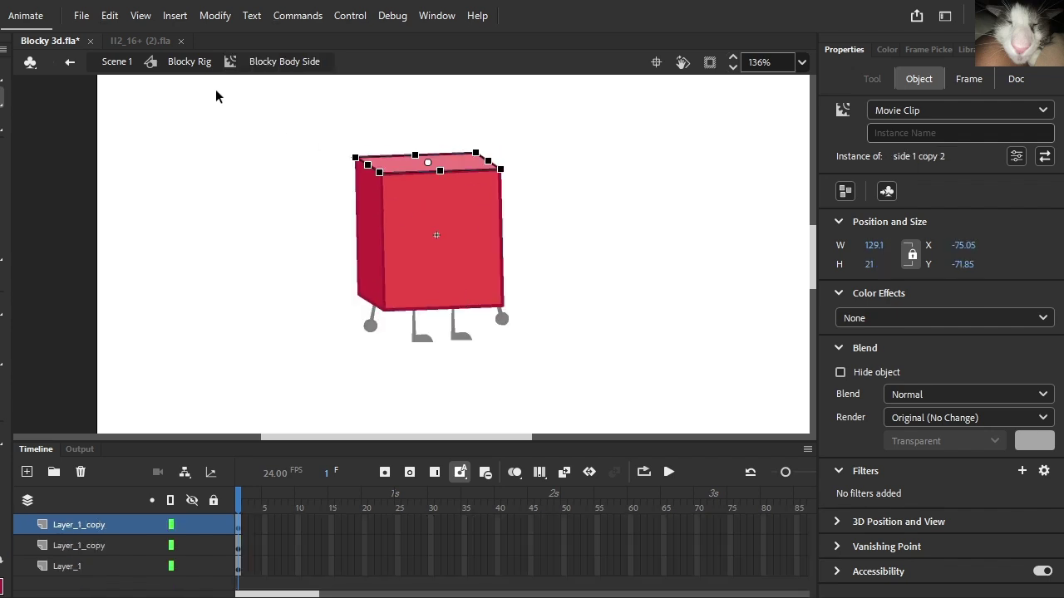
{"action": "scroll", "coordinate": [564, 525], "scroll_direction": "right", "scroll_amount": 5}
{"action": "left_click_drag", "start_coordinate": [644, 524], "coordinate": [658, 568]}
{"action": "left_click", "coordinate": [435, 475]}
{"action": "left_click_drag", "start_coordinate": [277, 499], "coordinate": [81, 472]}
{"action": "left_click", "coordinate": [188, 63]}
Step: Set the type of the Blocky Body Side instance to Graphic
{"action": "left_click", "coordinate": [934, 112]}
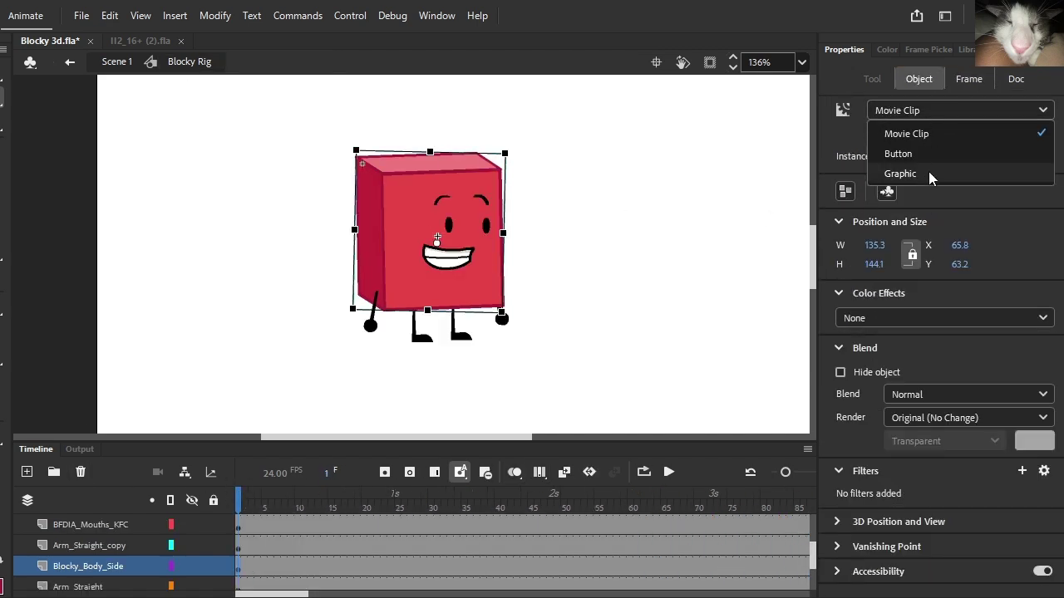
{"action": "left_click", "coordinate": [928, 173]}
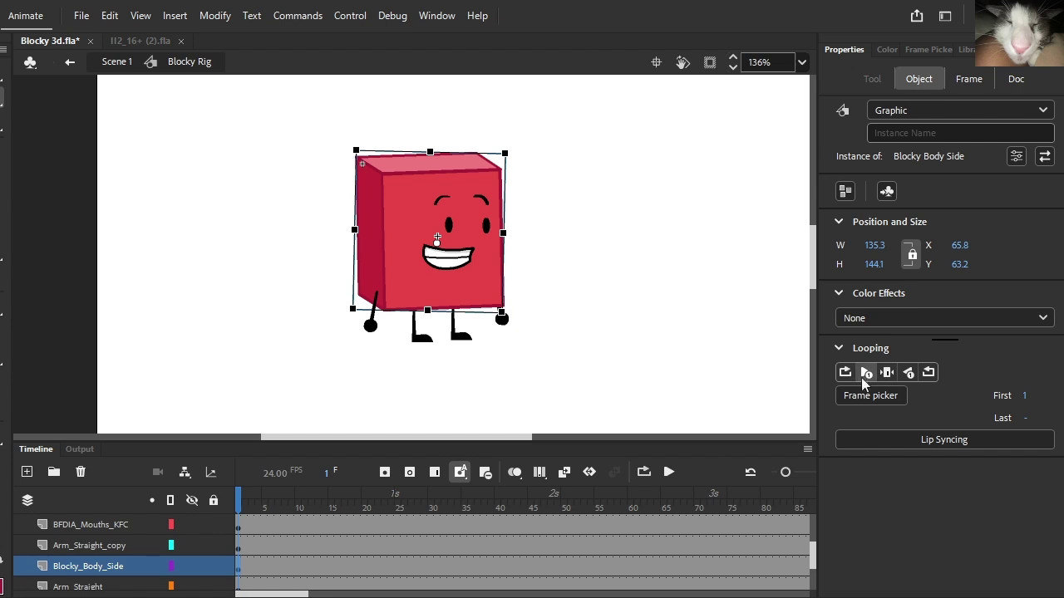
{"action": "left_click", "coordinate": [582, 366]}
{"action": "scroll", "coordinate": [456, 269], "scroll_direction": "up", "scroll_amount": 3}
{"action": "left_click", "coordinate": [444, 250]}
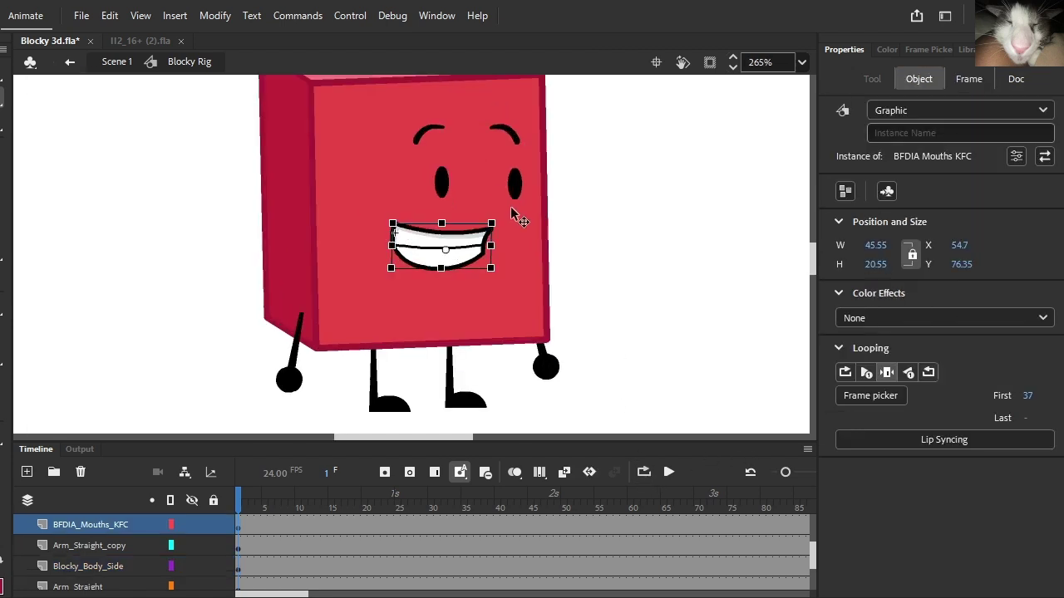
{"action": "left_click", "coordinate": [580, 304]}
Step: Try inserting keyframes at frame 10 of the rig's timeline, and return to frame 1
{"action": "left_click", "coordinate": [306, 499]}
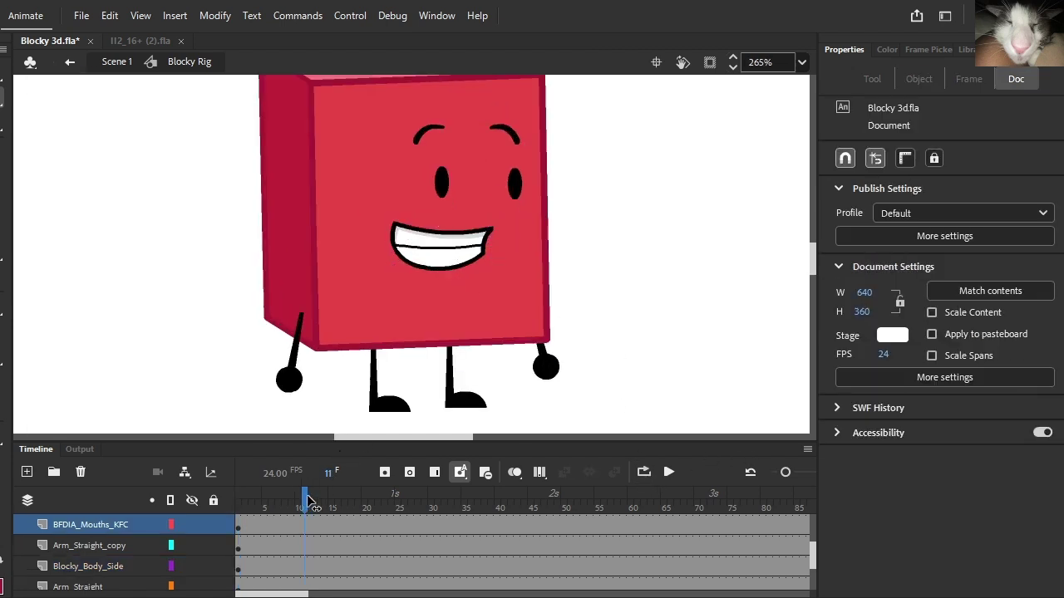
{"action": "left_click", "coordinate": [299, 496]}
{"action": "left_click", "coordinate": [385, 472]}
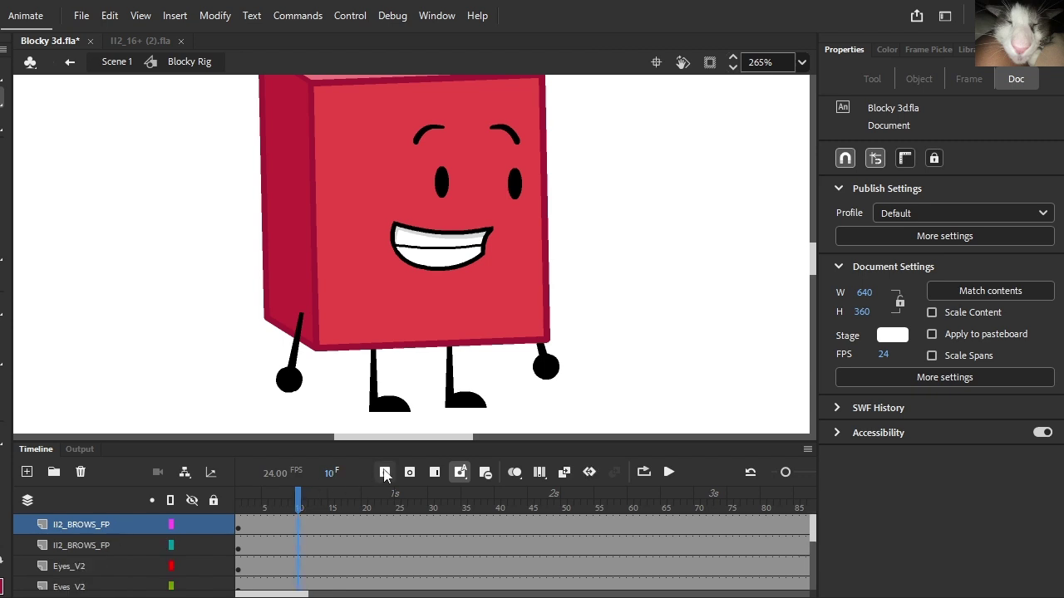
{"action": "left_click", "coordinate": [655, 345]}
{"action": "key", "text": "ctrl+z"}
{"action": "left_click", "coordinate": [237, 502]}
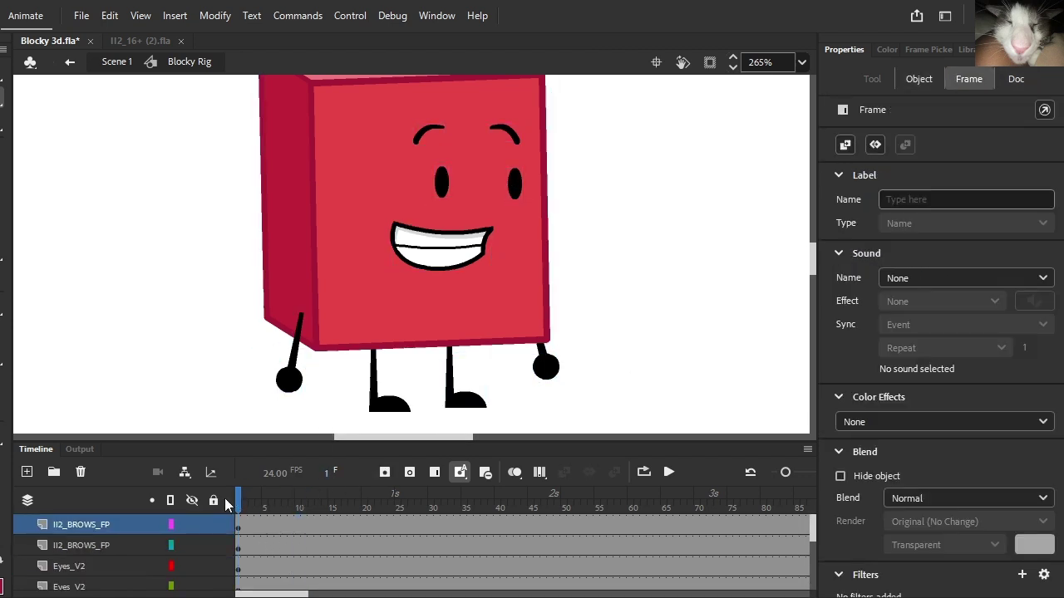
Step: Inside the Arm Straight copy symbol, extend Layer_2 to frame 100
{"action": "left_click", "coordinate": [287, 408]}
{"action": "double_click", "coordinate": [287, 384]}
{"action": "left_click_drag", "start_coordinate": [438, 525], "coordinate": [739, 525]}
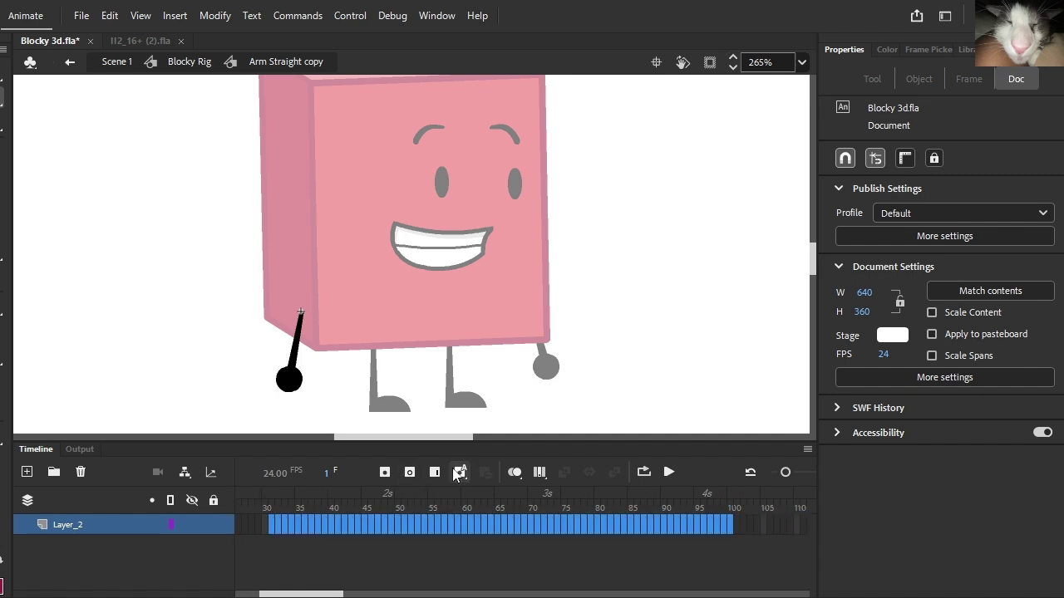
{"action": "left_click", "coordinate": [429, 515]}
{"action": "left_click_drag", "start_coordinate": [423, 508], "coordinate": [52, 513]}
{"action": "left_click", "coordinate": [217, 406]}
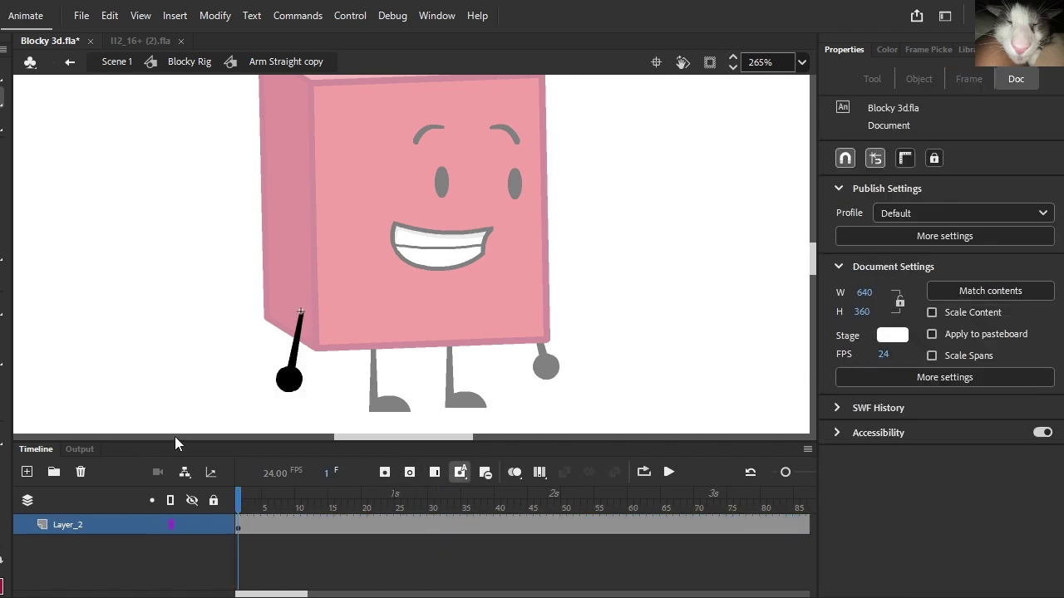
Step: Set up the Line tool with a stroke size of 1 and the stroke colour #66FF00
{"action": "scroll", "coordinate": [221, 408], "scroll_direction": "up", "scroll_amount": 2}
{"action": "key", "text": "ctrl+equal"}
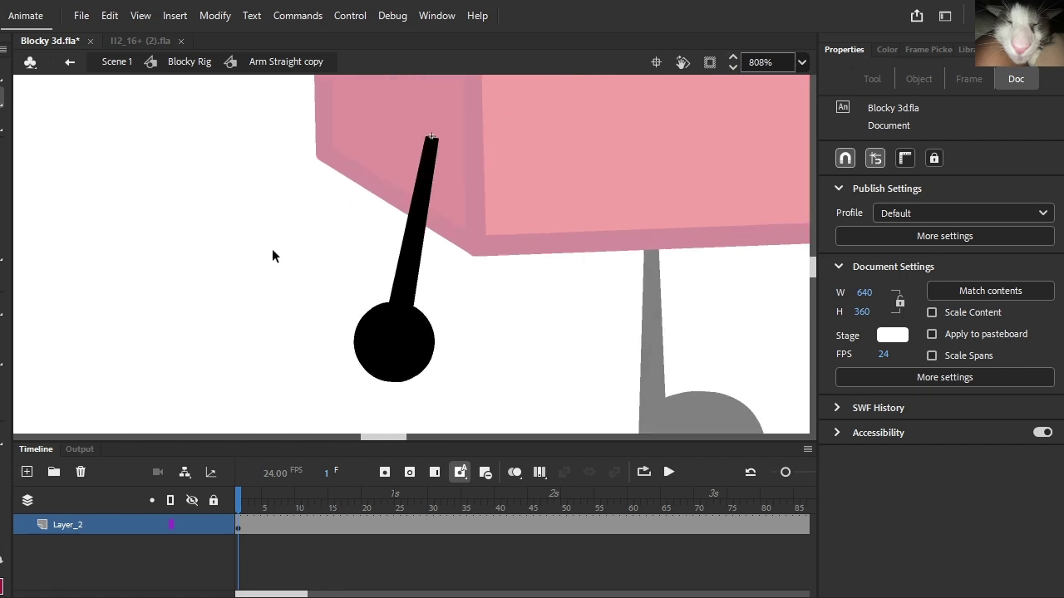
{"action": "key", "text": "ctrl+equal"}
{"action": "key", "text": "n"}
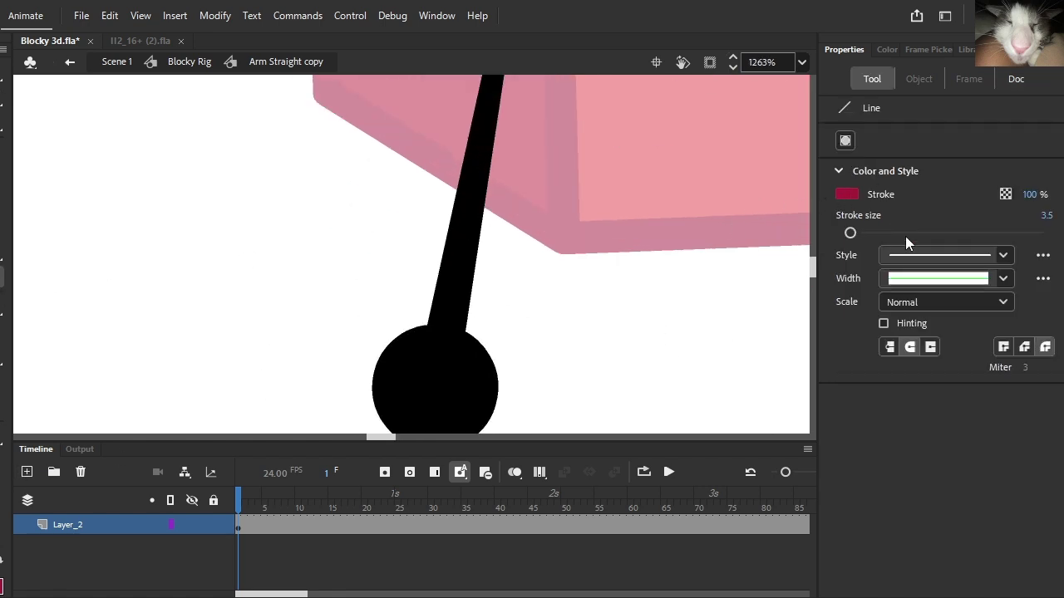
{"action": "left_click", "coordinate": [1047, 215]}
{"action": "type", "text": "1"}
{"action": "key", "text": "Return"}
{"action": "left_click", "coordinate": [846, 193]}
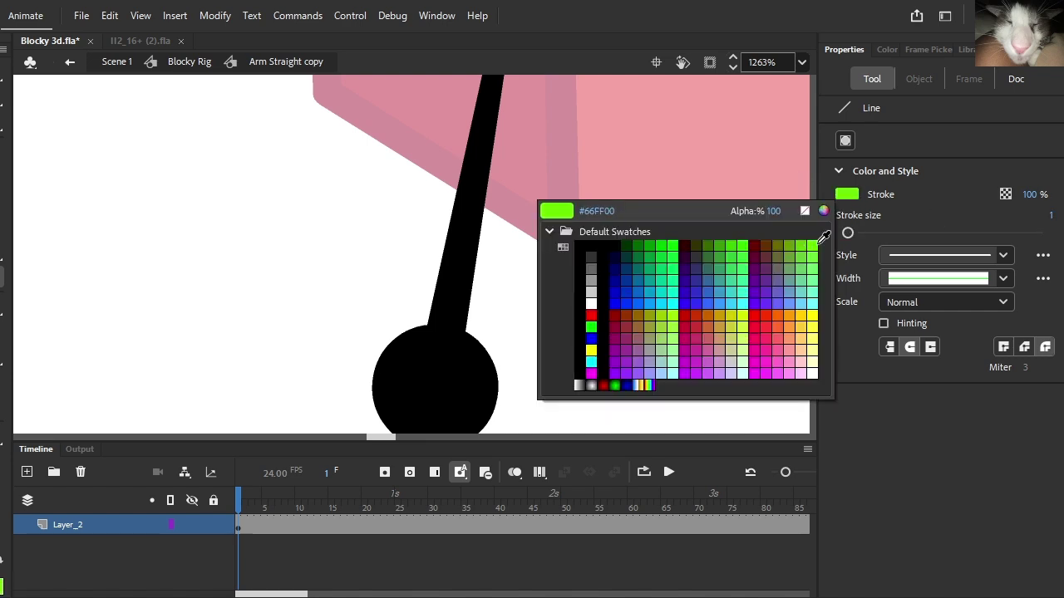
{"action": "left_click", "coordinate": [811, 246]}
Step: Draw a short green line across the arm where it meets the round hand
{"action": "mouse_move", "coordinate": [417, 323]}
{"action": "left_mouse_down"}
{"action": "mouse_move", "coordinate": [478, 329]}
{"action": "mouse_move", "coordinate": [494, 344]}
{"action": "left_mouse_up"}
{"action": "key", "text": "ctrl+z"}
{"action": "scroll", "coordinate": [422, 311], "scroll_direction": "up", "scroll_amount": 1}
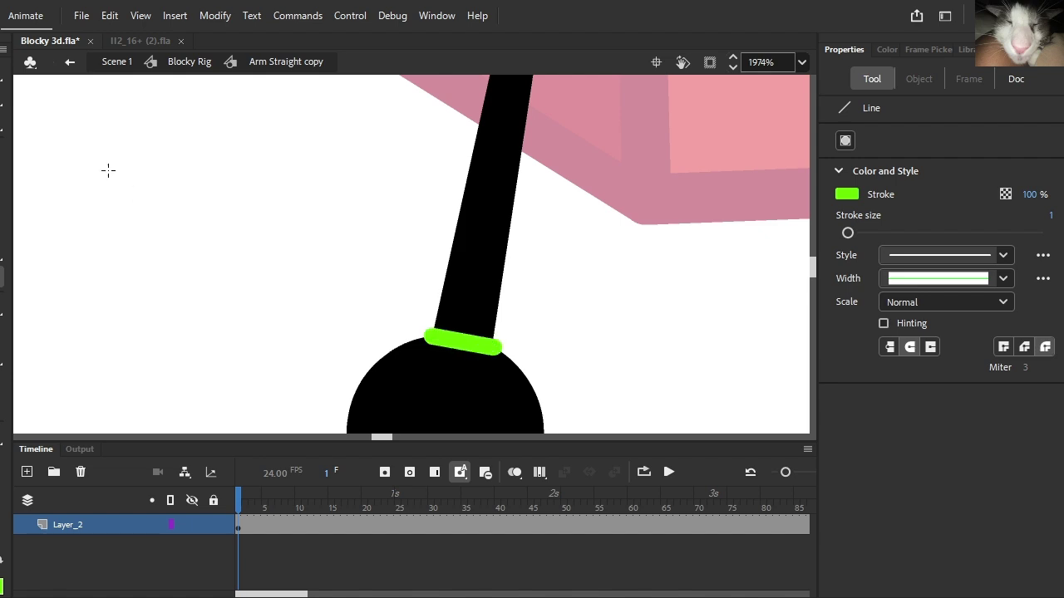
Step: Delete the arm's black shaft and the green dividing line, keeping only the round hand
{"action": "key", "text": "v"}
{"action": "left_click", "coordinate": [447, 281]}
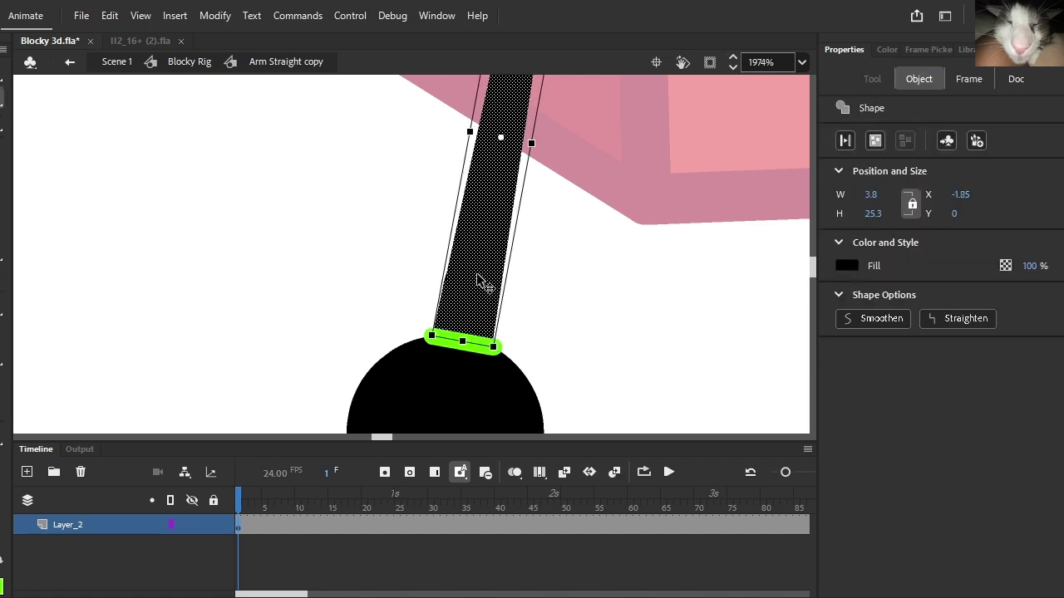
{"action": "key", "text": "Delete"}
{"action": "left_click_drag", "start_coordinate": [474, 285], "coordinate": [484, 298]}
{"action": "key", "text": "Delete"}
{"action": "left_click", "coordinate": [482, 341]}
{"action": "key", "text": "Delete"}
{"action": "left_click", "coordinate": [470, 381]}
{"action": "left_click", "coordinate": [931, 320]}
{"action": "left_click", "coordinate": [508, 217]}
{"action": "scroll", "coordinate": [505, 216], "scroll_direction": "down", "scroll_amount": 4}
{"action": "key", "text": "ctrl+z"}
{"action": "key", "text": "ctrl+z"}
{"action": "left_click", "coordinate": [736, 319]}
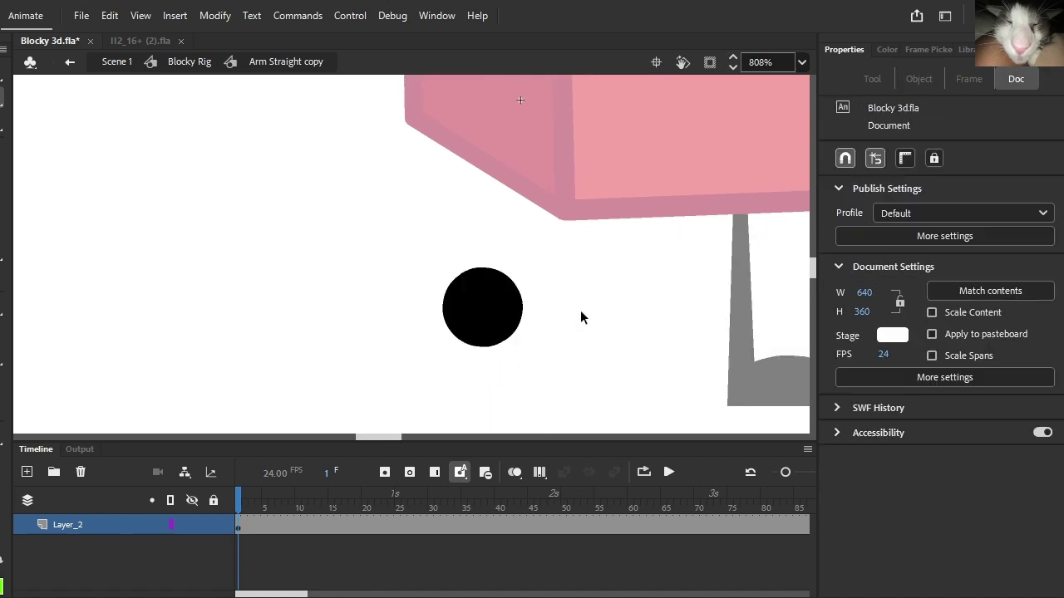
Step: Add a layer above Layer_2 and set up the Line tool with a black stroke of size 3.8
{"action": "left_click", "coordinate": [26, 471]}
{"action": "left_click", "coordinate": [2, 278]}
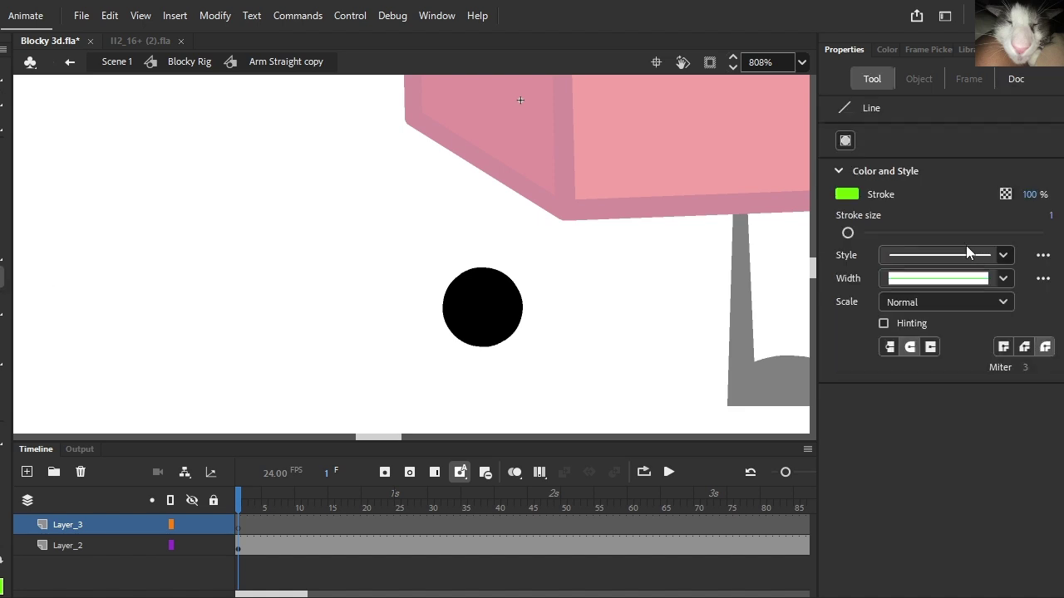
{"action": "left_click", "coordinate": [1051, 215]}
{"action": "type", "text": "4"}
{"action": "key", "text": "Return"}
{"action": "left_click", "coordinate": [846, 194]}
{"action": "left_click", "coordinate": [588, 243]}
{"action": "left_click", "coordinate": [1048, 215]}
{"action": "type", "text": "3.8"}
{"action": "key", "text": "Return"}
Step: Draw a straight arm line with uniform width and flat ends from the body's side down to the hand
{"action": "left_click_drag", "start_coordinate": [531, 125], "coordinate": [495, 260]}
{"action": "key", "text": "ctrl+z"}
{"action": "left_click", "coordinate": [929, 278]}
{"action": "left_click", "coordinate": [939, 300]}
{"action": "left_click", "coordinate": [892, 349]}
{"action": "left_click_drag", "start_coordinate": [513, 150], "coordinate": [482, 294]}
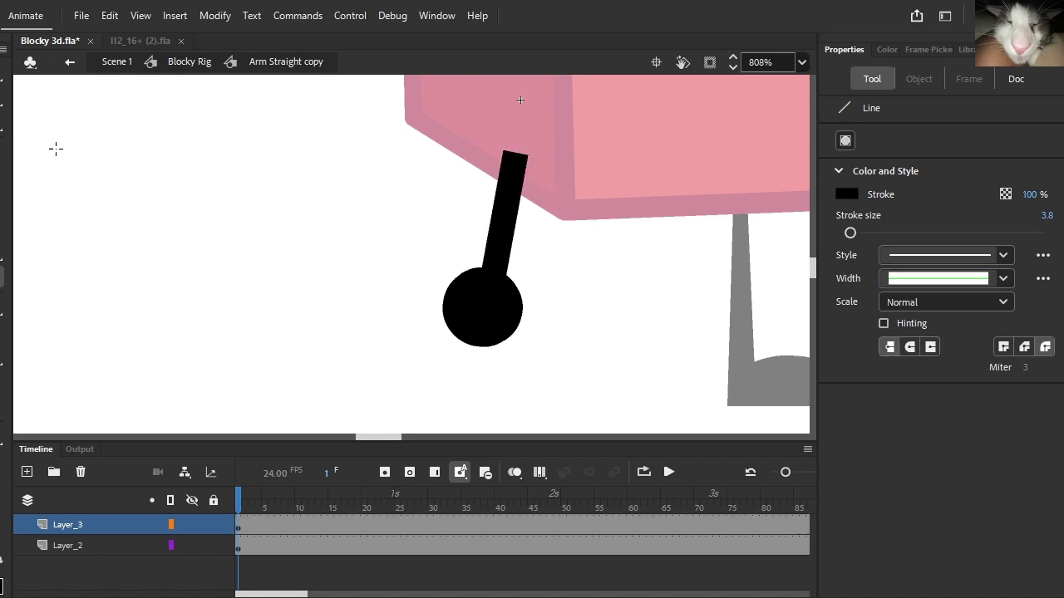
Step: Set the arm line's stroke size to 3
{"action": "key", "text": "v"}
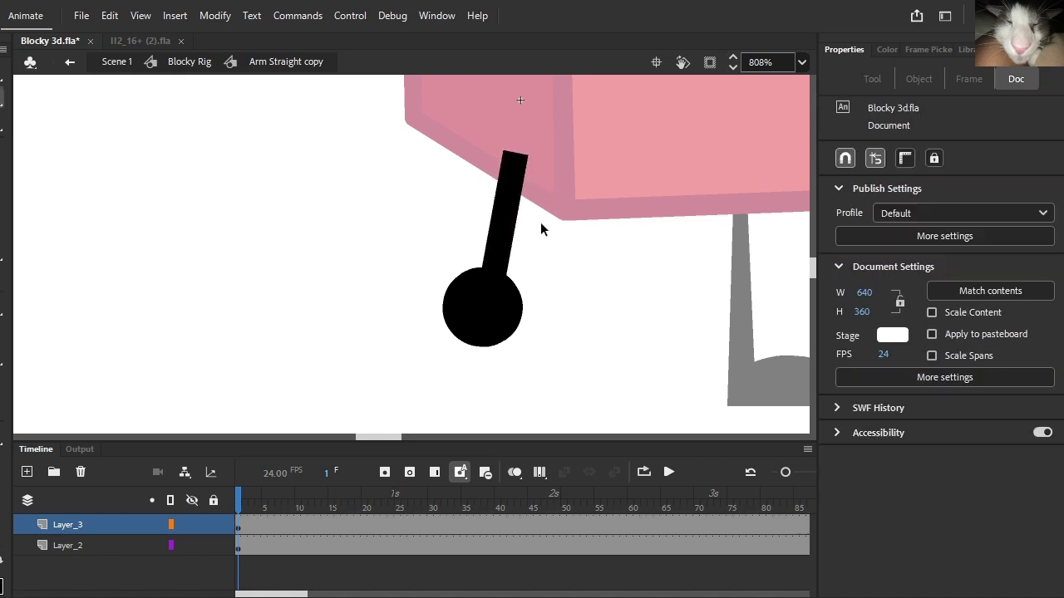
{"action": "left_click", "coordinate": [520, 205]}
{"action": "left_click", "coordinate": [1035, 286]}
{"action": "type", "text": "3"}
{"action": "left_click", "coordinate": [611, 258]}
Step: Nudge the arm line up and adjust its upper end near the symbol's registration point
{"action": "left_click", "coordinate": [516, 232]}
{"action": "left_click_drag", "start_coordinate": [516, 231], "coordinate": [505, 223]}
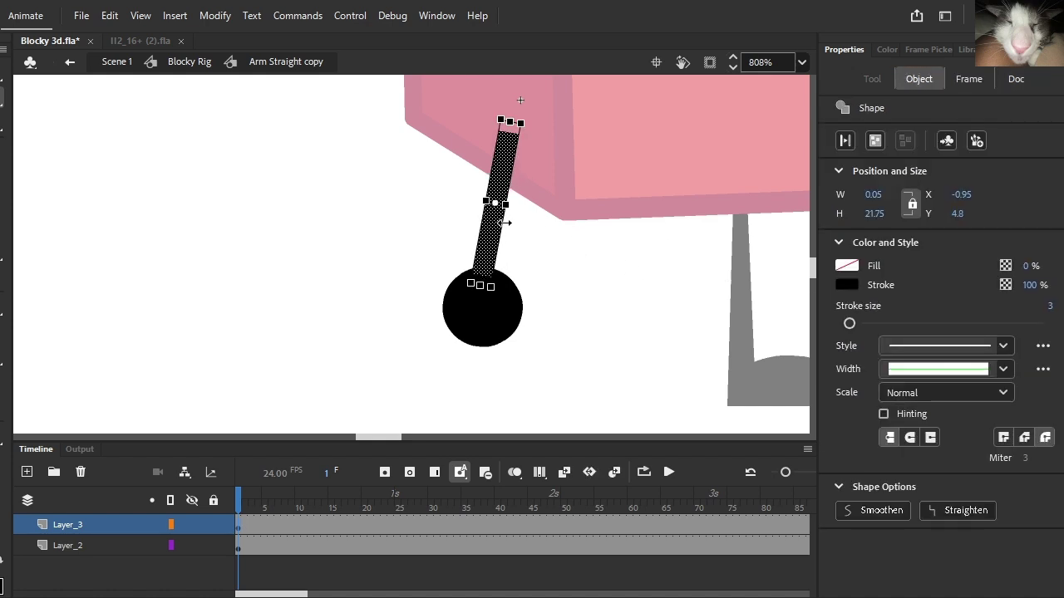
{"action": "key", "text": "ctrl+z"}
{"action": "key", "text": "Up"}
{"action": "key", "text": "Up"}
{"action": "key", "text": "Up"}
{"action": "left_click", "coordinate": [557, 262]}
{"action": "scroll", "coordinate": [536, 163], "scroll_direction": "up", "scroll_amount": 2}
{"action": "left_click_drag", "start_coordinate": [512, 117], "coordinate": [516, 109]}
Step: Compare the redrawn arm with the opposite arm in the Blocky Rig symbol
{"action": "scroll", "coordinate": [515, 170], "scroll_direction": "down", "scroll_amount": 6}
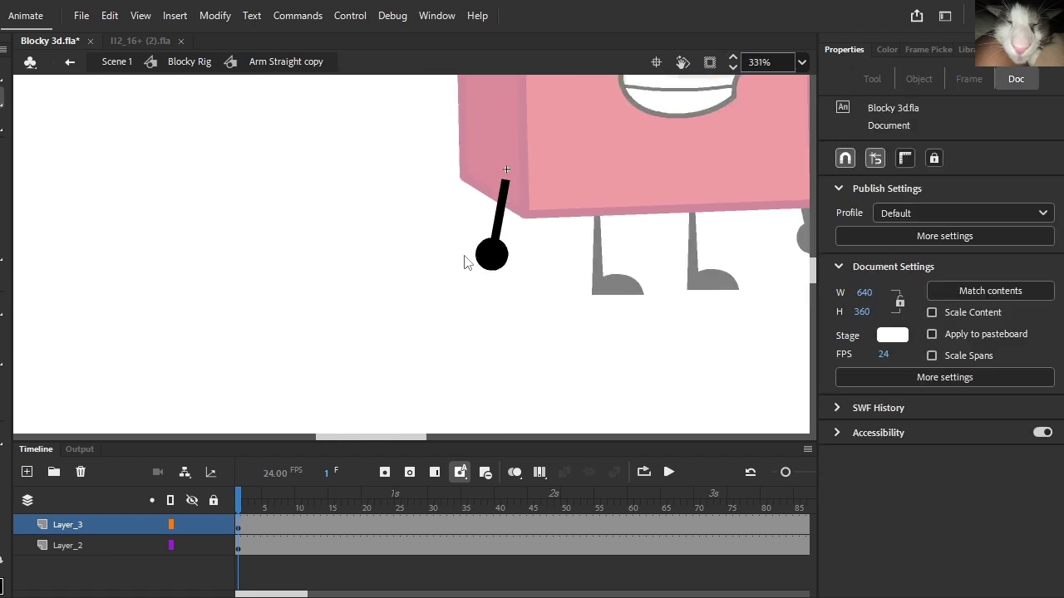
{"action": "scroll", "coordinate": [532, 241], "scroll_direction": "right", "scroll_amount": 3}
{"action": "left_click", "coordinate": [124, 63]}
{"action": "double_click", "coordinate": [576, 231]}
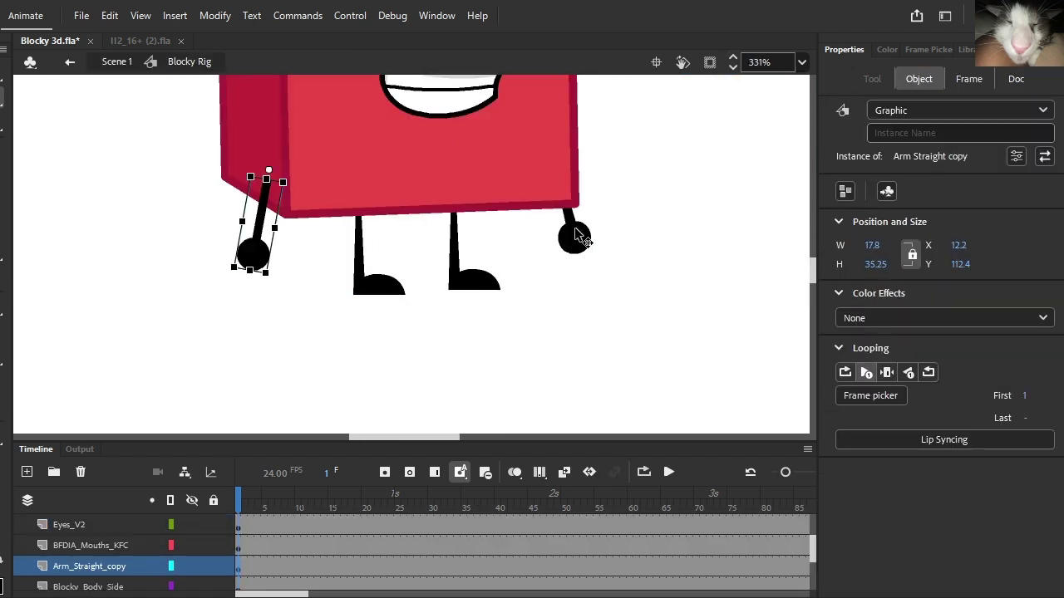
{"action": "double_click", "coordinate": [578, 236]}
{"action": "left_click", "coordinate": [204, 62]}
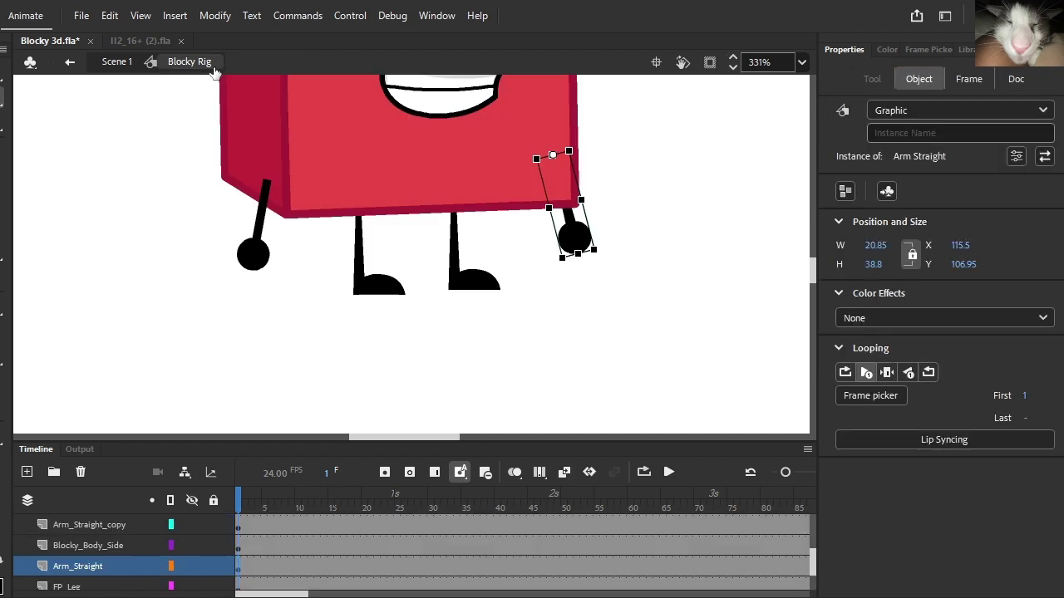
Step: Reopen the Arm Straight copy symbol and taper the arm line so it narrows toward the shoulder
{"action": "double_click", "coordinate": [264, 259]}
{"action": "scroll", "coordinate": [262, 206], "scroll_direction": "up", "scroll_amount": 3}
{"action": "left_click", "coordinate": [275, 199]}
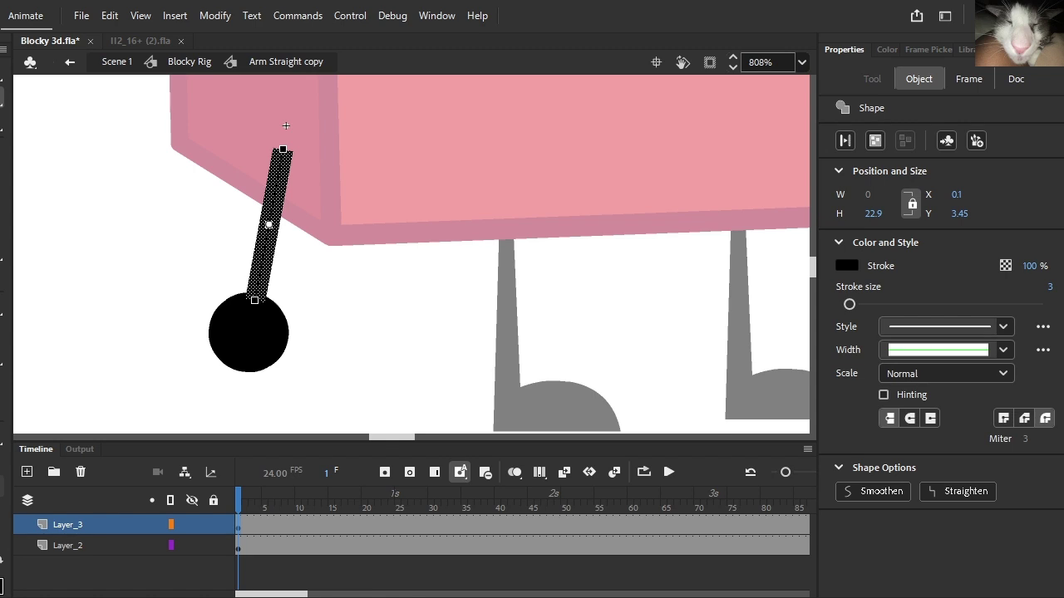
{"action": "left_click", "coordinate": [408, 268]}
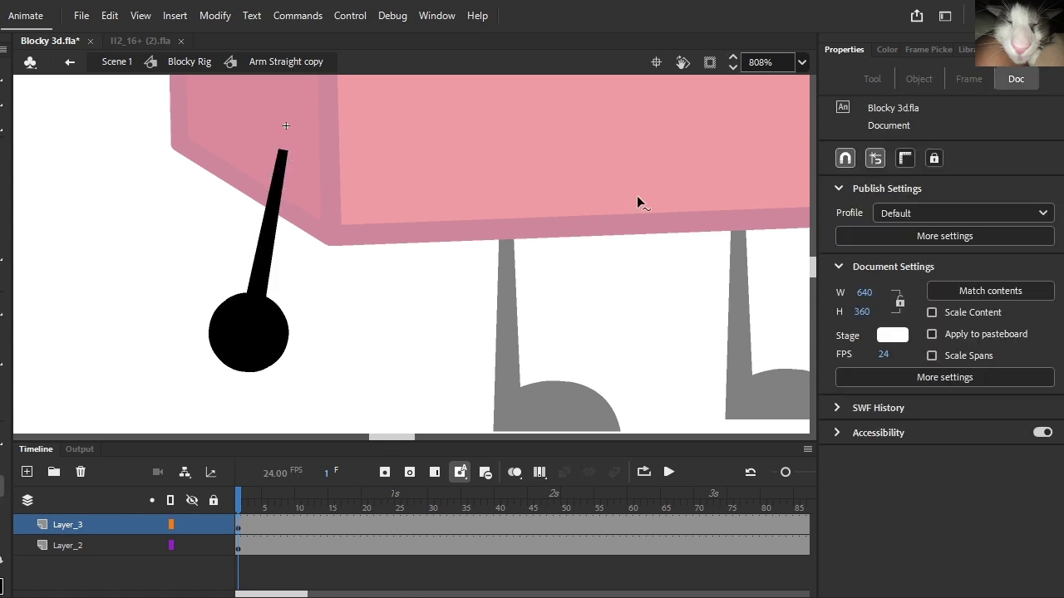
Step: Set the tapered arm line's stroke size to 3.5
{"action": "left_click", "coordinate": [277, 208]}
{"action": "left_click", "coordinate": [1037, 286]}
{"action": "type", "text": "3.5"}
{"action": "left_click", "coordinate": [574, 327]}
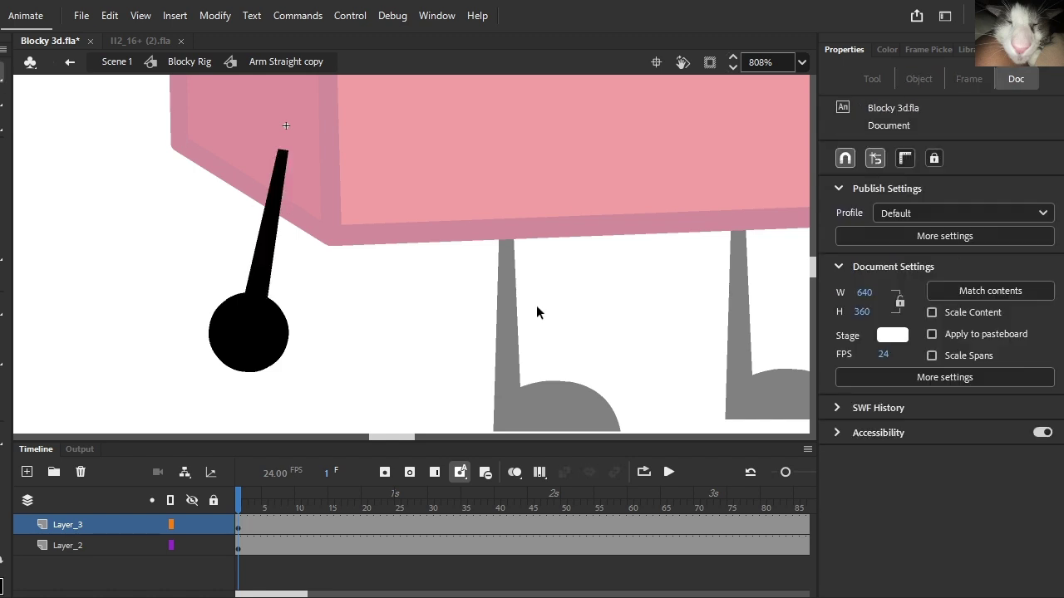
{"action": "scroll", "coordinate": [428, 247], "scroll_direction": "down", "scroll_amount": 4}
{"action": "scroll", "coordinate": [231, 265], "scroll_direction": "down", "scroll_amount": 2}
{"action": "scroll", "coordinate": [313, 281], "scroll_direction": "up", "scroll_amount": 5}
Step: Save the arm line's taper as a width profile named Arm and check it in the profile list
{"action": "left_click", "coordinate": [318, 207]}
{"action": "scroll", "coordinate": [316, 88], "scroll_direction": "up", "scroll_amount": 4}
{"action": "left_click", "coordinate": [1043, 350]}
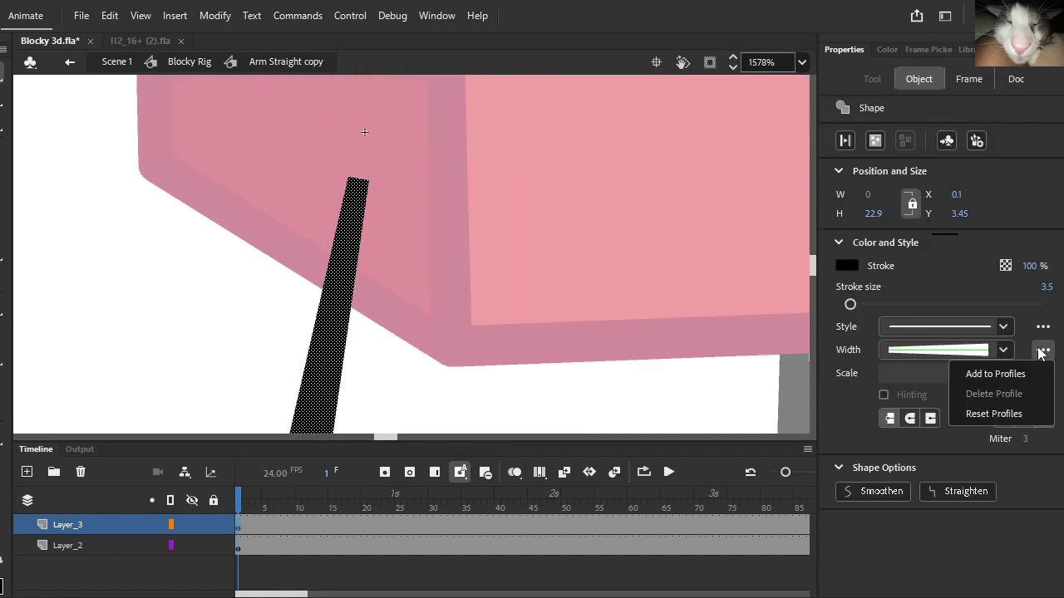
{"action": "left_click", "coordinate": [1037, 374]}
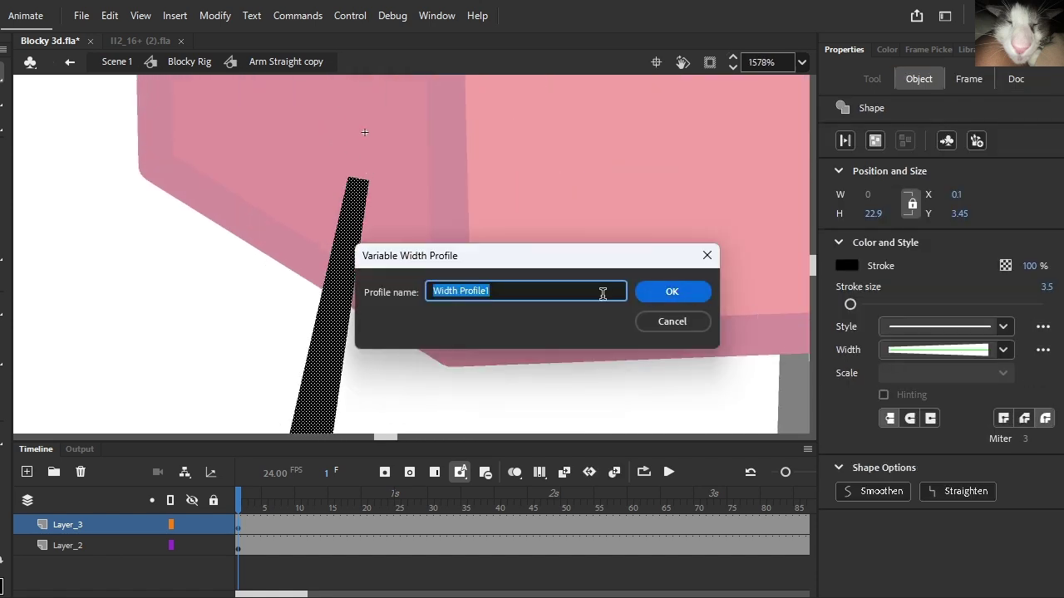
{"action": "type", "text": "AR"}
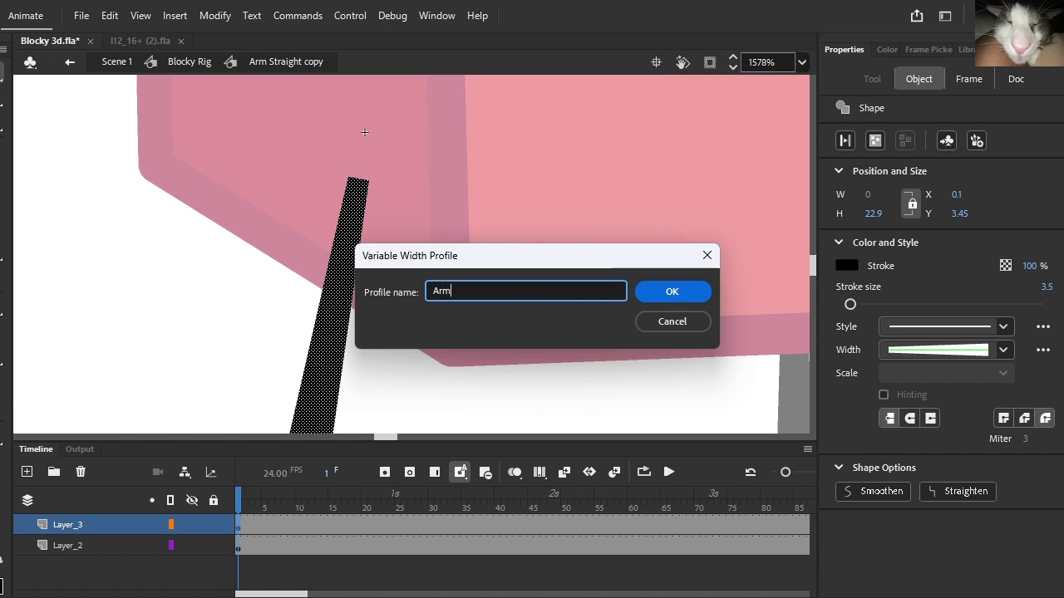
{"action": "left_click", "coordinate": [660, 293]}
{"action": "left_click", "coordinate": [914, 350]}
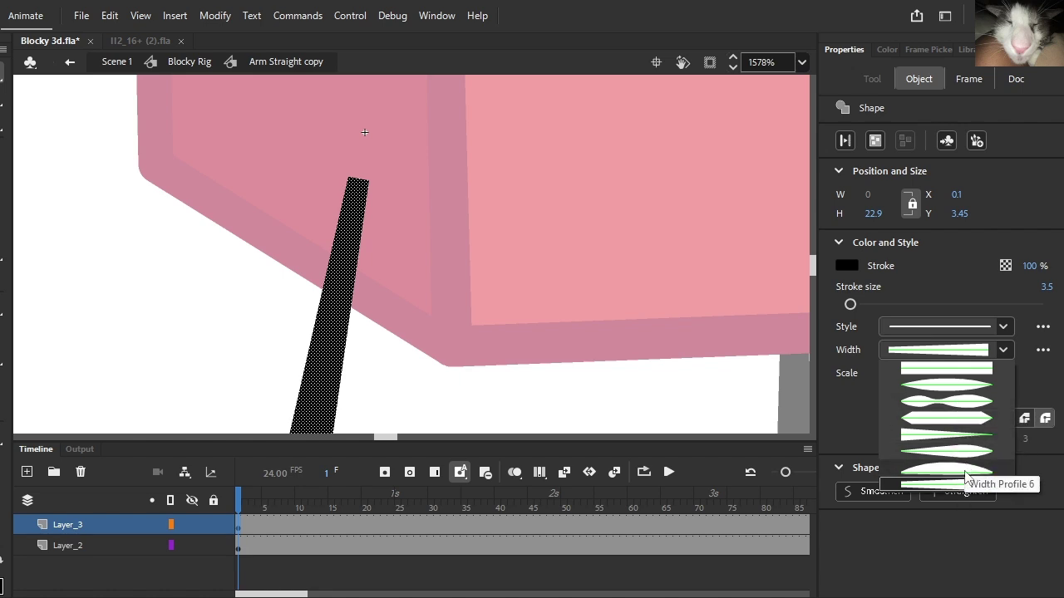
{"action": "left_click", "coordinate": [645, 339]}
{"action": "scroll", "coordinate": [449, 281], "scroll_direction": "down", "scroll_amount": 5}
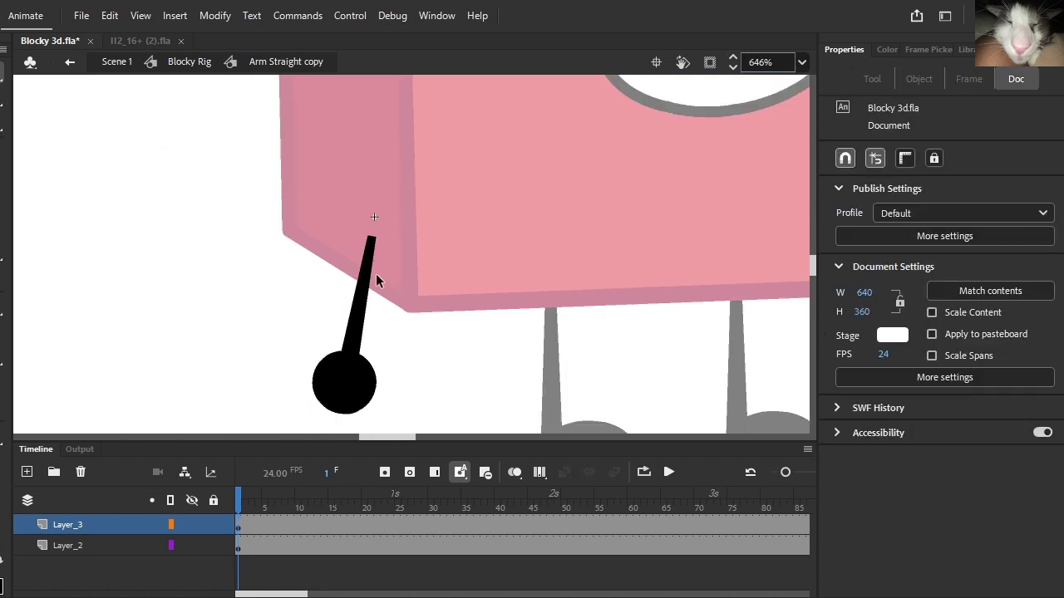
Step: Copy the finished arm artwork from Arm Straight copy and use it to replace the arm inside Arm Straight
{"action": "scroll", "coordinate": [245, 359], "scroll_direction": "up", "scroll_amount": 2}
{"action": "key", "text": "ctrl+a"}
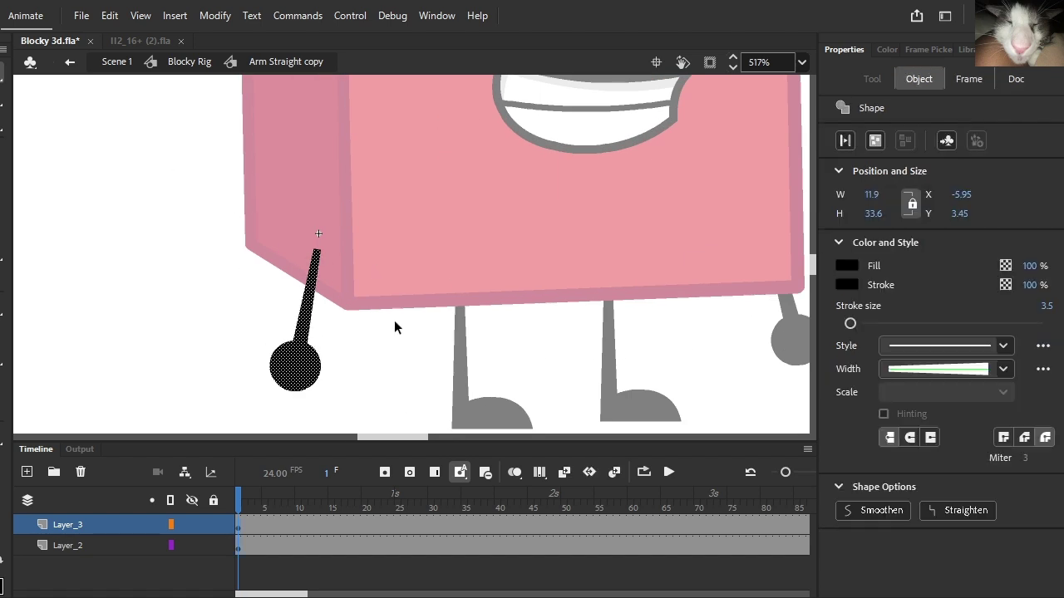
{"action": "left_click", "coordinate": [205, 63]}
{"action": "scroll", "coordinate": [540, 308], "scroll_direction": "right", "scroll_amount": 3}
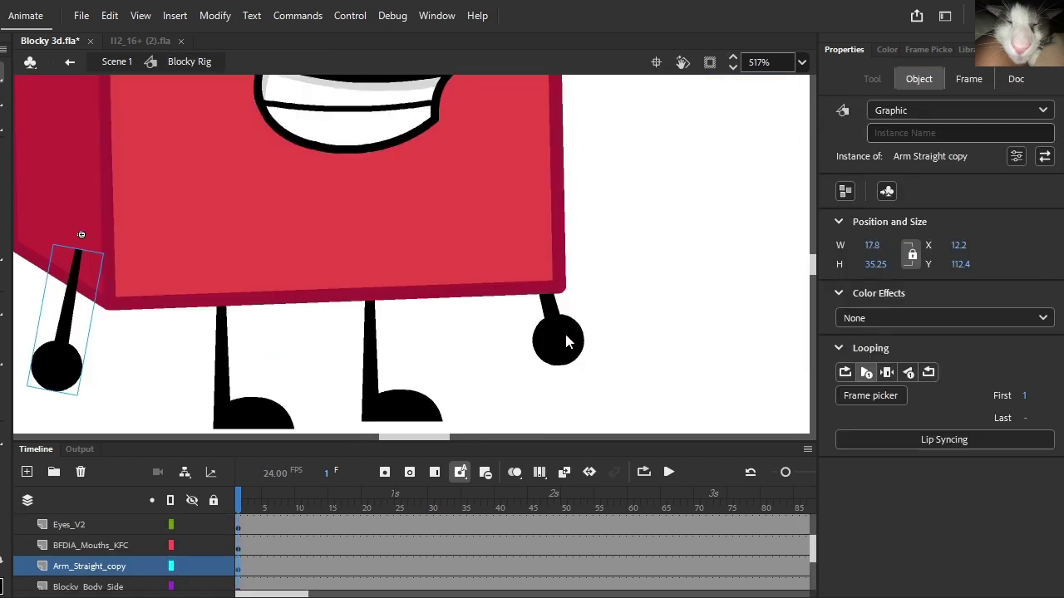
{"action": "double_click", "coordinate": [564, 337]}
{"action": "key", "text": "ctrl+a"}
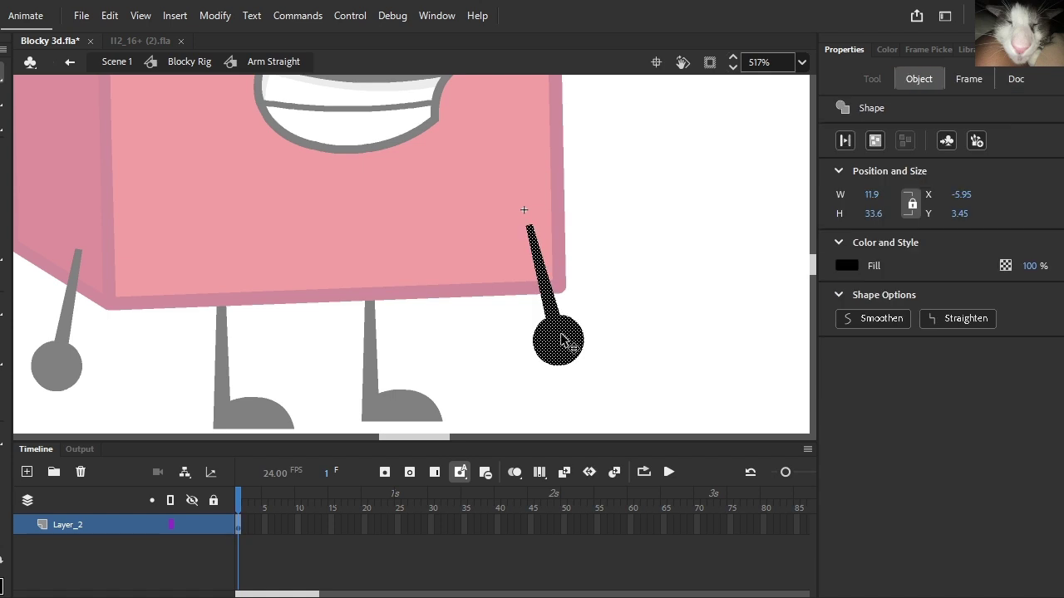
{"action": "right_click", "coordinate": [560, 339]}
{"action": "left_click", "coordinate": [703, 500]}
{"action": "key", "text": "ctrl+z"}
Step: Move the round hand onto its own new layer in place, and put that layer below Layer_2
{"action": "left_click", "coordinate": [584, 320]}
{"action": "left_click", "coordinate": [572, 343]}
{"action": "key", "text": "ctrl+x"}
{"action": "left_click", "coordinate": [27, 472]}
{"action": "key", "text": "ctrl+shift+v"}
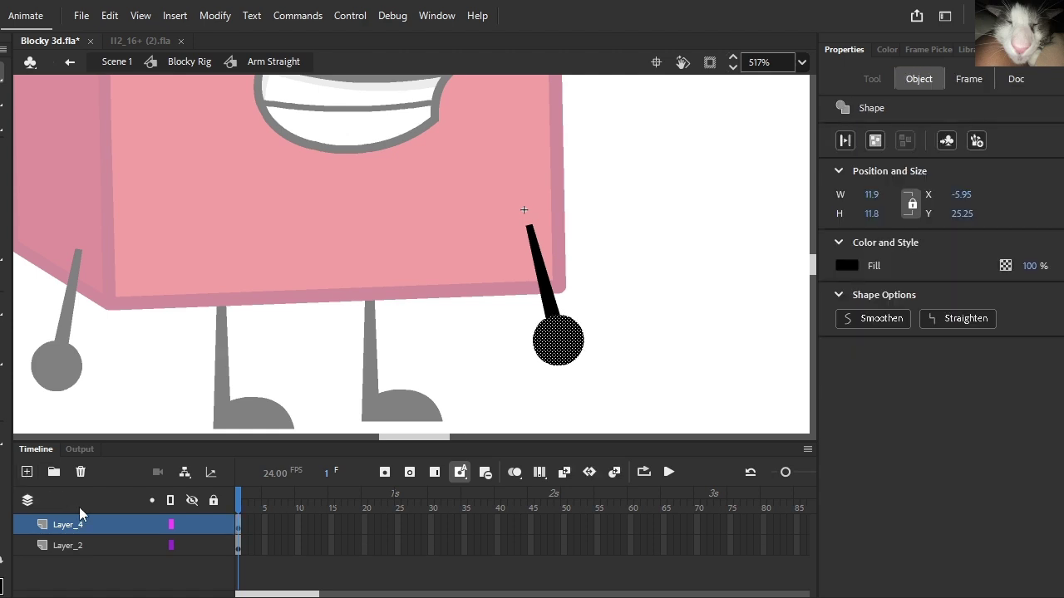
{"action": "left_click_drag", "start_coordinate": [86, 524], "coordinate": [123, 550]}
{"action": "left_click", "coordinate": [566, 300]}
Step: Extend both layers of the Arm Straight symbol to frame 100 and return to the Blocky Rig
{"action": "scroll", "coordinate": [573, 309], "scroll_direction": "down", "scroll_amount": 3}
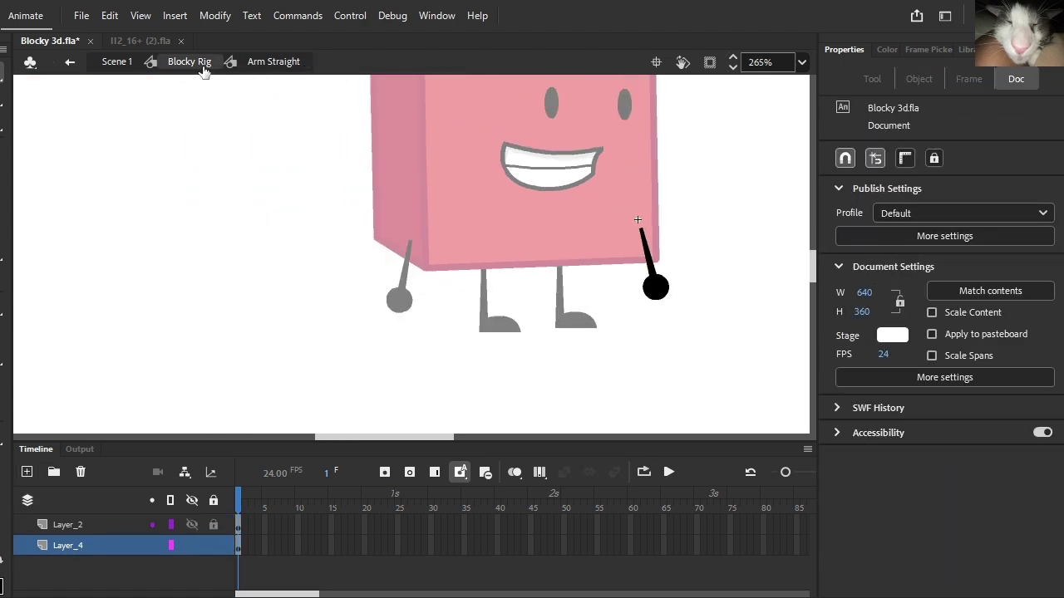
{"action": "left_click", "coordinate": [204, 65]}
{"action": "double_click", "coordinate": [375, 297]}
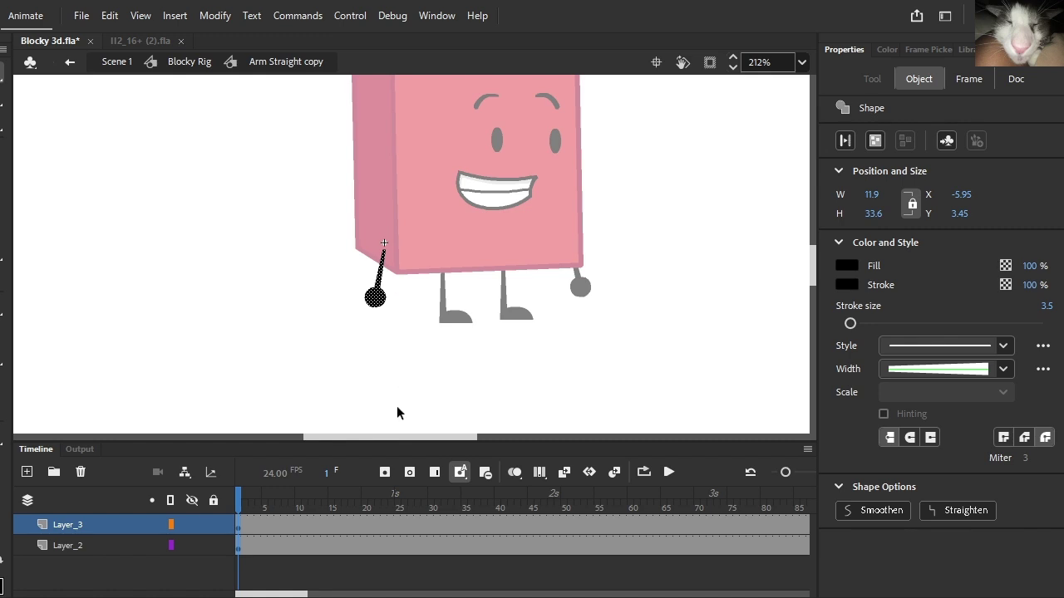
{"action": "left_click", "coordinate": [189, 62]}
{"action": "double_click", "coordinate": [586, 289]}
{"action": "scroll", "coordinate": [593, 560], "scroll_direction": "right", "scroll_amount": 5}
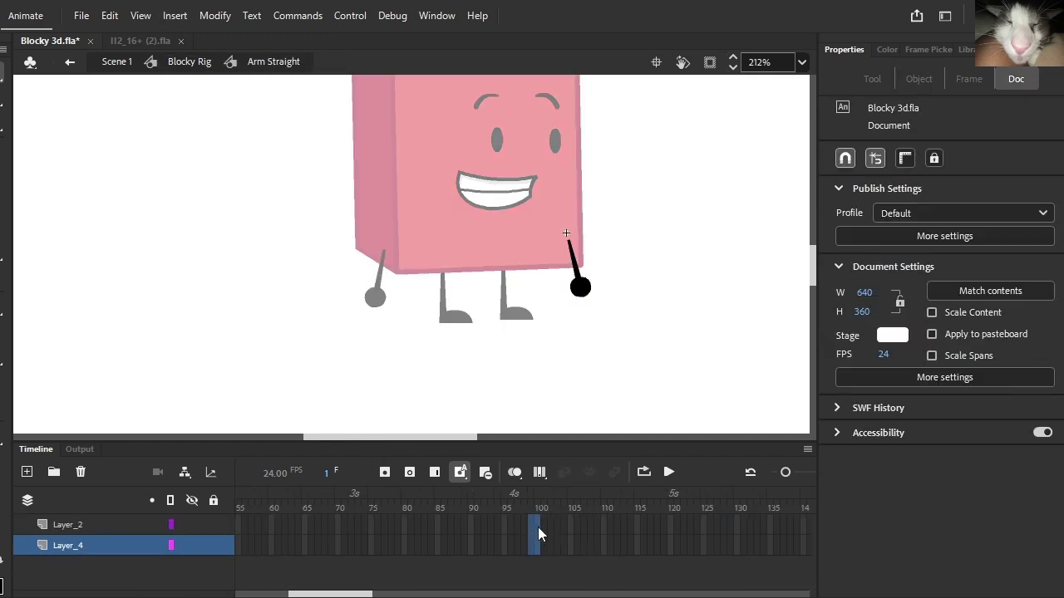
{"action": "left_click", "coordinate": [434, 472]}
{"action": "left_click", "coordinate": [190, 61]}
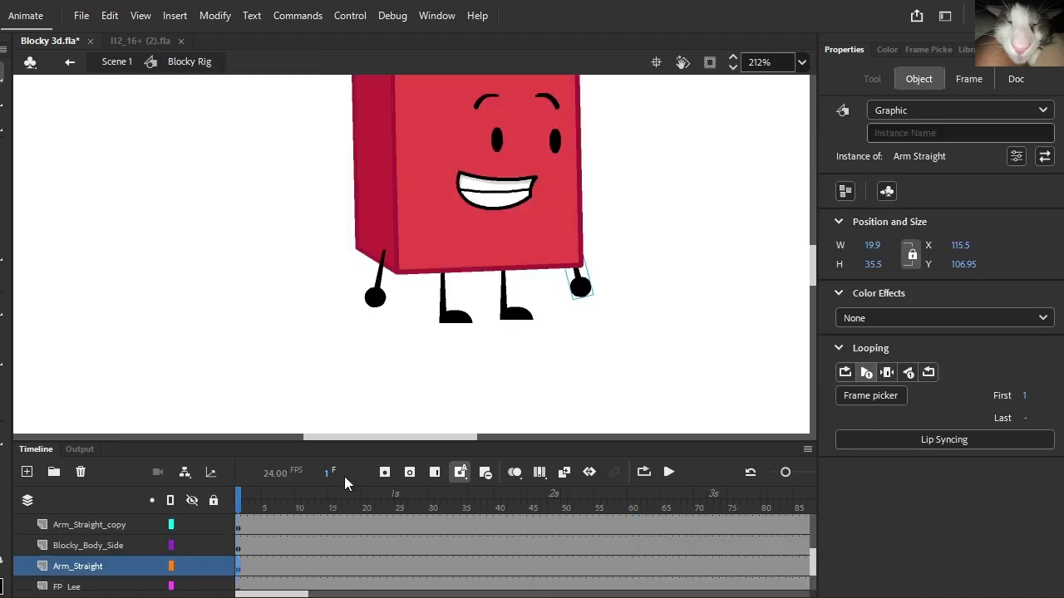
Step: At frame 10 of the rig, move the body, face and both arms down about 6 pixels, leaving the legs in place
{"action": "scroll", "coordinate": [504, 340], "scroll_direction": "down", "scroll_amount": 3}
{"action": "left_click", "coordinate": [667, 471]}
{"action": "left_click", "coordinate": [667, 471]}
{"action": "left_click", "coordinate": [299, 499]}
{"action": "scroll", "coordinate": [489, 303], "scroll_direction": "up", "scroll_amount": 3}
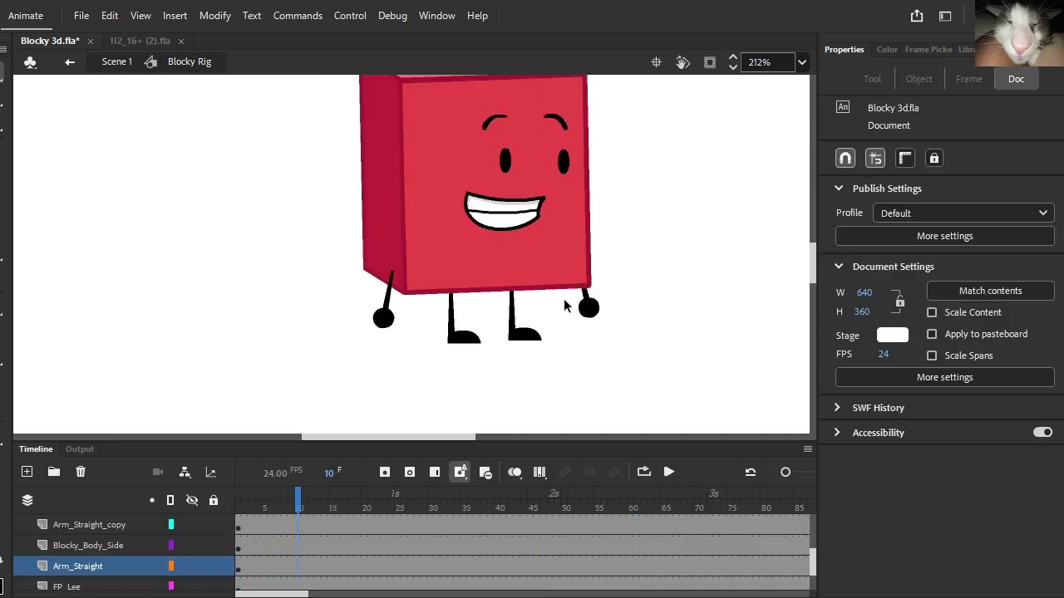
{"action": "left_click", "coordinate": [589, 308]}
{"action": "scroll", "coordinate": [657, 291], "scroll_direction": "down", "scroll_amount": 1}
{"action": "left_click_drag", "start_coordinate": [657, 292], "coordinate": [375, 76]}
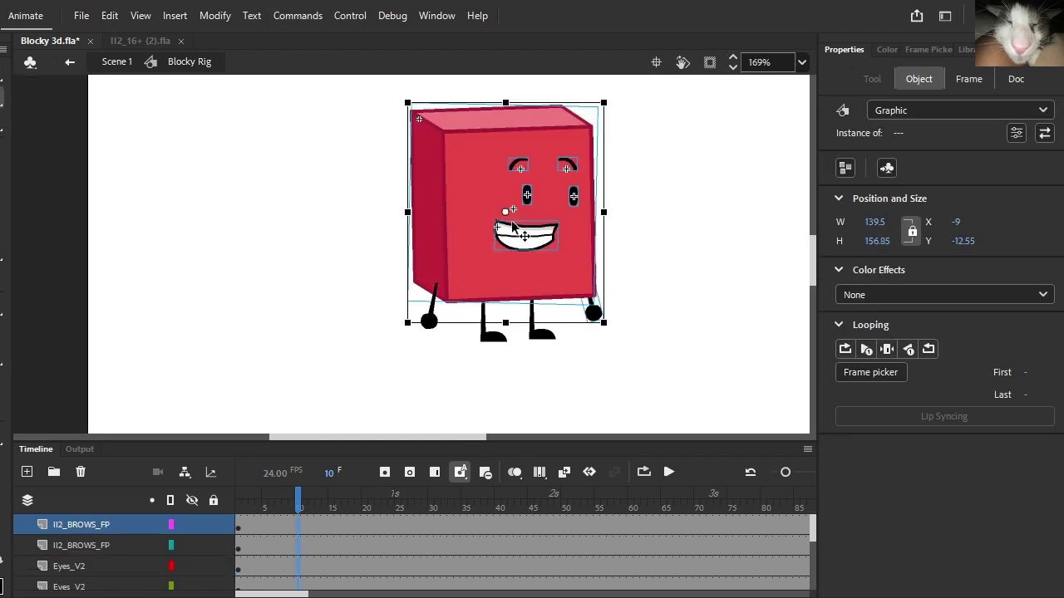
{"action": "left_click", "coordinate": [430, 322], "text": "shift"}
{"action": "key", "text": "shift+Down"}
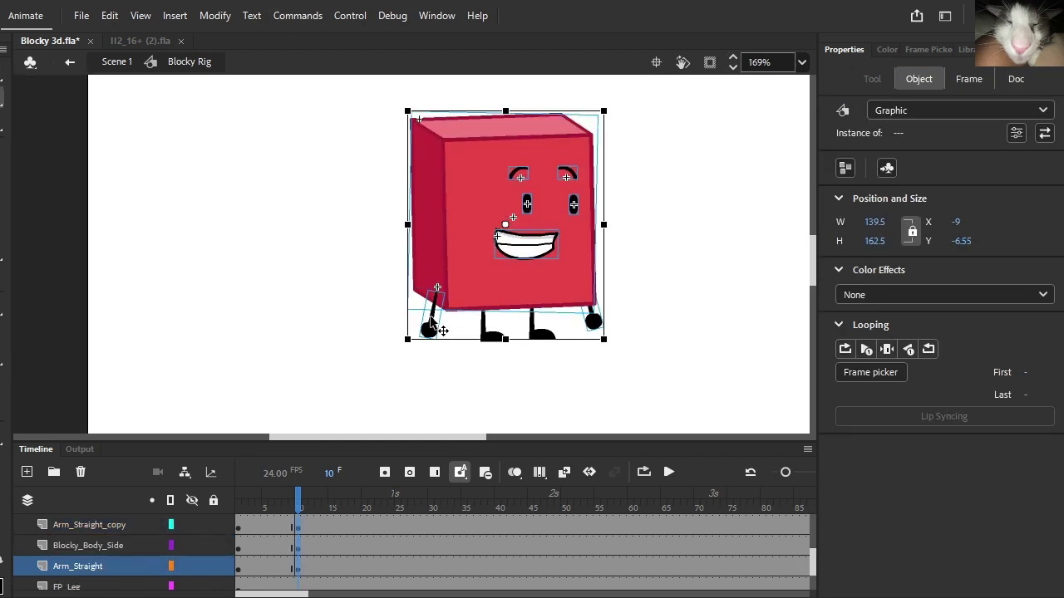
{"action": "left_click", "coordinate": [637, 260]}
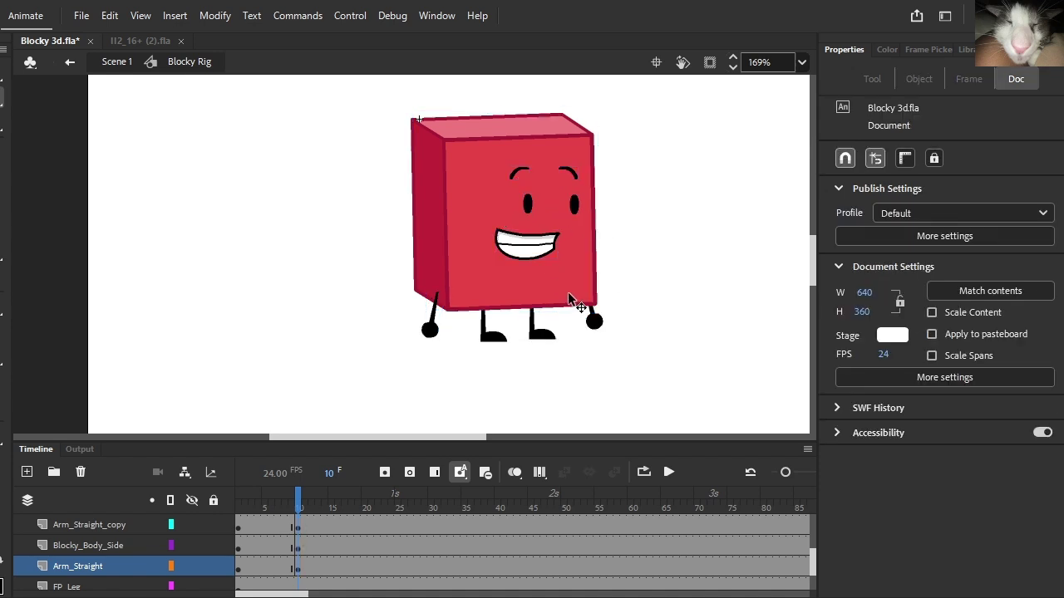
Step: Open the Arm Straight symbol for editing at frame 10
{"action": "scroll", "coordinate": [621, 304], "scroll_direction": "up", "scroll_amount": 1}
{"action": "scroll", "coordinate": [605, 332], "scroll_direction": "up", "scroll_amount": 2}
{"action": "left_click", "coordinate": [586, 330]}
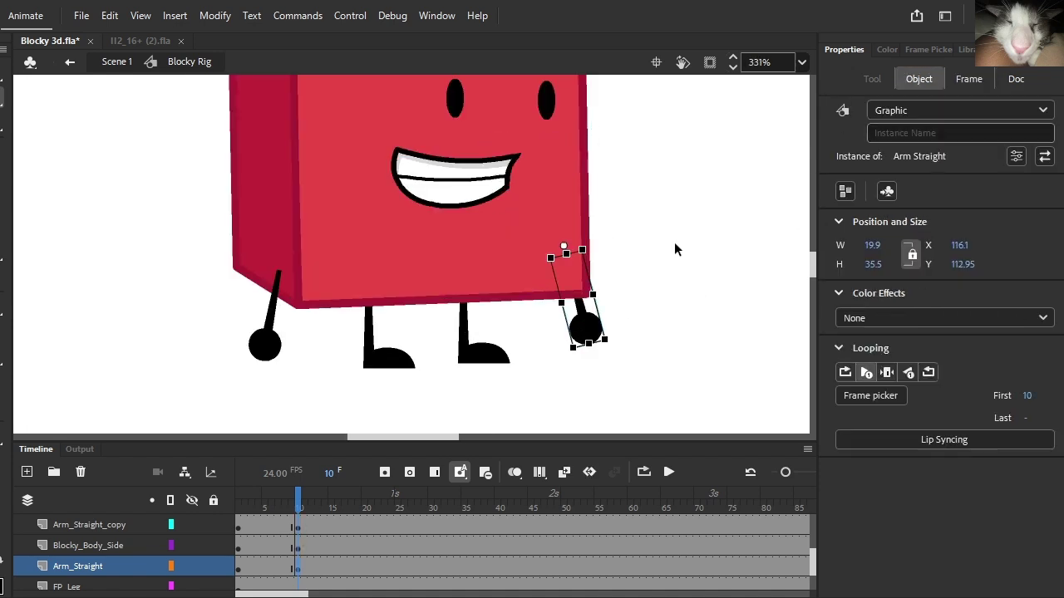
{"action": "double_click", "coordinate": [586, 330]}
Step: Try squashing the round hand to a height of 11 and bending the arm at frame 10
{"action": "scroll", "coordinate": [606, 328], "scroll_direction": "up", "scroll_amount": 3}
{"action": "left_click", "coordinate": [555, 366]}
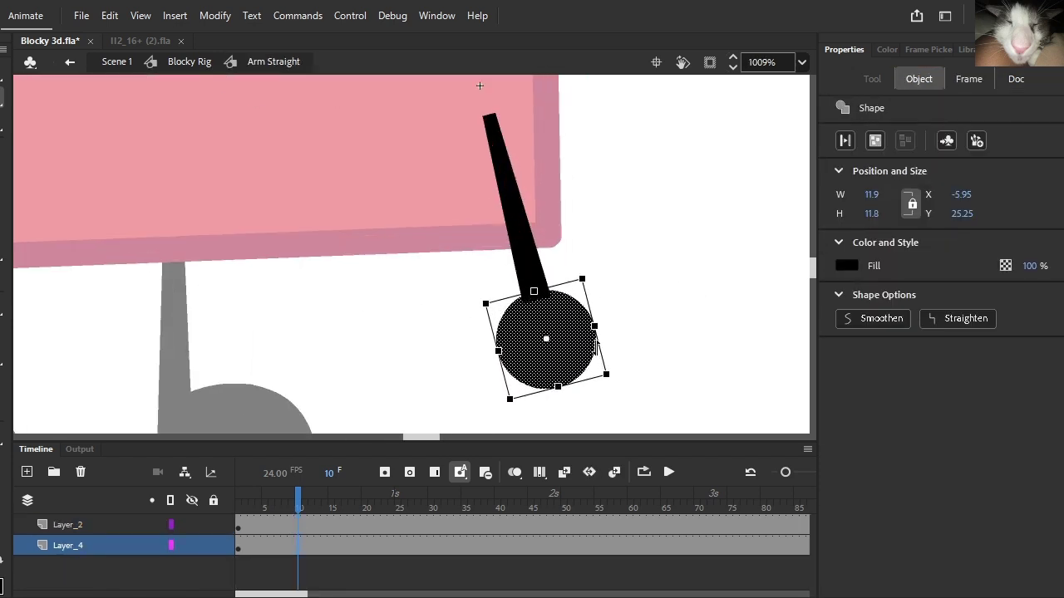
{"action": "left_click_drag", "start_coordinate": [561, 389], "coordinate": [559, 379]}
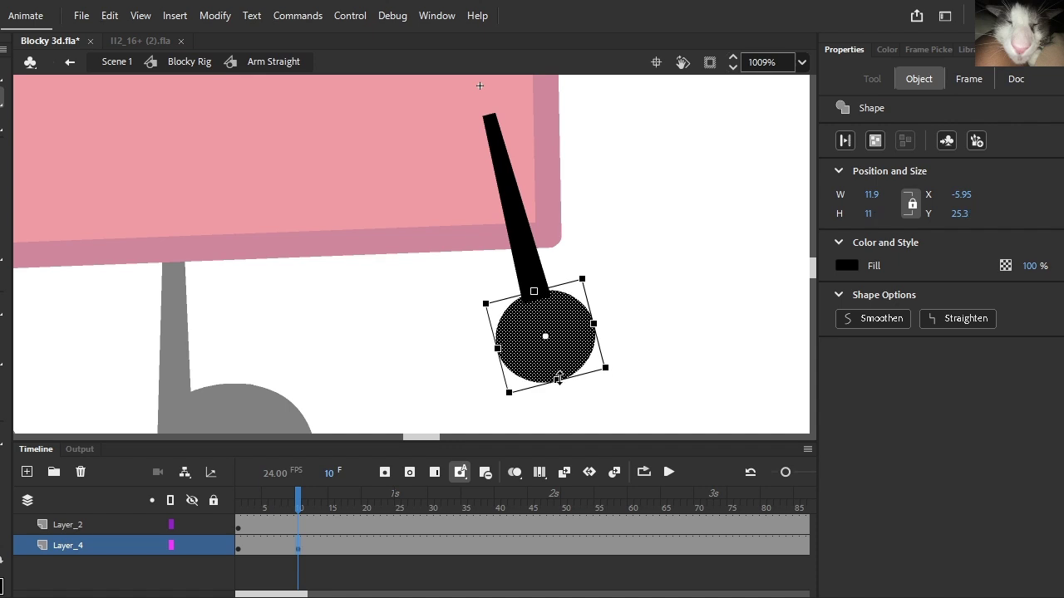
{"action": "left_click", "coordinate": [594, 325]}
{"action": "left_click_drag", "start_coordinate": [523, 254], "coordinate": [644, 383]}
Step: On new keyframes at frame 10, bend the arm outward into an elbow and move the hand up to the body's lower corner
{"action": "left_click", "coordinate": [398, 472]}
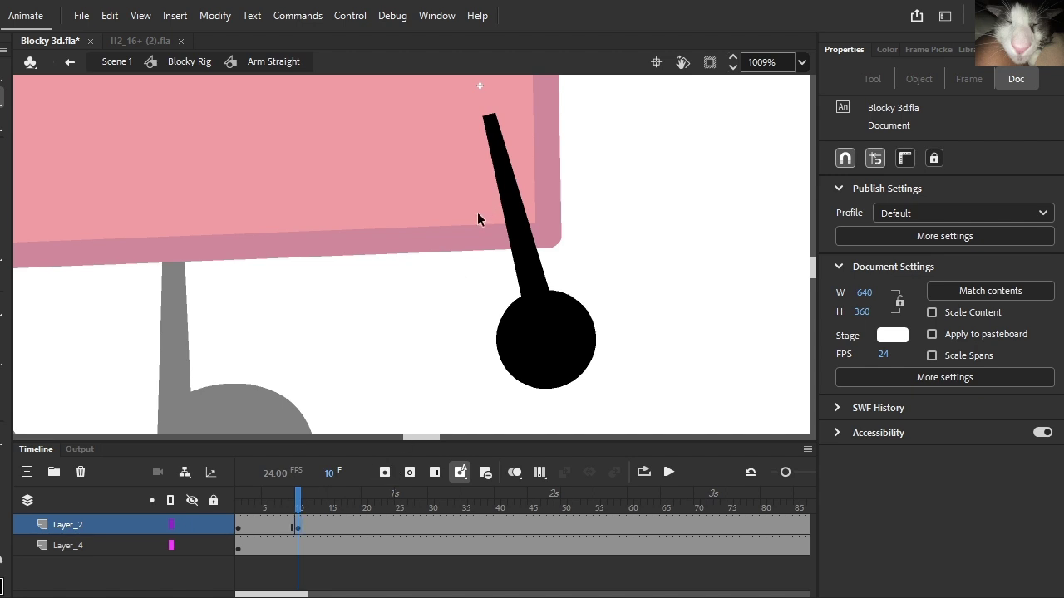
{"action": "left_click_drag", "start_coordinate": [532, 231], "coordinate": [670, 347]}
{"action": "left_click", "coordinate": [569, 356]}
{"action": "left_click_drag", "start_coordinate": [569, 356], "coordinate": [538, 308]}
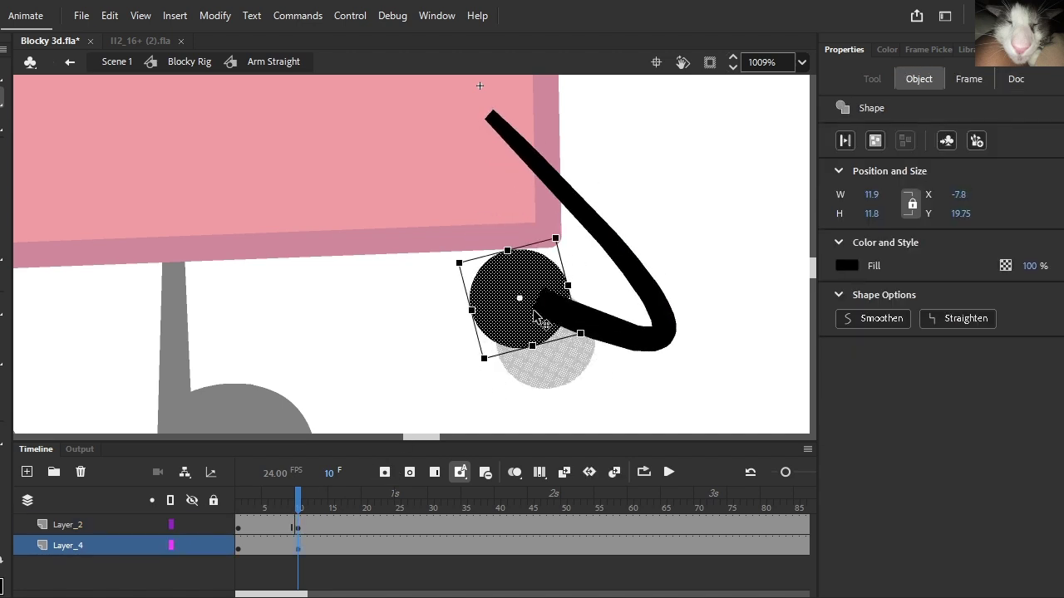
{"action": "left_click", "coordinate": [540, 391]}
{"action": "scroll", "coordinate": [553, 328], "scroll_direction": "down", "scroll_amount": 3}
{"action": "scroll", "coordinate": [559, 318], "scroll_direction": "up", "scroll_amount": 2}
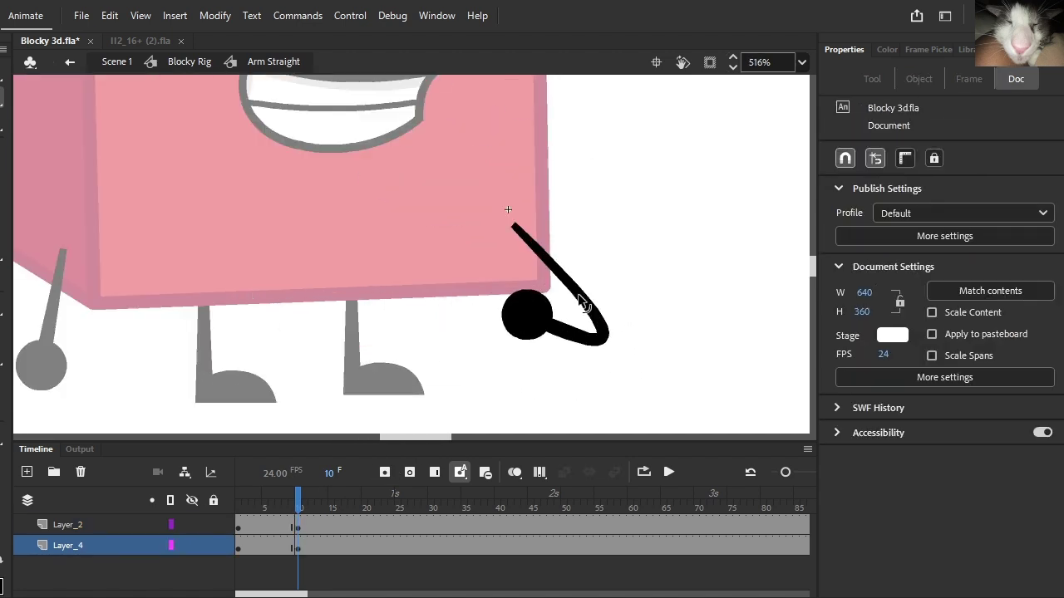
Step: Try curving the bent arm further outward at frame 10, and undo the arm bend and hand move
{"action": "left_click_drag", "start_coordinate": [591, 310], "coordinate": [578, 249]}
{"action": "scroll", "coordinate": [572, 300], "scroll_direction": "down", "scroll_amount": 2}
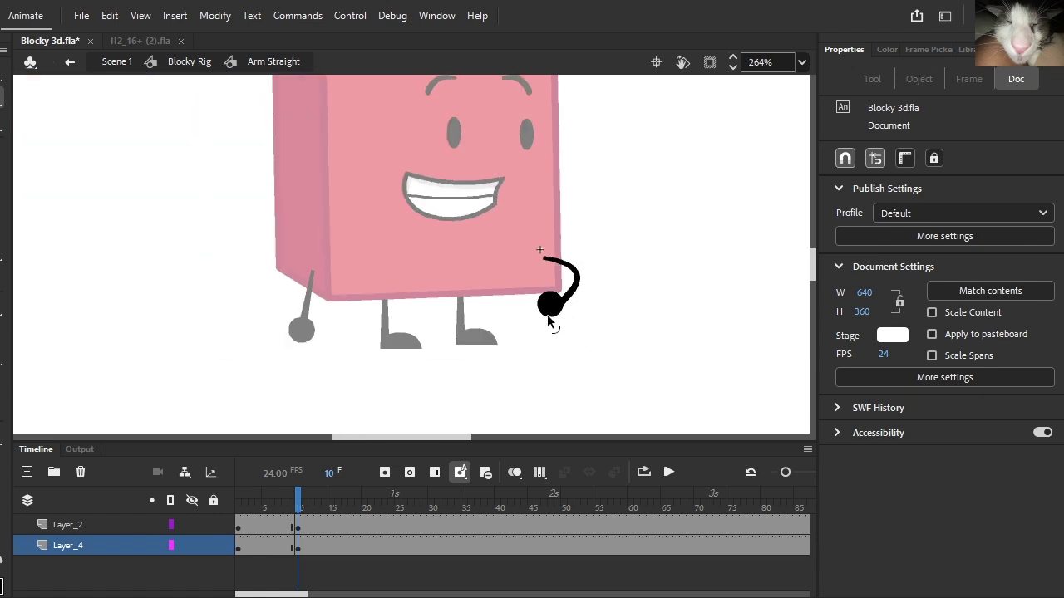
{"action": "key", "text": "ctrl+z"}
{"action": "scroll", "coordinate": [614, 368], "scroll_direction": "up", "scroll_amount": 4}
{"action": "key", "text": "ctrl+z"}
{"action": "key", "text": "ctrl+z"}
Step: At frame 10, move the round hand down and away from the body and swing the arm's lower end onto it
{"action": "left_click_drag", "start_coordinate": [493, 241], "coordinate": [566, 266]}
{"action": "left_click", "coordinate": [504, 236]}
{"action": "mouse_move", "coordinate": [479, 220]}
{"action": "left_mouse_down"}
{"action": "mouse_move", "coordinate": [550, 247]}
{"action": "mouse_move", "coordinate": [546, 198]}
{"action": "mouse_move", "coordinate": [525, 244]}
{"action": "left_mouse_up"}
{"action": "scroll", "coordinate": [549, 225], "scroll_direction": "down", "scroll_amount": 3}
{"action": "left_click", "coordinate": [548, 251]}
{"action": "scroll", "coordinate": [581, 233], "scroll_direction": "up", "scroll_amount": 3}
{"action": "left_click", "coordinate": [541, 230]}
Step: Adjust the shoulder end and curve of the outstretched arm line at frame 10 with small reshaping edits
{"action": "left_click_drag", "start_coordinate": [471, 212], "coordinate": [477, 148]}
{"action": "scroll", "coordinate": [499, 255], "scroll_direction": "down", "scroll_amount": 2}
{"action": "left_click_drag", "start_coordinate": [463, 196], "coordinate": [469, 192]}
{"action": "left_click", "coordinate": [469, 193]}
{"action": "left_click", "coordinate": [574, 241]}
{"action": "left_click_drag", "start_coordinate": [464, 192], "coordinate": [473, 188]}
{"action": "scroll", "coordinate": [497, 218], "scroll_direction": "down", "scroll_amount": 3}
Step: Straighten the outstretched arm at frame 10 and settle its lower end on the round hand
{"action": "scroll", "coordinate": [494, 255], "scroll_direction": "up", "scroll_amount": 4}
{"action": "left_click_drag", "start_coordinate": [443, 341], "coordinate": [433, 342]}
{"action": "scroll", "coordinate": [433, 341], "scroll_direction": "down", "scroll_amount": 3}
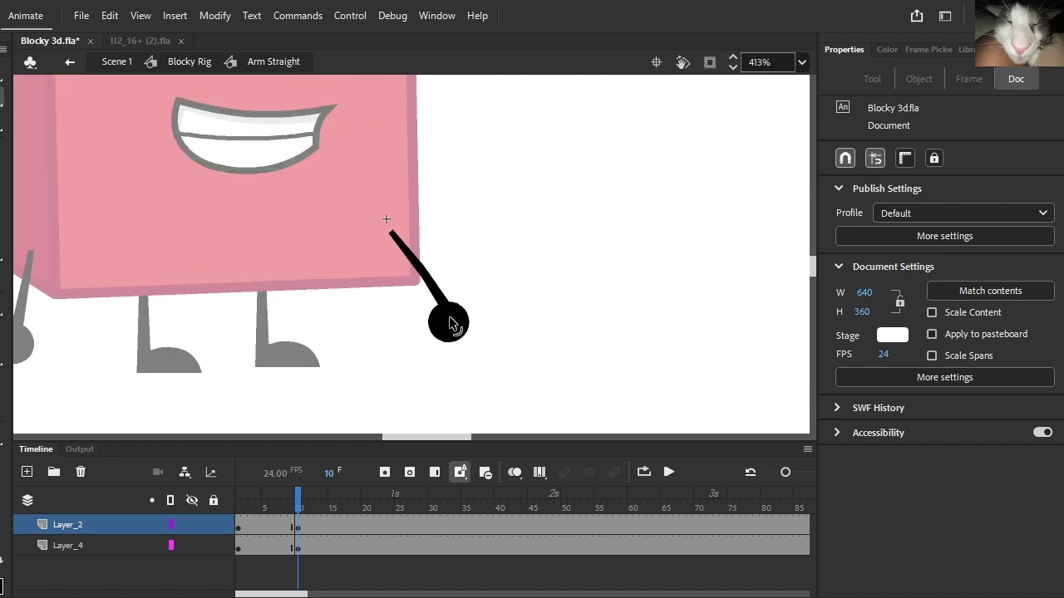
{"action": "scroll", "coordinate": [426, 281], "scroll_direction": "up", "scroll_amount": 2}
{"action": "left_click", "coordinate": [425, 283]}
{"action": "left_click", "coordinate": [965, 491]}
{"action": "left_click", "coordinate": [472, 298]}
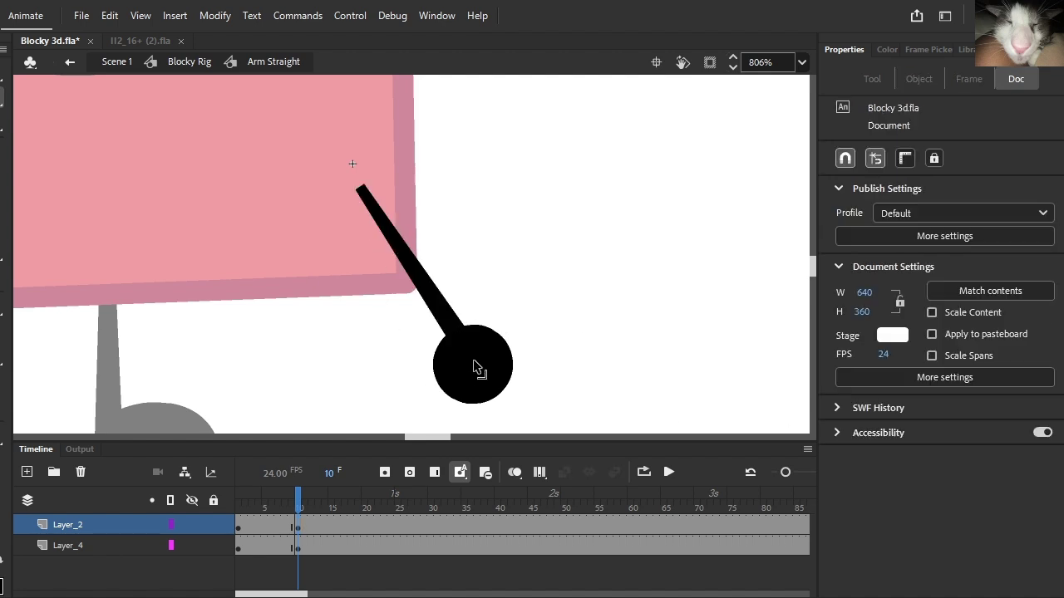
{"action": "left_click_drag", "start_coordinate": [475, 374], "coordinate": [469, 351]}
Step: At frame 1, reattach the arm line's detached lower end to the round hand
{"action": "left_click", "coordinate": [267, 524]}
{"action": "left_click", "coordinate": [275, 549]}
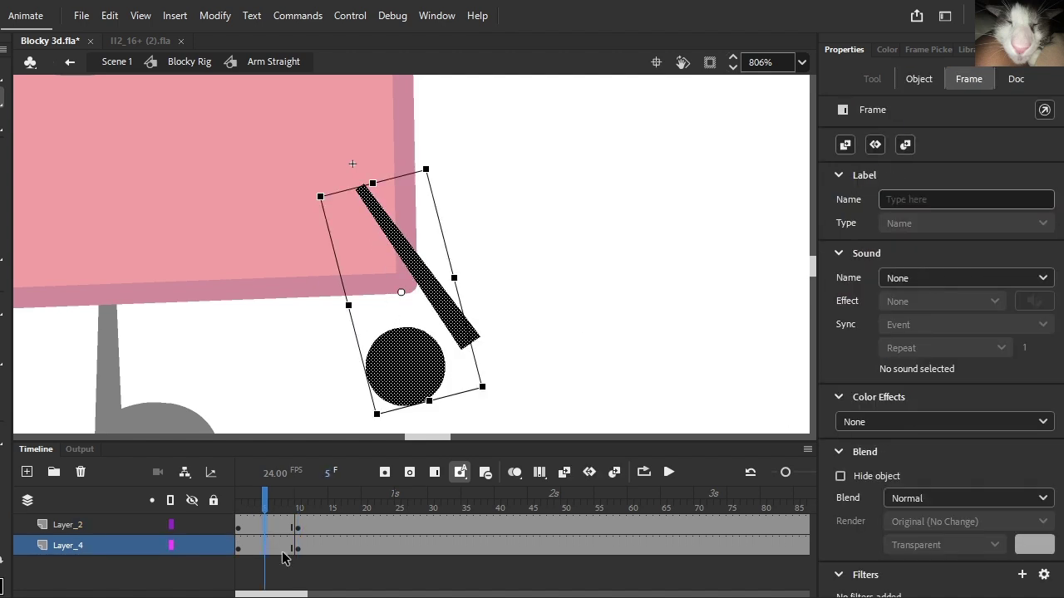
{"action": "left_click", "coordinate": [238, 499]}
{"action": "left_click_drag", "start_coordinate": [464, 348], "coordinate": [389, 353]}
Step: Create shape tweens between frames 1 and 10 on both arm layers with the Cubic Ease-In-Out effect
{"action": "left_click", "coordinate": [272, 529]}
{"action": "left_click", "coordinate": [273, 547]}
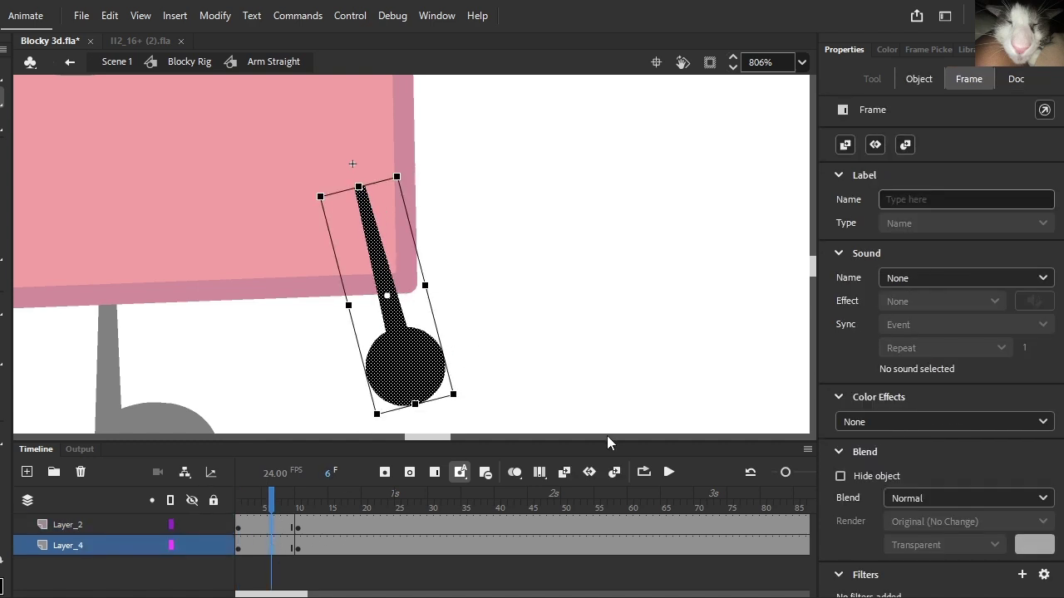
{"action": "left_click", "coordinate": [615, 470]}
{"action": "left_click", "coordinate": [891, 268]}
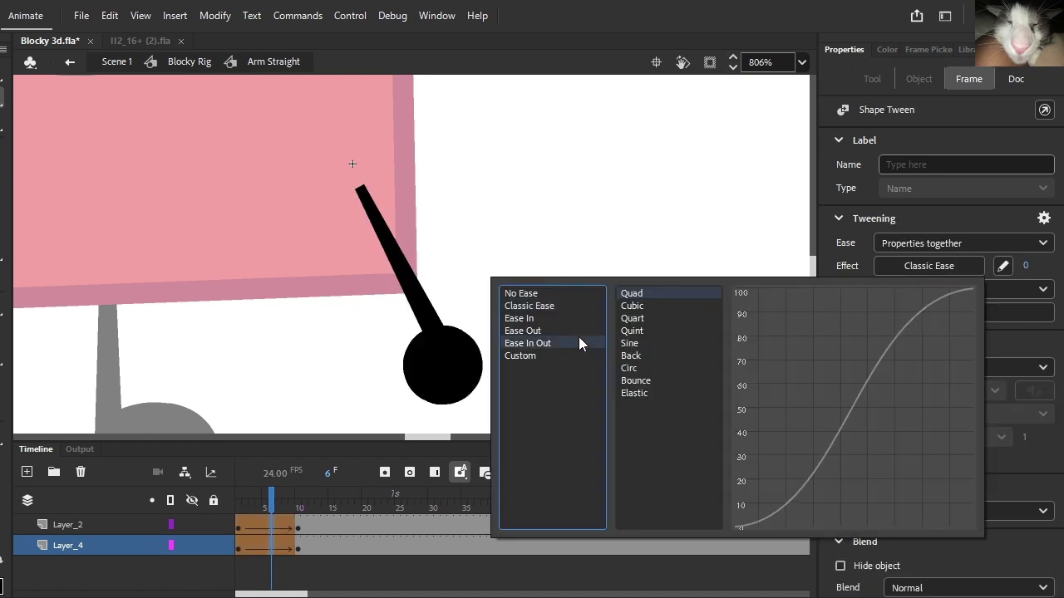
{"action": "left_click", "coordinate": [633, 307]}
{"action": "left_click", "coordinate": [520, 356]}
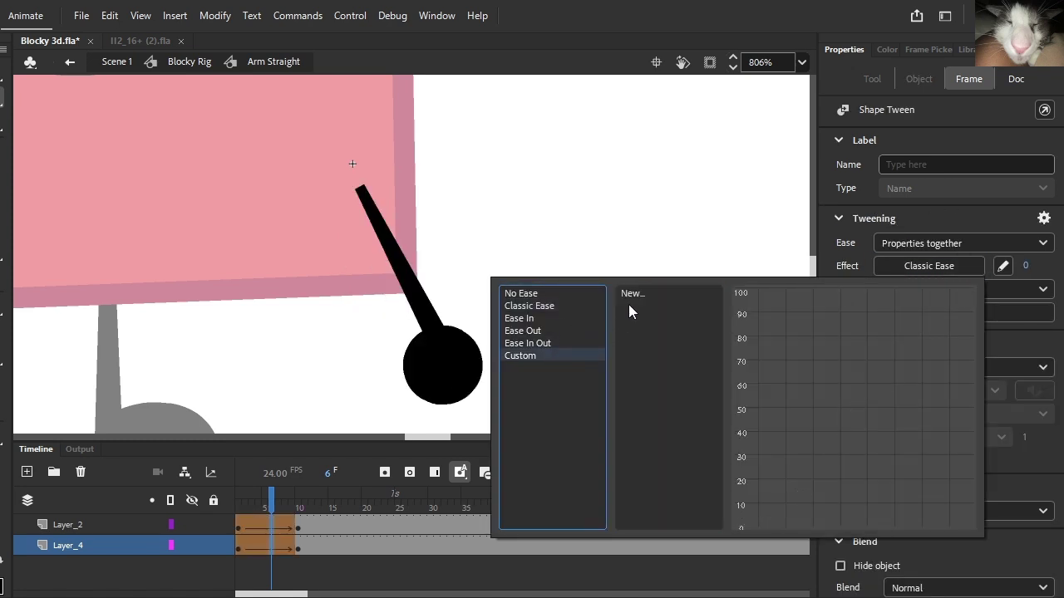
{"action": "left_click", "coordinate": [630, 295]}
{"action": "left_click", "coordinate": [998, 556]}
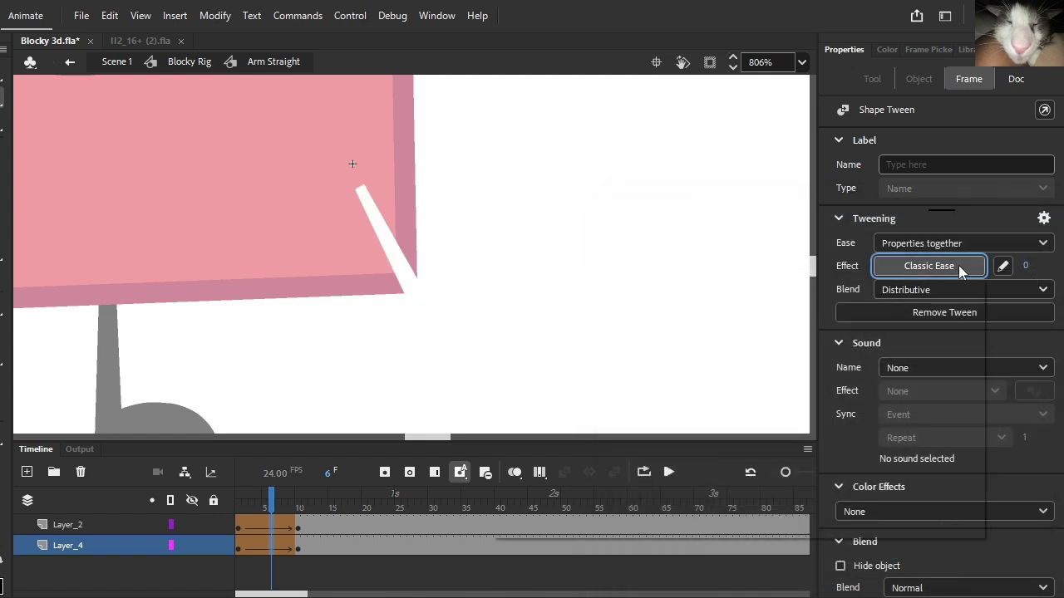
{"action": "left_click", "coordinate": [976, 266]}
{"action": "left_click", "coordinate": [562, 351]}
{"action": "left_click", "coordinate": [641, 304]}
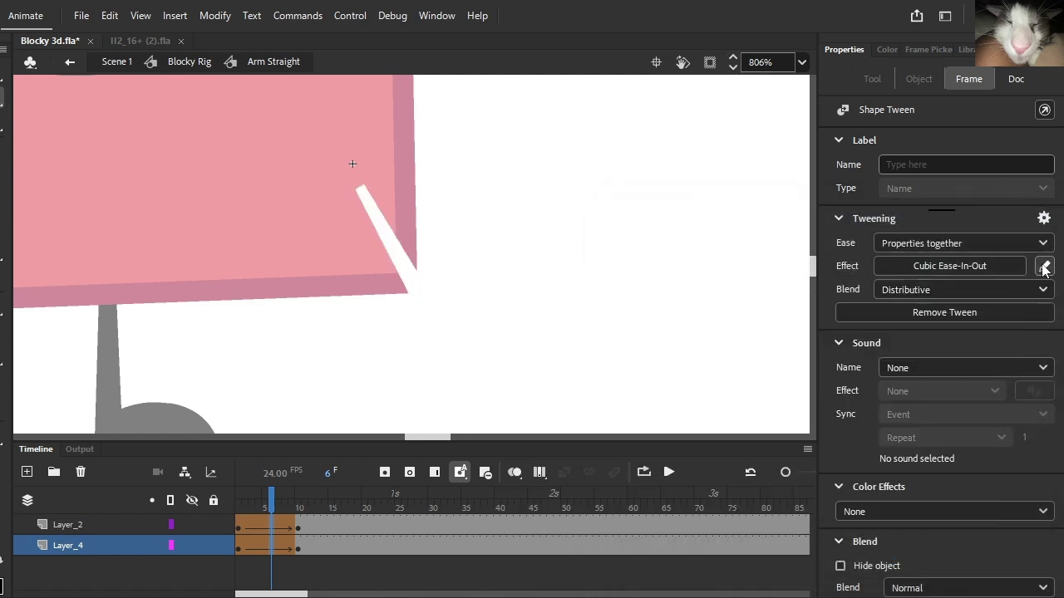
Step: Customize the Cubic Ease-In-Out curve by lowering its ending handle to about 90% and laying its starting handle along 0%
{"action": "left_click", "coordinate": [1044, 265]}
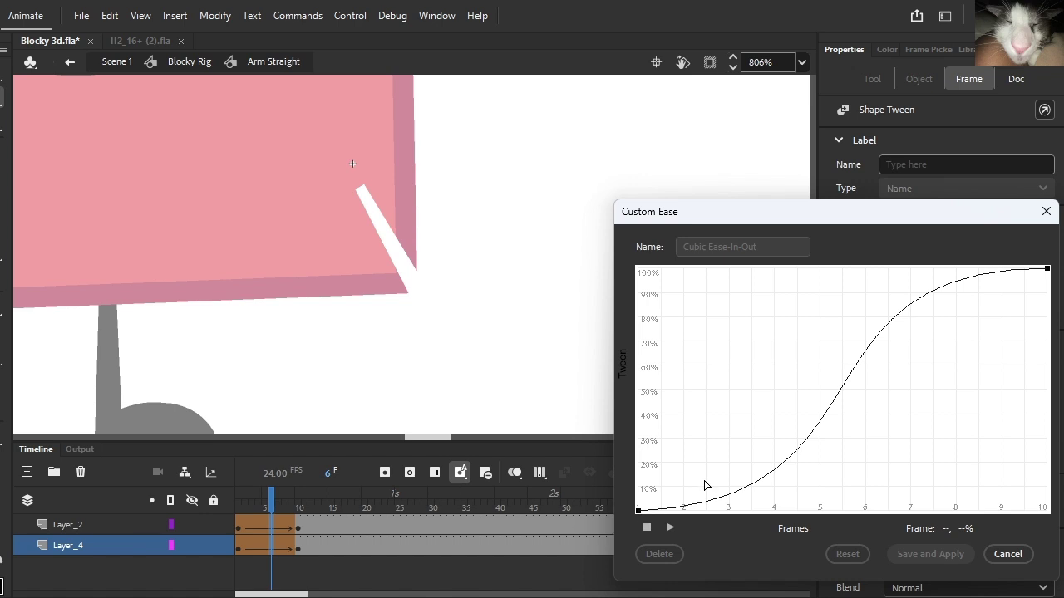
{"action": "left_click", "coordinate": [637, 510]}
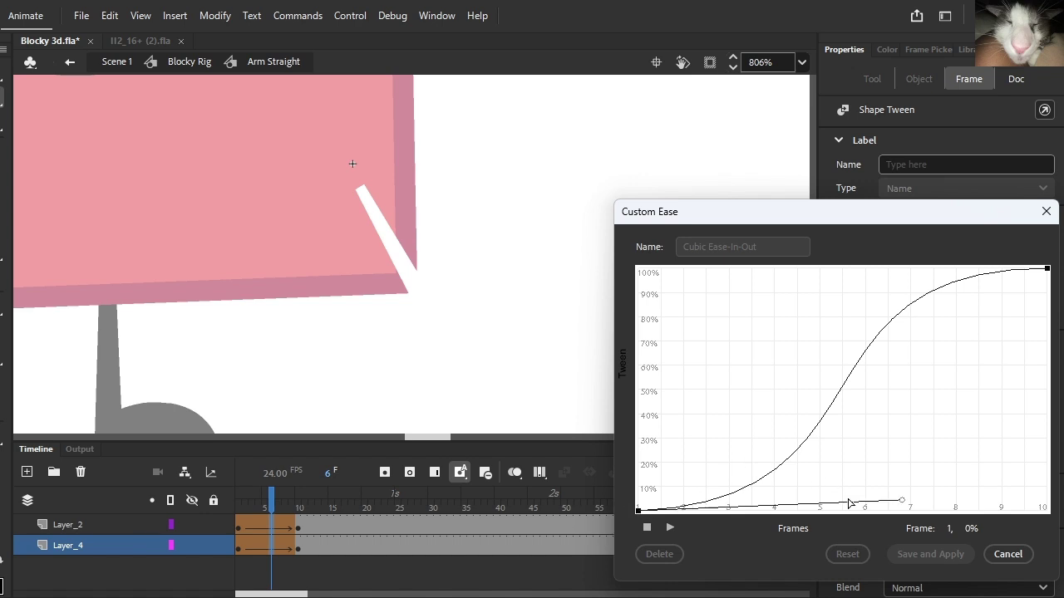
{"action": "left_click_drag", "start_coordinate": [900, 501], "coordinate": [879, 449]}
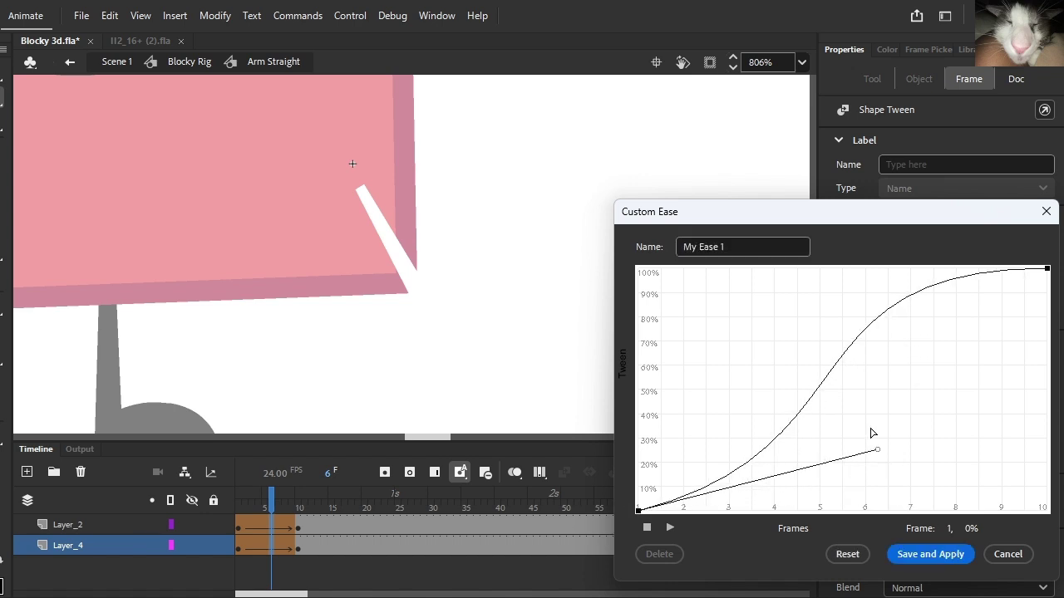
{"action": "left_click_drag", "start_coordinate": [876, 453], "coordinate": [896, 461]}
{"action": "left_click", "coordinate": [1047, 270]}
{"action": "left_click_drag", "start_coordinate": [784, 270], "coordinate": [802, 296]}
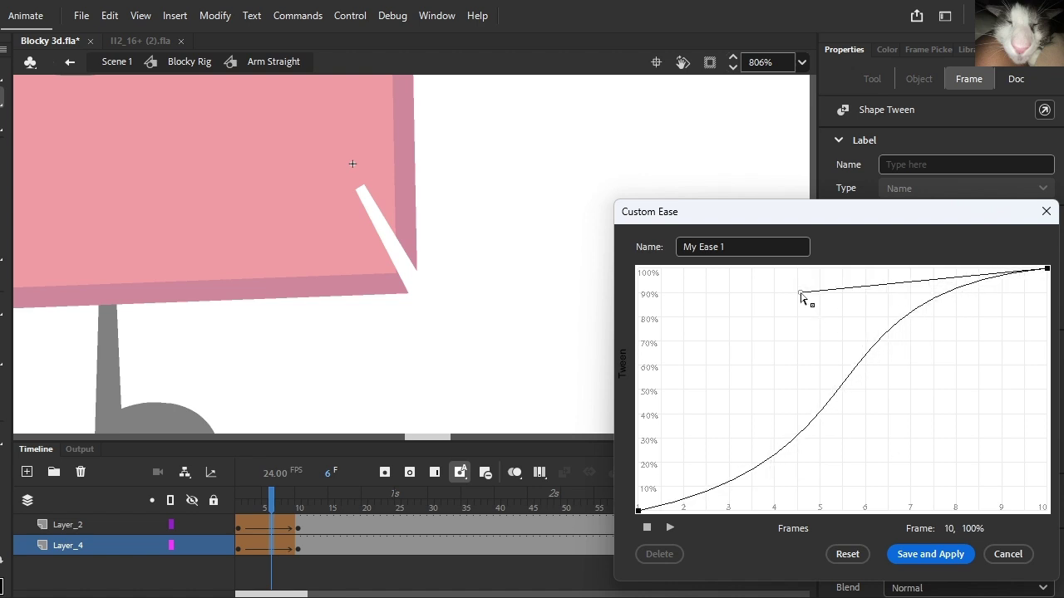
{"action": "left_click", "coordinate": [640, 510]}
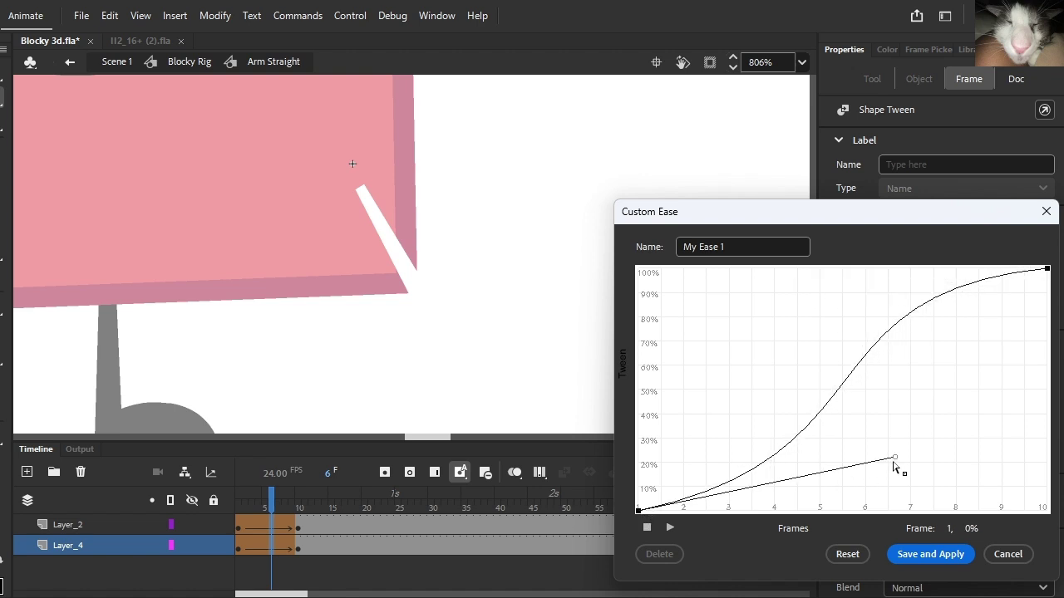
{"action": "left_click_drag", "start_coordinate": [892, 461], "coordinate": [905, 521]}
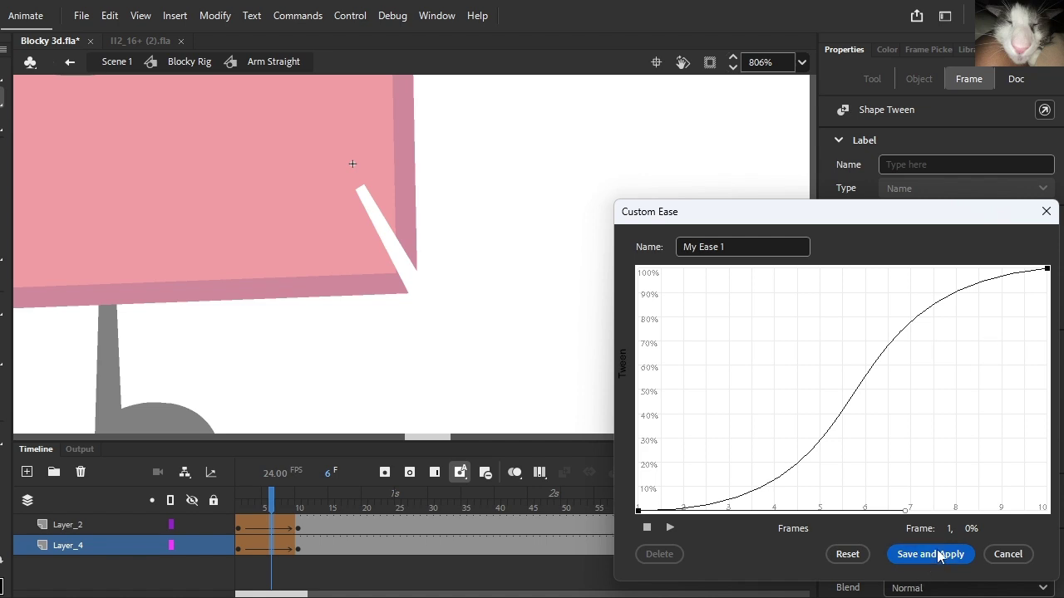
Step: Name the custom ease, flatten its ending handle near 100%, apply it, and preview the arm motion
{"action": "triple_click", "coordinate": [743, 246]}
{"action": "type", "text": "Miche"}
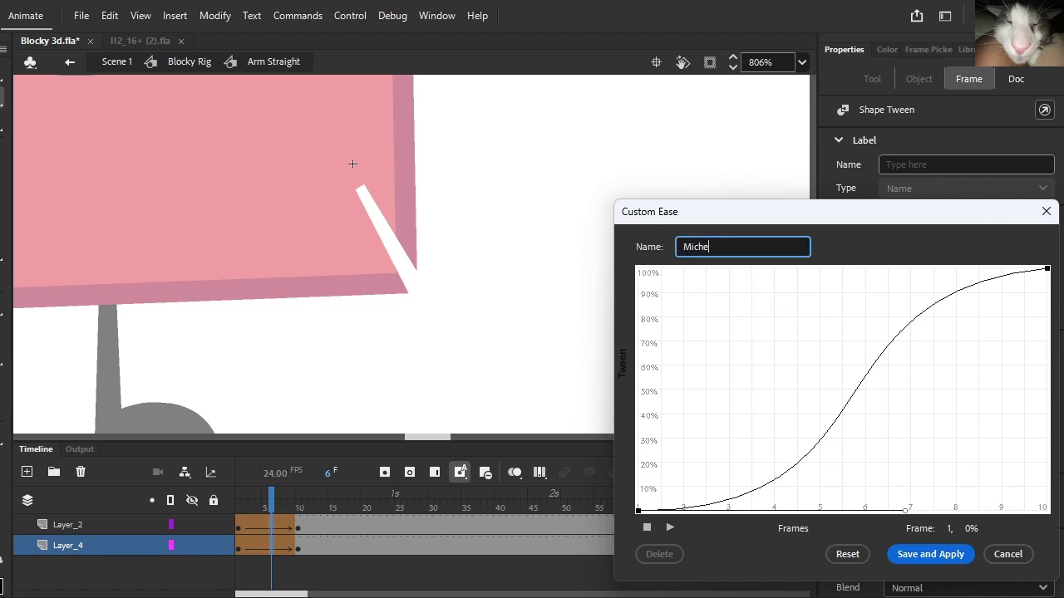
{"action": "left_click", "coordinate": [1047, 269]}
{"action": "left_click_drag", "start_coordinate": [814, 293], "coordinate": [814, 275]}
{"action": "left_click", "coordinate": [936, 553]}
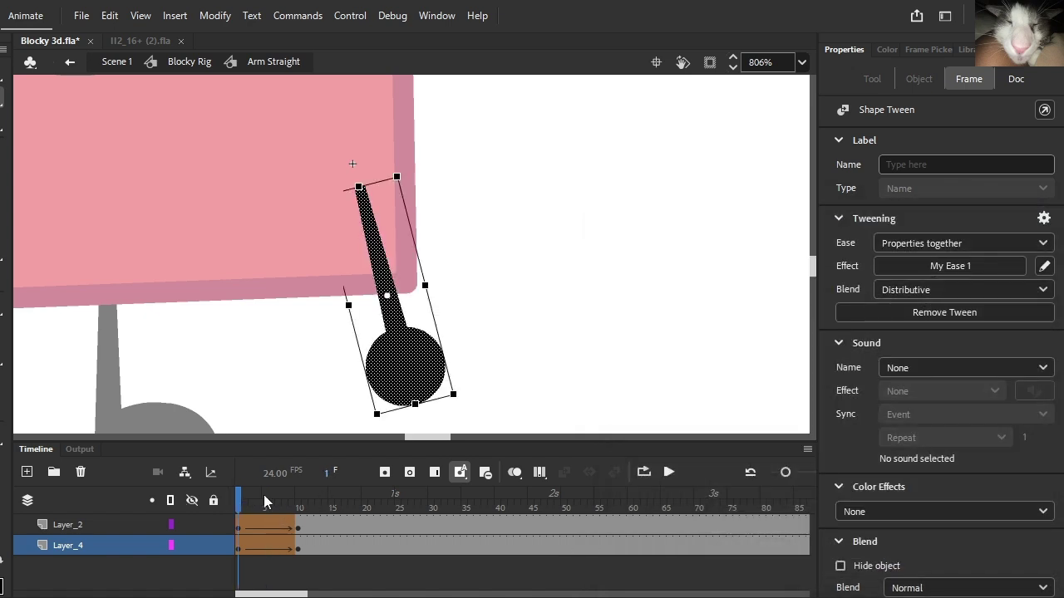
{"action": "left_click", "coordinate": [670, 472]}
{"action": "left_click", "coordinate": [669, 472]}
{"action": "left_click_drag", "start_coordinate": [372, 504], "coordinate": [306, 522]}
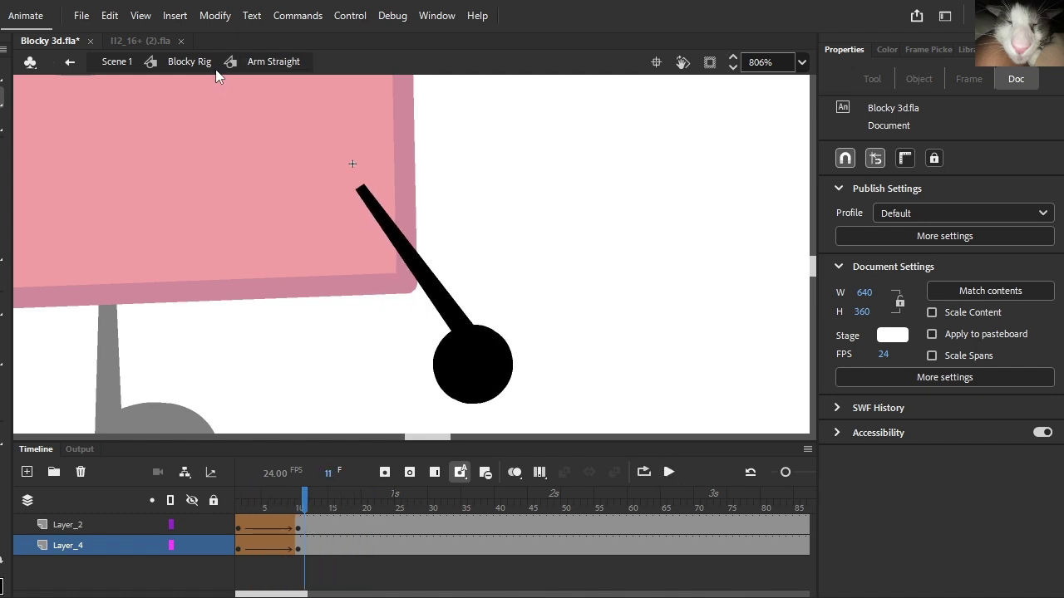
{"action": "scroll", "coordinate": [387, 283], "scroll_direction": "down", "scroll_amount": 4}
Step: From Blocky Rig, open the other arm's symbol, Arm Straight copy, and insert keyframes at frame 10 on both layers
{"action": "left_click", "coordinate": [189, 61]}
{"action": "left_click_drag", "start_coordinate": [299, 498], "coordinate": [238, 521]}
{"action": "left_click", "coordinate": [88, 323]}
{"action": "double_click", "coordinate": [83, 307]}
{"action": "scroll", "coordinate": [319, 379], "scroll_direction": "left", "scroll_amount": 3}
{"action": "left_click", "coordinate": [315, 502]}
{"action": "left_click_drag", "start_coordinate": [311, 499], "coordinate": [300, 509]}
{"action": "left_click", "coordinate": [299, 545]}
{"action": "left_click", "coordinate": [384, 473]}
{"action": "scroll", "coordinate": [329, 316], "scroll_direction": "up", "scroll_amount": 2}
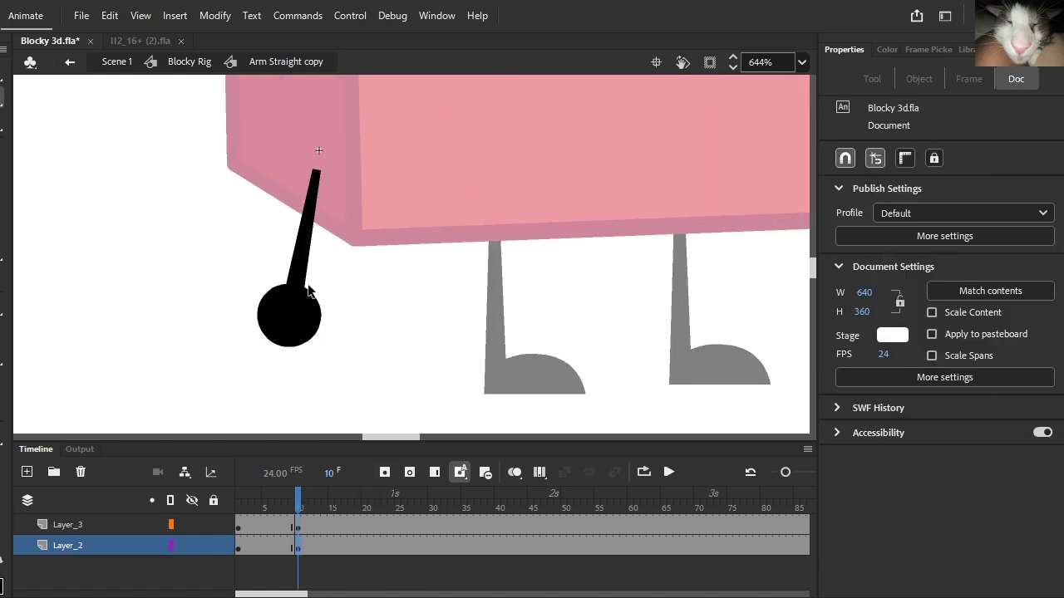
Step: Swing the side arm outward from the body at frame 10, moving its round hand and joining the line's lower end to it
{"action": "left_click_drag", "start_coordinate": [304, 326], "coordinate": [249, 320]}
{"action": "left_click", "coordinate": [325, 316]}
{"action": "left_click_drag", "start_coordinate": [300, 298], "coordinate": [254, 274]}
{"action": "scroll", "coordinate": [256, 328], "scroll_direction": "up", "scroll_amount": 2}
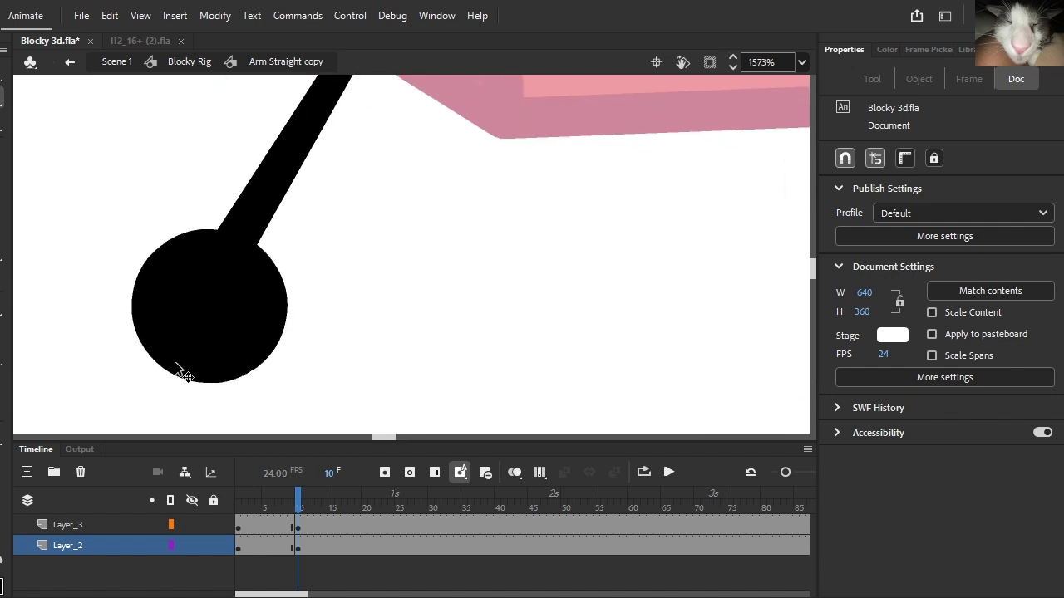
{"action": "left_click_drag", "start_coordinate": [194, 382], "coordinate": [230, 304]}
{"action": "scroll", "coordinate": [240, 337], "scroll_direction": "down", "scroll_amount": 3}
{"action": "key", "text": "ctrl+z"}
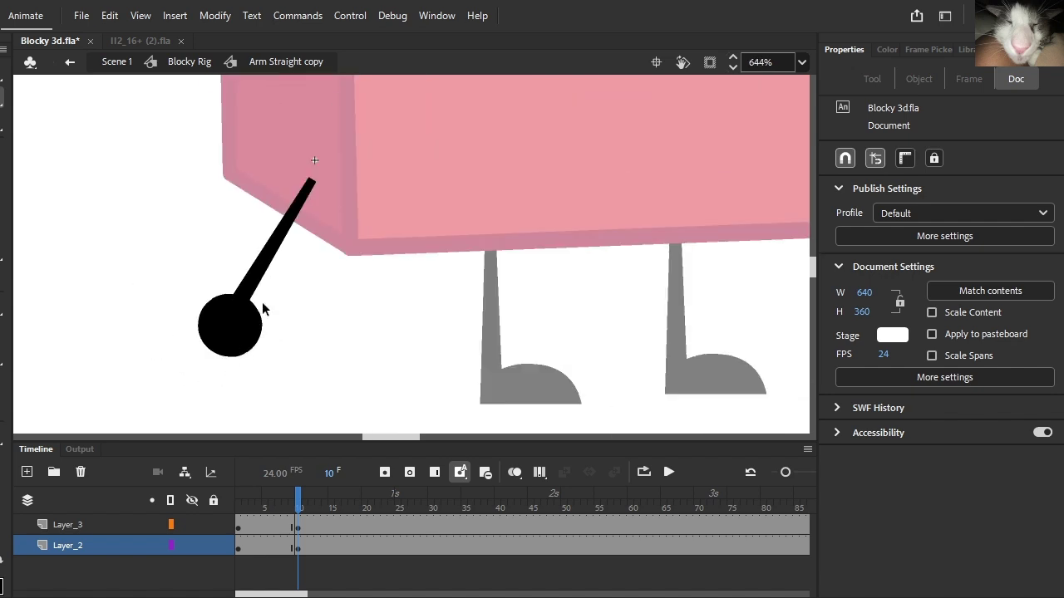
Step: Select the side arm with its hand at frame 10 and shift them slightly downward
{"action": "scroll", "coordinate": [263, 304], "scroll_direction": "down", "scroll_amount": 2}
{"action": "left_click_drag", "start_coordinate": [318, 209], "coordinate": [298, 364]}
{"action": "left_click_drag", "start_coordinate": [300, 488], "coordinate": [296, 491]}
{"action": "left_click", "coordinate": [297, 497]}
{"action": "left_click", "coordinate": [254, 309]}
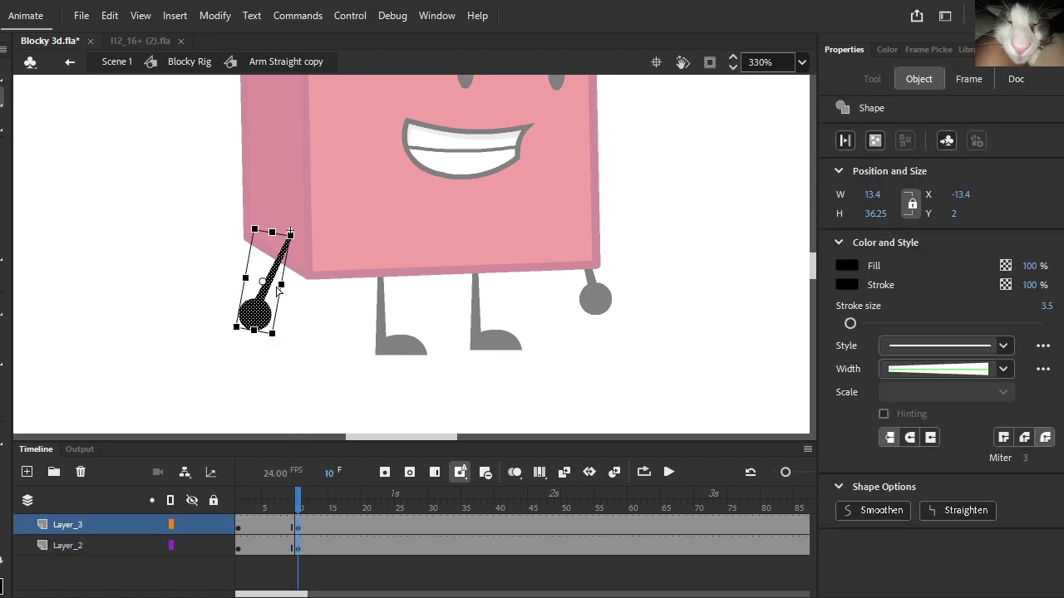
{"action": "scroll", "coordinate": [250, 336], "scroll_direction": "up", "scroll_amount": 1}
{"action": "left_click_drag", "start_coordinate": [257, 347], "coordinate": [257, 354]}
Step: Shape-tween both layers of the side arm between frames 1 and 10, apply the saved custom ease, and preview the swing
{"action": "left_click_drag", "start_coordinate": [295, 491], "coordinate": [267, 545]}
{"action": "left_click", "coordinate": [615, 473]}
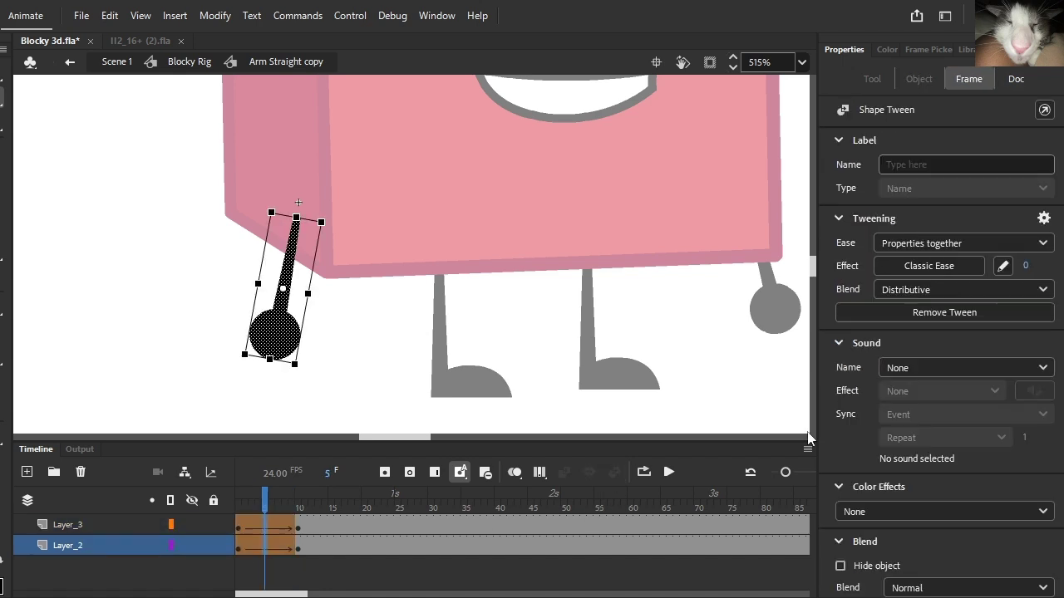
{"action": "left_click", "coordinate": [959, 245]}
{"action": "left_click", "coordinate": [938, 247]}
{"action": "left_click", "coordinate": [928, 266]}
{"action": "left_click", "coordinate": [518, 357]}
{"action": "double_click", "coordinate": [641, 374]}
{"action": "left_click", "coordinate": [672, 469]}
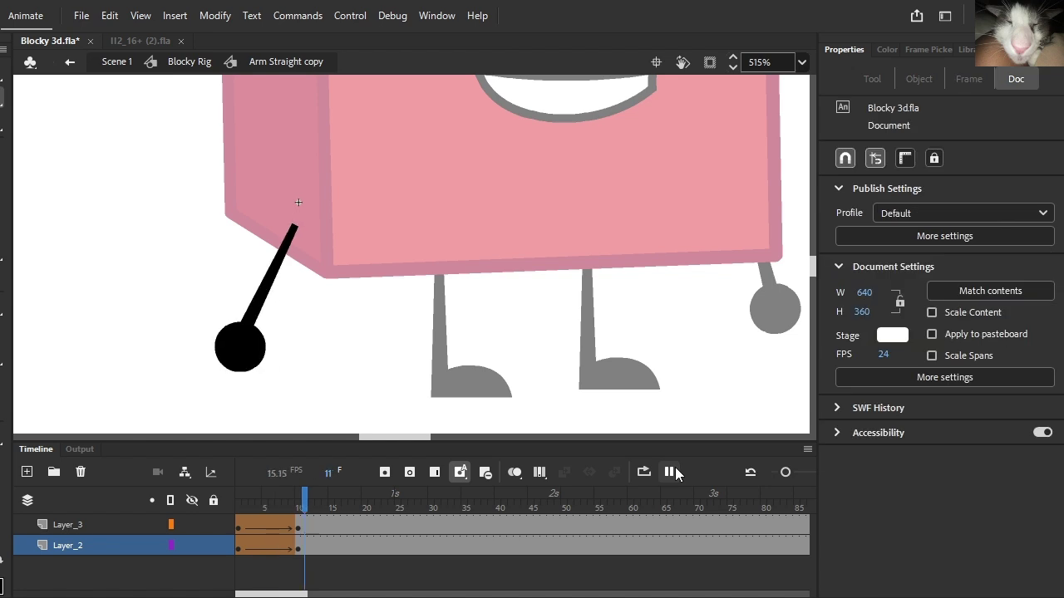
{"action": "left_click", "coordinate": [675, 469]}
{"action": "left_click_drag", "start_coordinate": [390, 505], "coordinate": [238, 507]}
{"action": "left_click", "coordinate": [665, 478]}
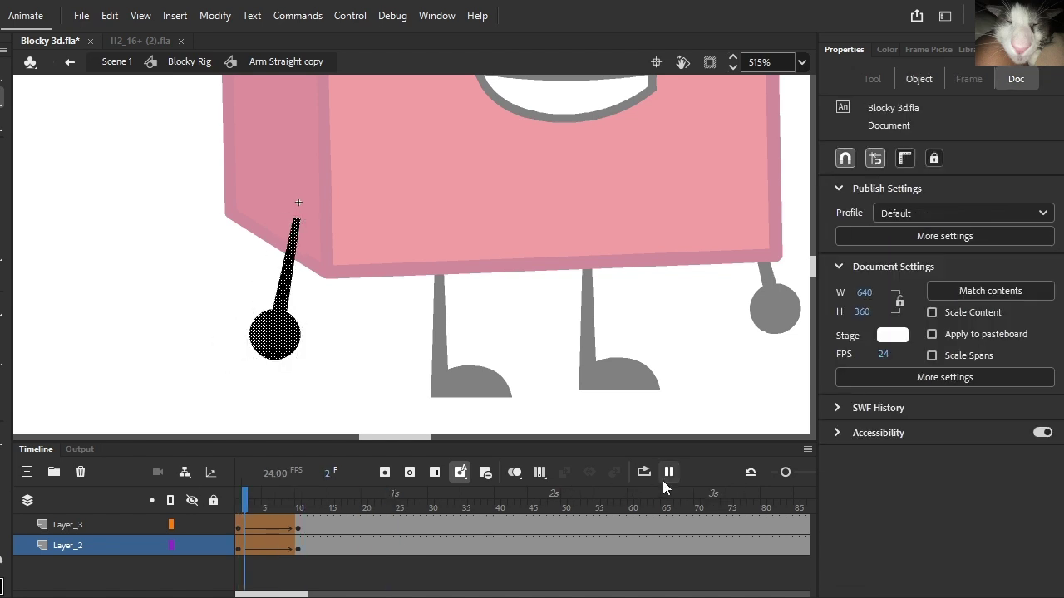
{"action": "left_click", "coordinate": [665, 478]}
Step: Return to Blocky Rig and set the first frame of both leg symbols to 1 at frame 10
{"action": "left_click", "coordinate": [195, 66]}
{"action": "scroll", "coordinate": [212, 225], "scroll_direction": "down", "scroll_amount": 5}
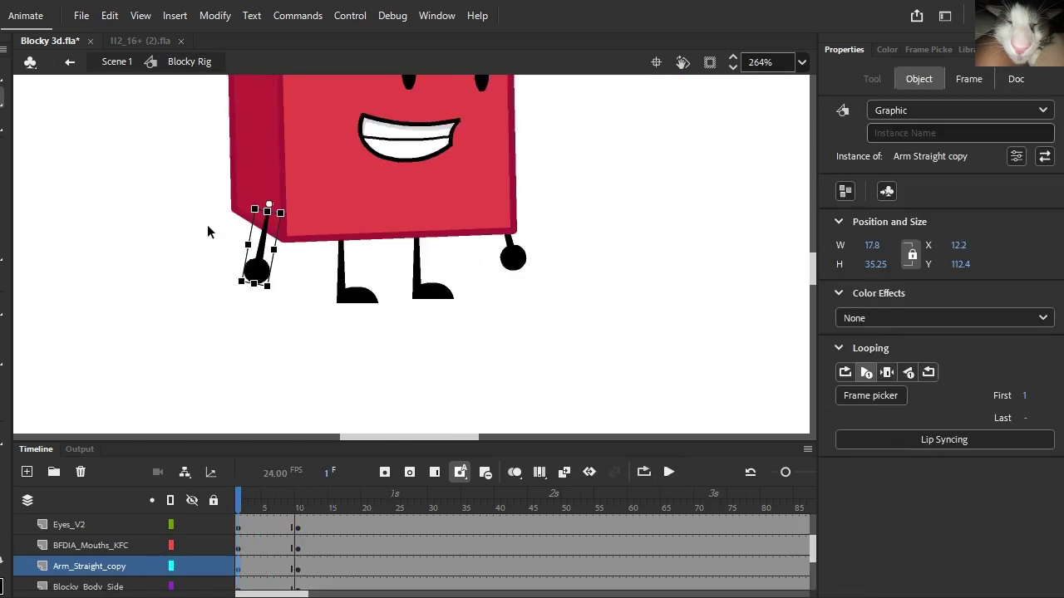
{"action": "scroll", "coordinate": [217, 226], "scroll_direction": "up", "scroll_amount": 3}
{"action": "scroll", "coordinate": [266, 527], "scroll_direction": "up", "scroll_amount": 1}
{"action": "left_click_drag", "start_coordinate": [259, 528], "coordinate": [272, 587]}
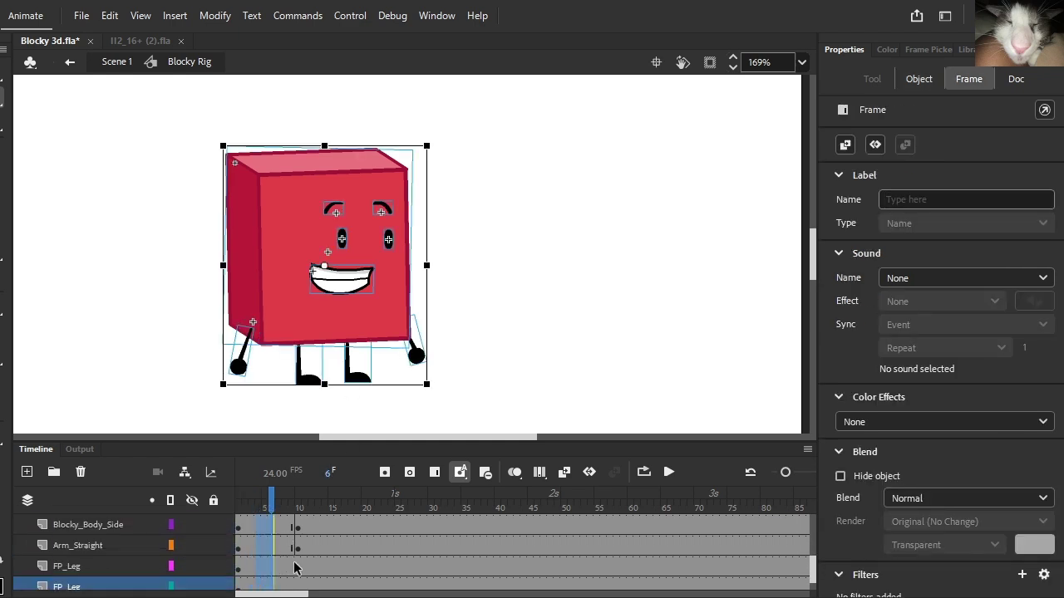
{"action": "left_click", "coordinate": [295, 567]}
{"action": "scroll", "coordinate": [285, 375], "scroll_direction": "up", "scroll_amount": 5}
{"action": "left_click", "coordinate": [333, 386]}
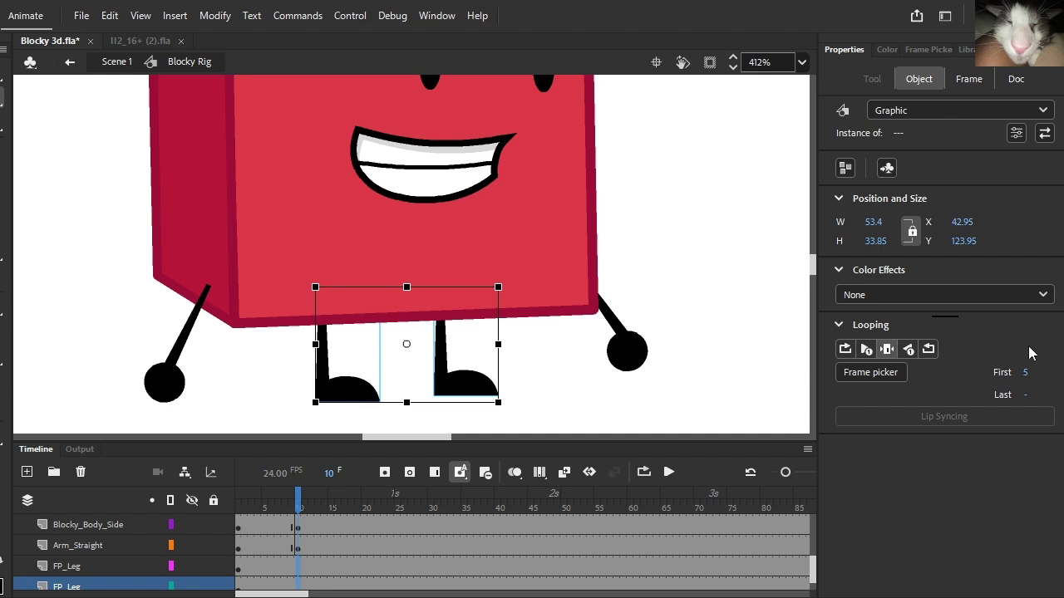
{"action": "left_click", "coordinate": [1026, 373]}
{"action": "type", "text": "1"}
{"action": "key", "text": "Return"}
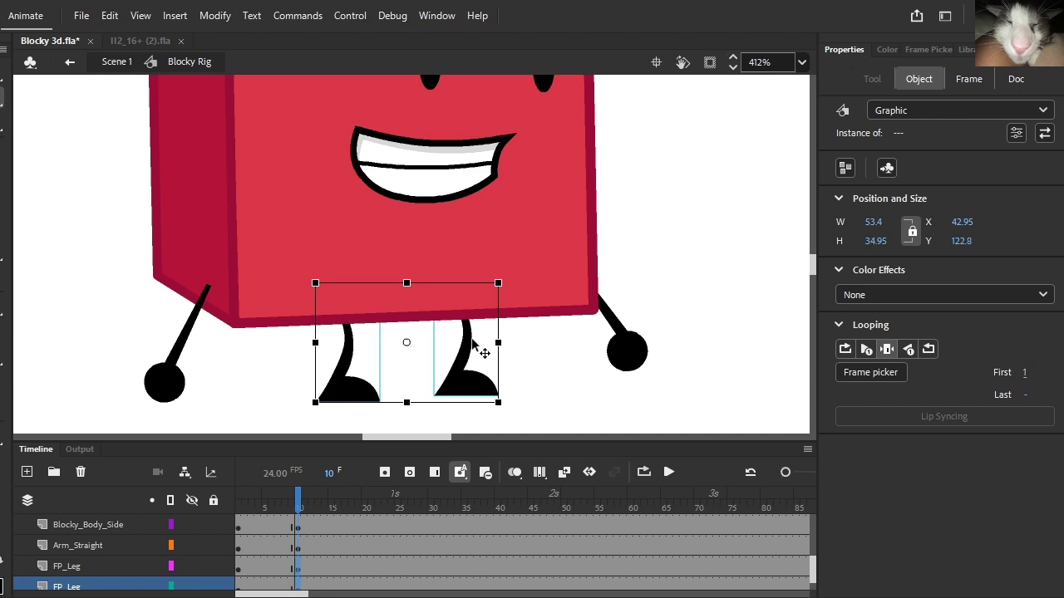
Step: Reselect both bent legs at frame 10 and squash them slightly downward from the top
{"action": "left_click", "coordinate": [511, 376]}
{"action": "left_click", "coordinate": [478, 385]}
{"action": "left_click", "coordinate": [365, 390], "text": "shift"}
{"action": "key", "text": "shift+Left"}
{"action": "key", "text": "shift+Right"}
{"action": "left_click_drag", "start_coordinate": [406, 281], "coordinate": [407, 293]}
Step: At frame 1, set the first frame of both leg symbols to 5 and preview the rig's movement
{"action": "left_click_drag", "start_coordinate": [300, 497], "coordinate": [182, 487]}
{"action": "left_click", "coordinate": [928, 82]}
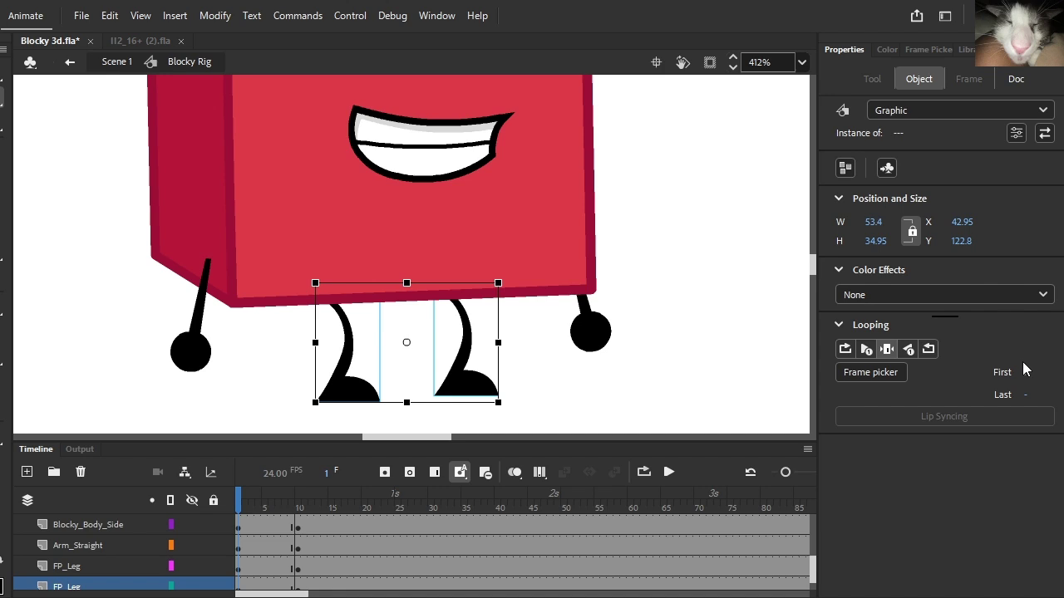
{"action": "left_click_drag", "start_coordinate": [1025, 373], "coordinate": [1045, 366]}
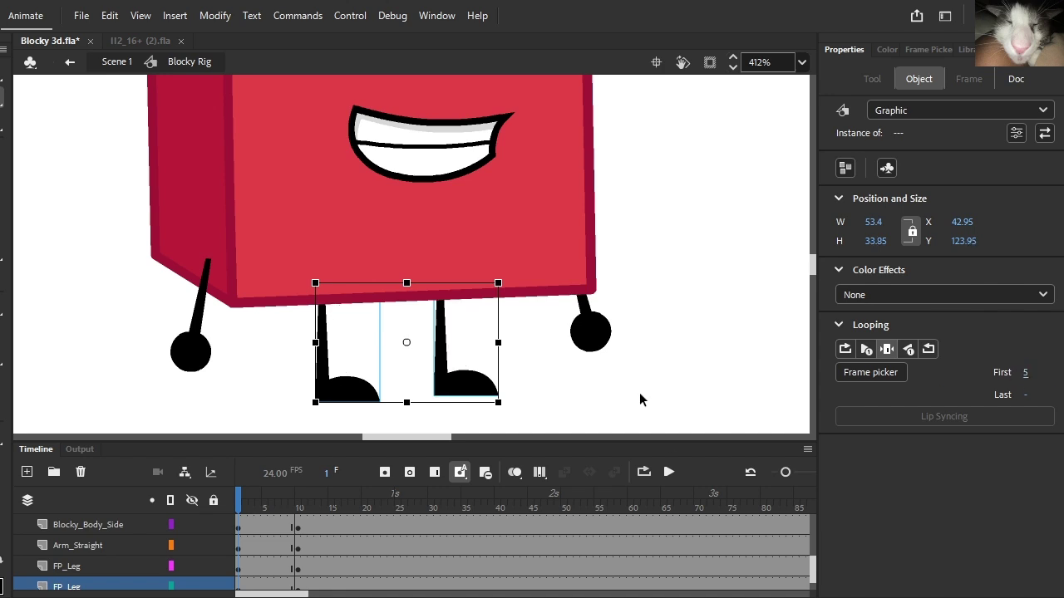
{"action": "left_click", "coordinate": [670, 474]}
{"action": "left_click_drag", "start_coordinate": [335, 507], "coordinate": [224, 536]}
Step: Create classic tweens between frames 1 and 10 on all of the rig's layers
{"action": "scroll", "coordinate": [225, 536], "scroll_direction": "up", "scroll_amount": 4}
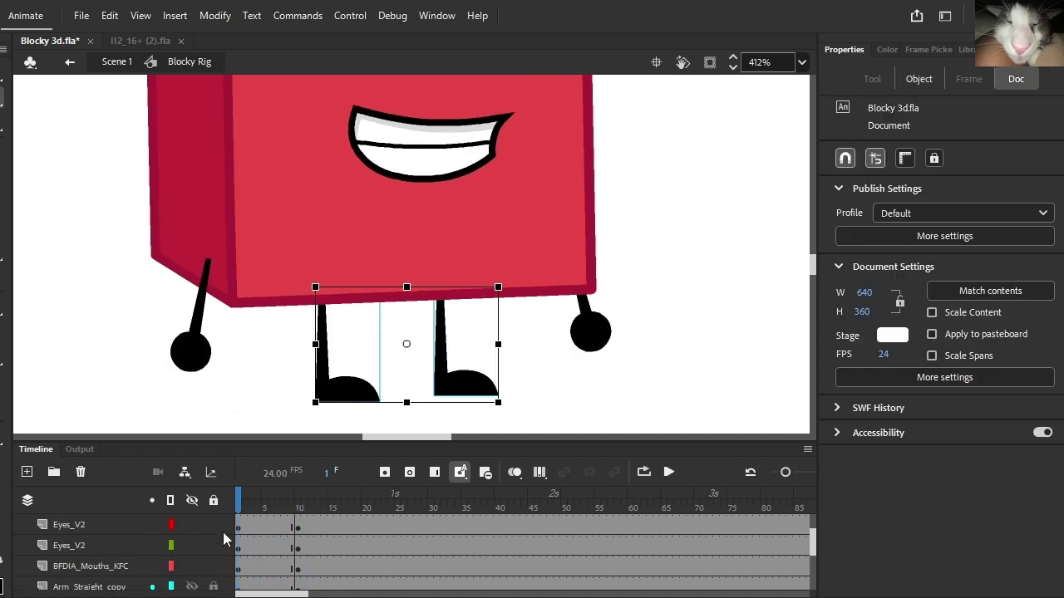
{"action": "scroll", "coordinate": [256, 560], "scroll_direction": "down", "scroll_amount": 5}
{"action": "left_click", "coordinate": [258, 566]}
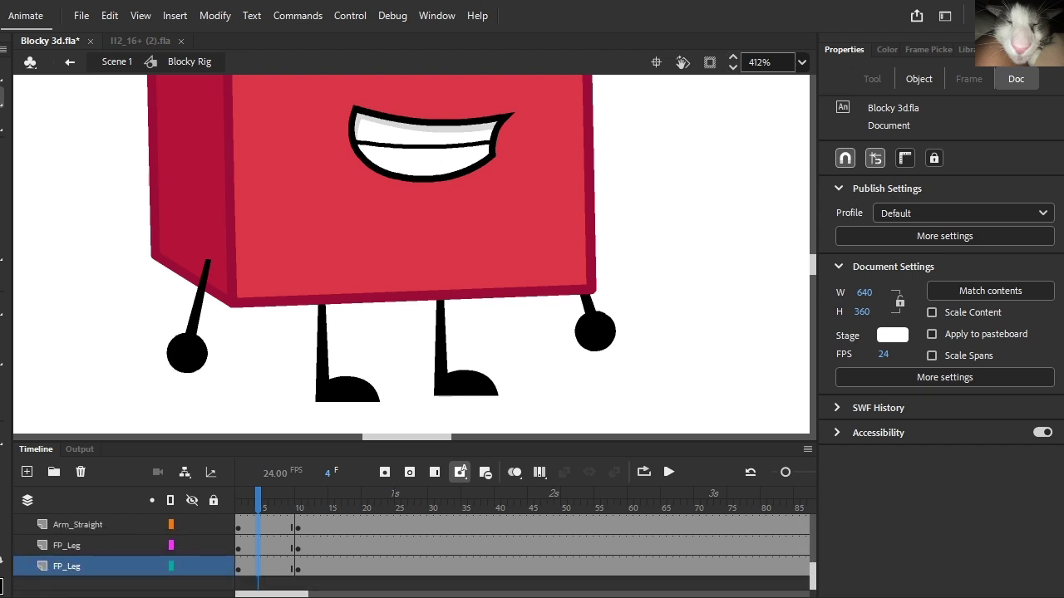
{"action": "left_click", "coordinate": [565, 472]}
Step: Rework the saved custom ease into My Ease 2 with a short ease at the end, apply it to the rig's tweens and preview
{"action": "left_click", "coordinate": [928, 266]}
{"action": "left_click", "coordinate": [556, 321]}
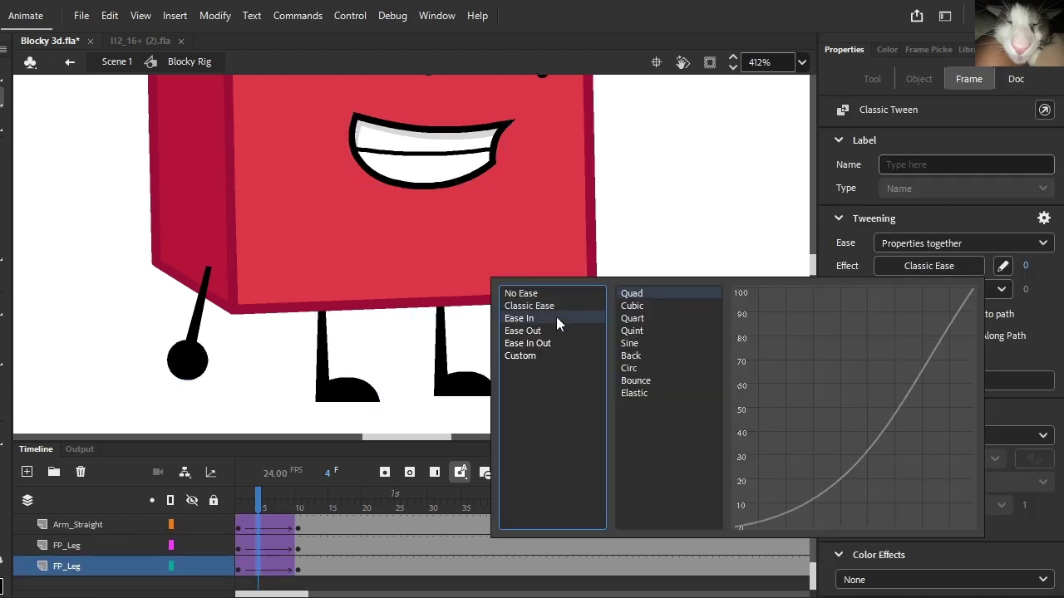
{"action": "left_click", "coordinate": [630, 306]}
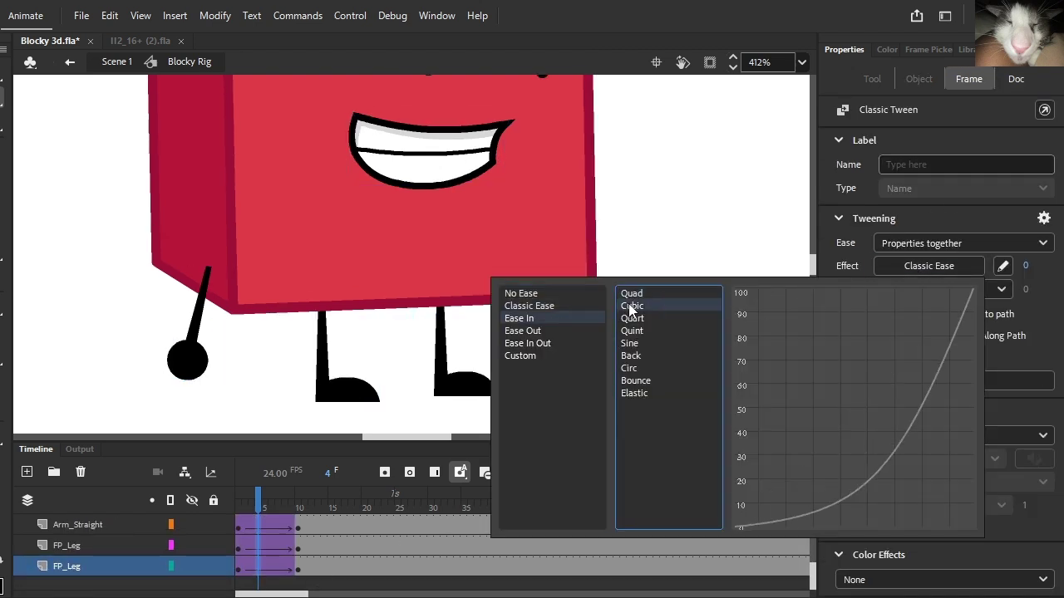
{"action": "left_click", "coordinate": [557, 355]}
{"action": "left_click", "coordinate": [647, 305]}
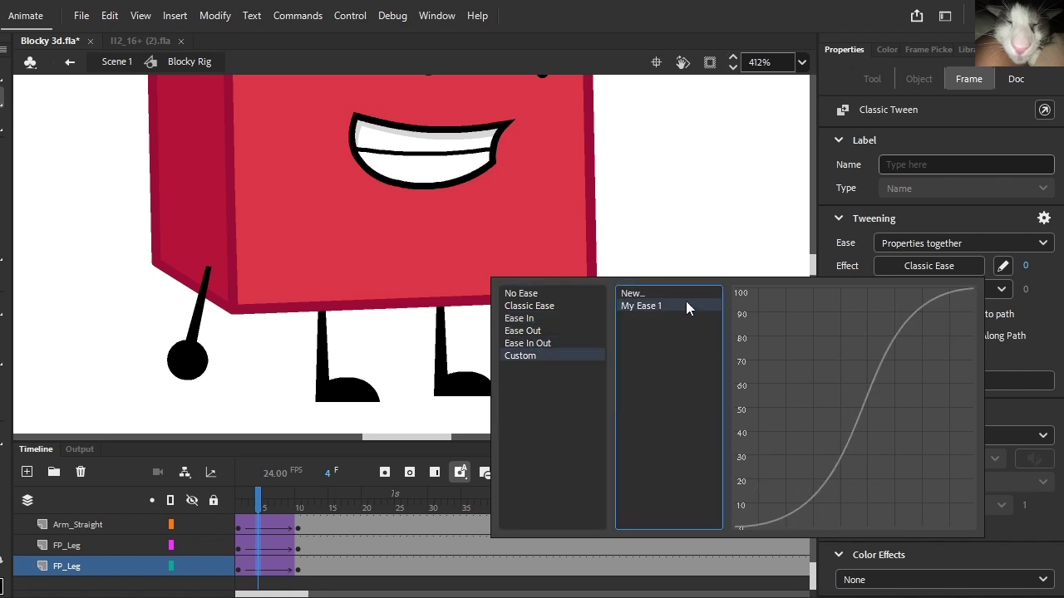
{"action": "left_click", "coordinate": [1038, 268]}
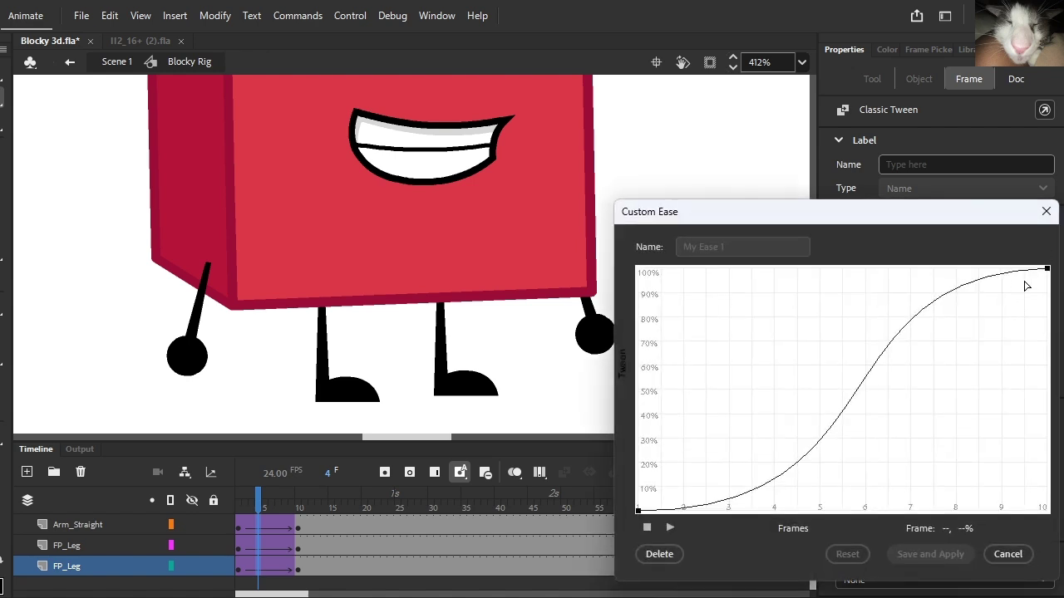
{"action": "left_click_drag", "start_coordinate": [814, 276], "coordinate": [998, 268]}
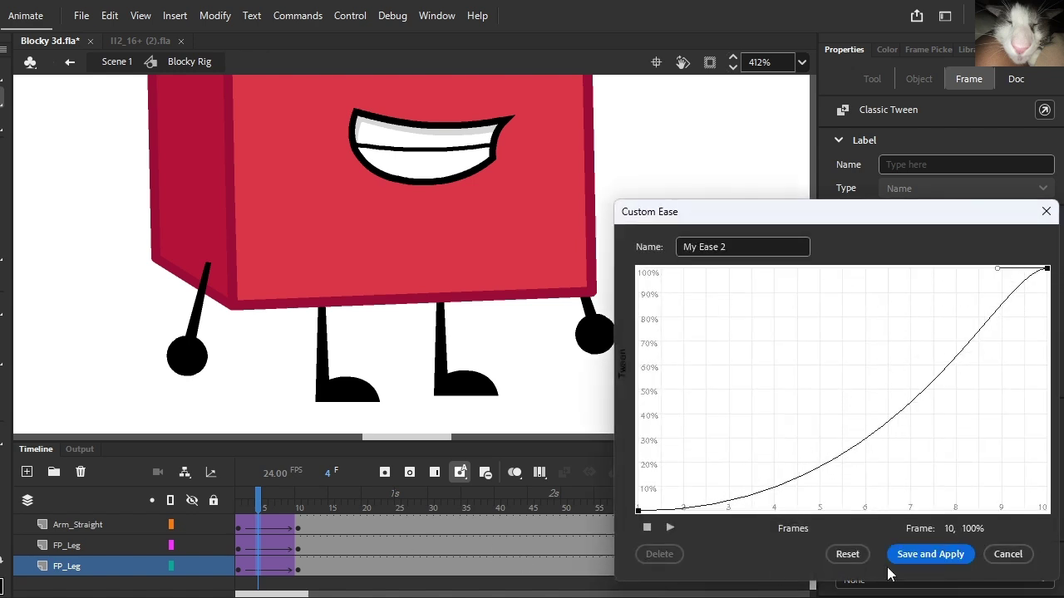
{"action": "left_click", "coordinate": [896, 557]}
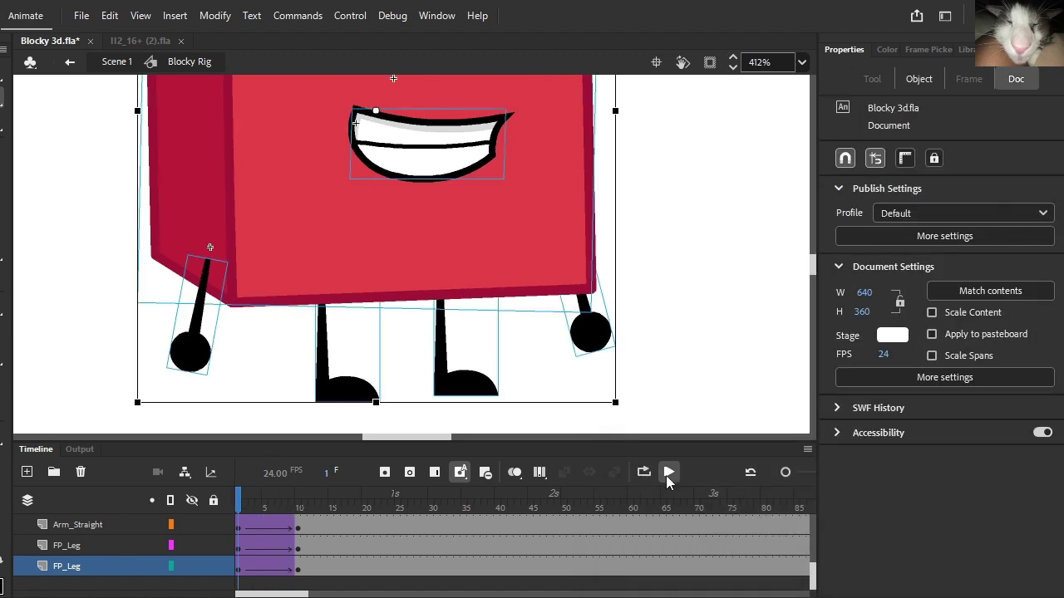
{"action": "left_click", "coordinate": [669, 472]}
{"action": "scroll", "coordinate": [449, 308], "scroll_direction": "down", "scroll_amount": 3}
{"action": "left_click", "coordinate": [265, 497]}
{"action": "left_click_drag", "start_coordinate": [265, 497], "coordinate": [299, 494]}
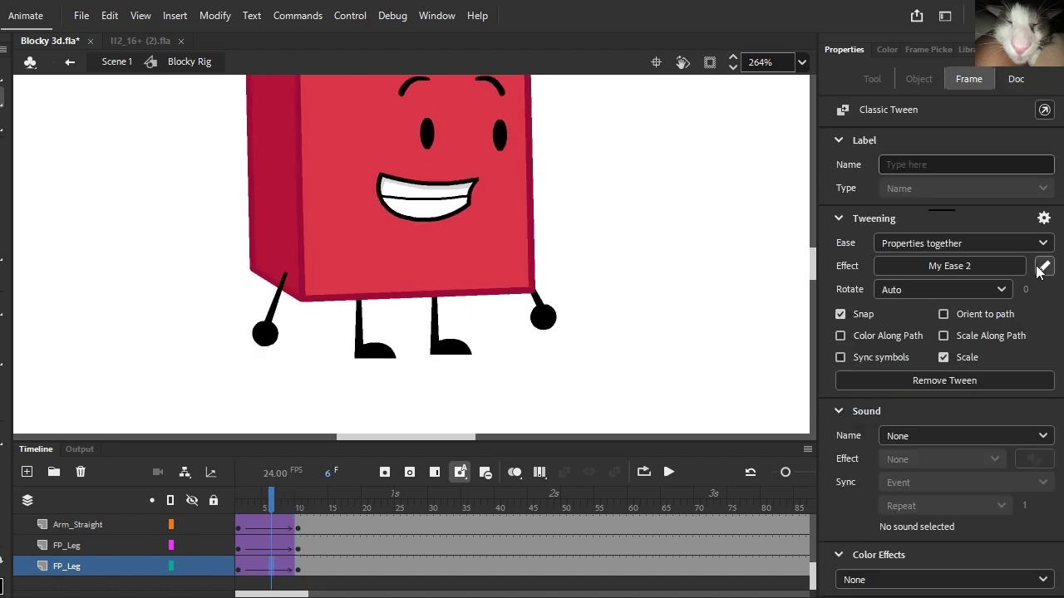
Step: Reshape the tweens' custom ease on all layers, save and apply it as My Ease 3, and preview the motion
{"action": "left_click", "coordinate": [1043, 266]}
{"action": "left_click", "coordinate": [1007, 554]}
{"action": "scroll", "coordinate": [300, 544], "scroll_direction": "up", "scroll_amount": 3}
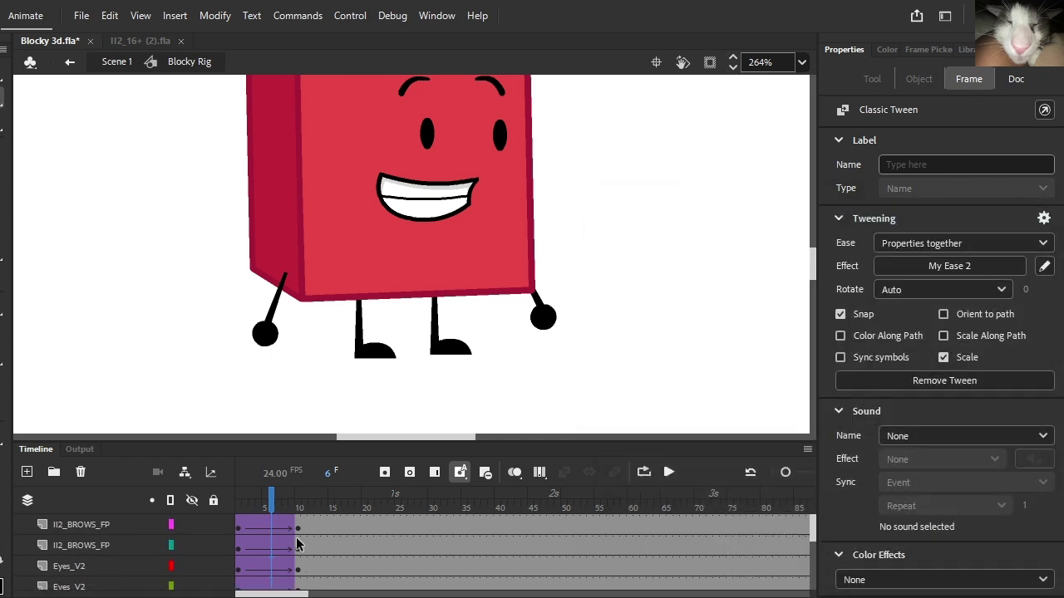
{"action": "left_click", "coordinate": [274, 535]}
{"action": "left_click", "coordinate": [1044, 267]}
{"action": "left_click", "coordinate": [900, 450]}
{"action": "left_click", "coordinate": [915, 556]}
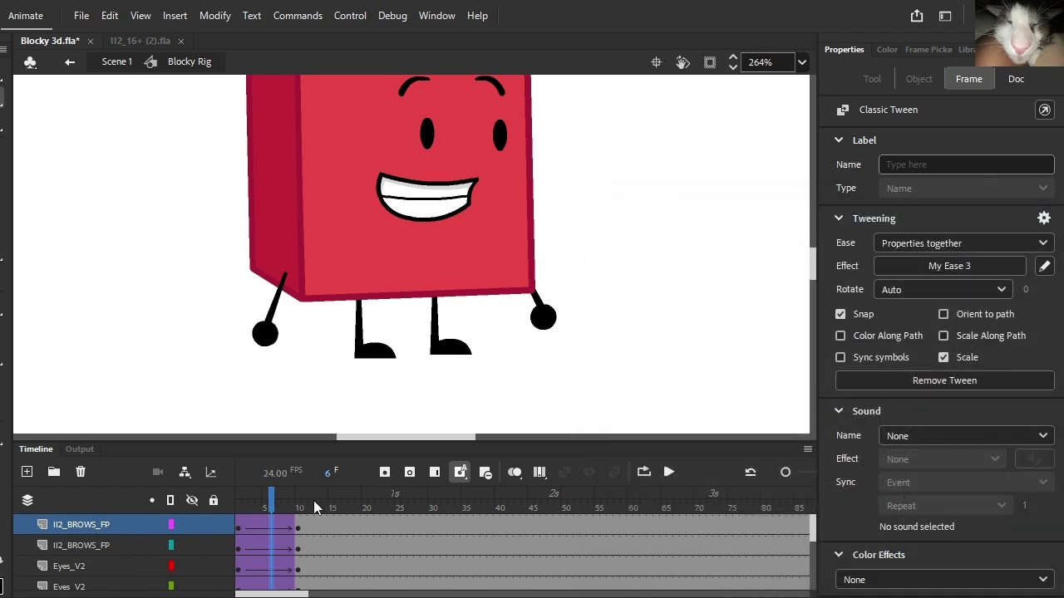
{"action": "key", "text": "Return"}
{"action": "left_click", "coordinate": [672, 473]}
{"action": "mouse_move", "coordinate": [304, 509]}
{"action": "left_mouse_down"}
{"action": "mouse_move", "coordinate": [260, 509]}
{"action": "mouse_move", "coordinate": [298, 526]}
{"action": "mouse_move", "coordinate": [286, 507]}
{"action": "left_mouse_up"}
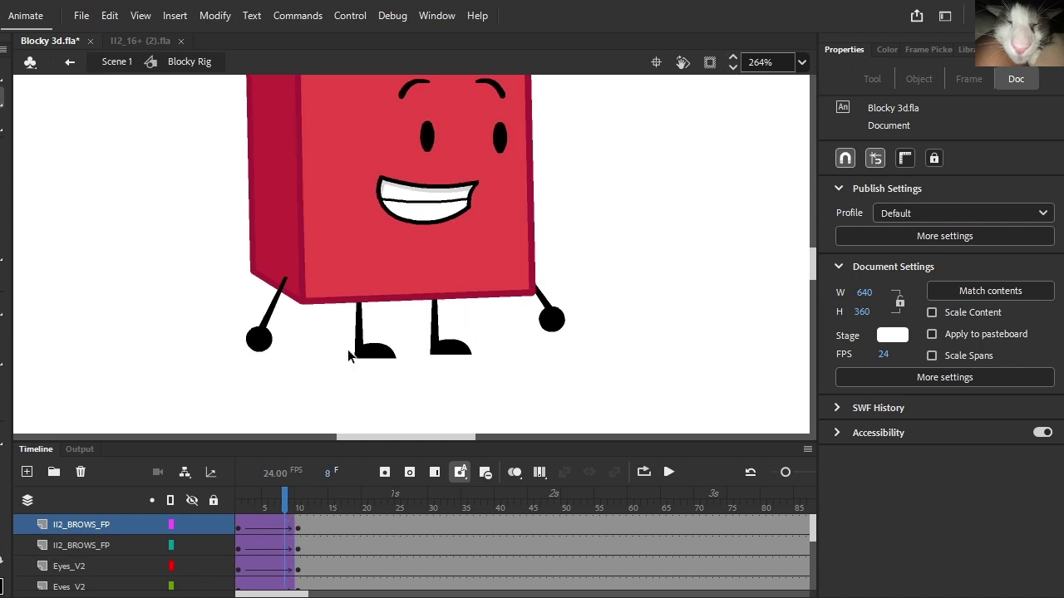
Step: Insert keyframes at frame 3 on all of the rig's layers
{"action": "scroll", "coordinate": [292, 549], "scroll_direction": "down", "scroll_amount": 5}
{"action": "left_click", "coordinate": [291, 546]}
{"action": "left_click", "coordinate": [286, 568]}
{"action": "left_click", "coordinate": [280, 548]}
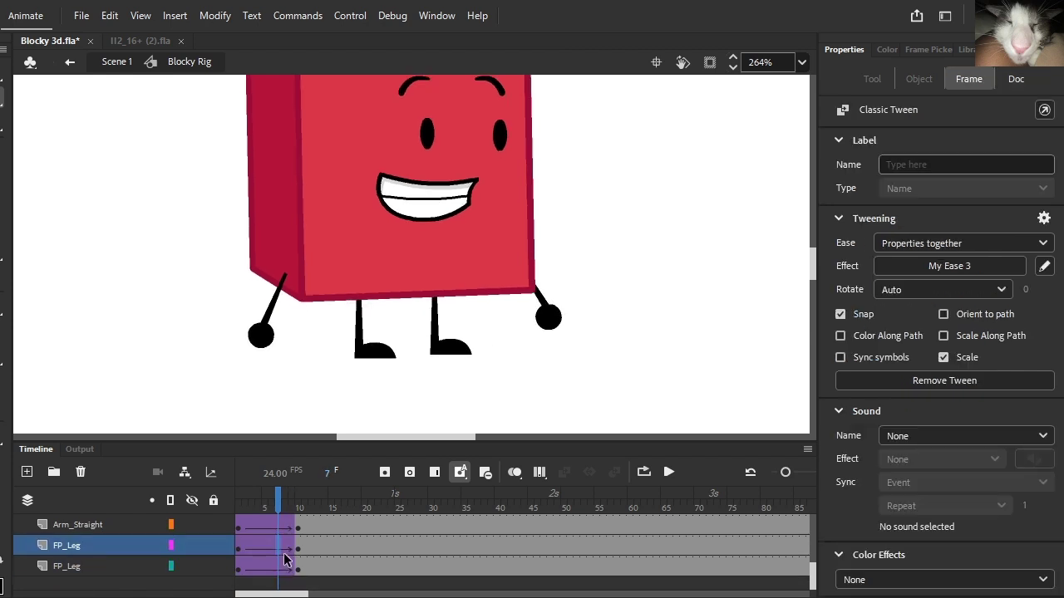
{"action": "left_click", "coordinate": [252, 509]}
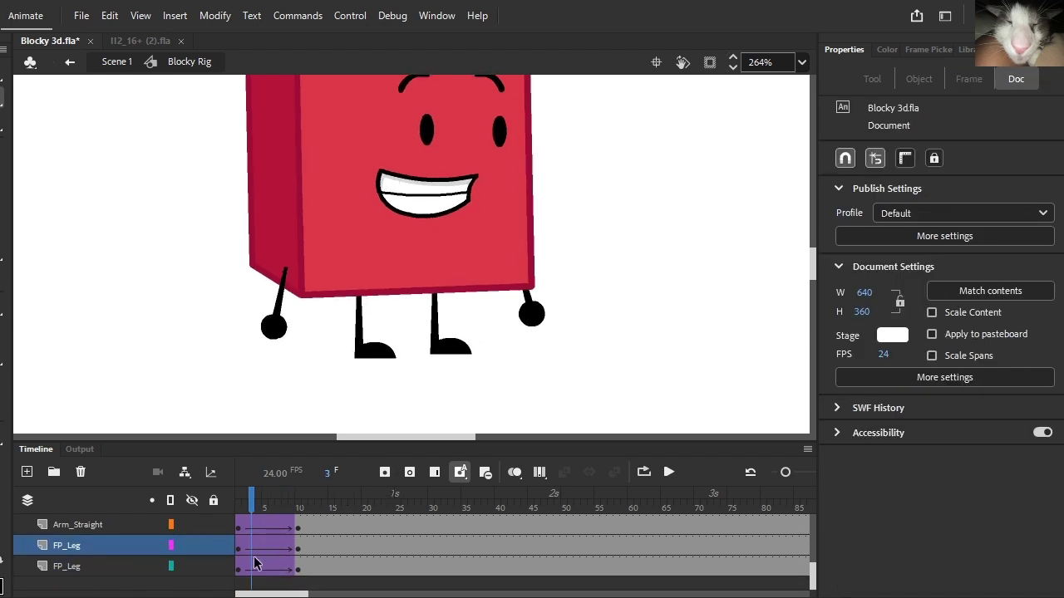
{"action": "left_click", "coordinate": [253, 570]}
{"action": "scroll", "coordinate": [252, 565], "scroll_direction": "up", "scroll_amount": 5}
{"action": "left_click", "coordinate": [253, 526], "text": "shift"}
{"action": "left_click", "coordinate": [384, 473]}
Step: Skew the whole rig slightly along its left edge at frame 3 and scrub through the motion
{"action": "scroll", "coordinate": [472, 320], "scroll_direction": "up", "scroll_amount": 3}
{"action": "scroll", "coordinate": [385, 99], "scroll_direction": "up", "scroll_amount": 2}
{"action": "left_click_drag", "start_coordinate": [387, 91], "coordinate": [396, 98]}
{"action": "left_click", "coordinate": [163, 303]}
{"action": "left_click", "coordinate": [161, 304]}
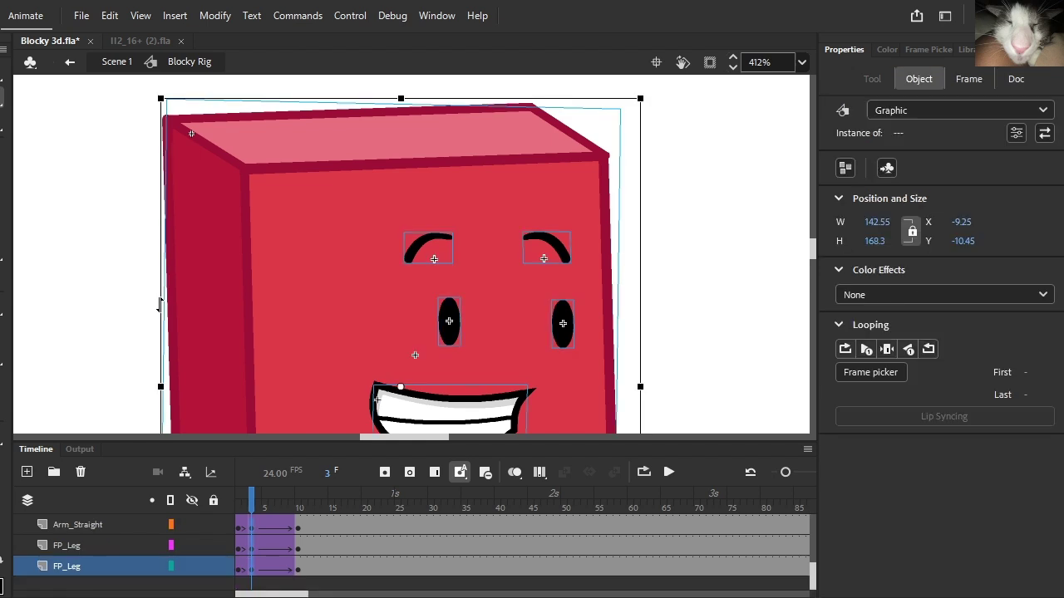
{"action": "left_click_drag", "start_coordinate": [240, 501], "coordinate": [280, 513]}
{"action": "scroll", "coordinate": [358, 326], "scroll_direction": "down", "scroll_amount": 3}
{"action": "left_click", "coordinate": [246, 555]}
{"action": "scroll", "coordinate": [244, 549], "scroll_direction": "up", "scroll_amount": 3}
{"action": "left_click", "coordinate": [242, 532]}
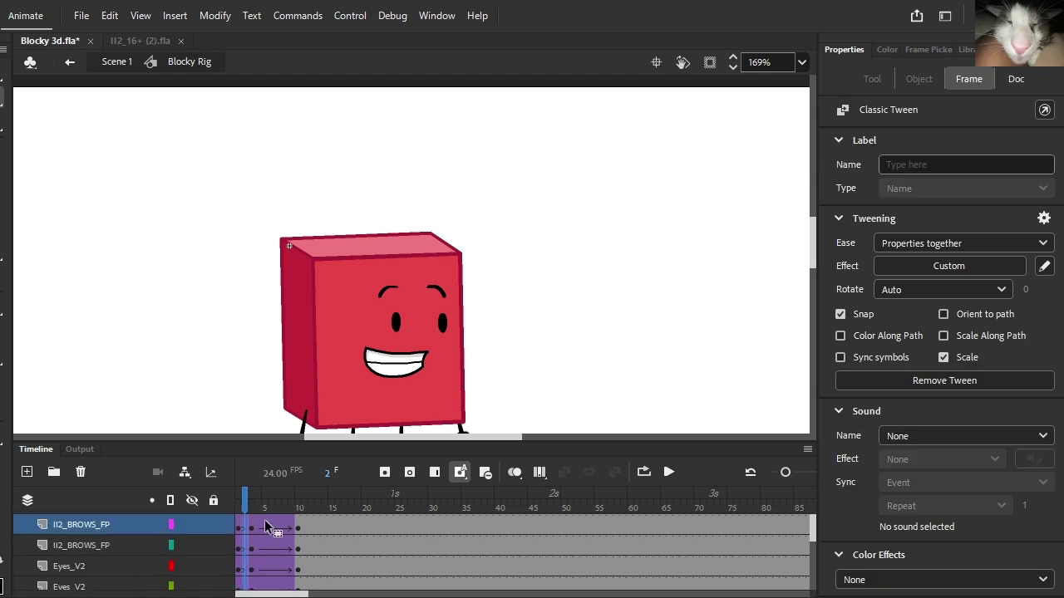
{"action": "left_click", "coordinate": [920, 266]}
{"action": "left_click_drag", "start_coordinate": [252, 497], "coordinate": [289, 534]}
{"action": "left_click", "coordinate": [279, 527]}
Step: Clear the frame 3 keyframes from all of the rig's layers
{"action": "scroll", "coordinate": [279, 529], "scroll_direction": "down", "scroll_amount": 3}
{"action": "left_click", "coordinate": [250, 568]}
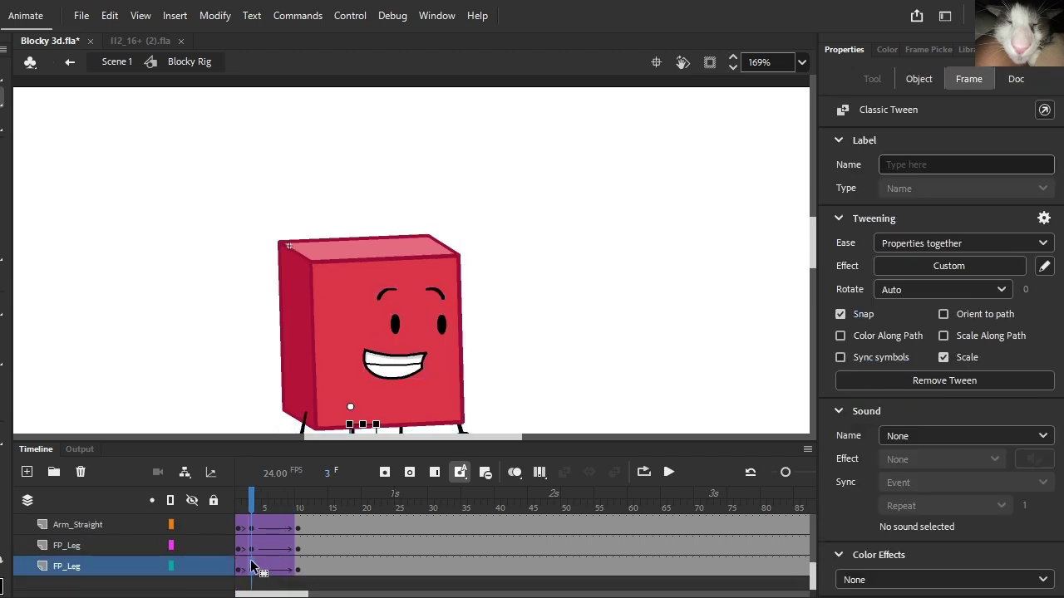
{"action": "scroll", "coordinate": [254, 539], "scroll_direction": "up", "scroll_amount": 3}
{"action": "right_click", "coordinate": [253, 539]}
{"action": "left_click", "coordinate": [284, 195]}
Step: Insert keyframes at frame 4 on all of the rig's layers
{"action": "left_click", "coordinate": [263, 527]}
{"action": "left_click", "coordinate": [268, 527]}
{"action": "scroll", "coordinate": [261, 544], "scroll_direction": "down", "scroll_amount": 3}
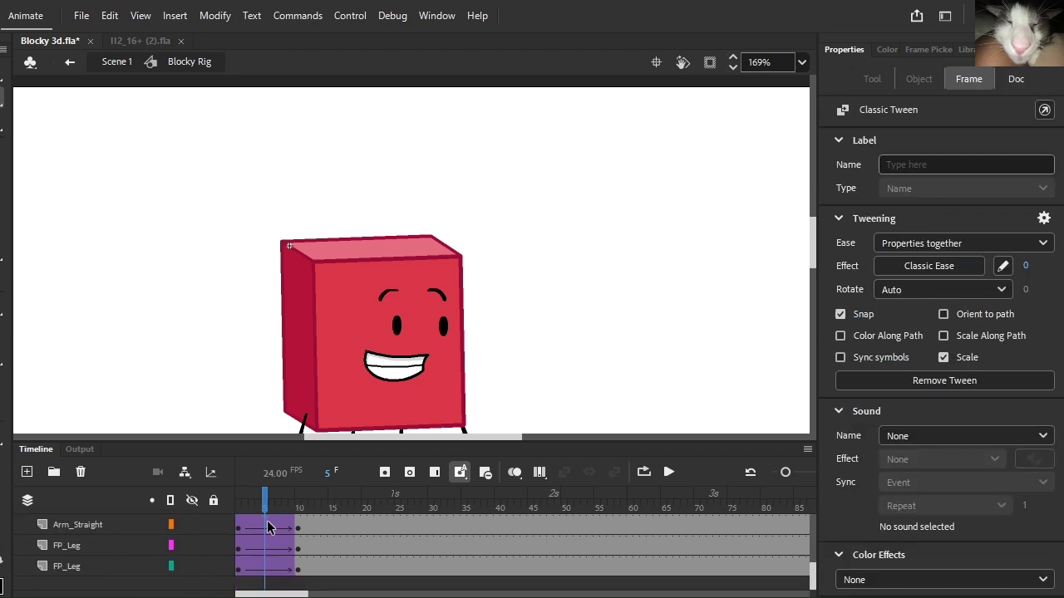
{"action": "left_click", "coordinate": [259, 567]}
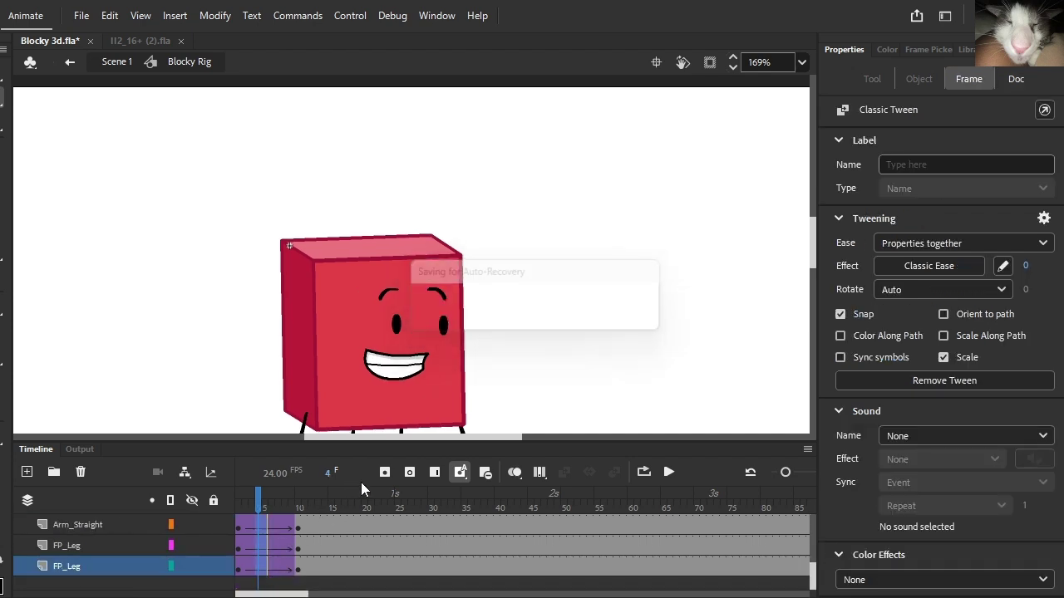
{"action": "left_click", "coordinate": [383, 473]}
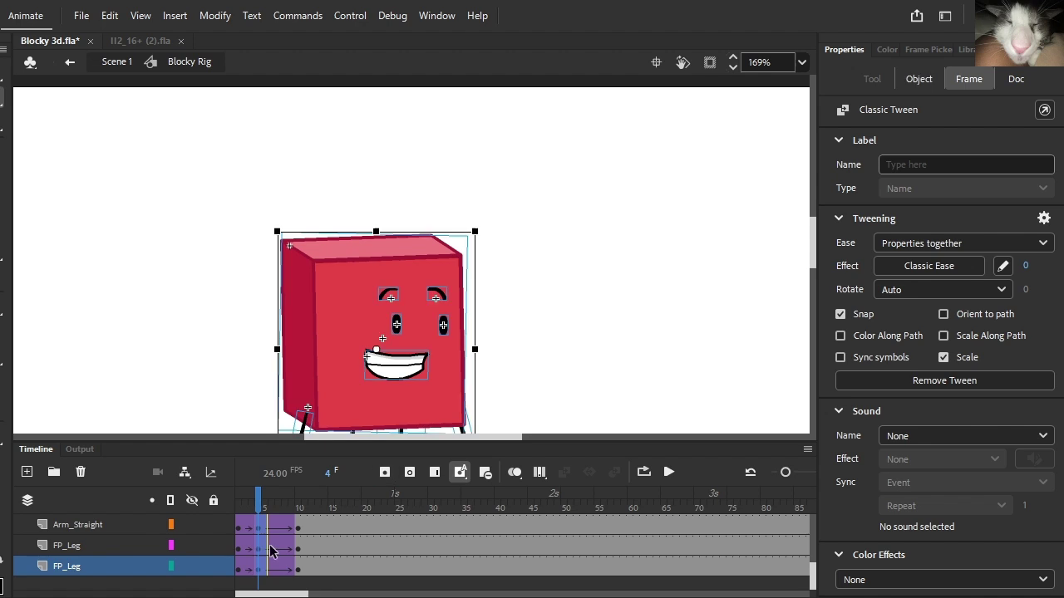
Step: Remove the frame 4 keyframes and insert keyframes at frame 5 on all layers instead
{"action": "scroll", "coordinate": [267, 563], "scroll_direction": "up", "scroll_amount": 3}
{"action": "left_click", "coordinate": [266, 527]}
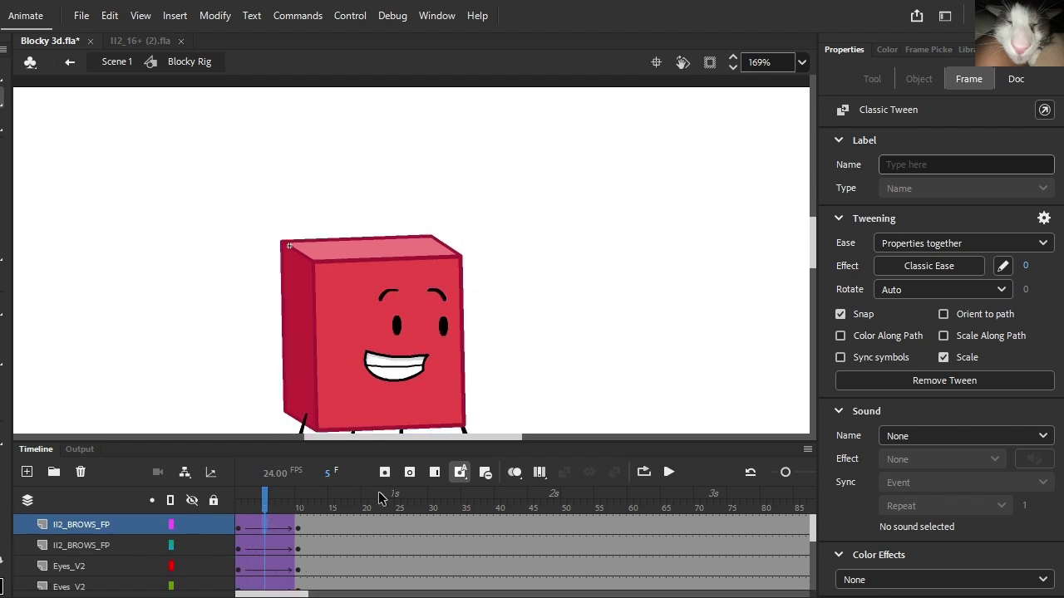
{"action": "scroll", "coordinate": [262, 548], "scroll_direction": "down", "scroll_amount": 5}
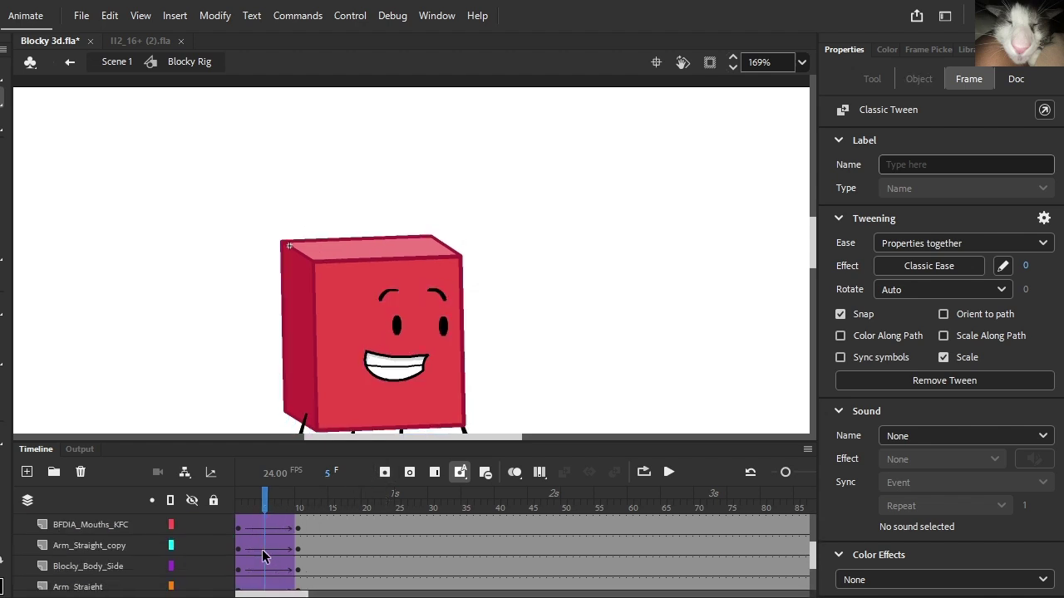
{"action": "left_click", "coordinate": [267, 566]}
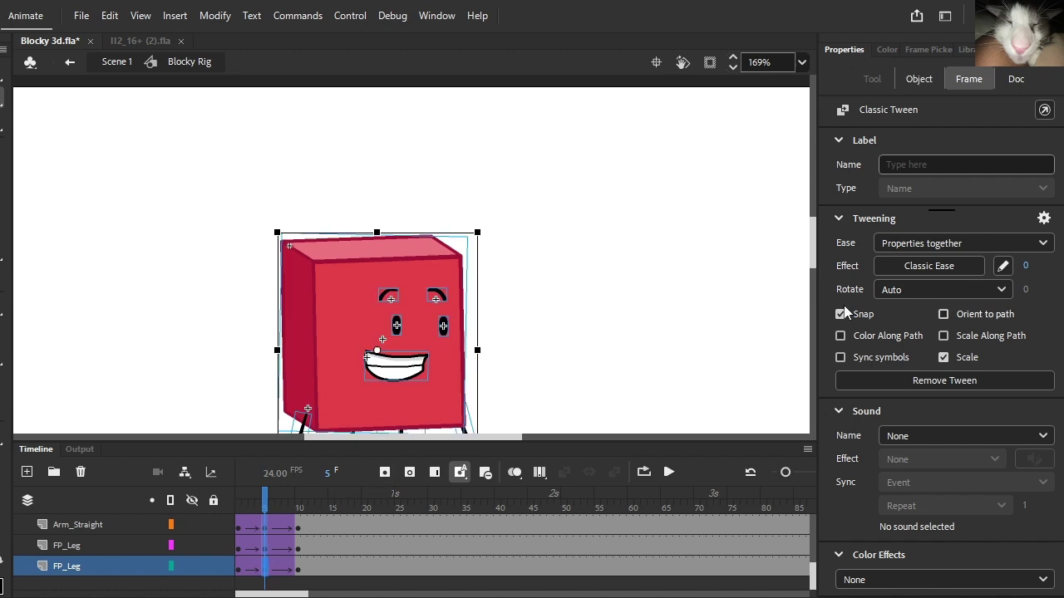
Step: Try skewing the rig slightly by its right edge at frame 5, compare neighbouring frames and undo the skew
{"action": "left_click", "coordinate": [404, 252]}
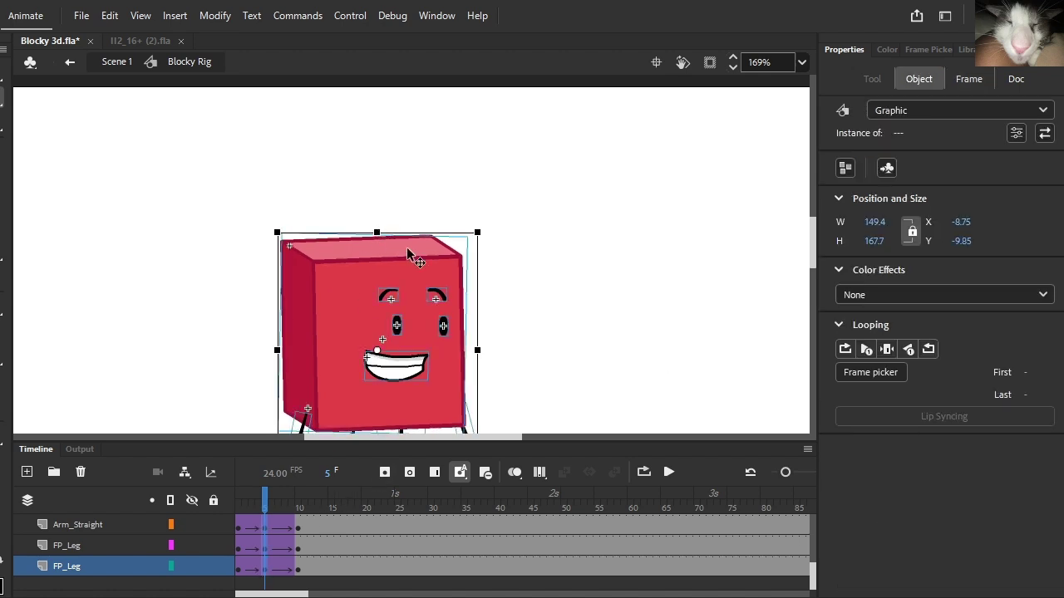
{"action": "left_click_drag", "start_coordinate": [476, 295], "coordinate": [474, 289]}
{"action": "left_click_drag", "start_coordinate": [266, 497], "coordinate": [290, 509]}
{"action": "key", "text": "comma"}
{"action": "key", "text": "comma"}
{"action": "key", "text": "comma"}
{"action": "key", "text": "comma"}
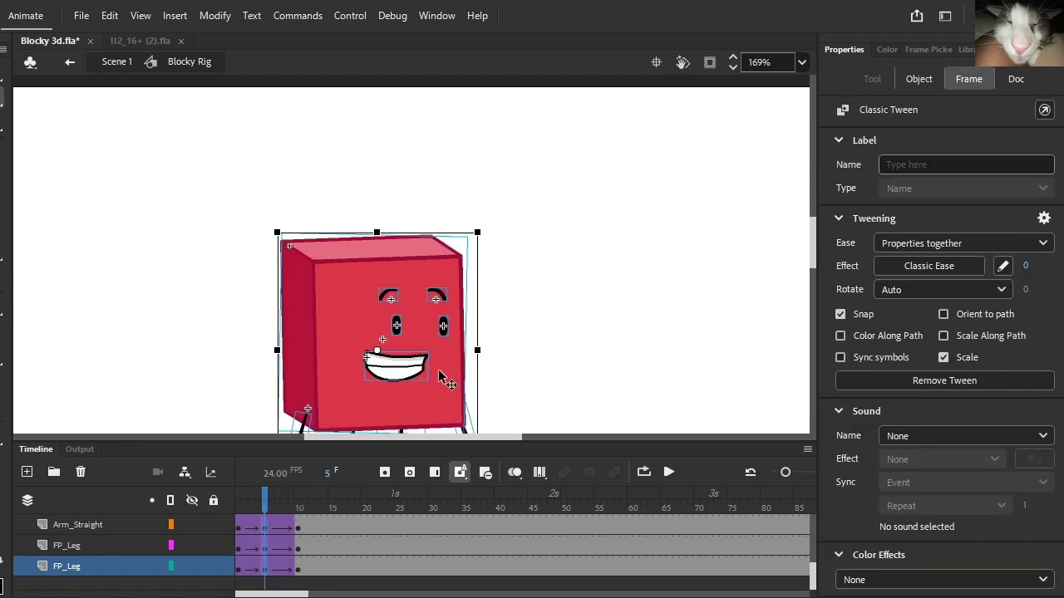
{"action": "scroll", "coordinate": [483, 362], "scroll_direction": "up", "scroll_amount": 3}
{"action": "key", "text": "ctrl+z"}
{"action": "key", "text": "ctrl+z"}
{"action": "key", "text": "ctrl+y"}
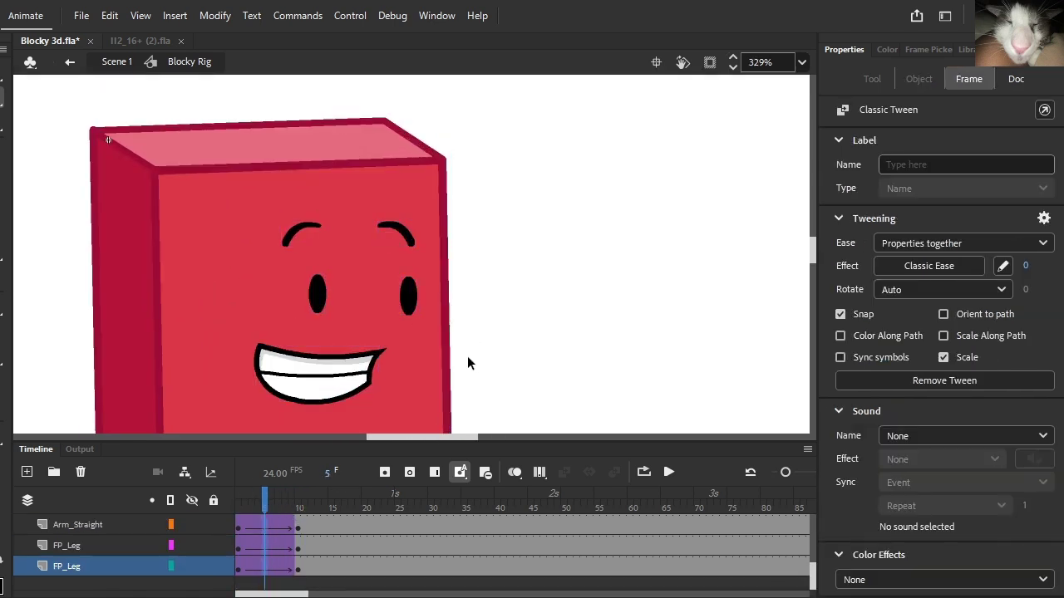
{"action": "key", "text": "ctrl+y"}
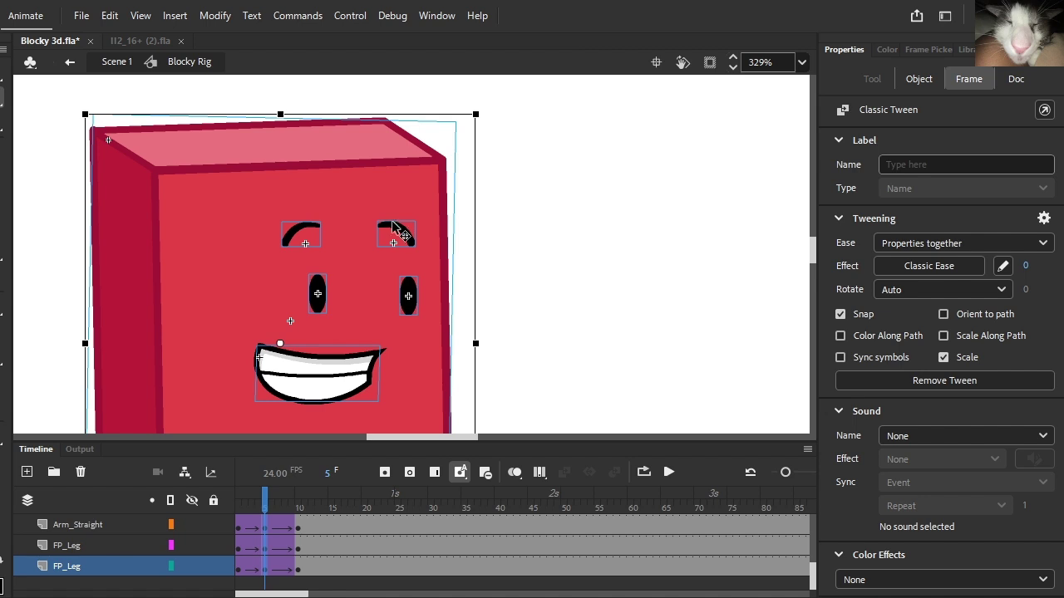
Step: Skew the whole rig at frame 5 so its right side tilts slightly upward, fine-tune the tilt and preview
{"action": "key", "text": "period"}
{"action": "key", "text": "period"}
{"action": "key", "text": "comma"}
{"action": "key", "text": "comma"}
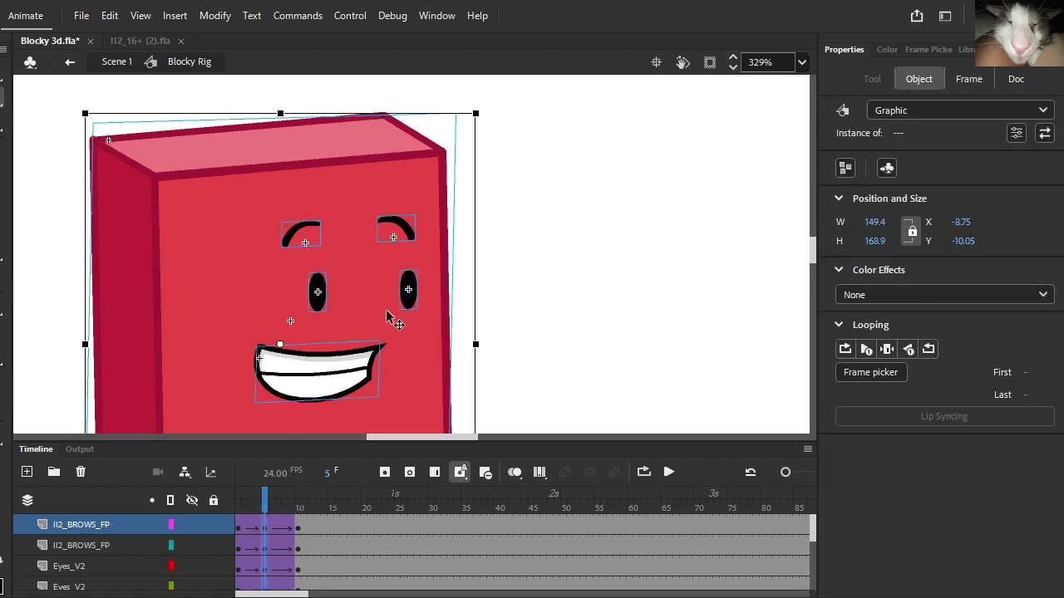
{"action": "left_click_drag", "start_coordinate": [473, 341], "coordinate": [473, 346]}
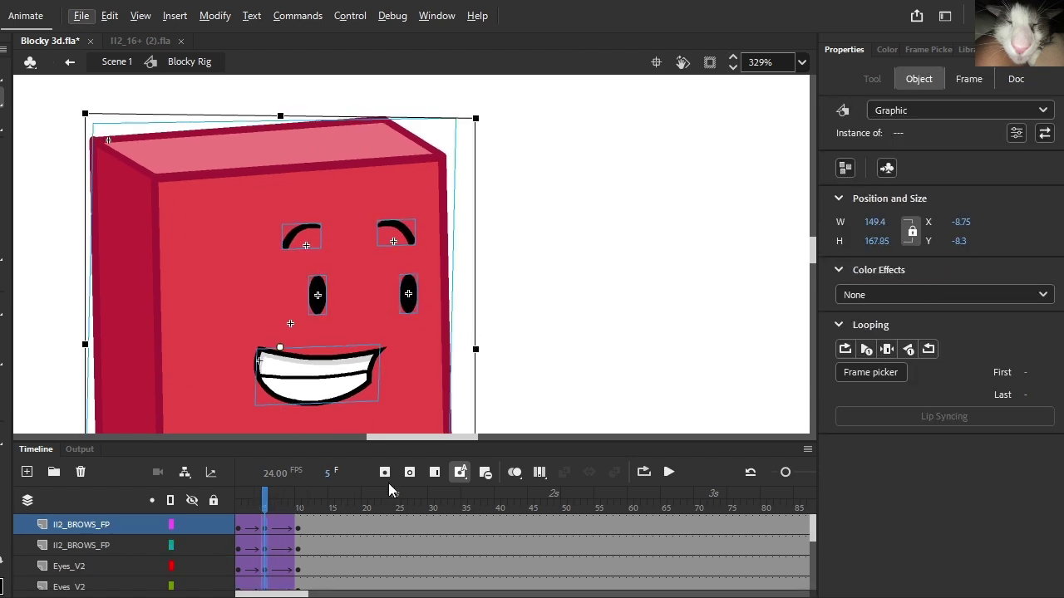
{"action": "left_click_drag", "start_coordinate": [266, 508], "coordinate": [284, 575]}
{"action": "left_click", "coordinate": [674, 469]}
{"action": "left_click", "coordinate": [674, 468]}
{"action": "scroll", "coordinate": [380, 243], "scroll_direction": "down", "scroll_amount": 4}
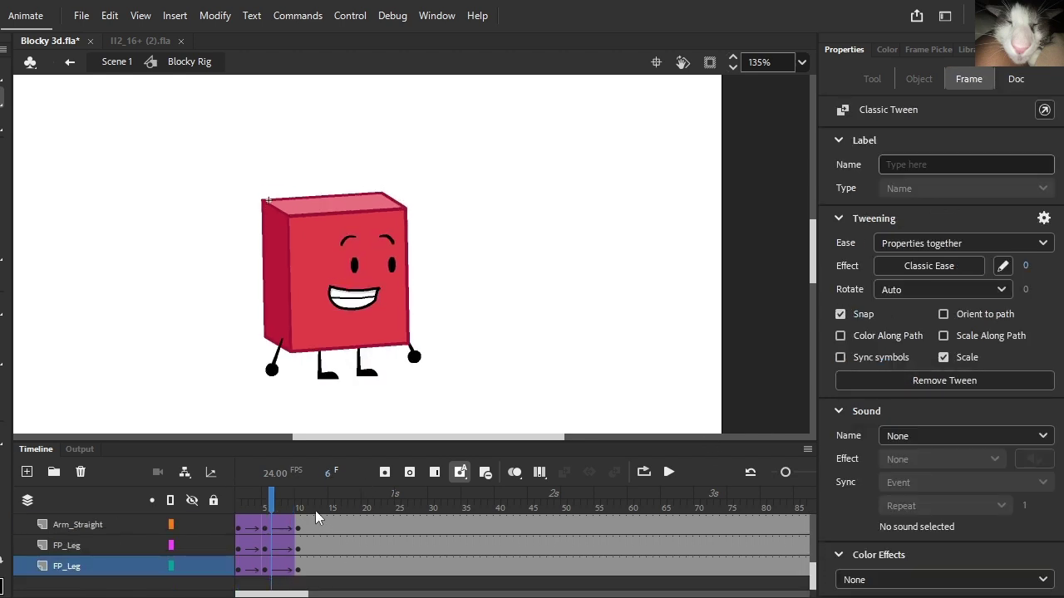
Step: Apply the Ease Out Cubic effect to all layers' tweens between frames 5 and 10
{"action": "left_click", "coordinate": [264, 508]}
{"action": "left_click", "coordinate": [274, 569]}
{"action": "scroll", "coordinate": [284, 544], "scroll_direction": "up", "scroll_amount": 5}
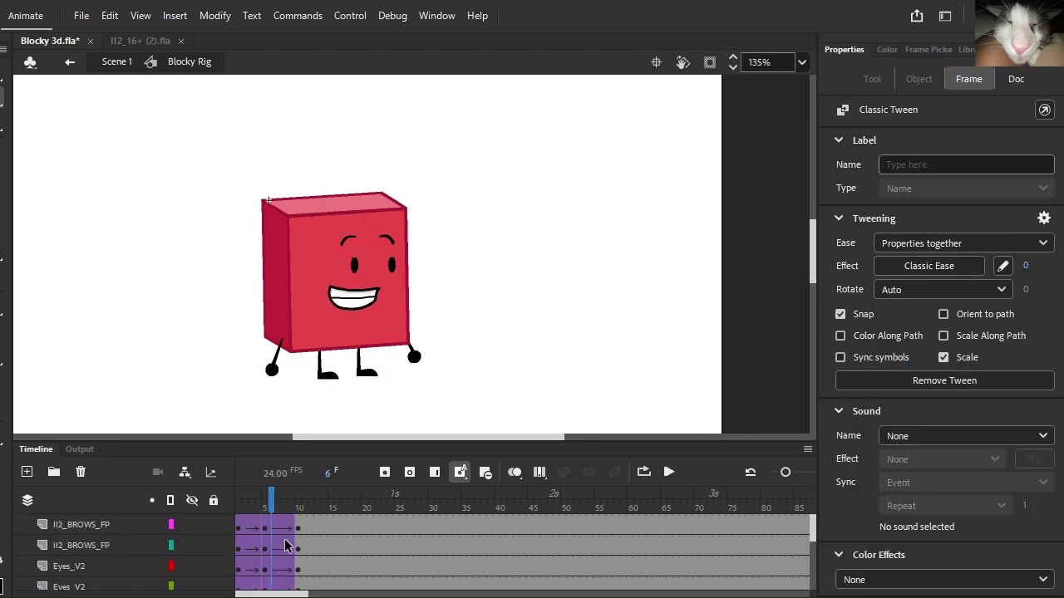
{"action": "left_click", "coordinate": [276, 527]}
{"action": "left_click", "coordinate": [956, 267]}
{"action": "left_click", "coordinate": [563, 333]}
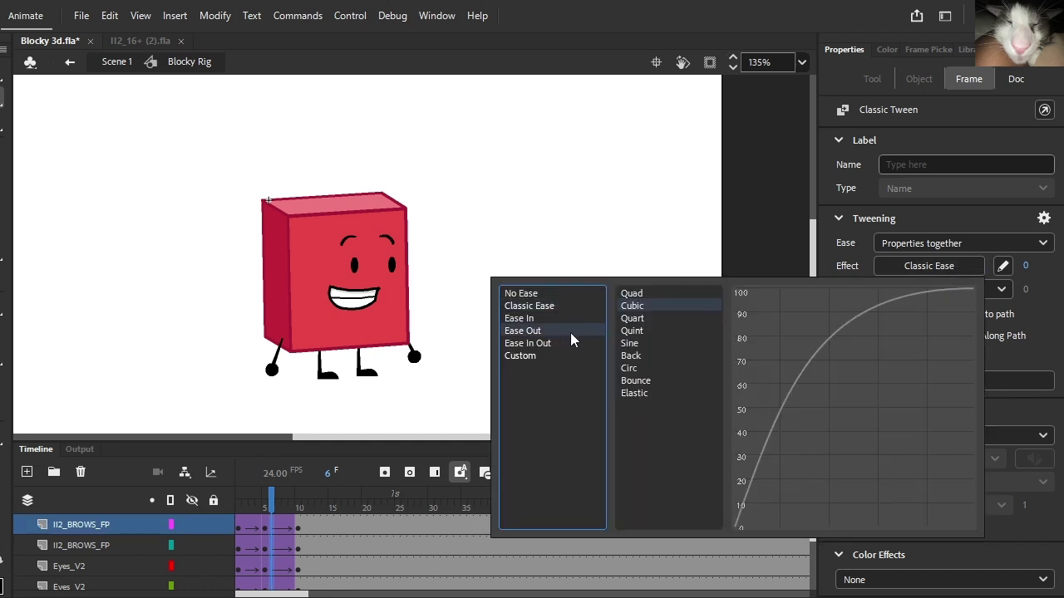
{"action": "double_click", "coordinate": [657, 305]}
Step: Apply the Ease In Quart effect to all layers' tweens between frames 1 and 5 and preview the rig's motion
{"action": "left_click", "coordinate": [242, 508]}
{"action": "left_click", "coordinate": [243, 526]}
{"action": "scroll", "coordinate": [242, 525], "scroll_direction": "down", "scroll_amount": 5}
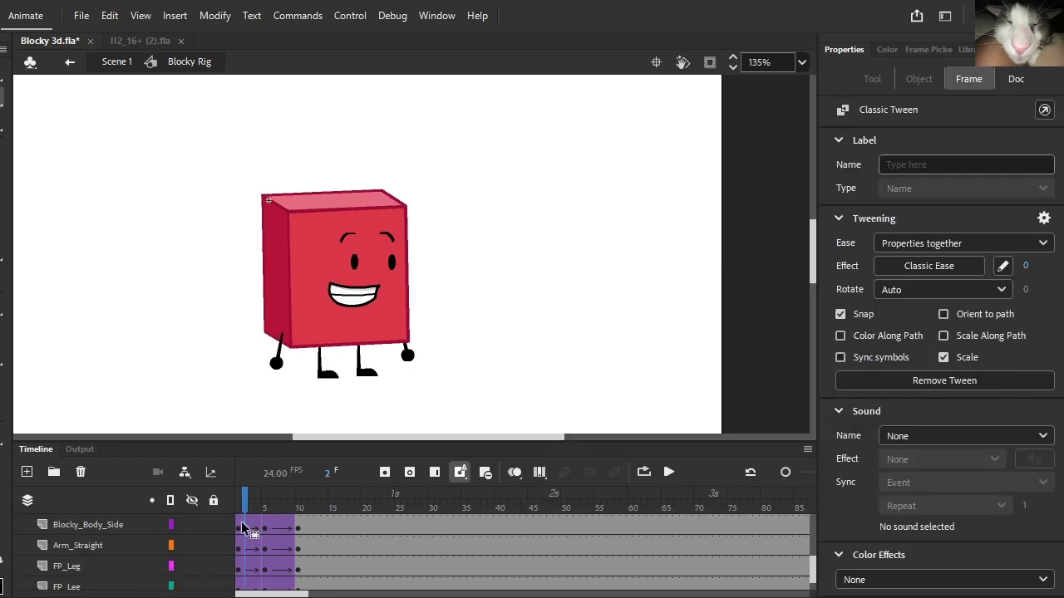
{"action": "scroll", "coordinate": [244, 532], "scroll_direction": "down", "scroll_amount": 1}
{"action": "left_click", "coordinate": [252, 569]}
{"action": "left_click", "coordinate": [931, 244]}
{"action": "left_click", "coordinate": [930, 266]}
{"action": "left_click", "coordinate": [928, 266]}
{"action": "left_click", "coordinate": [581, 318]}
{"action": "double_click", "coordinate": [645, 319]}
{"action": "left_click", "coordinate": [670, 472]}
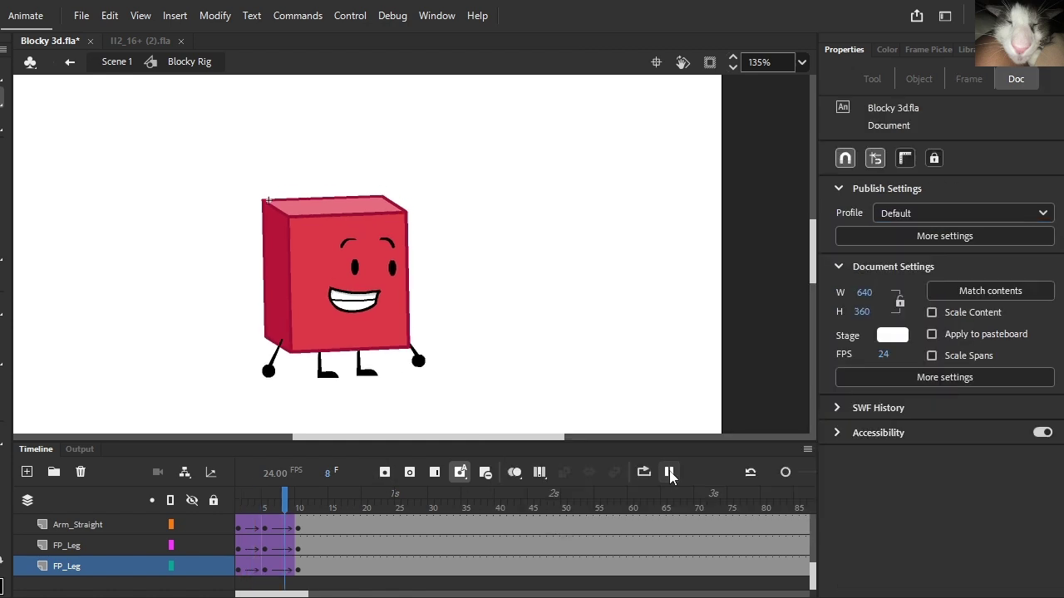
{"action": "left_click_drag", "start_coordinate": [323, 527], "coordinate": [185, 521]}
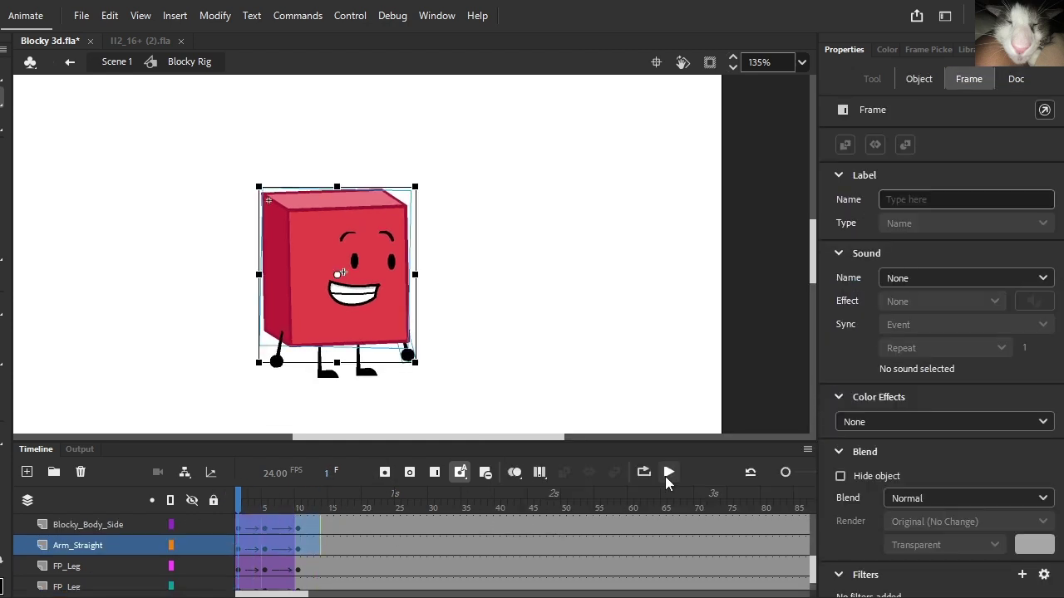
Step: Preview the rig's motion, nudge the whole rig's vertical skew at frame 5 by its left edge and scrub through the frames
{"action": "left_click", "coordinate": [667, 474]}
{"action": "left_click_drag", "start_coordinate": [350, 529], "coordinate": [263, 503]}
{"action": "key", "text": "ctrl+a"}
{"action": "scroll", "coordinate": [389, 308], "scroll_direction": "up", "scroll_amount": 3}
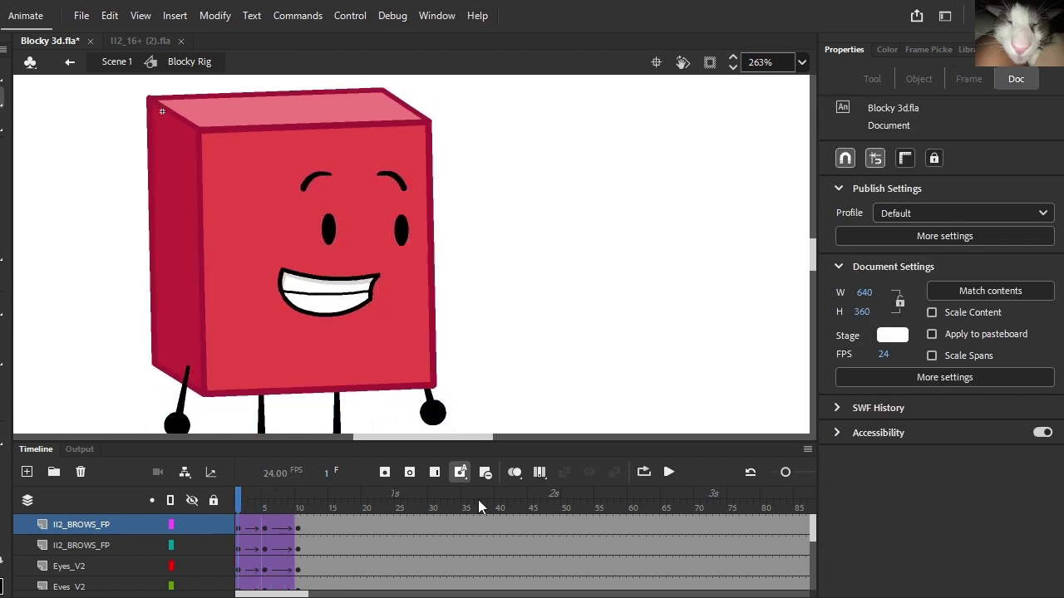
{"action": "left_click", "coordinate": [669, 472]}
{"action": "left_click_drag", "start_coordinate": [333, 503], "coordinate": [266, 507]}
{"action": "left_click", "coordinate": [286, 394]}
{"action": "left_click_drag", "start_coordinate": [144, 328], "coordinate": [144, 322]}
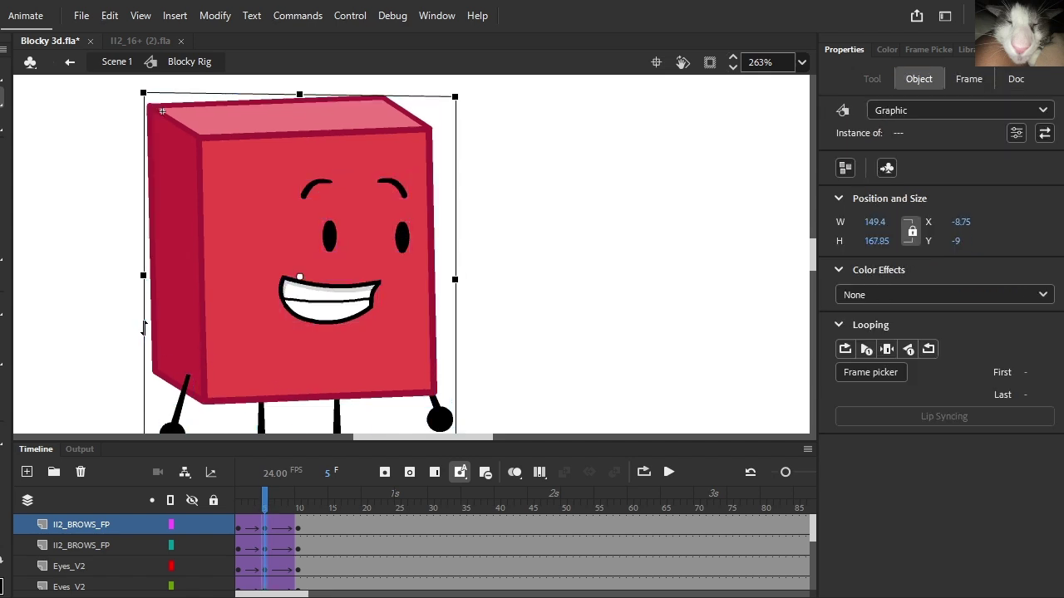
{"action": "left_click_drag", "start_coordinate": [245, 503], "coordinate": [266, 502]}
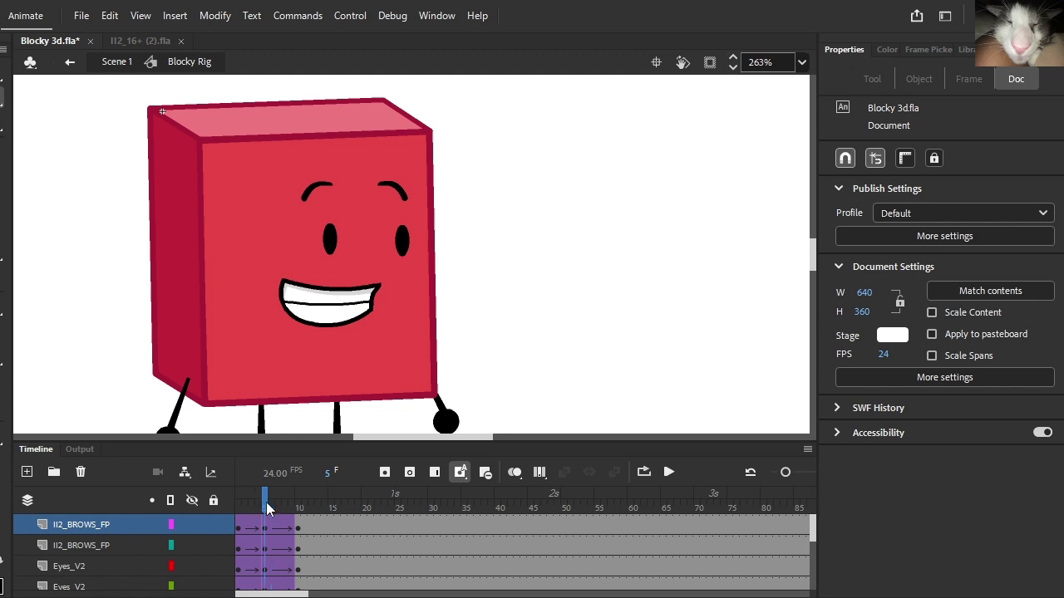
Step: Switch both legs to their bent pose at frame 5
{"action": "scroll", "coordinate": [282, 407], "scroll_direction": "down", "scroll_amount": 3}
{"action": "left_click", "coordinate": [277, 336]}
{"action": "left_click", "coordinate": [372, 349], "text": "shift"}
{"action": "left_click", "coordinate": [510, 374]}
{"action": "scroll", "coordinate": [407, 414], "scroll_direction": "up", "scroll_amount": 3}
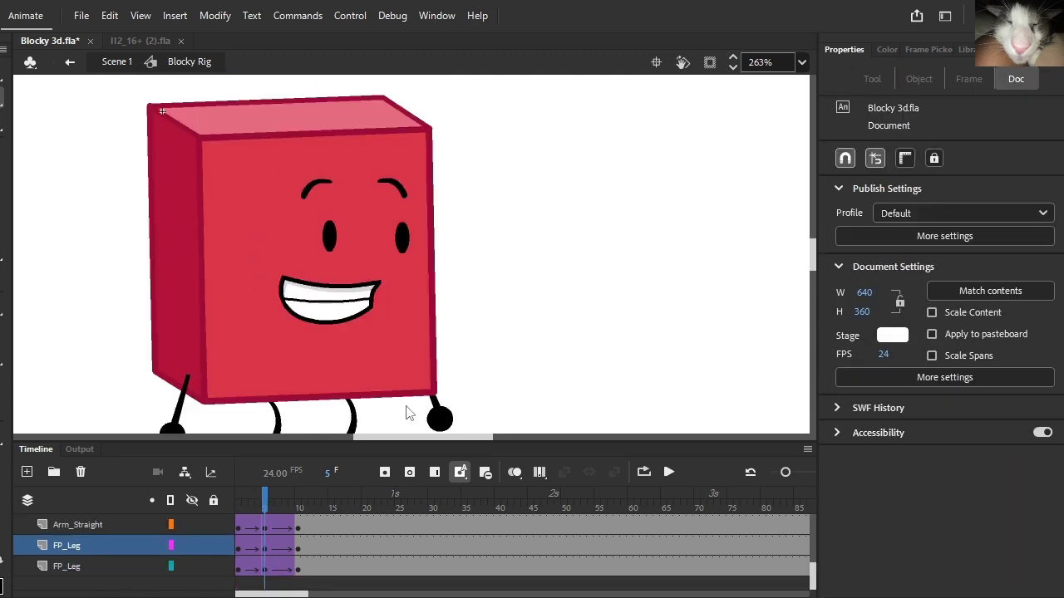
Step: Play the rig animation from frame 1 at a reduced view to check the leg movement
{"action": "left_click_drag", "start_coordinate": [259, 504], "coordinate": [153, 492]}
{"action": "left_click", "coordinate": [669, 473]}
{"action": "left_click", "coordinate": [670, 477]}
{"action": "key", "text": "ctrl+minus"}
{"action": "key", "text": "ctrl+minus"}
{"action": "key", "text": "ctrl+minus"}
{"action": "key", "text": "ctrl+minus"}
{"action": "key", "text": "ctrl+minus"}
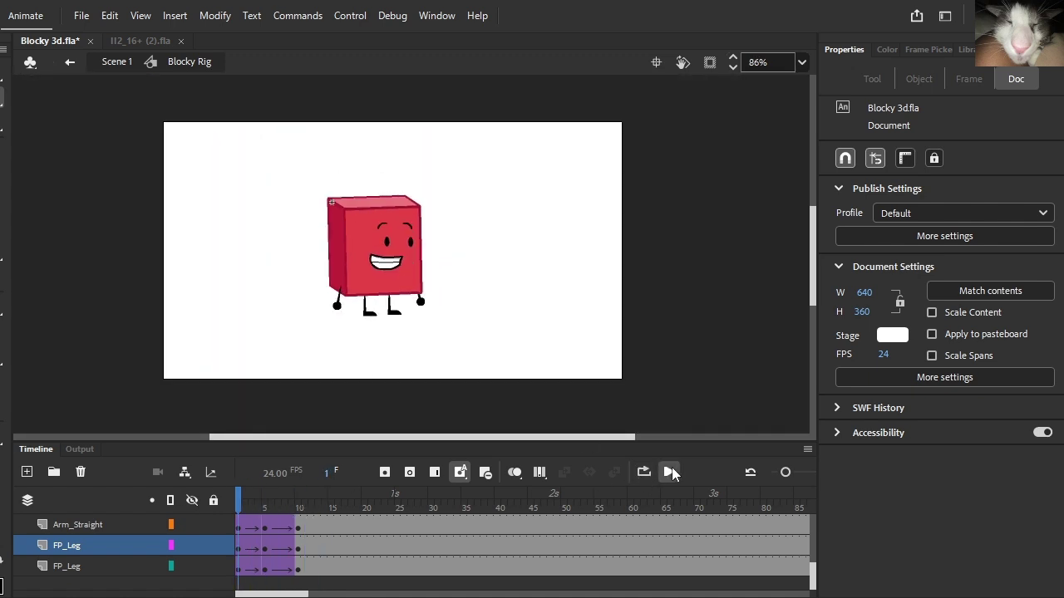
{"action": "left_click", "coordinate": [670, 472]}
Step: Open the front arm's Arm Straight symbol in place and insert keyframes at frame 16 on both layers
{"action": "left_click", "coordinate": [300, 498]}
{"action": "scroll", "coordinate": [359, 344], "scroll_direction": "up", "scroll_amount": 3}
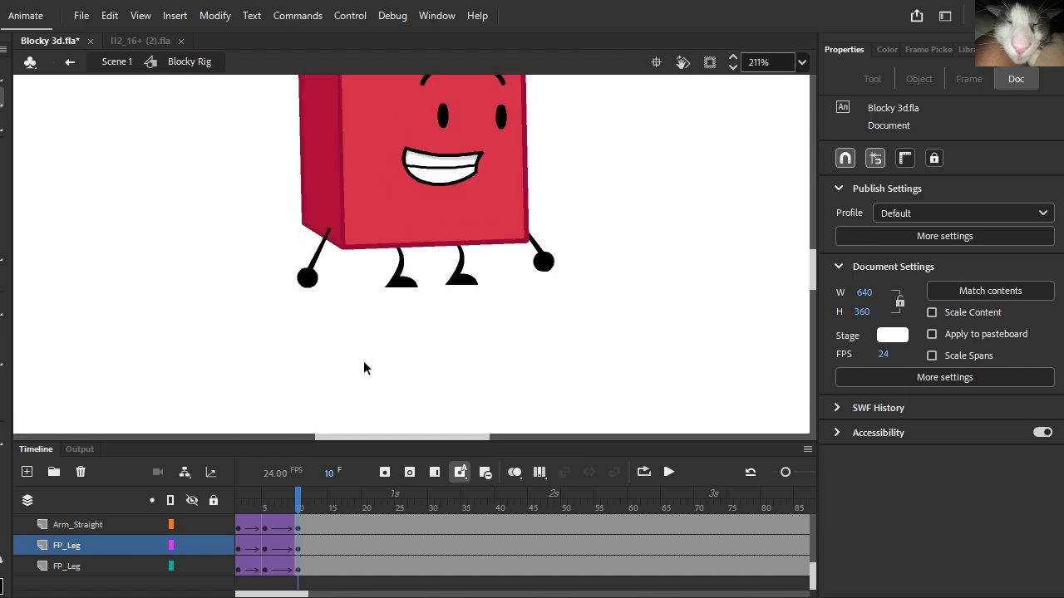
{"action": "scroll", "coordinate": [407, 282], "scroll_direction": "up", "scroll_amount": 1}
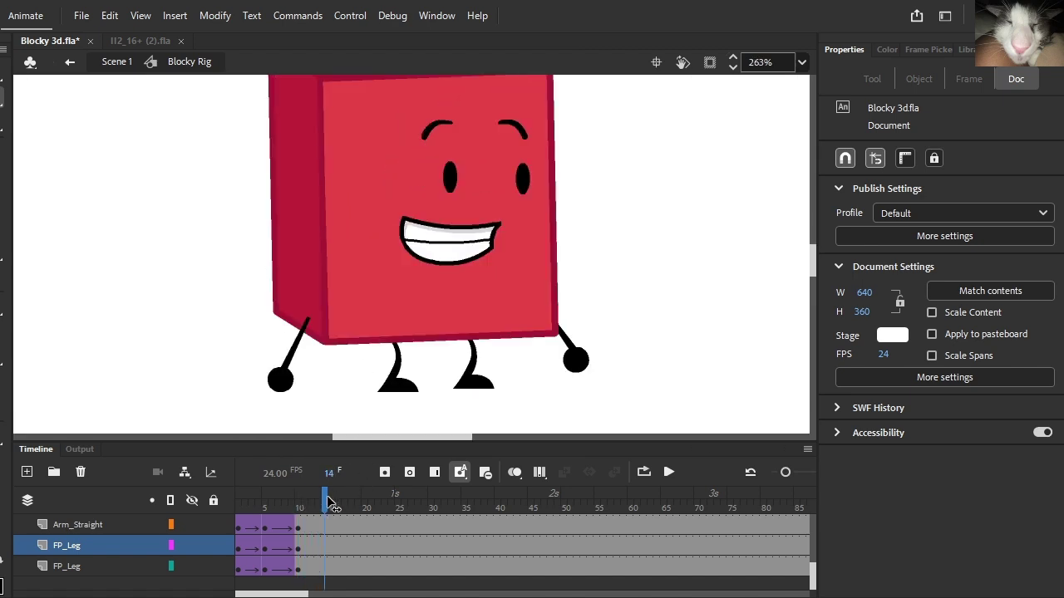
{"action": "scroll", "coordinate": [540, 402], "scroll_direction": "down", "scroll_amount": 3}
{"action": "left_click_drag", "start_coordinate": [320, 493], "coordinate": [340, 548]}
{"action": "double_click", "coordinate": [461, 359]}
{"action": "scroll", "coordinate": [462, 360], "scroll_direction": "up", "scroll_amount": 5}
{"action": "left_click", "coordinate": [385, 472]}
Step: At frame 27, move the round hand up and outward, away from the arm line
{"action": "left_click_drag", "start_coordinate": [349, 492], "coordinate": [411, 504]}
{"action": "left_click", "coordinate": [424, 367]}
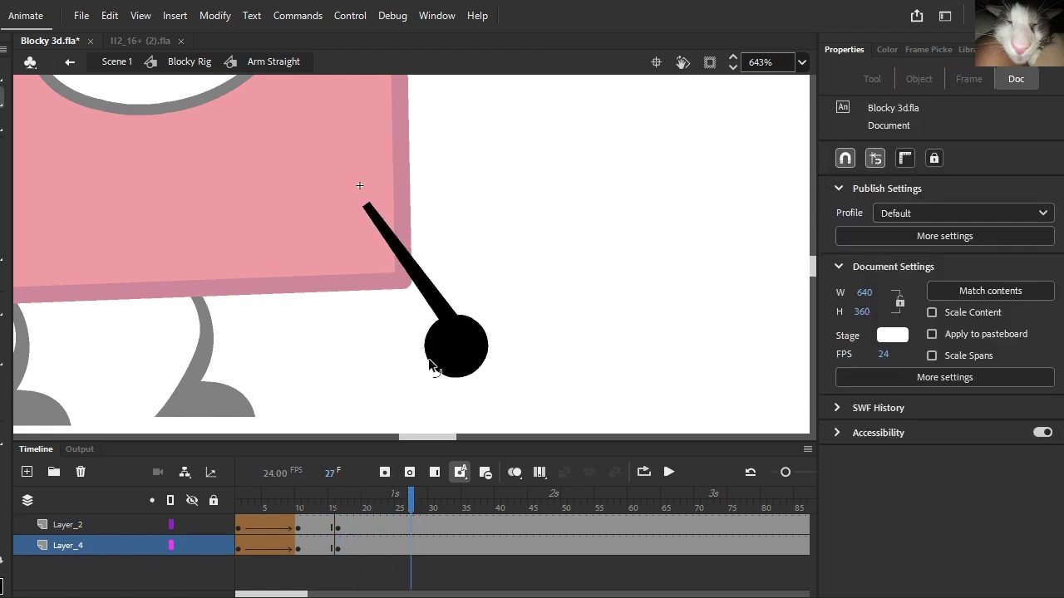
{"action": "left_click", "coordinate": [473, 358]}
{"action": "left_click_drag", "start_coordinate": [478, 358], "coordinate": [563, 254]}
{"action": "left_click", "coordinate": [596, 323]}
{"action": "scroll", "coordinate": [572, 234], "scroll_direction": "up", "scroll_amount": 2}
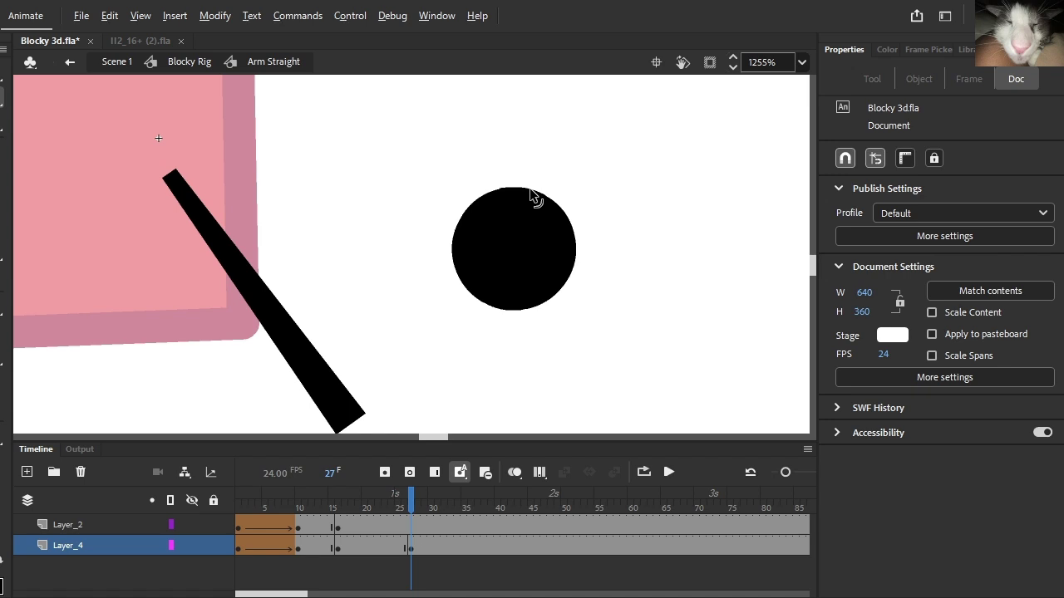
Step: Reshape the round hand at frame 27 into an open palm with a narrow raised thumb by bending its outline
{"action": "left_click_drag", "start_coordinate": [532, 194], "coordinate": [482, 235]}
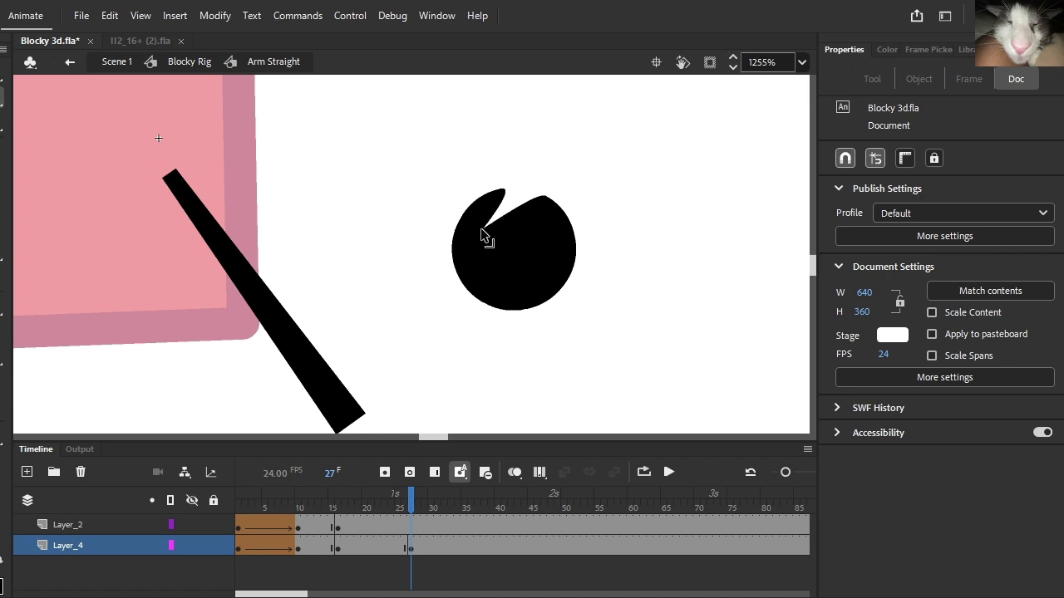
{"action": "left_click_drag", "start_coordinate": [546, 199], "coordinate": [598, 261]}
{"action": "mouse_move", "coordinate": [497, 204]}
{"action": "left_mouse_down"}
{"action": "mouse_move", "coordinate": [515, 214]}
{"action": "mouse_move", "coordinate": [494, 214]}
{"action": "mouse_move", "coordinate": [486, 199]}
{"action": "left_mouse_up"}
{"action": "scroll", "coordinate": [498, 205], "scroll_direction": "up", "scroll_amount": 2}
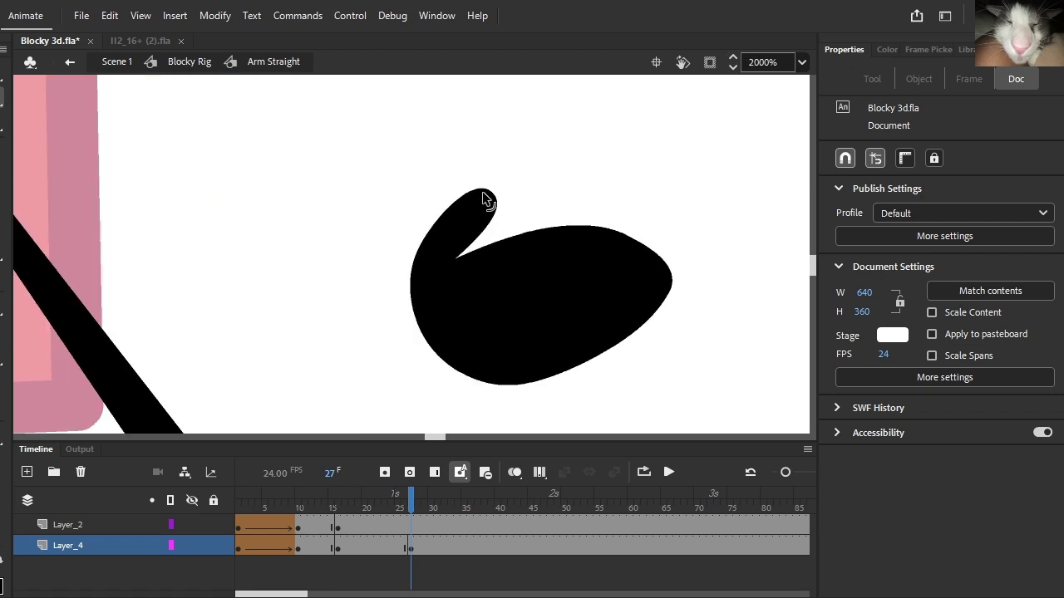
{"action": "scroll", "coordinate": [508, 216], "scroll_direction": "down", "scroll_amount": 2}
{"action": "left_click", "coordinate": [612, 265]}
{"action": "key", "text": "Escape"}
{"action": "left_click_drag", "start_coordinate": [597, 235], "coordinate": [620, 221]}
{"action": "mouse_move", "coordinate": [479, 241]}
{"action": "left_mouse_down"}
{"action": "mouse_move", "coordinate": [487, 259]}
{"action": "mouse_move", "coordinate": [503, 226]}
{"action": "mouse_move", "coordinate": [487, 239]}
{"action": "mouse_move", "coordinate": [492, 227]}
{"action": "left_mouse_up"}
{"action": "left_click_drag", "start_coordinate": [566, 301], "coordinate": [588, 305]}
{"action": "left_click_drag", "start_coordinate": [499, 212], "coordinate": [511, 190]}
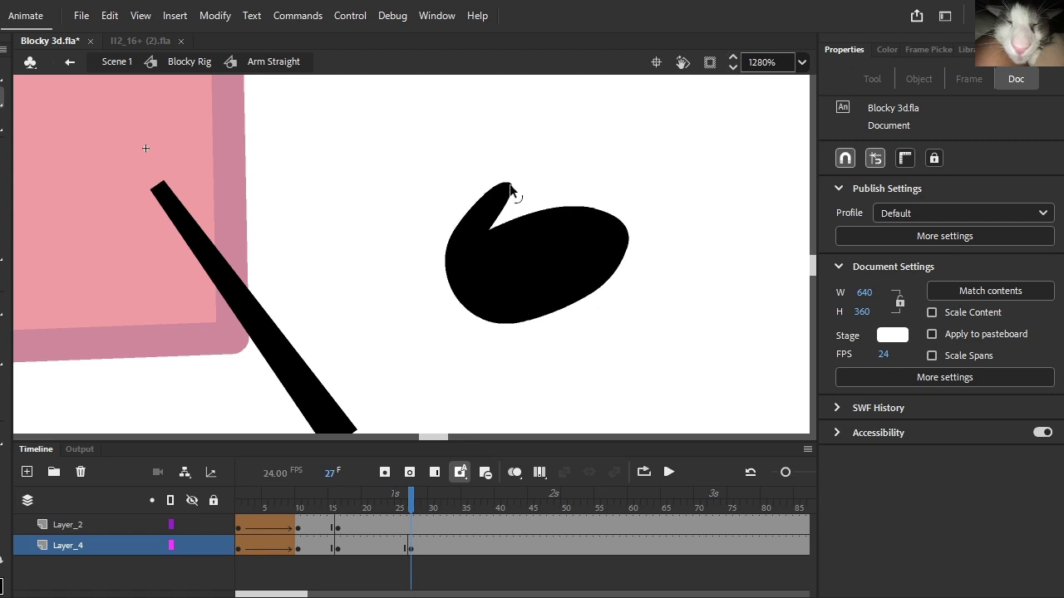
Step: Flatten the hand shape at frame 27, tilt it slightly clockwise and shift it closer to the arm
{"action": "scroll", "coordinate": [515, 204], "scroll_direction": "down", "scroll_amount": 5}
{"action": "left_click", "coordinate": [524, 237]}
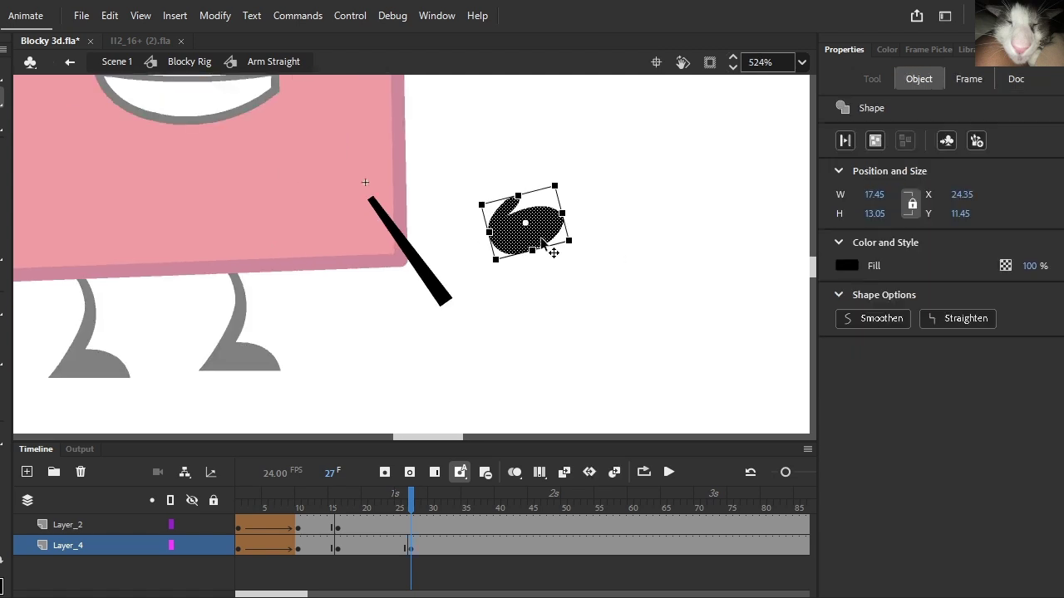
{"action": "mouse_move", "coordinate": [547, 241]}
{"action": "left_mouse_down"}
{"action": "mouse_move", "coordinate": [516, 303]}
{"action": "mouse_move", "coordinate": [566, 250]}
{"action": "mouse_move", "coordinate": [548, 244]}
{"action": "mouse_move", "coordinate": [551, 254]}
{"action": "left_mouse_up"}
{"action": "left_click", "coordinate": [560, 274]}
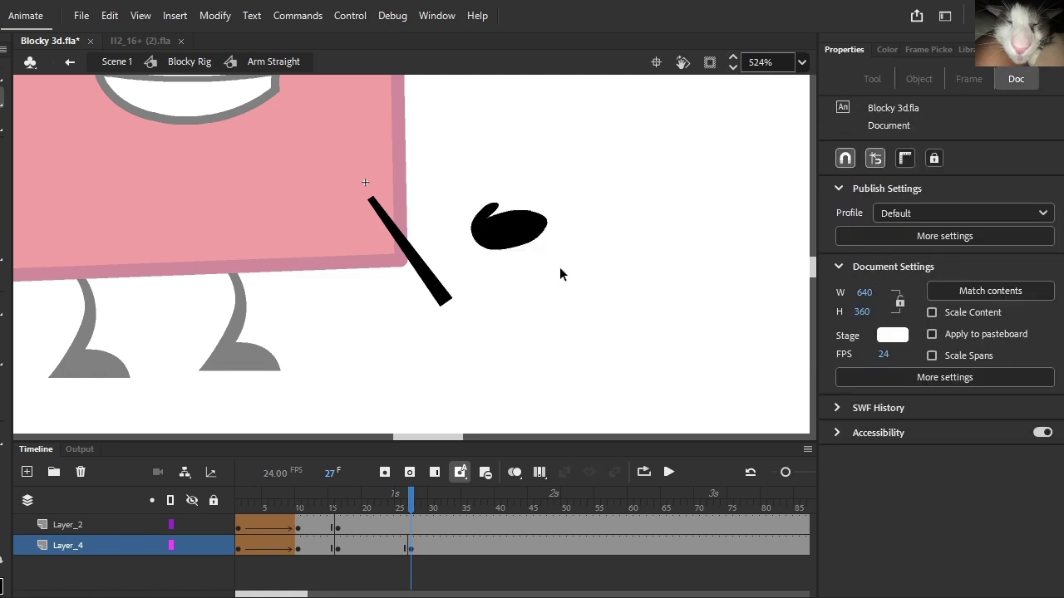
Step: Try bending the arm line into a curve up to the hand and undo the bend
{"action": "mouse_move", "coordinate": [450, 301]}
{"action": "left_mouse_down"}
{"action": "mouse_move", "coordinate": [484, 232]}
{"action": "mouse_move", "coordinate": [434, 301]}
{"action": "left_mouse_up"}
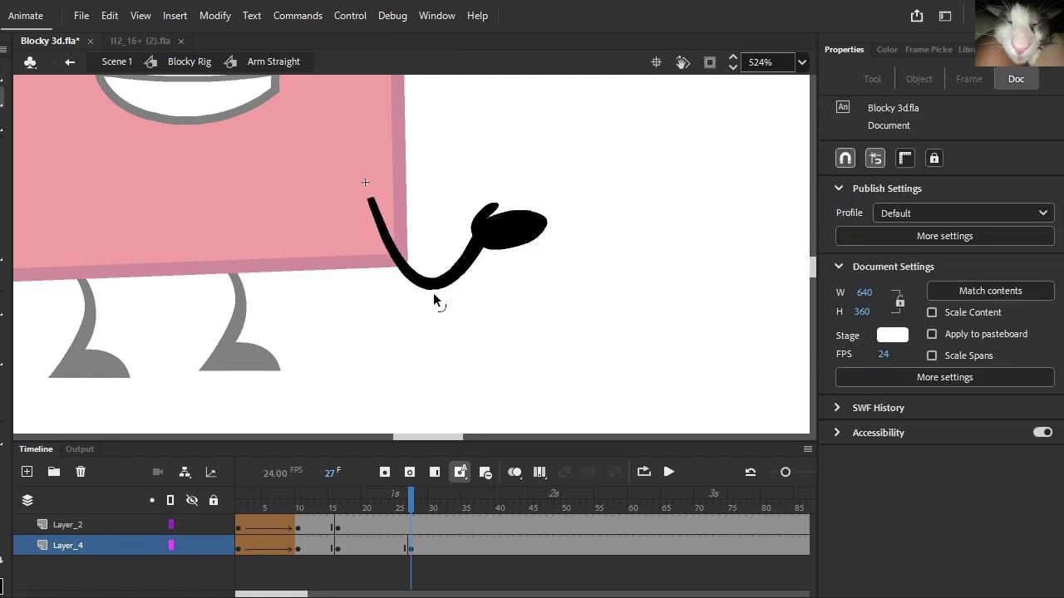
{"action": "scroll", "coordinate": [469, 303], "scroll_direction": "down", "scroll_amount": 3}
{"action": "key", "text": "ctrl+z"}
{"action": "key", "text": "ctrl+z"}
Step: Insert a frame 27 keyframe on Layer_2, bend the arm into a U-shaped curve up to the hand and tilt the hand upward
{"action": "left_click", "coordinate": [411, 527]}
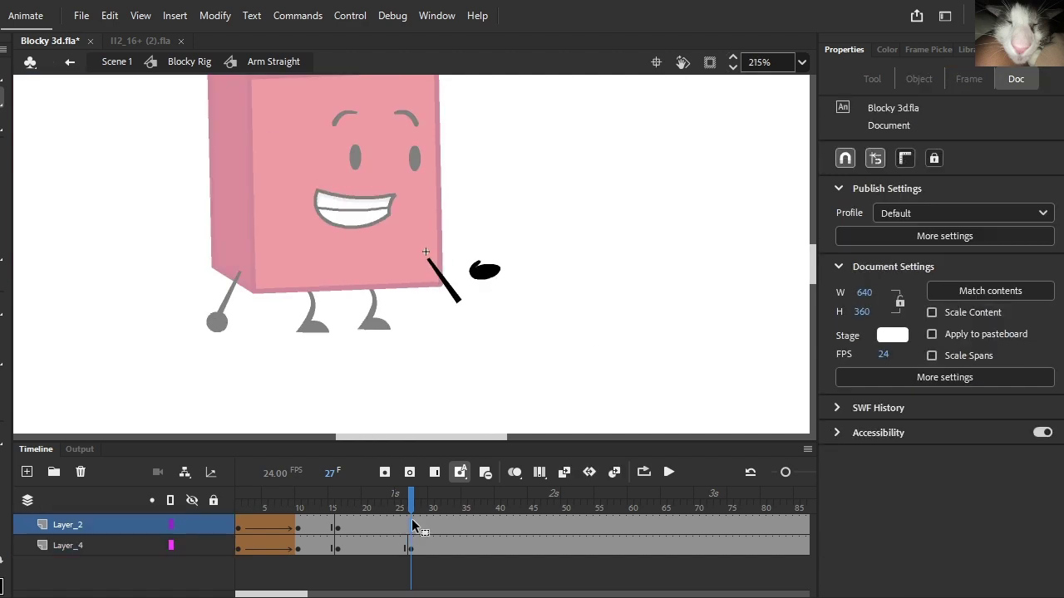
{"action": "mouse_move", "coordinate": [458, 301]}
{"action": "left_mouse_down"}
{"action": "mouse_move", "coordinate": [470, 302]}
{"action": "mouse_move", "coordinate": [473, 263]}
{"action": "mouse_move", "coordinate": [485, 275]}
{"action": "mouse_move", "coordinate": [453, 271]}
{"action": "mouse_move", "coordinate": [471, 339]}
{"action": "left_mouse_up"}
{"action": "scroll", "coordinate": [472, 282], "scroll_direction": "up", "scroll_amount": 3}
{"action": "left_click", "coordinate": [474, 273]}
{"action": "left_click", "coordinate": [478, 279]}
{"action": "left_click", "coordinate": [501, 274]}
{"action": "left_click_drag", "start_coordinate": [532, 260], "coordinate": [529, 250]}
{"action": "left_click", "coordinate": [545, 282]}
{"action": "scroll", "coordinate": [545, 281], "scroll_direction": "down", "scroll_amount": 4}
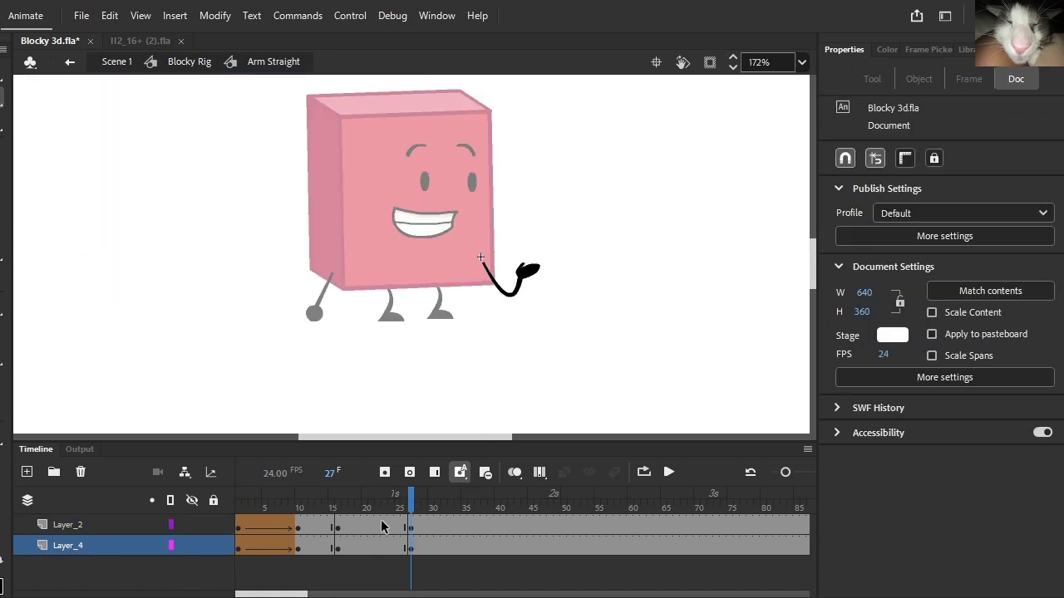
Step: Create shape tweens between frames 16 and 27 on both arm layers with the Cubic Ease-In effect
{"action": "left_click_drag", "start_coordinate": [382, 526], "coordinate": [385, 546]}
{"action": "left_click", "coordinate": [614, 472]}
{"action": "left_click", "coordinate": [939, 266]}
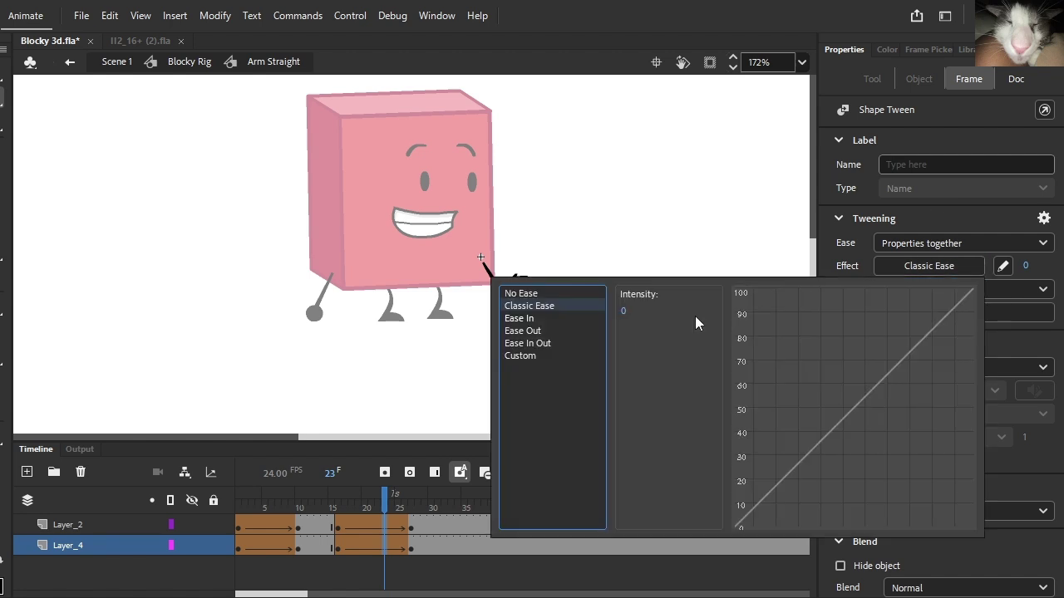
{"action": "left_click", "coordinate": [519, 318]}
Step: Insert keyframes at frame 23 on both layers, apply Ease Out Cubic to the tweens up to frame 27 and preview the arm
{"action": "left_click", "coordinate": [399, 532]}
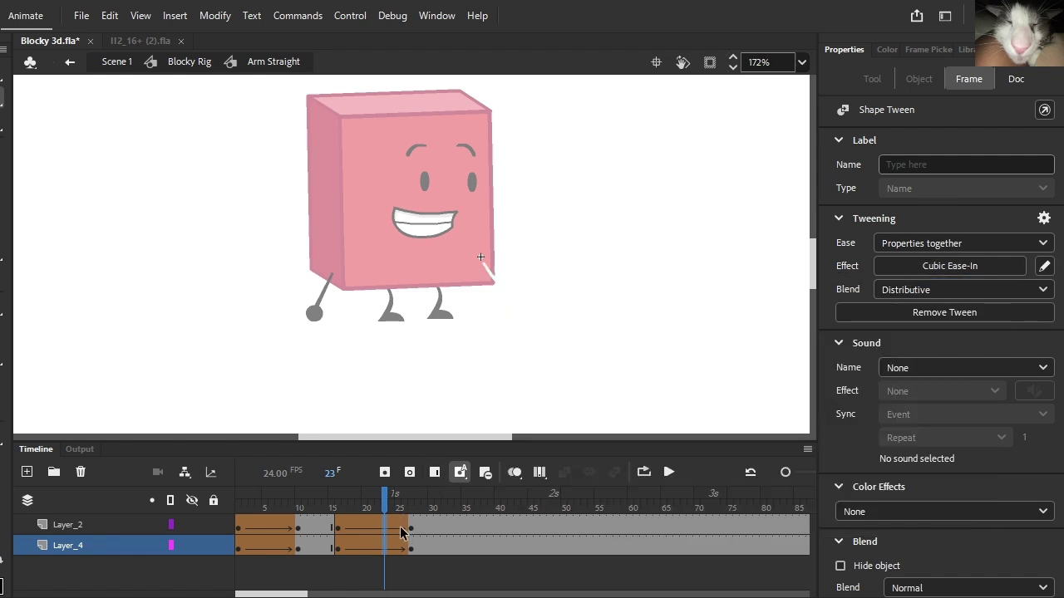
{"action": "left_click", "coordinate": [947, 268]}
{"action": "left_click", "coordinate": [563, 331]}
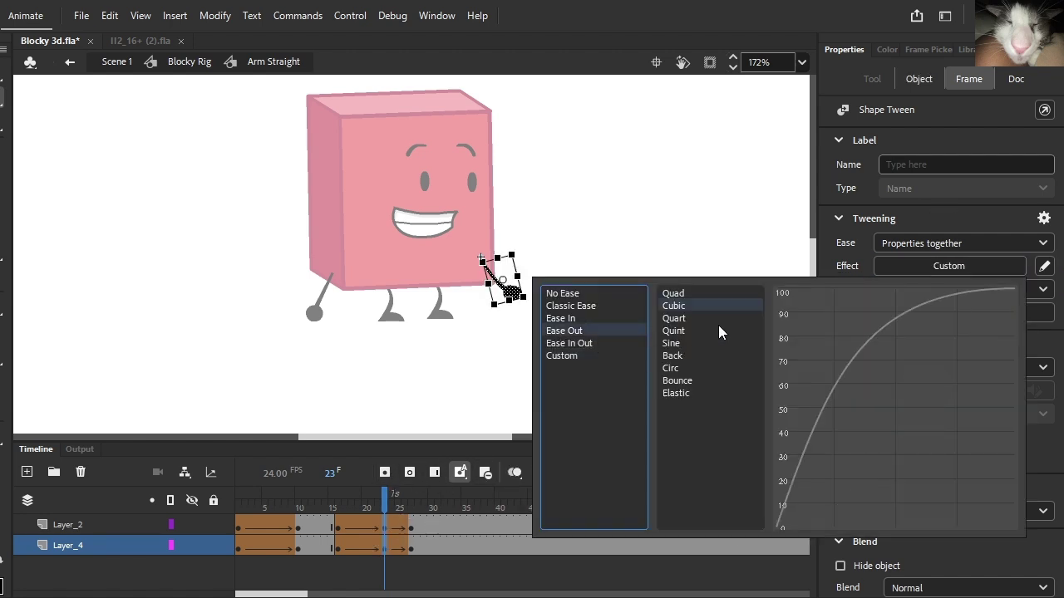
{"action": "left_click", "coordinate": [337, 502]}
{"action": "left_click", "coordinate": [670, 473]}
{"action": "left_click", "coordinate": [670, 473]}
Step: At frame 23, bend the arm into a deeper curve joining the hand, undo unwanted bends and select the hand shape
{"action": "left_click_drag", "start_coordinate": [391, 499], "coordinate": [359, 506]}
{"action": "left_click", "coordinate": [366, 530]}
{"action": "left_click", "coordinate": [390, 528]}
{"action": "left_click", "coordinate": [379, 522]}
{"action": "left_click", "coordinate": [385, 509]}
{"action": "scroll", "coordinate": [480, 322], "scroll_direction": "up", "scroll_amount": 3}
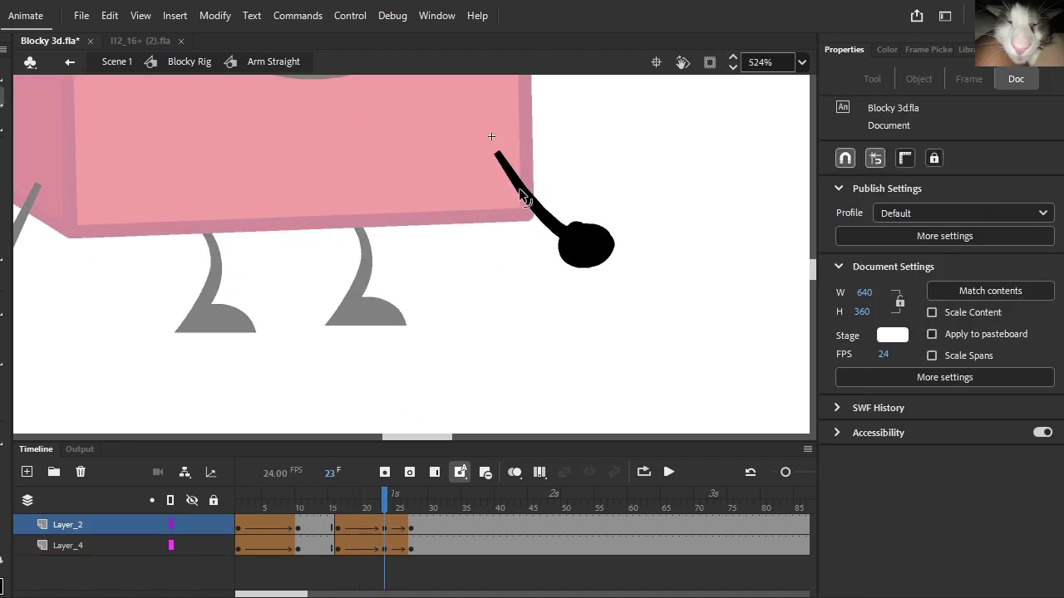
{"action": "mouse_move", "coordinate": [384, 503]}
{"action": "left_mouse_down"}
{"action": "mouse_move", "coordinate": [349, 503]}
{"action": "mouse_move", "coordinate": [422, 502]}
{"action": "mouse_move", "coordinate": [384, 503]}
{"action": "left_mouse_up"}
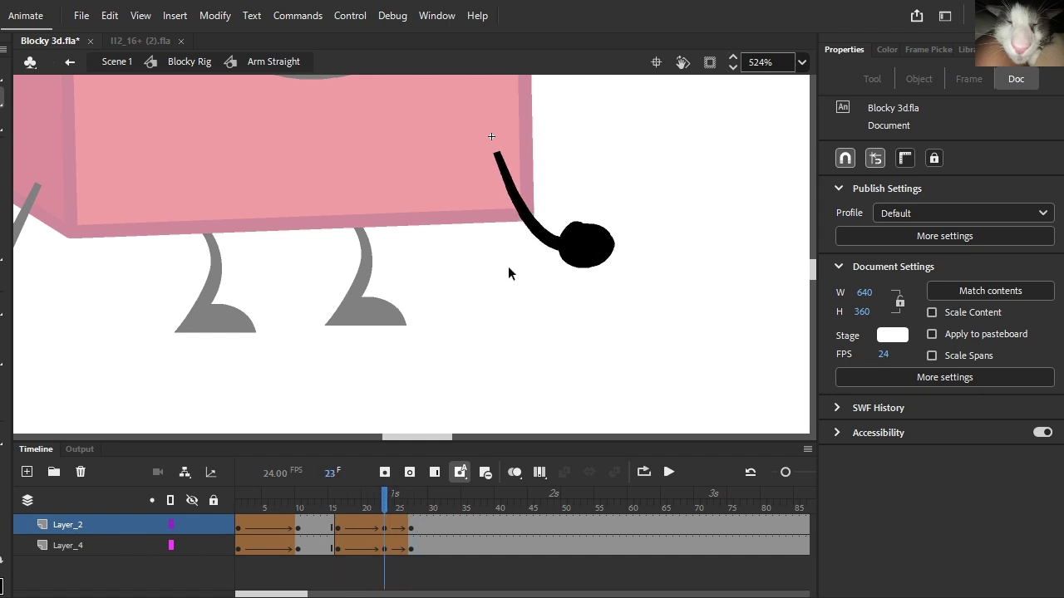
{"action": "left_click_drag", "start_coordinate": [519, 235], "coordinate": [502, 218]}
{"action": "key", "text": "ctrl+z"}
{"action": "key", "text": "ctrl+z"}
{"action": "left_click", "coordinate": [582, 250]}
{"action": "scroll", "coordinate": [582, 251], "scroll_direction": "up", "scroll_amount": 2}
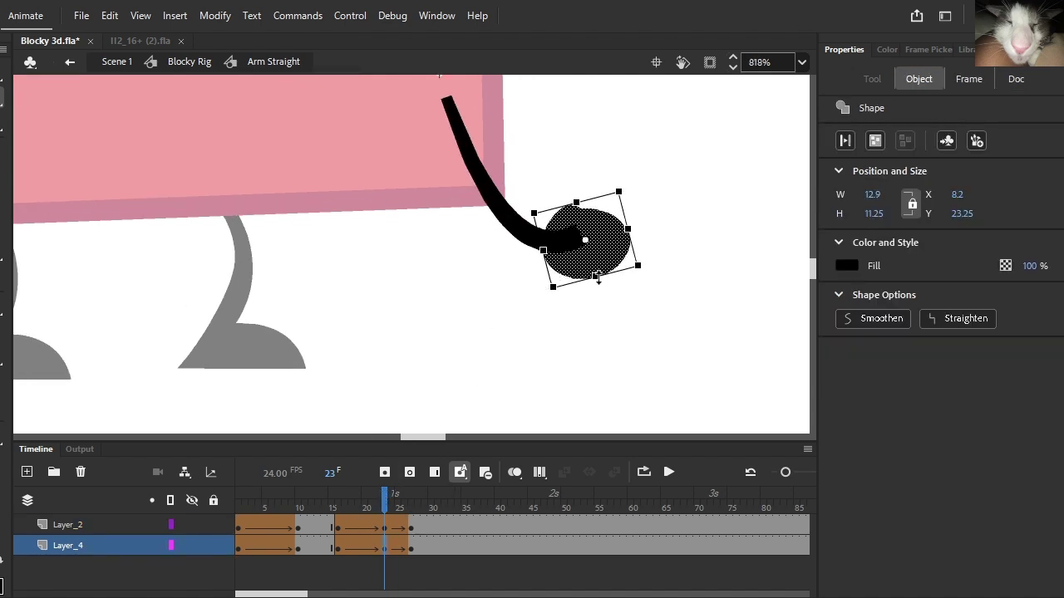
Step: Try the Quart easing on the arm tweens between frames 23 and 27 and preview the motion
{"action": "left_click_drag", "start_coordinate": [374, 507], "coordinate": [397, 548]}
{"action": "left_click", "coordinate": [673, 477]}
{"action": "left_click", "coordinate": [954, 267]}
{"action": "double_click", "coordinate": [682, 320]}
{"action": "key", "text": "comma"}
{"action": "key", "text": "comma"}
{"action": "left_click", "coordinate": [669, 473]}
{"action": "mouse_move", "coordinate": [431, 509]}
{"action": "left_mouse_down"}
{"action": "mouse_move", "coordinate": [383, 503]}
{"action": "mouse_move", "coordinate": [412, 501]}
{"action": "left_mouse_up"}
Step: Compare the Quint, Quad and Cubic easings for the frame 23 to 27 tweens and apply Cubic Ease-Out
{"action": "left_click", "coordinate": [399, 545]}
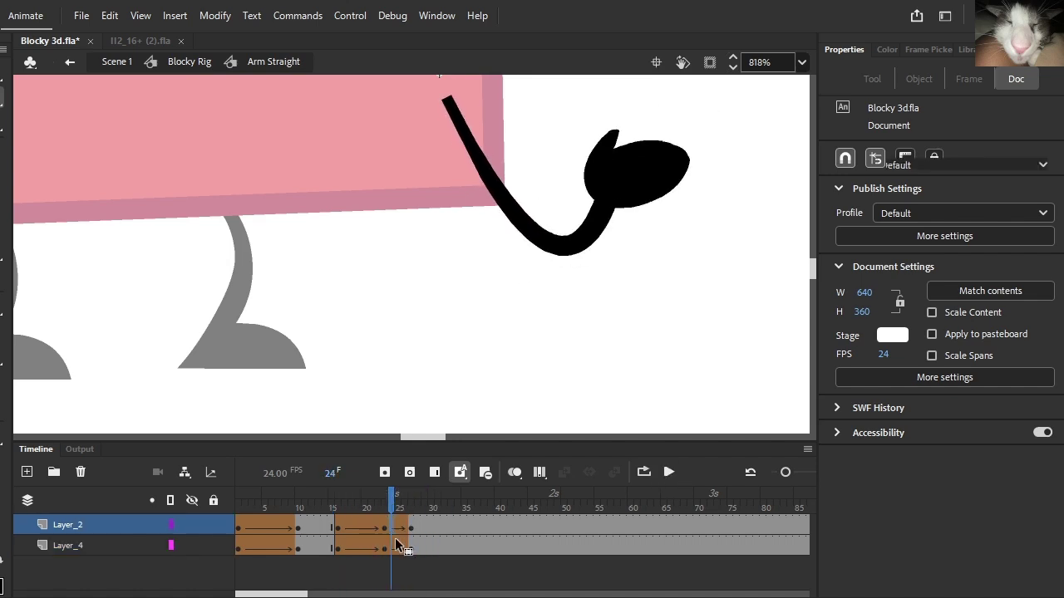
{"action": "left_click", "coordinate": [992, 268]}
{"action": "left_click", "coordinate": [679, 330]}
{"action": "left_click", "coordinate": [679, 294]}
{"action": "left_click", "coordinate": [678, 306]}
Step: Lower the start handle of the Cubic Ease-Out curve to soften the ease and save and apply it as My Ease 4
{"action": "left_click_drag", "start_coordinate": [430, 502], "coordinate": [400, 527]}
{"action": "left_click", "coordinate": [1044, 266]}
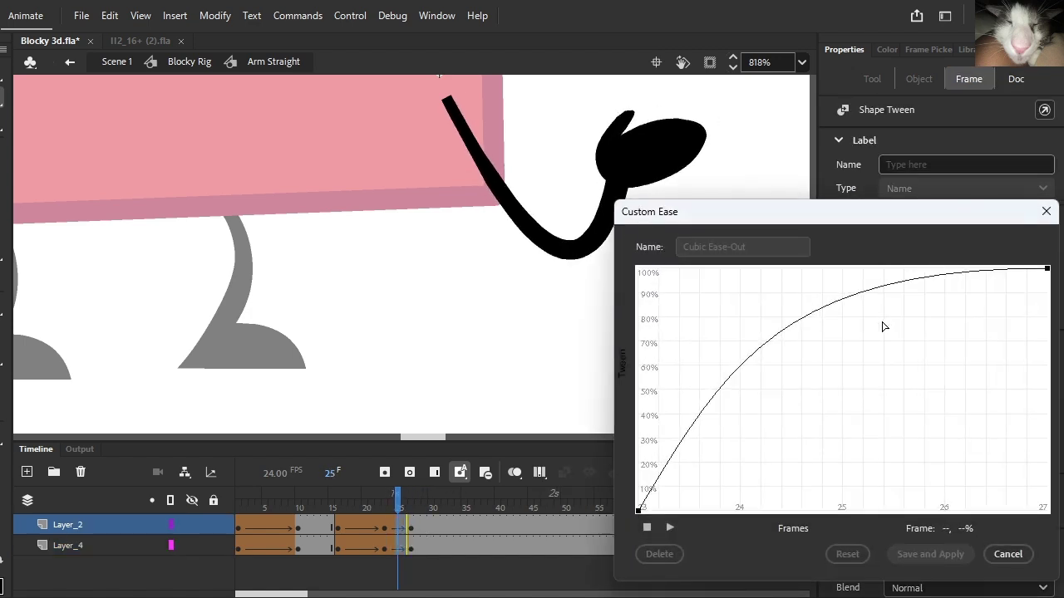
{"action": "left_click_drag", "start_coordinate": [736, 370], "coordinate": [737, 400]}
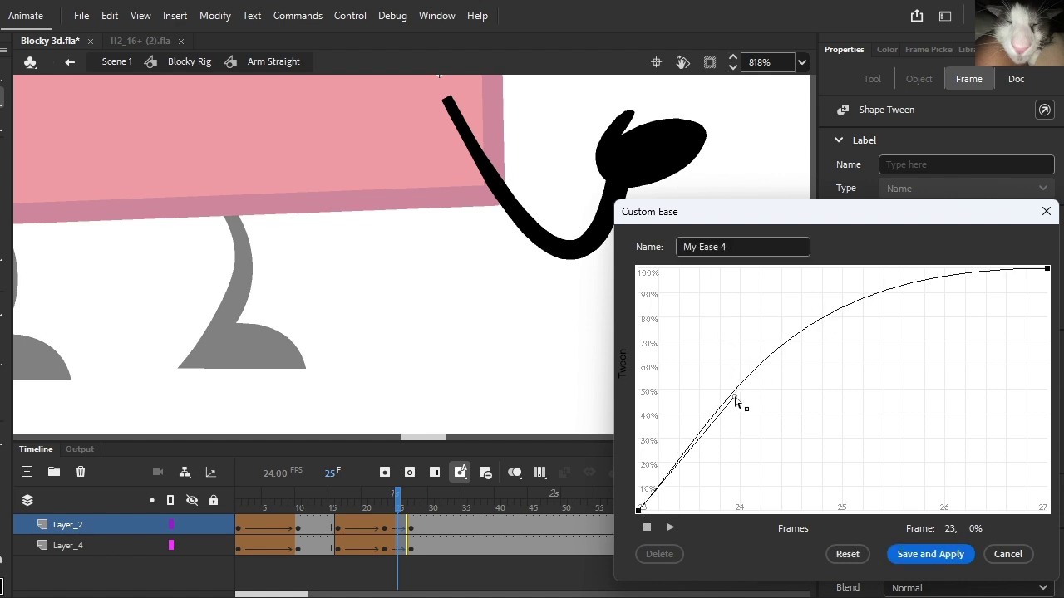
{"action": "left_click", "coordinate": [930, 555]}
Step: Insert keyframes at frame 30 on both arm layers and rotate the whole arm slightly clockwise
{"action": "mouse_move", "coordinate": [418, 520]}
{"action": "left_mouse_down"}
{"action": "mouse_move", "coordinate": [384, 516]}
{"action": "mouse_move", "coordinate": [418, 525]}
{"action": "left_mouse_up"}
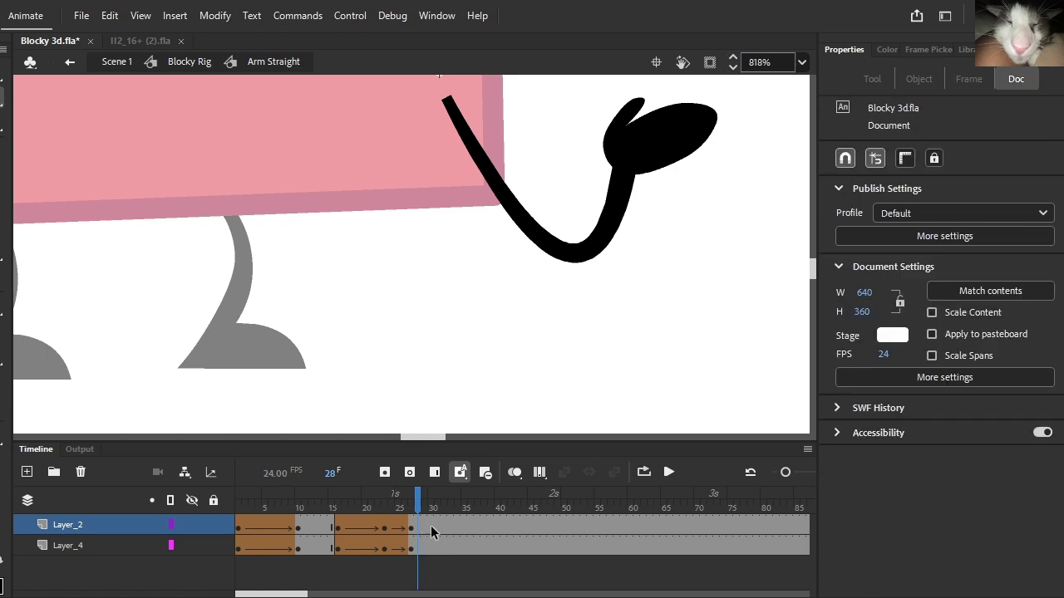
{"action": "left_click", "coordinate": [430, 542]}
{"action": "left_click_drag", "start_coordinate": [713, 146], "coordinate": [713, 172]}
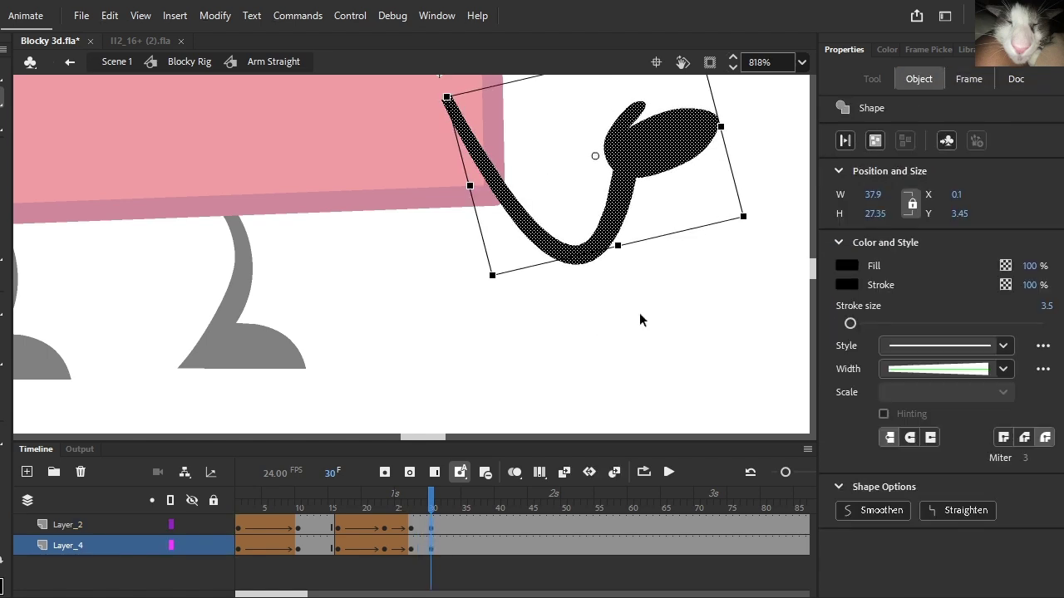
Step: Create shape tweens between frames 27 and 30 on both layers with the Ease In Out Sine effect and preview the arm
{"action": "left_click", "coordinate": [429, 529]}
{"action": "left_click_drag", "start_coordinate": [423, 544], "coordinate": [417, 528]}
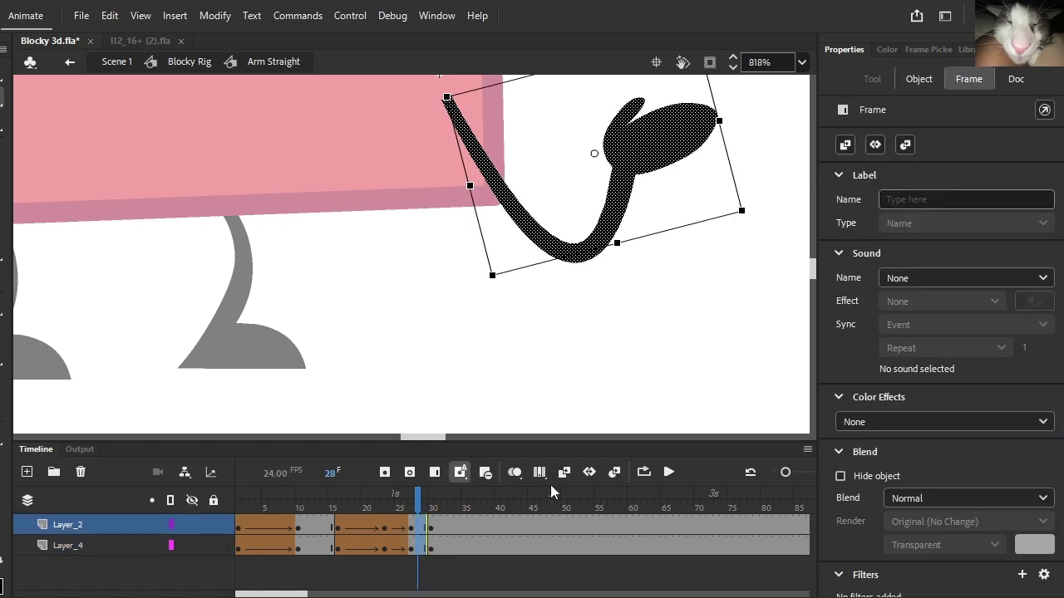
{"action": "left_click", "coordinate": [613, 474]}
{"action": "left_click", "coordinate": [929, 266]}
{"action": "left_click", "coordinate": [542, 343]}
{"action": "left_click", "coordinate": [644, 343]}
{"action": "left_click", "coordinate": [643, 343]}
{"action": "left_click", "coordinate": [292, 498]}
{"action": "left_click", "coordinate": [668, 473]}
{"action": "left_click", "coordinate": [664, 476]}
{"action": "left_click_drag", "start_coordinate": [488, 501], "coordinate": [438, 522]}
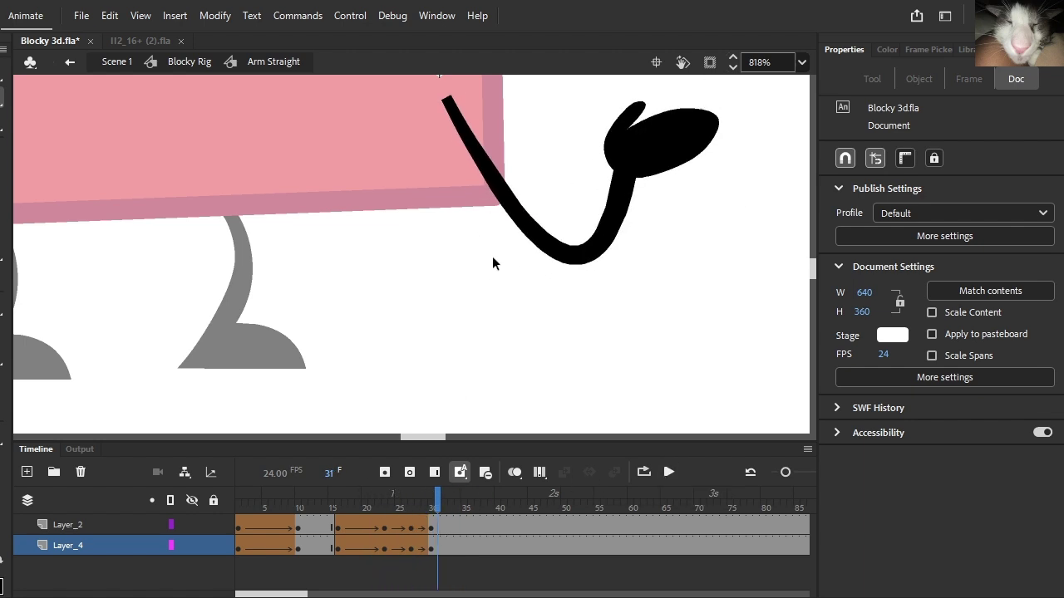
Step: Return to the Blocky Rig timeline and preview the full animation with the raised arm
{"action": "scroll", "coordinate": [515, 243], "scroll_direction": "down", "scroll_amount": 5}
{"action": "double_click", "coordinate": [235, 85]}
{"action": "left_click", "coordinate": [367, 502]}
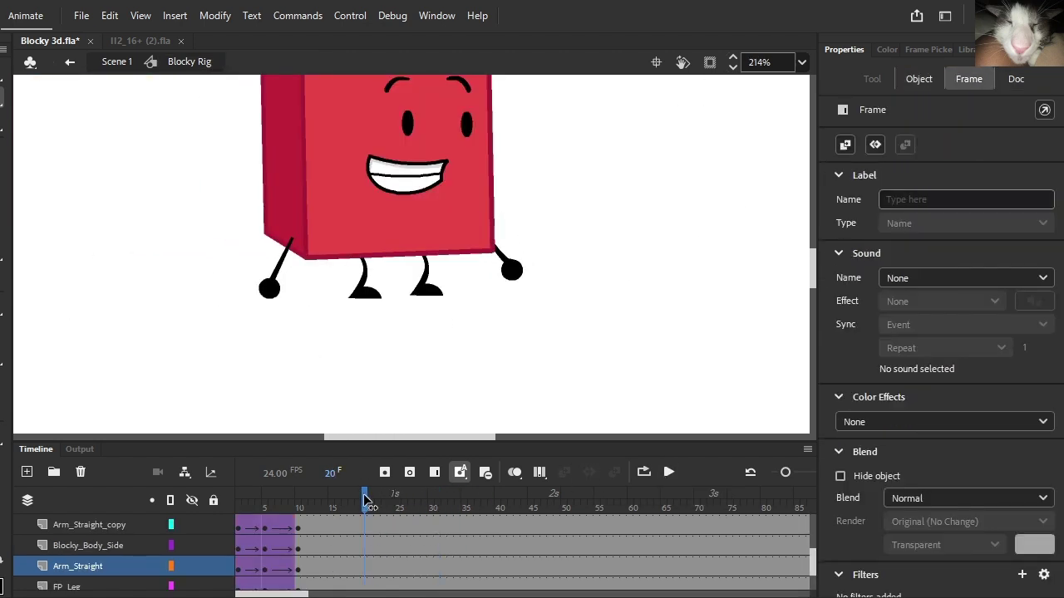
{"action": "left_click", "coordinate": [576, 301]}
{"action": "scroll", "coordinate": [579, 296], "scroll_direction": "down", "scroll_amount": 3}
{"action": "left_click_drag", "start_coordinate": [615, 275], "coordinate": [308, 99]}
{"action": "scroll", "coordinate": [582, 261], "scroll_direction": "up", "scroll_amount": 3}
{"action": "scroll", "coordinate": [512, 321], "scroll_direction": "up", "scroll_amount": 2}
{"action": "scroll", "coordinate": [460, 306], "scroll_direction": "down", "scroll_amount": 2}
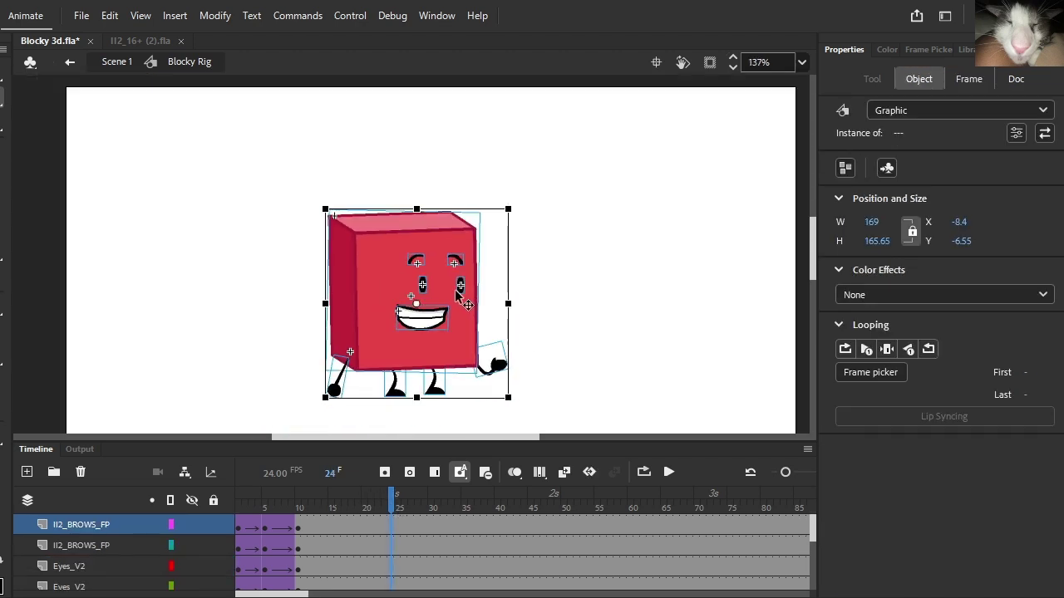
{"action": "left_click", "coordinate": [650, 472]}
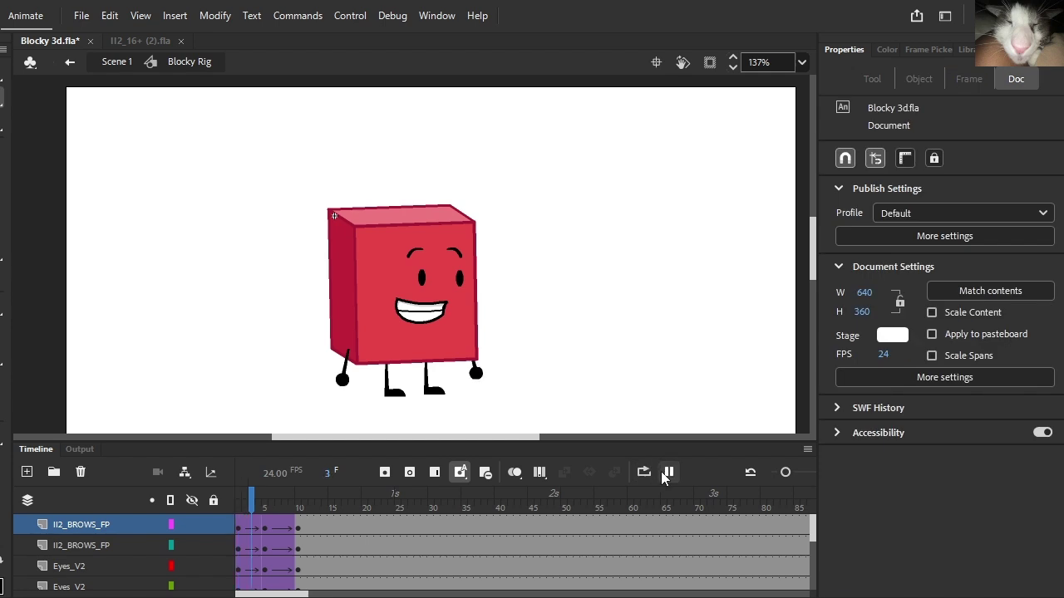
Step: At frame 10 of the Blocky Rig, open the Blocky Body Side symbol for editing
{"action": "left_click_drag", "start_coordinate": [310, 508], "coordinate": [299, 506]}
{"action": "double_click", "coordinate": [405, 277]}
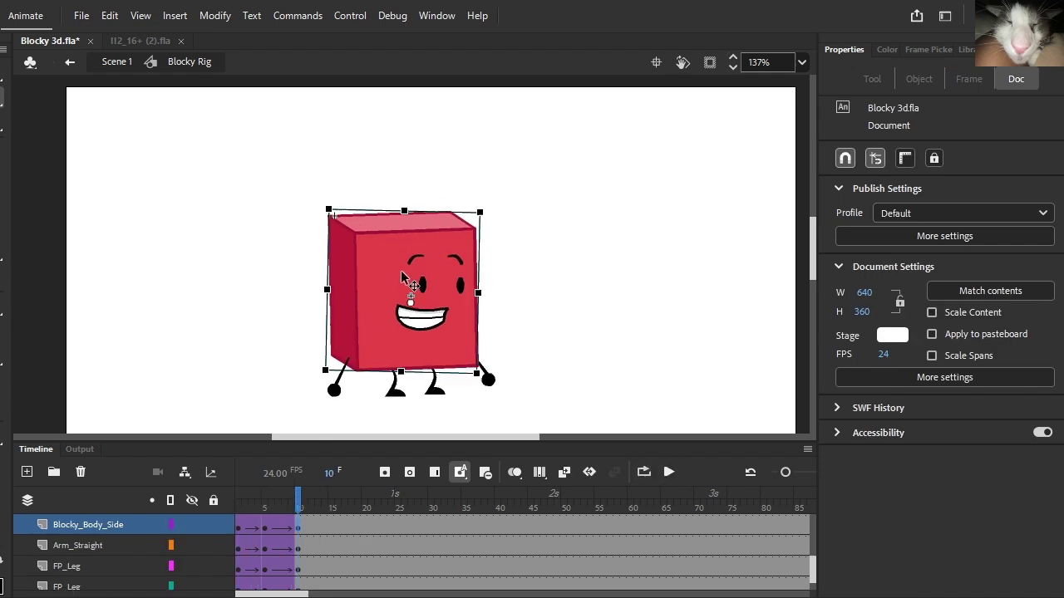
{"action": "scroll", "coordinate": [427, 234], "scroll_direction": "up", "scroll_amount": 2}
{"action": "scroll", "coordinate": [373, 213], "scroll_direction": "up", "scroll_amount": 1}
{"action": "left_click", "coordinate": [373, 213]}
{"action": "scroll", "coordinate": [365, 178], "scroll_direction": "down", "scroll_amount": 1}
{"action": "left_click", "coordinate": [365, 178]}
{"action": "scroll", "coordinate": [353, 223], "scroll_direction": "up", "scroll_amount": 1}
{"action": "left_click", "coordinate": [353, 223]}
{"action": "left_click", "coordinate": [257, 291]}
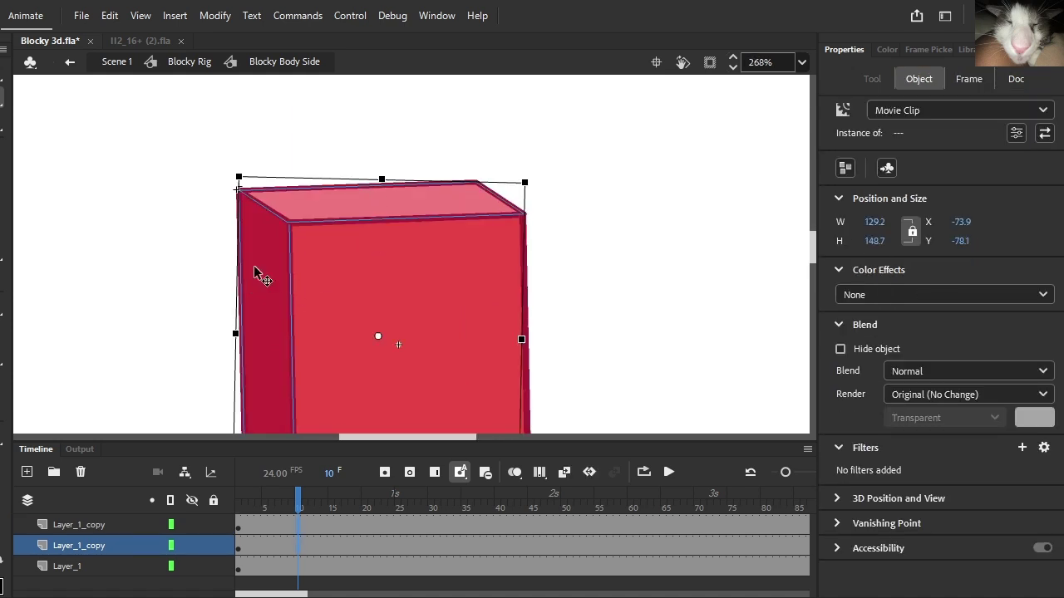
Step: Try to narrow the body's dark side face at frame 10
{"action": "left_click", "coordinate": [189, 279]}
{"action": "left_click", "coordinate": [278, 288]}
{"action": "left_click_drag", "start_coordinate": [236, 334], "coordinate": [279, 353]}
{"action": "key", "text": "ctrl+z"}
{"action": "left_click", "coordinate": [210, 358]}
{"action": "left_click", "coordinate": [257, 333]}
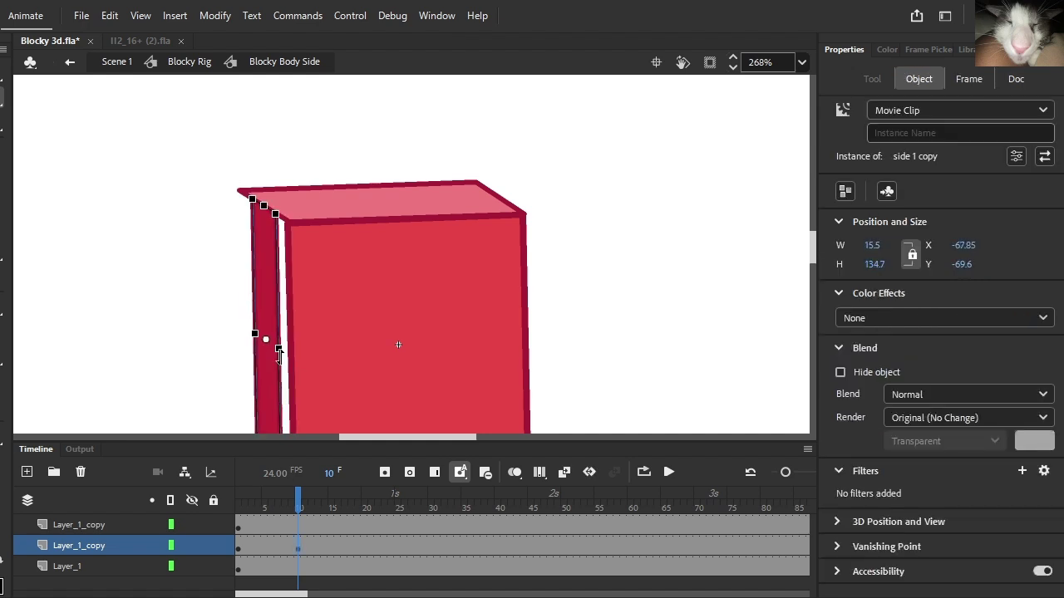
Step: Flatten the box's top face at frame 10 by lowering its back edge
{"action": "left_click", "coordinate": [353, 213]}
{"action": "left_click_drag", "start_coordinate": [363, 190], "coordinate": [364, 199]}
{"action": "scroll", "coordinate": [363, 199], "scroll_direction": "up", "scroll_amount": 2}
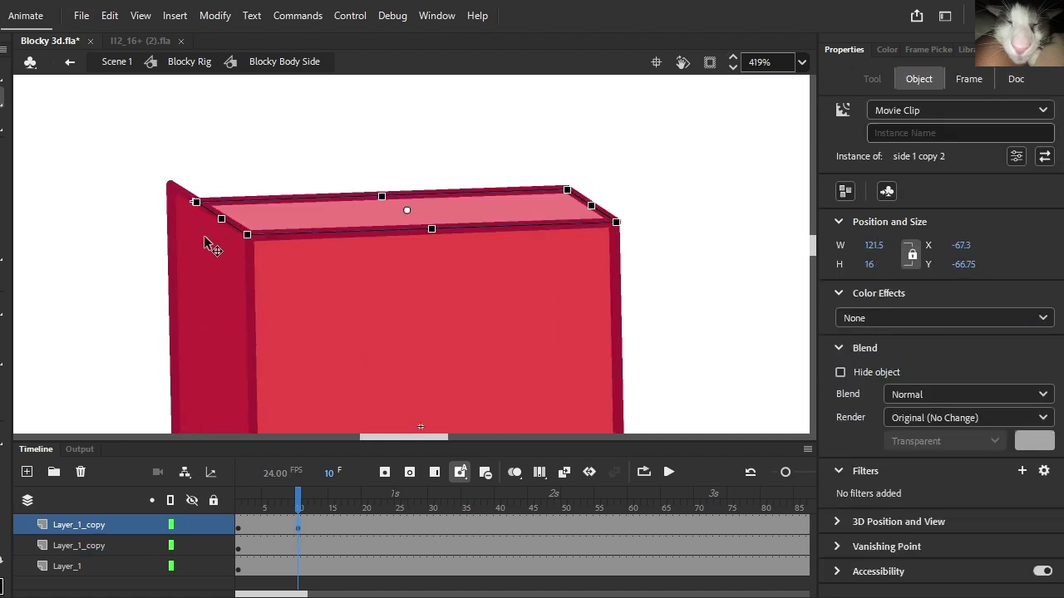
{"action": "left_click_drag", "start_coordinate": [279, 180], "coordinate": [289, 179]}
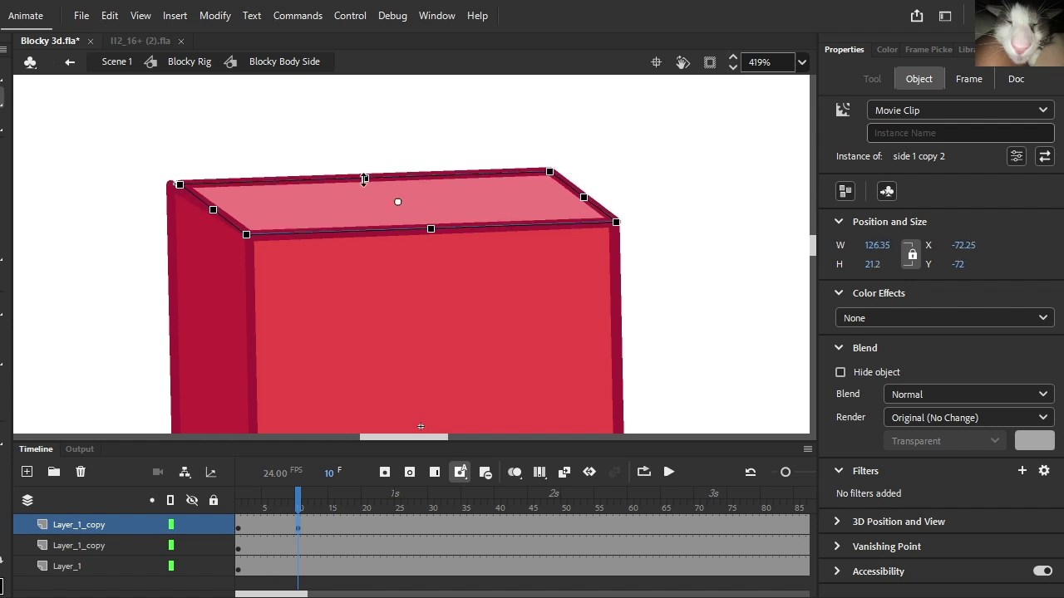
{"action": "left_click_drag", "start_coordinate": [364, 178], "coordinate": [368, 194]}
Step: Try to shrink the side face to about 21 px wide so its back corner meets the flattened top face
{"action": "left_click", "coordinate": [218, 249]}
{"action": "left_click_drag", "start_coordinate": [172, 184], "coordinate": [193, 198]}
{"action": "left_click_drag", "start_coordinate": [297, 507], "coordinate": [299, 509]}
{"action": "scroll", "coordinate": [371, 221], "scroll_direction": "down", "scroll_amount": 3}
{"action": "left_click", "coordinate": [300, 320]}
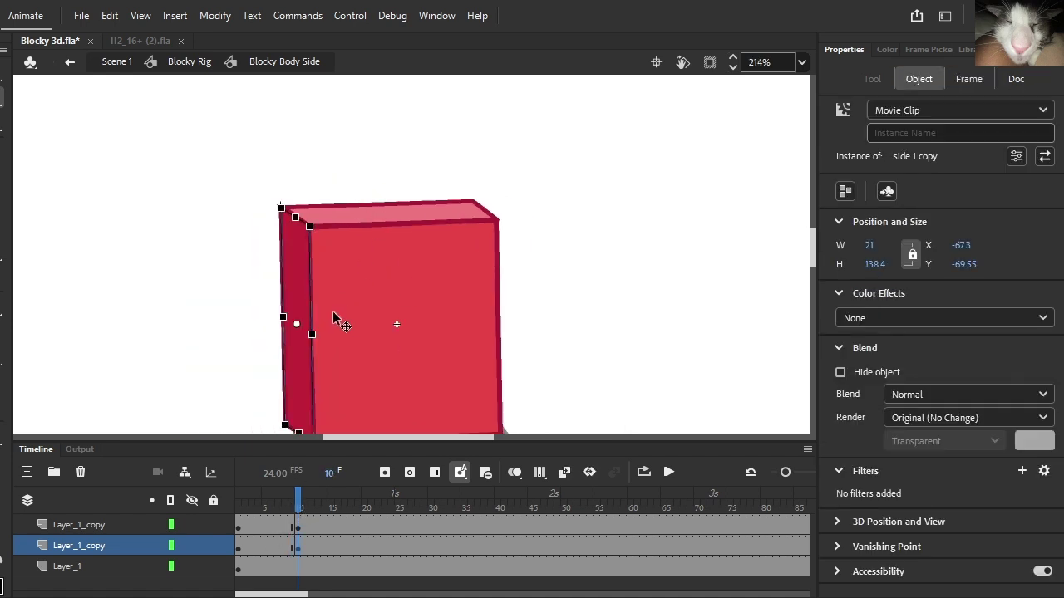
{"action": "left_click", "coordinate": [334, 320]}
{"action": "key", "text": "ctrl+z"}
{"action": "scroll", "coordinate": [301, 279], "scroll_direction": "up", "scroll_amount": 1}
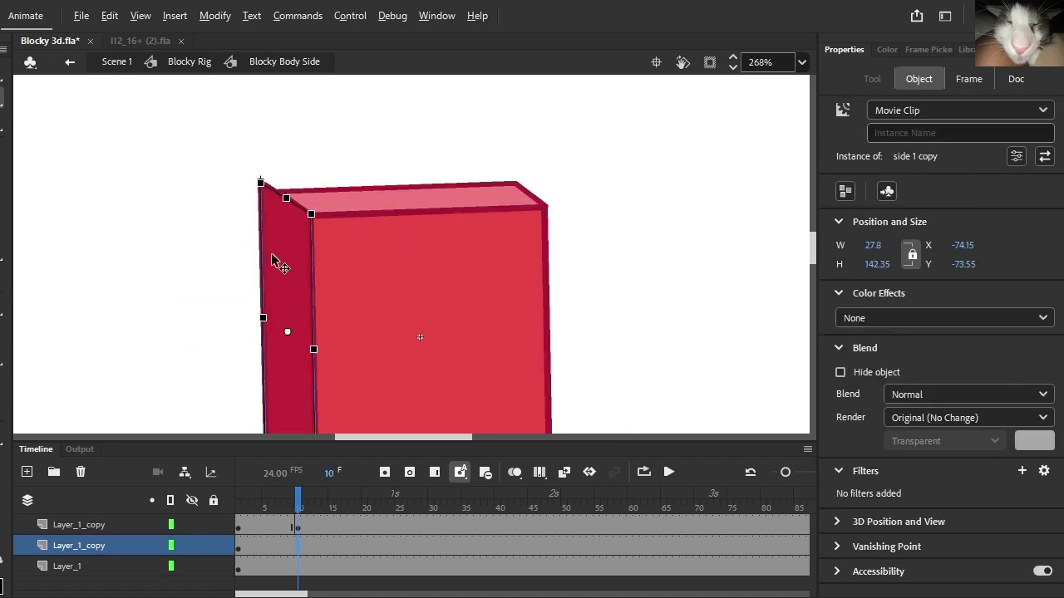
Step: Narrow the side face at frame 10 to about 20.8 px wide, aligning its outer edge with the top face
{"action": "left_click_drag", "start_coordinate": [275, 194], "coordinate": [287, 202]}
{"action": "left_click_drag", "start_coordinate": [319, 353], "coordinate": [308, 346]}
{"action": "key", "text": "ctrl+z"}
{"action": "key", "text": "ctrl+z"}
{"action": "scroll", "coordinate": [285, 199], "scroll_direction": "up", "scroll_amount": 3}
{"action": "left_click_drag", "start_coordinate": [285, 198], "coordinate": [308, 241]}
{"action": "key", "text": "ctrl+z"}
{"action": "left_click_drag", "start_coordinate": [242, 204], "coordinate": [269, 180]}
{"action": "key", "text": "ctrl+z"}
{"action": "key", "text": "ctrl+z"}
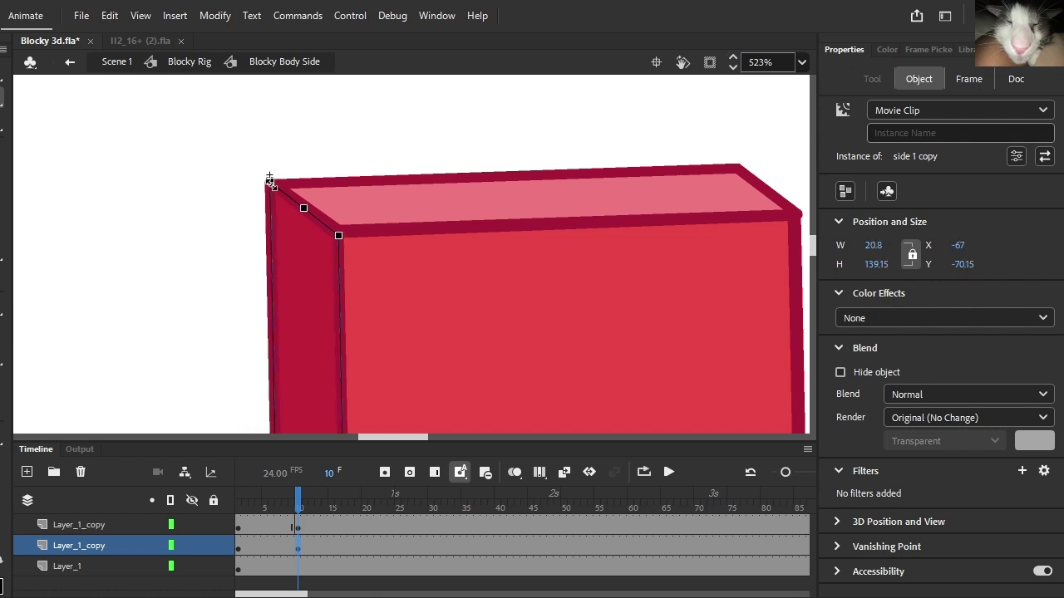
Step: Fine-tune the side face's slanted upper edge so it sits flush with the top face
{"action": "left_click", "coordinate": [266, 149]}
{"action": "scroll", "coordinate": [266, 150], "scroll_direction": "down", "scroll_amount": 5}
{"action": "scroll", "coordinate": [270, 189], "scroll_direction": "up", "scroll_amount": 3}
{"action": "scroll", "coordinate": [270, 193], "scroll_direction": "up", "scroll_amount": 1}
{"action": "left_click", "coordinate": [263, 149]}
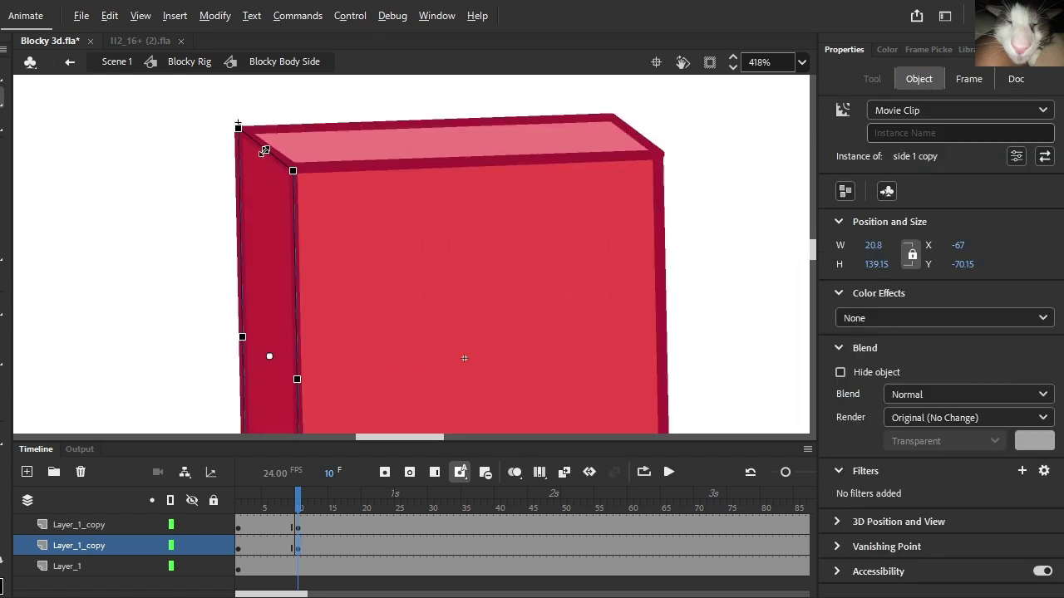
{"action": "scroll", "coordinate": [273, 160], "scroll_direction": "up", "scroll_amount": 3}
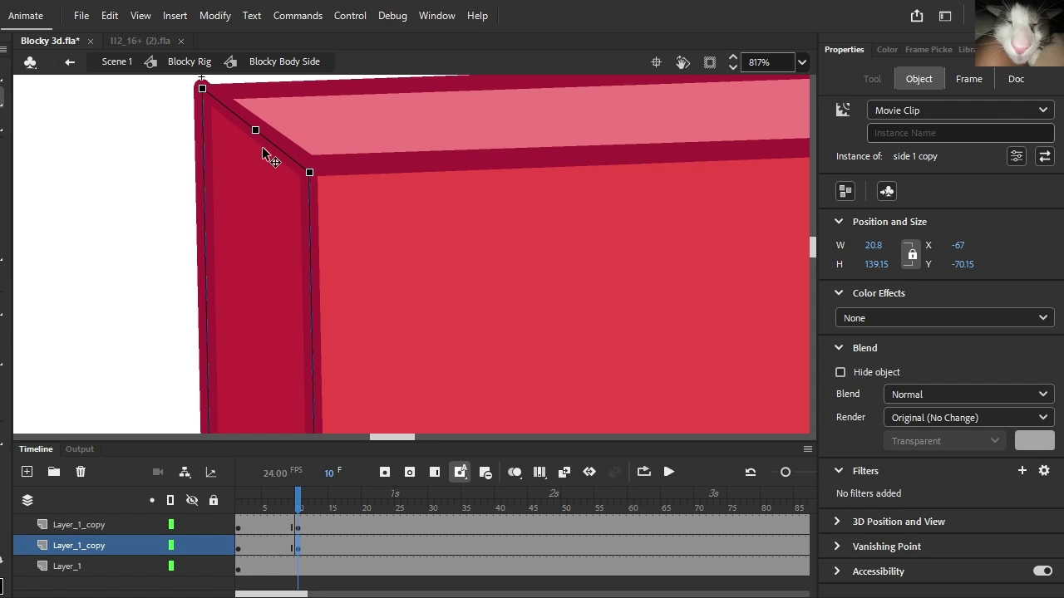
{"action": "left_click_drag", "start_coordinate": [256, 137], "coordinate": [256, 140]}
{"action": "left_click", "coordinate": [104, 155]}
{"action": "scroll", "coordinate": [183, 167], "scroll_direction": "down", "scroll_amount": 8}
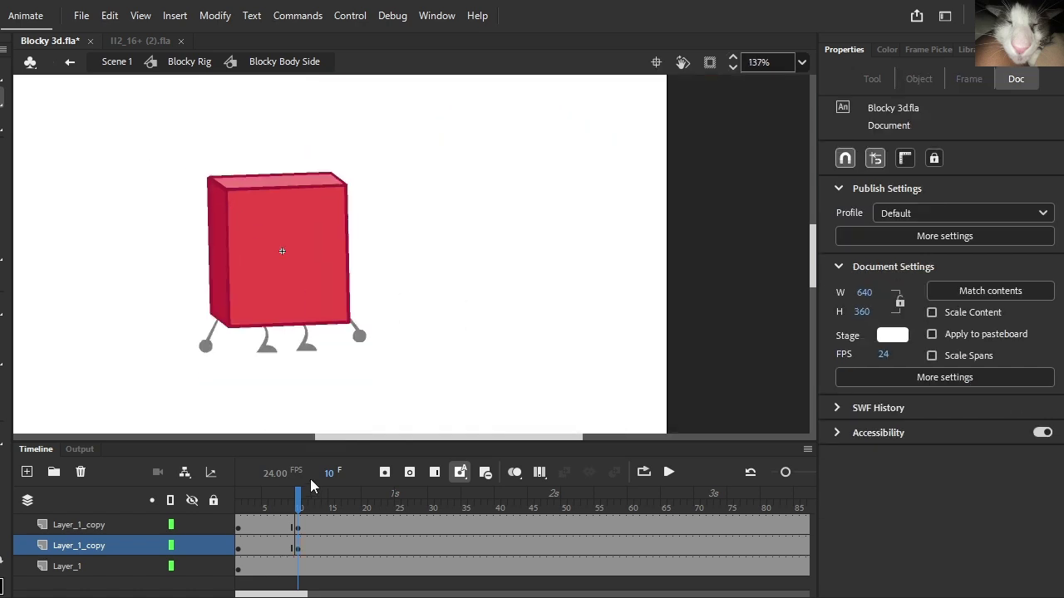
Step: Create classic tweens up to frame 10 on both face layers with the Sine Ease-In-Out effect
{"action": "left_click", "coordinate": [289, 513]}
{"action": "left_click", "coordinate": [283, 544]}
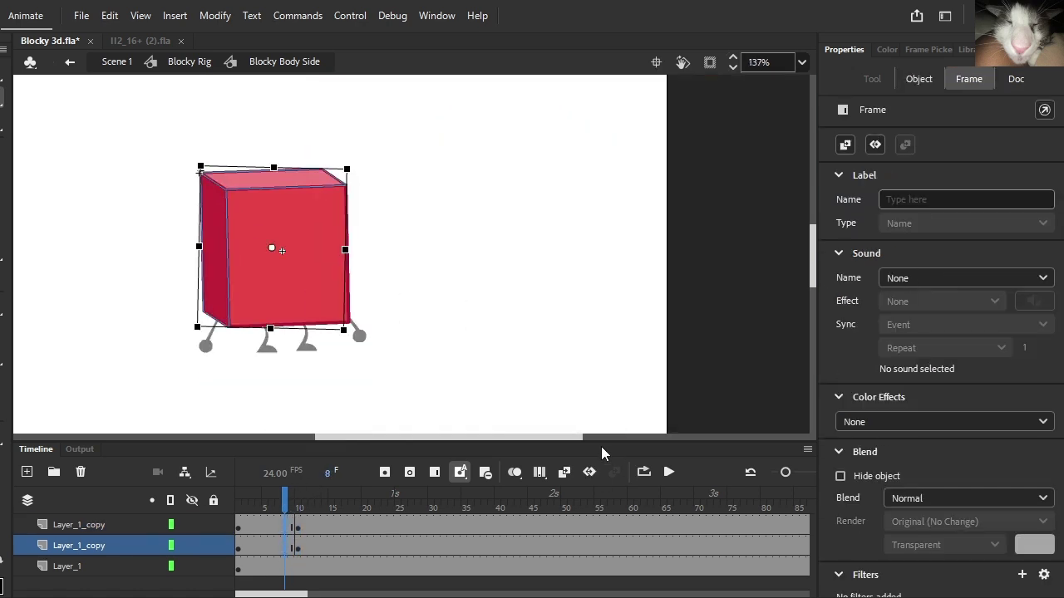
{"action": "left_click", "coordinate": [588, 473]}
{"action": "left_click", "coordinate": [913, 265]}
{"action": "left_click", "coordinate": [524, 340]}
{"action": "double_click", "coordinate": [630, 345]}
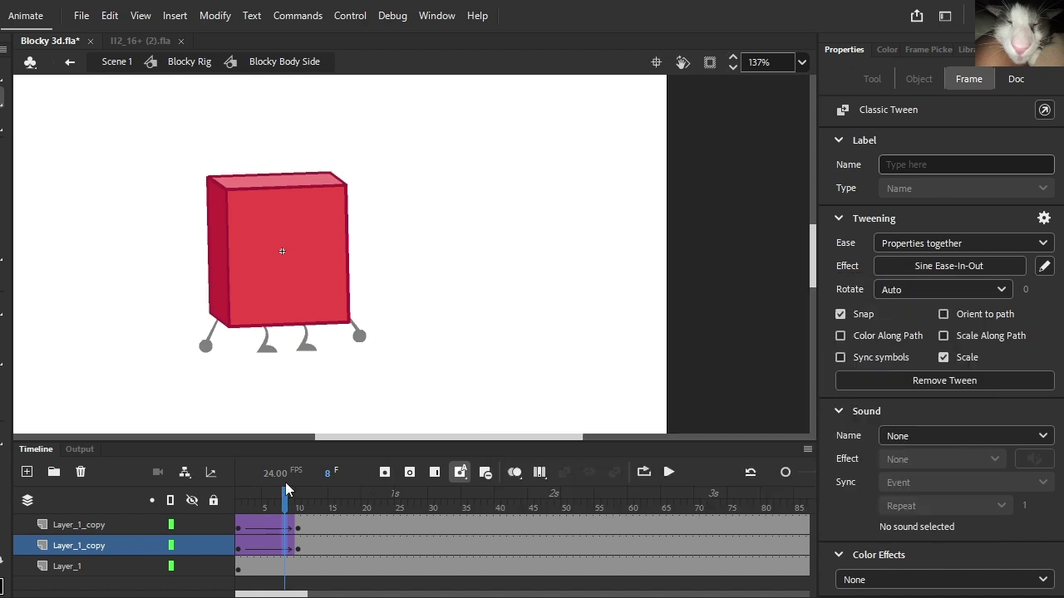
Step: Preview the body tween, return to the Blocky Rig timeline and play the full animation
{"action": "left_click", "coordinate": [669, 472]}
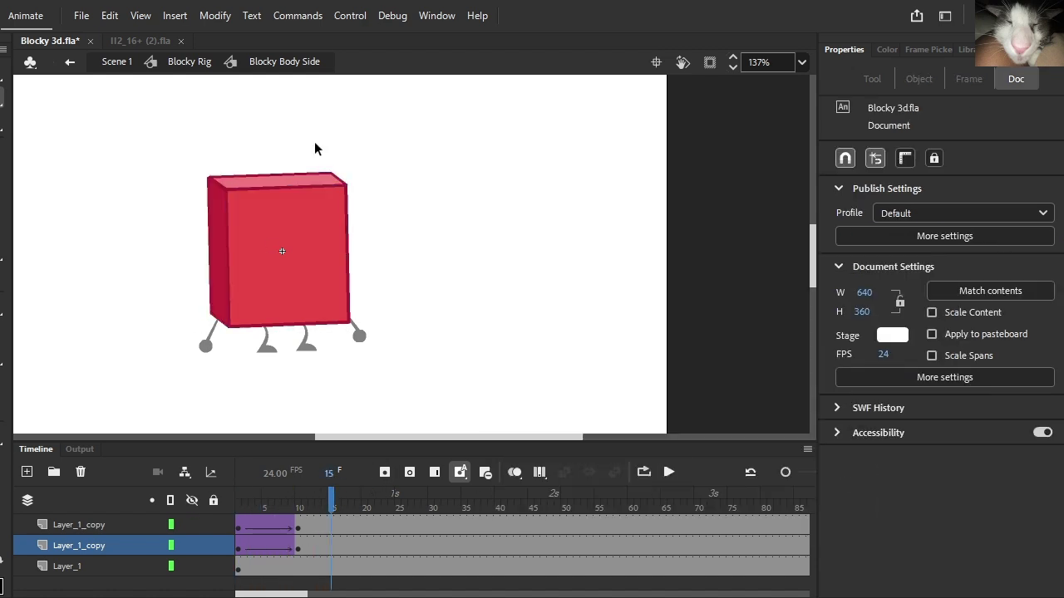
{"action": "left_click", "coordinate": [212, 62]}
{"action": "left_click", "coordinate": [669, 472]}
{"action": "left_click", "coordinate": [669, 472]}
{"action": "left_click_drag", "start_coordinate": [345, 497], "coordinate": [309, 506]}
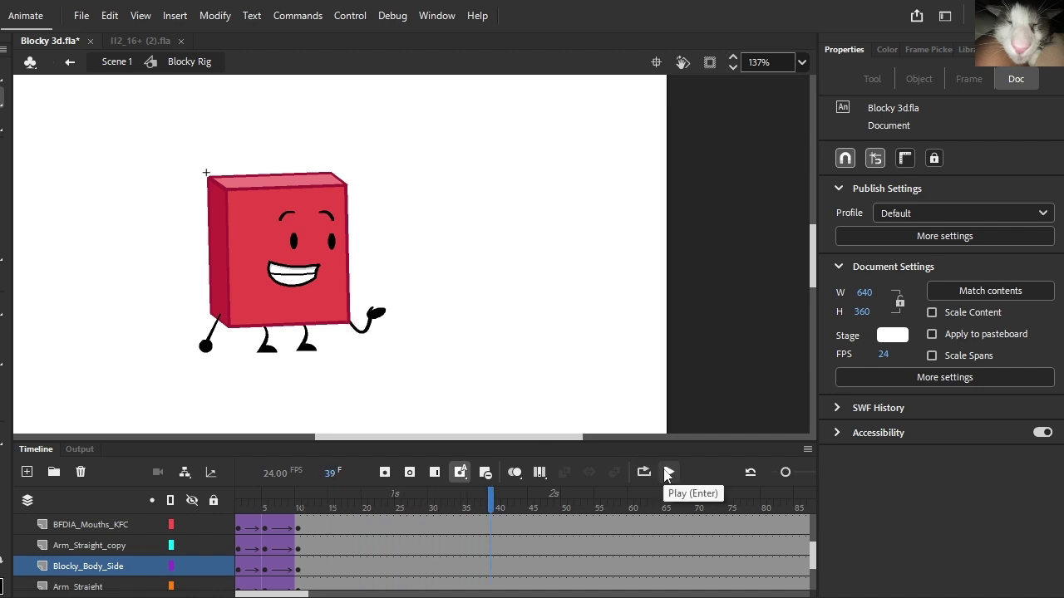
Step: Open the Arm Straight symbol of the raised arm and check the ease effects of its tweens around frame 27
{"action": "double_click", "coordinate": [370, 342]}
{"action": "scroll", "coordinate": [374, 337], "scroll_direction": "up", "scroll_amount": 3}
{"action": "left_click", "coordinate": [415, 539]}
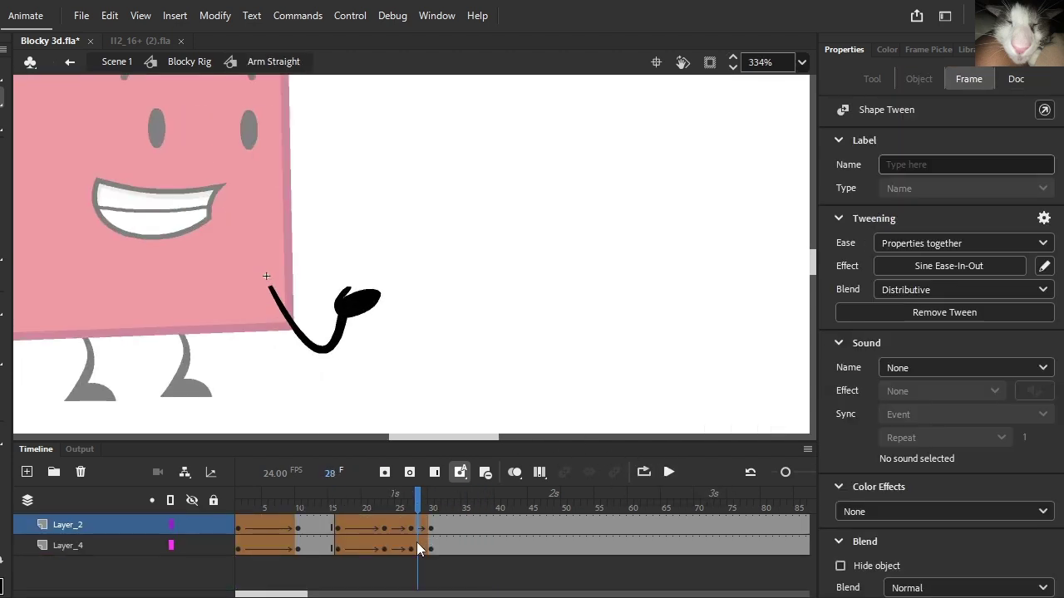
{"action": "left_click", "coordinate": [417, 542]}
{"action": "left_click", "coordinate": [939, 268]}
{"action": "left_click", "coordinate": [410, 526]}
{"action": "left_click", "coordinate": [403, 533]}
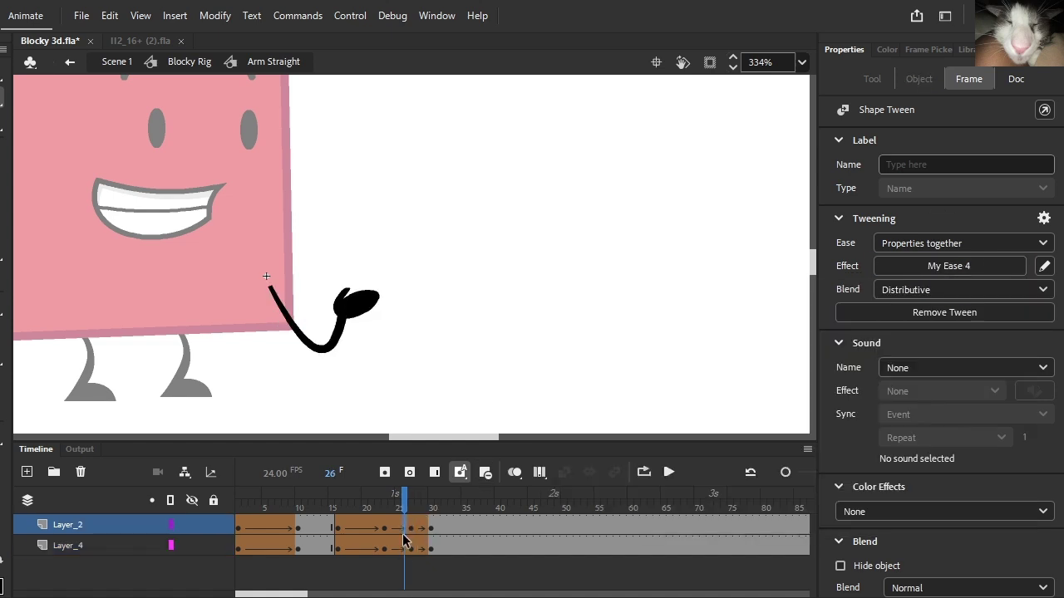
Step: At frame 27, rotate the whole arm counterclockwise so the hand rises higher
{"action": "left_click", "coordinate": [415, 509]}
{"action": "left_click_drag", "start_coordinate": [390, 331], "coordinate": [391, 319]}
{"action": "mouse_move", "coordinate": [410, 496]}
{"action": "left_mouse_down"}
{"action": "mouse_move", "coordinate": [383, 494]}
{"action": "mouse_move", "coordinate": [432, 497]}
{"action": "mouse_move", "coordinate": [412, 498]}
{"action": "left_mouse_up"}
{"action": "key", "text": "ctrl+a"}
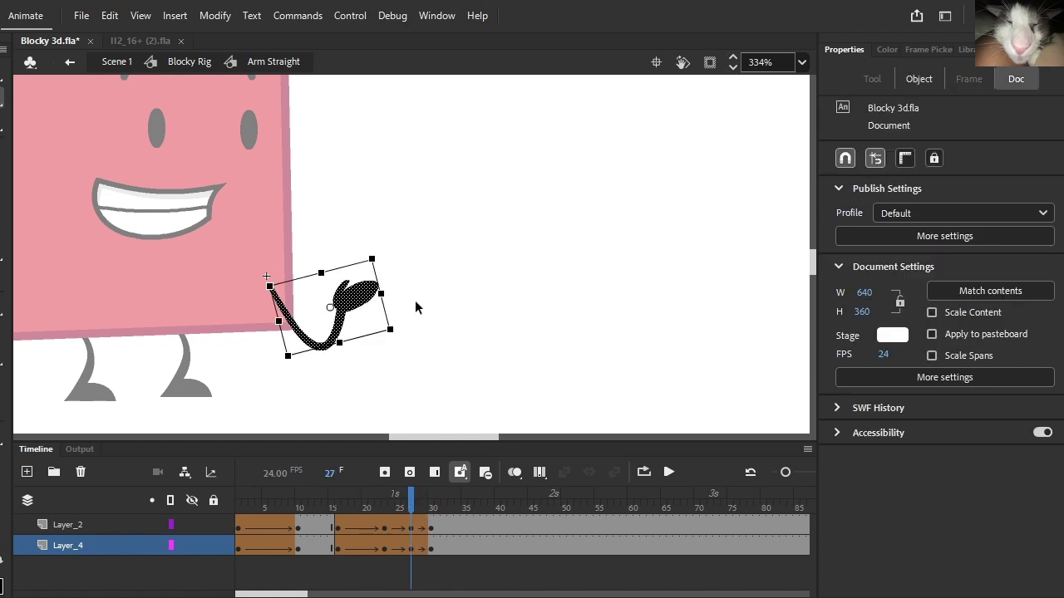
{"action": "scroll", "coordinate": [377, 323], "scroll_direction": "up", "scroll_amount": 1}
{"action": "left_click_drag", "start_coordinate": [403, 350], "coordinate": [419, 328]}
Step: At frame 23, rotate the arm clockwise to lower the hand and preview the motion
{"action": "left_click_drag", "start_coordinate": [418, 495], "coordinate": [383, 508]}
{"action": "left_click", "coordinate": [384, 508]}
{"action": "left_click", "coordinate": [316, 353]}
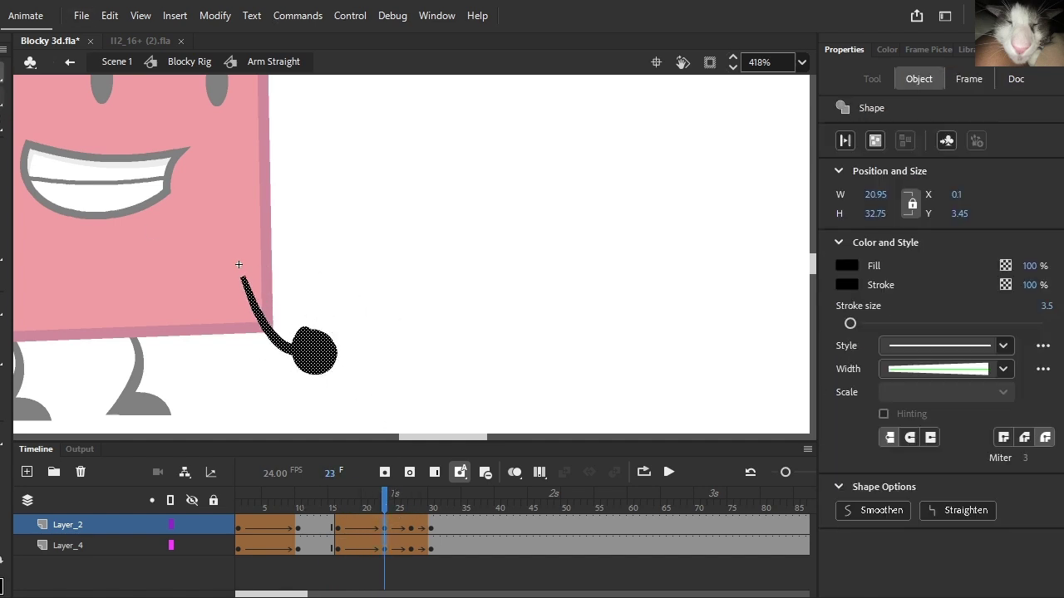
{"action": "left_click_drag", "start_coordinate": [353, 379], "coordinate": [324, 406]}
{"action": "left_click_drag", "start_coordinate": [382, 500], "coordinate": [398, 520]}
{"action": "key", "text": "Return"}
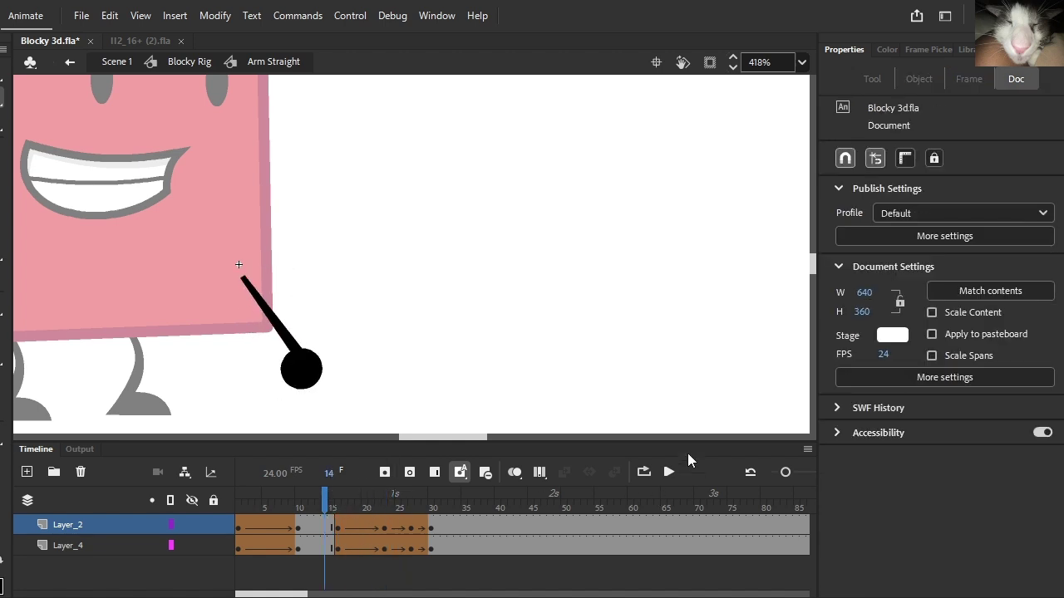
{"action": "left_click", "coordinate": [672, 471]}
Step: Insert keyframes at frame 19 on both arm layers and rotate the arm slightly clockwise
{"action": "left_click_drag", "start_coordinate": [346, 504], "coordinate": [360, 525]}
{"action": "left_click", "coordinate": [386, 543]}
{"action": "left_click", "coordinate": [359, 537]}
{"action": "left_click", "coordinate": [385, 472]}
{"action": "left_click_drag", "start_coordinate": [336, 410], "coordinate": [324, 413]}
Step: Rotate the whole arm counterclockwise at frame 23 to raise it
{"action": "left_click_drag", "start_coordinate": [356, 495], "coordinate": [383, 503]}
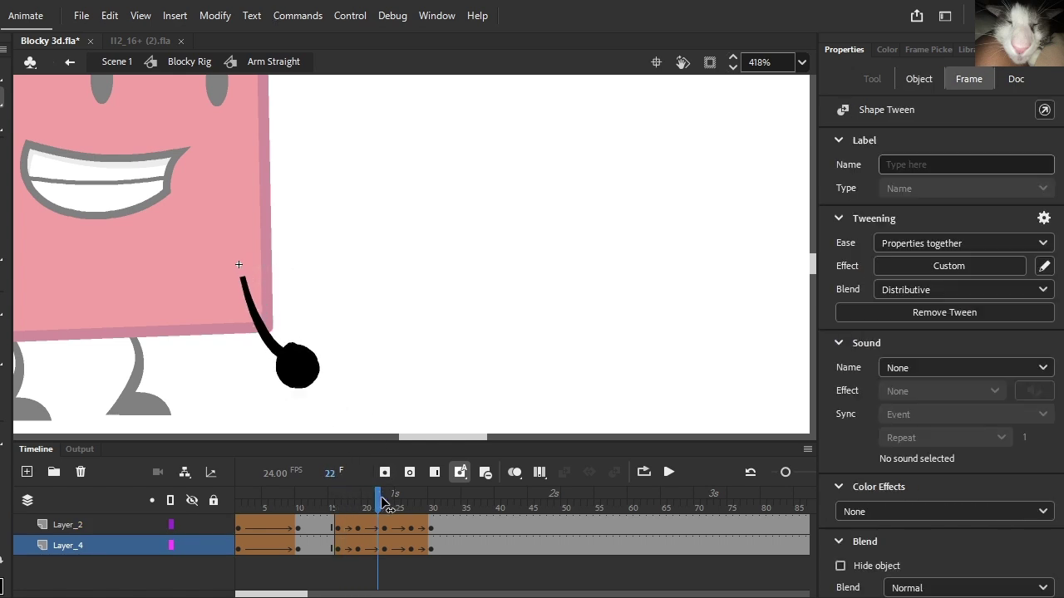
{"action": "key", "text": "ctrl+a"}
{"action": "left_click_drag", "start_coordinate": [351, 388], "coordinate": [359, 347]}
Step: At frame 30, rotate the whole arm slightly clockwise and play the arm animation
{"action": "left_click", "coordinate": [385, 494]}
{"action": "left_click_drag", "start_coordinate": [385, 494], "coordinate": [429, 542]}
{"action": "left_click", "coordinate": [429, 547]}
{"action": "right_click", "coordinate": [430, 543]}
{"action": "left_click", "coordinate": [536, 78]}
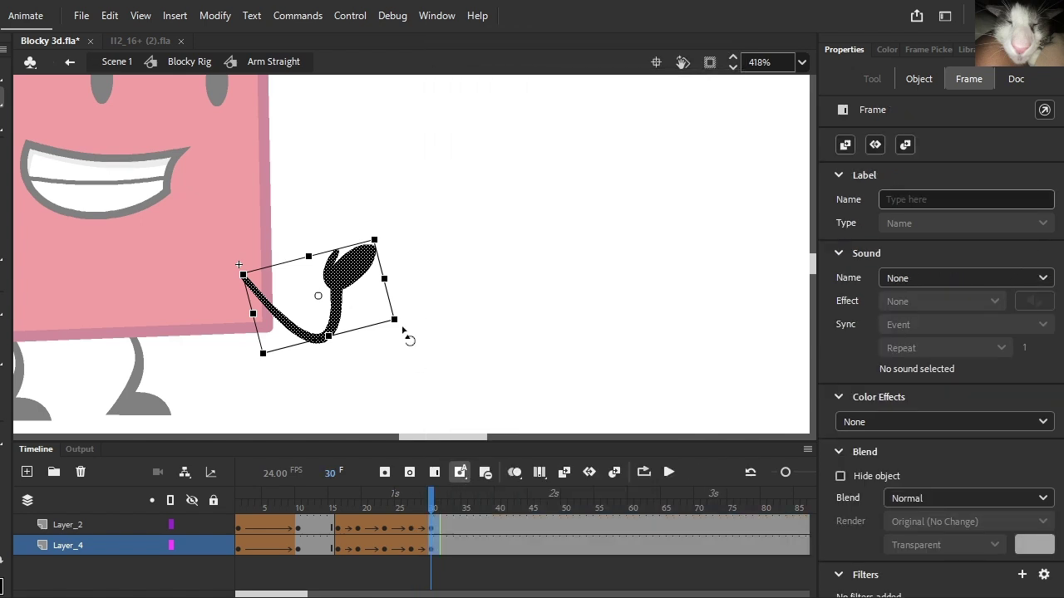
{"action": "left_click_drag", "start_coordinate": [399, 338], "coordinate": [395, 348]}
{"action": "left_click_drag", "start_coordinate": [432, 503], "coordinate": [325, 501]}
{"action": "left_click", "coordinate": [668, 472]}
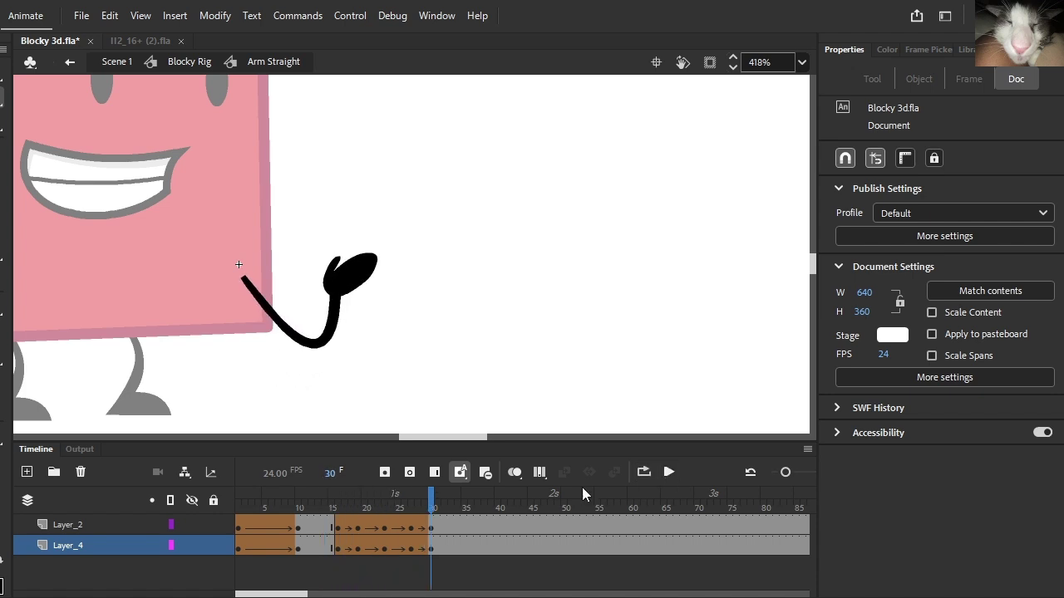
{"action": "left_click", "coordinate": [416, 527]}
{"action": "key", "text": "F9"}
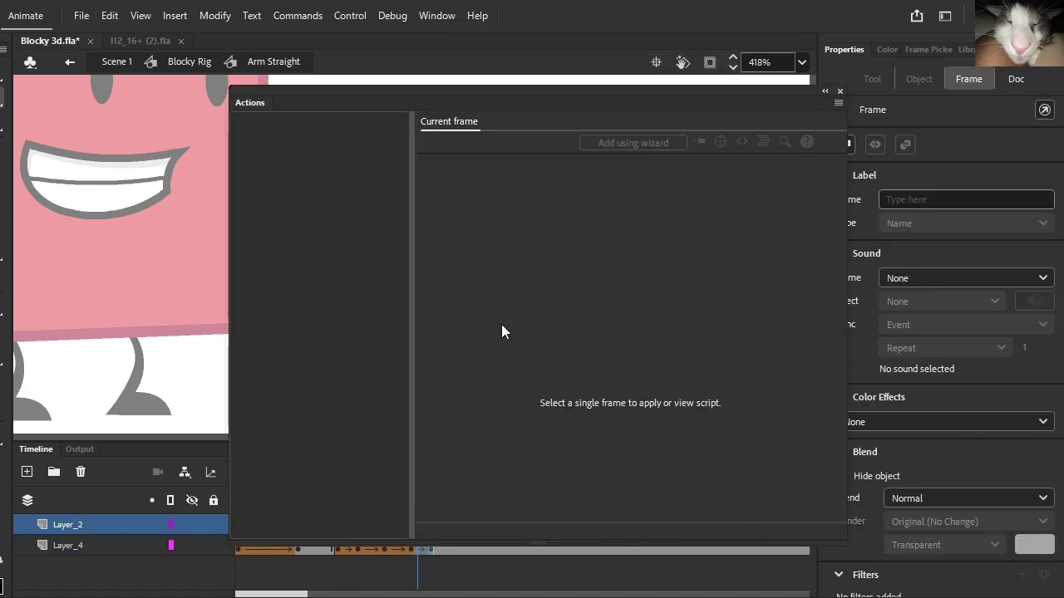
{"action": "left_click", "coordinate": [839, 92]}
{"action": "right_click", "coordinate": [430, 545]}
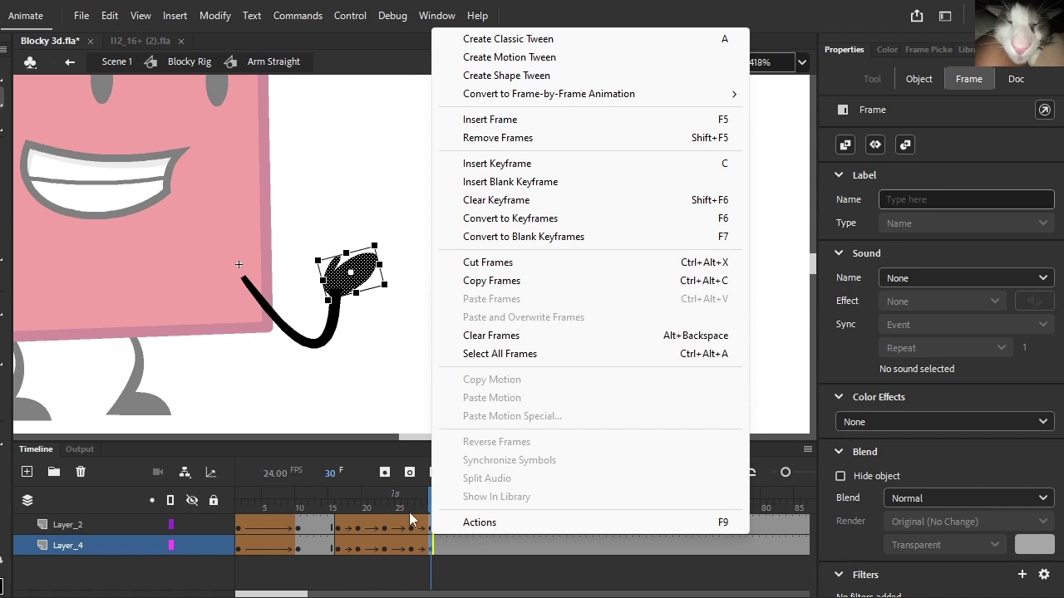
{"action": "left_click", "coordinate": [415, 526]}
{"action": "left_click", "coordinate": [358, 547]}
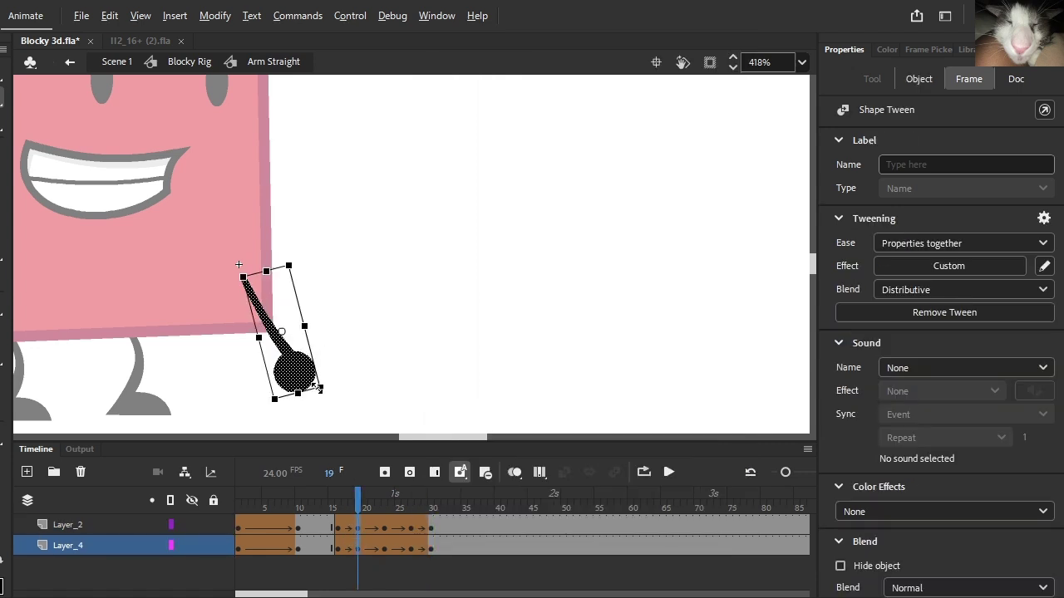
{"action": "left_click", "coordinate": [317, 405]}
{"action": "scroll", "coordinate": [314, 398], "scroll_direction": "up", "scroll_amount": 3}
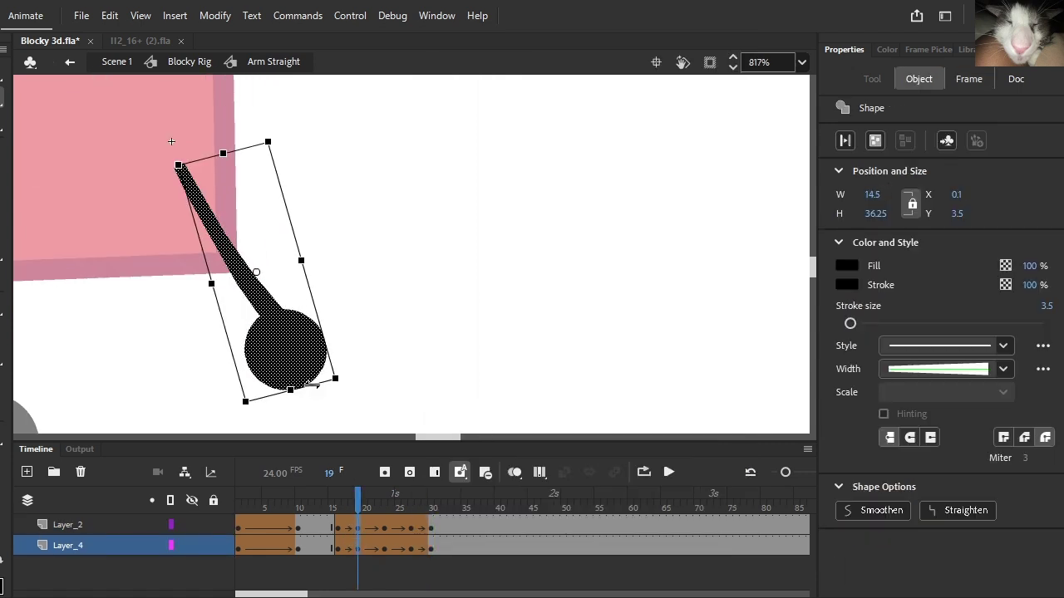
Step: Rewind to frame 1 and preview the arm animation from the start
{"action": "left_click_drag", "start_coordinate": [351, 499], "coordinate": [238, 500]}
{"action": "left_click", "coordinate": [309, 384]}
{"action": "left_click", "coordinate": [671, 470]}
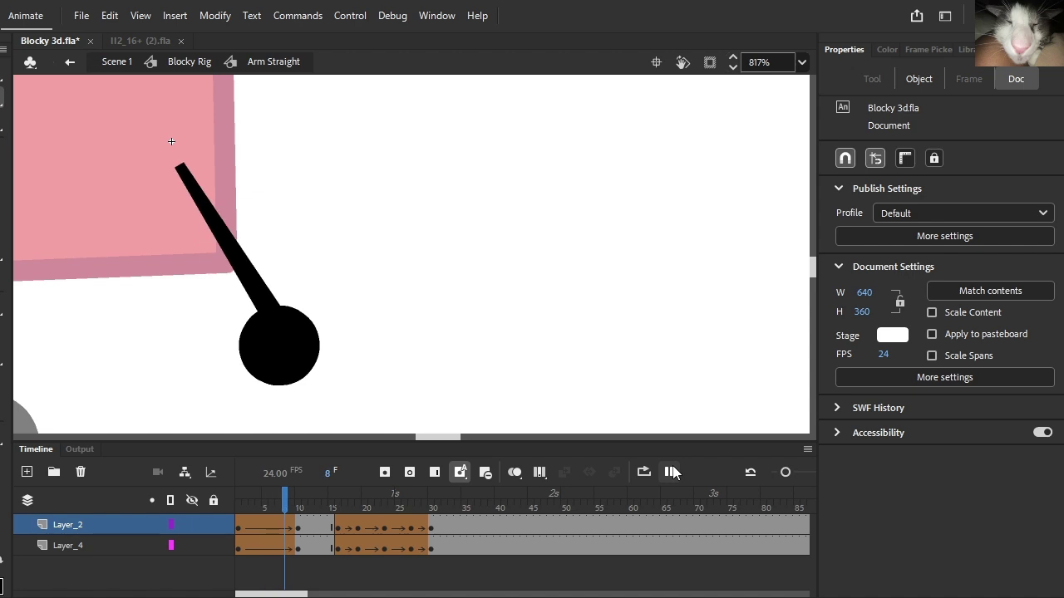
{"action": "left_click", "coordinate": [672, 472]}
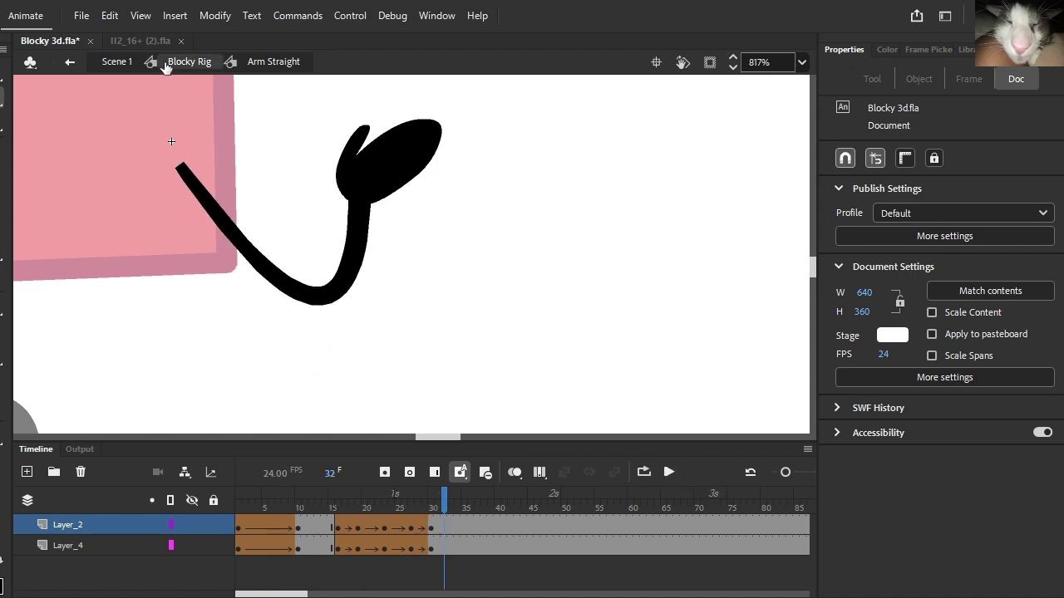
Step: Return to Scene 1, extend Layer_1 to frame 65 and preview the rig's animation
{"action": "left_click", "coordinate": [183, 67]}
{"action": "left_click", "coordinate": [112, 61]}
{"action": "scroll", "coordinate": [375, 338], "scroll_direction": "down", "scroll_amount": 5}
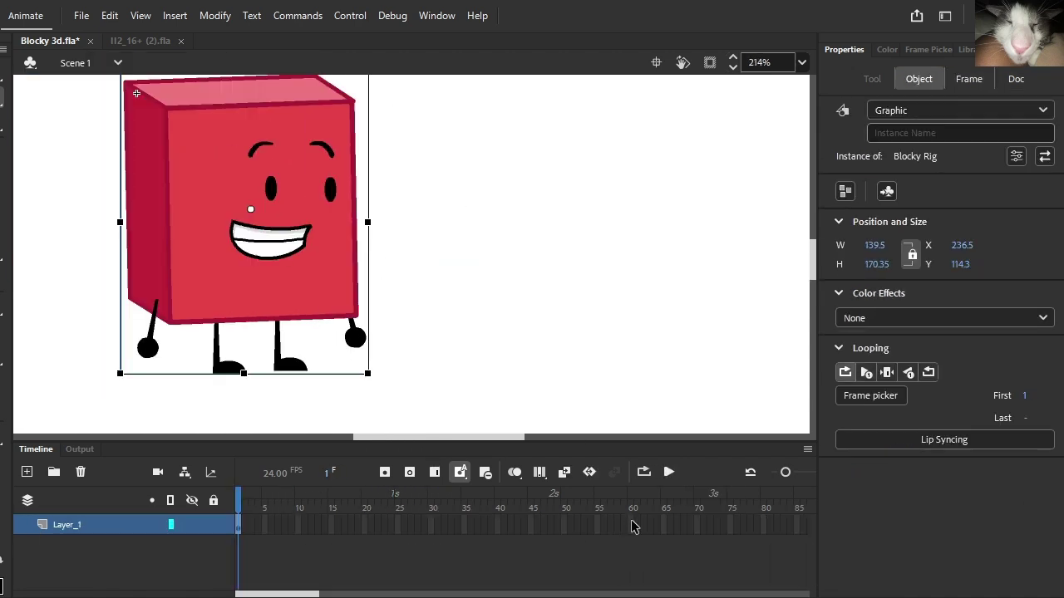
{"action": "left_click", "coordinate": [663, 523]}
{"action": "left_click", "coordinate": [435, 472]}
{"action": "left_click_drag", "start_coordinate": [385, 500], "coordinate": [238, 503]}
{"action": "left_click", "coordinate": [662, 480]}
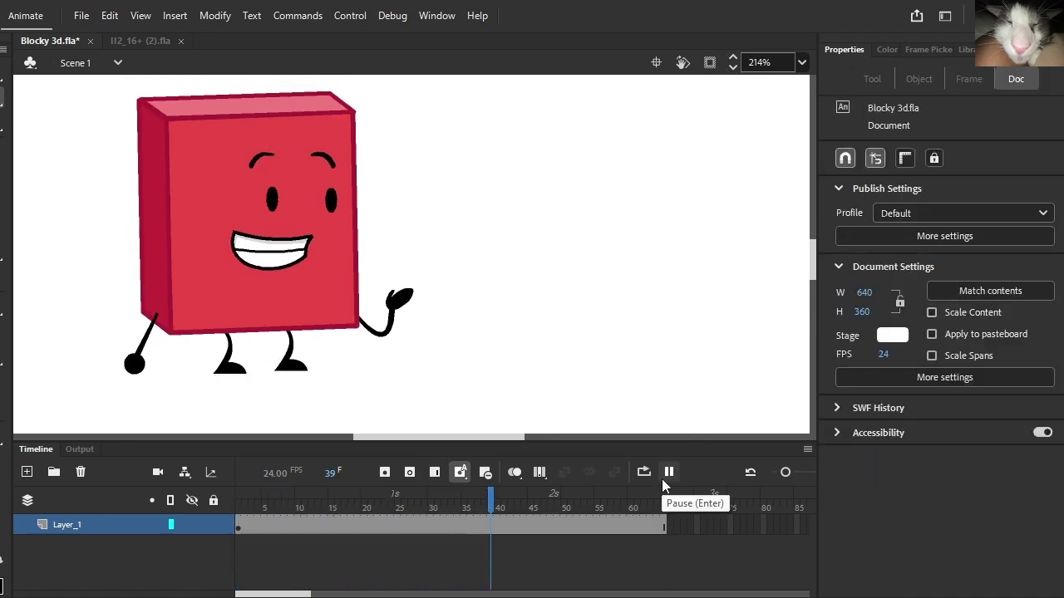
{"action": "left_click", "coordinate": [670, 472]}
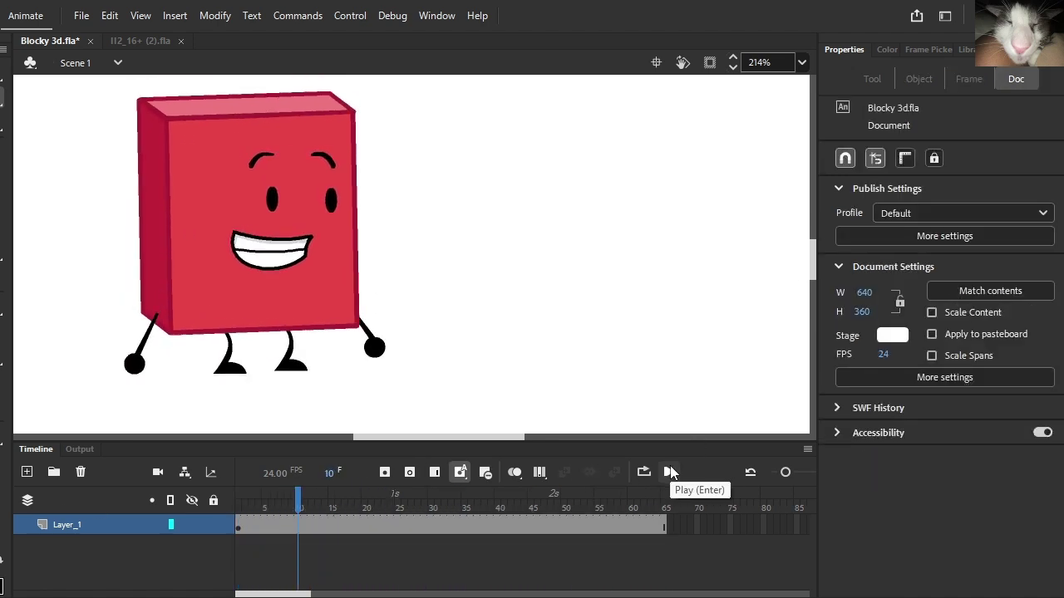
Step: Open the Blocky Rig and, at frame 31, slightly squash both eyes from above on new keyframes
{"action": "double_click", "coordinate": [376, 347]}
{"action": "left_click_drag", "start_coordinate": [378, 504], "coordinate": [438, 503]}
{"action": "scroll", "coordinate": [300, 196], "scroll_direction": "up", "scroll_amount": 2}
{"action": "scroll", "coordinate": [298, 191], "scroll_direction": "up", "scroll_amount": 1}
{"action": "left_click", "coordinate": [250, 213]}
{"action": "scroll", "coordinate": [304, 236], "scroll_direction": "up", "scroll_amount": 2}
{"action": "left_click", "coordinate": [400, 233], "text": "shift"}
{"action": "left_click_drag", "start_coordinate": [307, 159], "coordinate": [307, 165]}
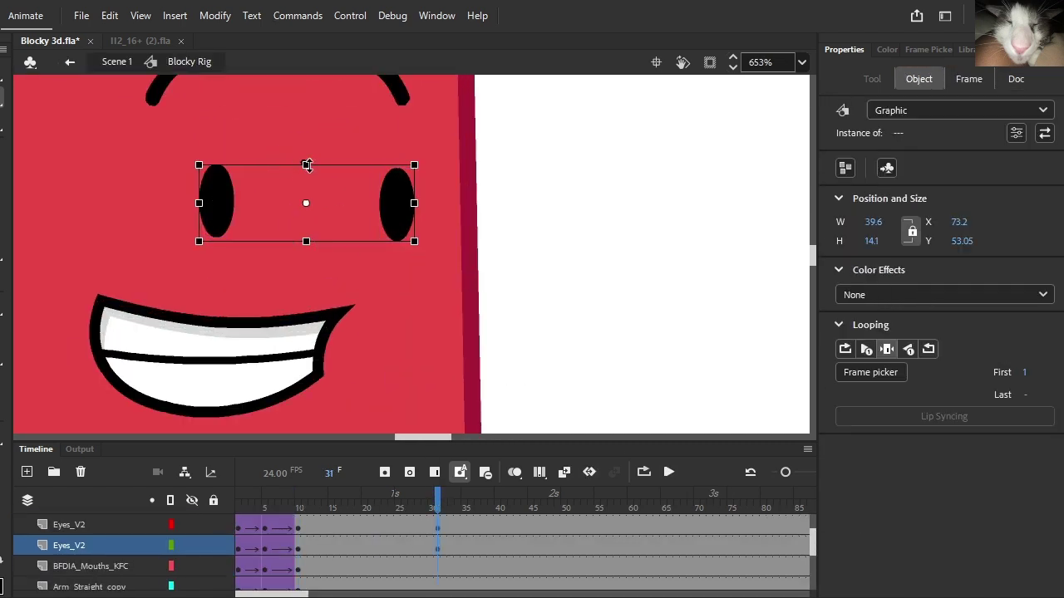
Step: At frame 32, squash both eyes further from above on new keyframes
{"action": "left_click", "coordinate": [446, 505]}
{"action": "left_click", "coordinate": [218, 206]}
{"action": "left_click", "coordinate": [397, 204], "text": "shift"}
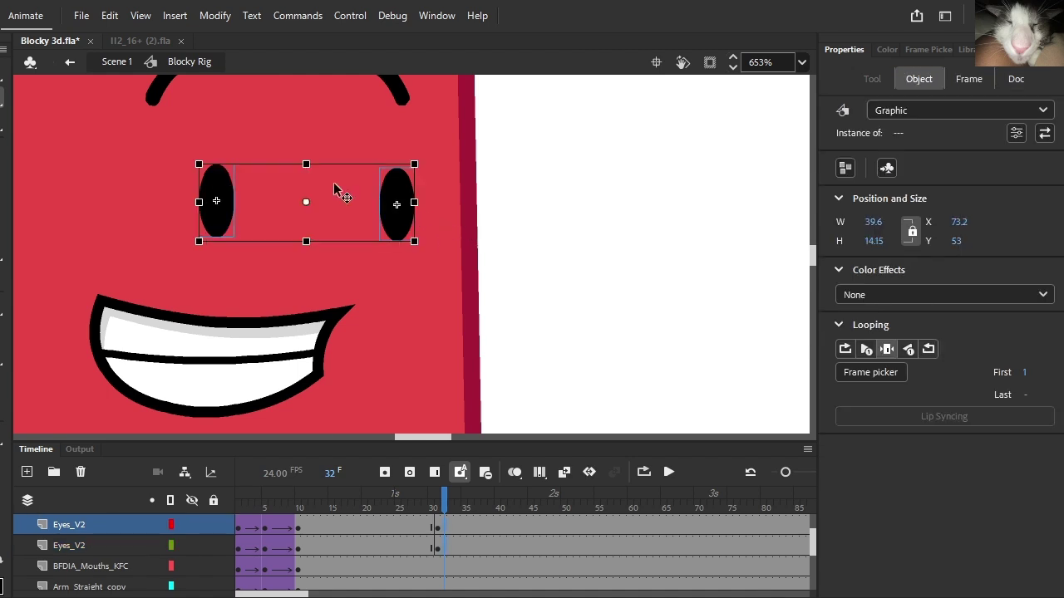
{"action": "scroll", "coordinate": [327, 185], "scroll_direction": "up", "scroll_amount": 2}
{"action": "left_click", "coordinate": [438, 545]}
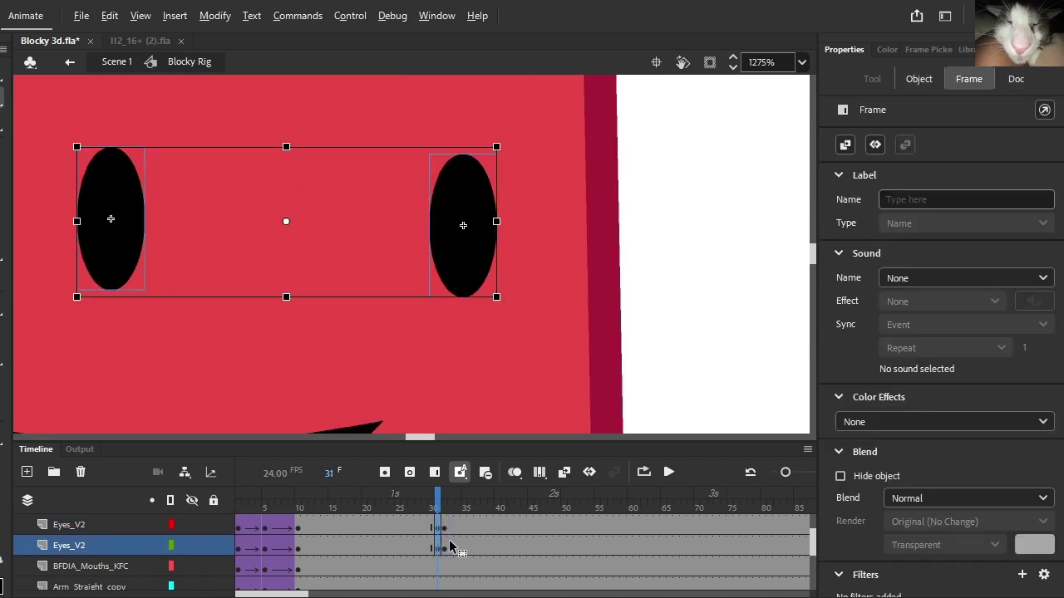
Step: At frame 33, switch both eyes to first frame 2 and squash the closed eyes from above
{"action": "left_click", "coordinate": [937, 79]}
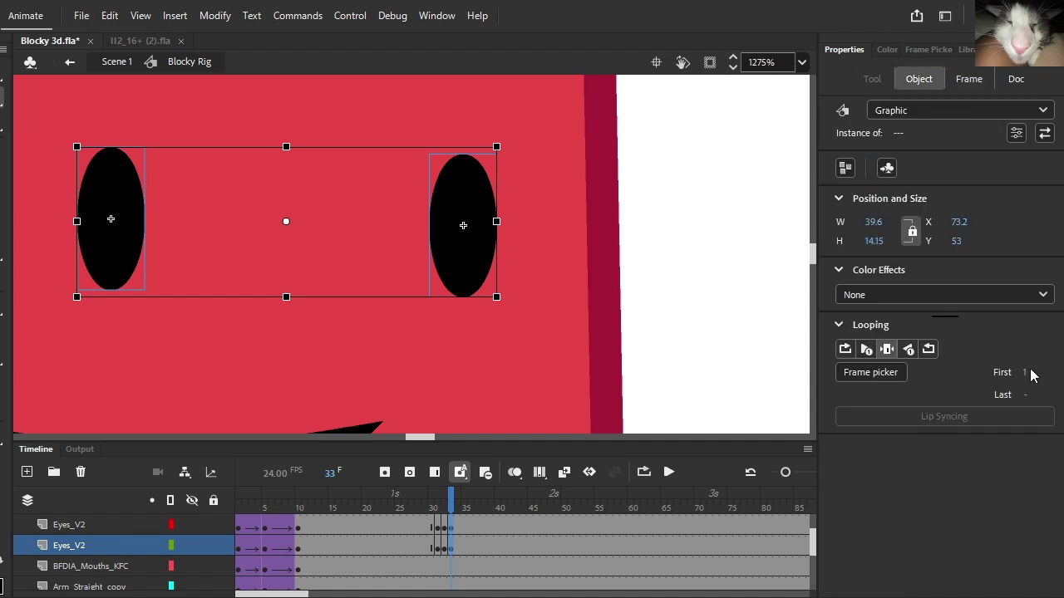
{"action": "left_click", "coordinate": [928, 49]}
{"action": "left_click", "coordinate": [846, 49]}
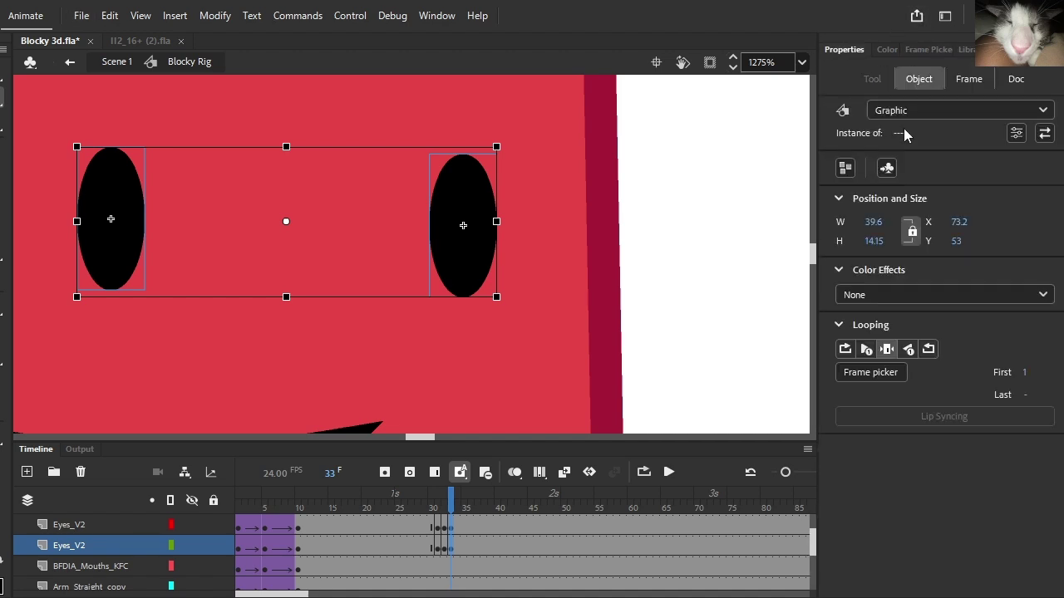
{"action": "left_click", "coordinate": [1024, 373]}
{"action": "type", "text": "2"}
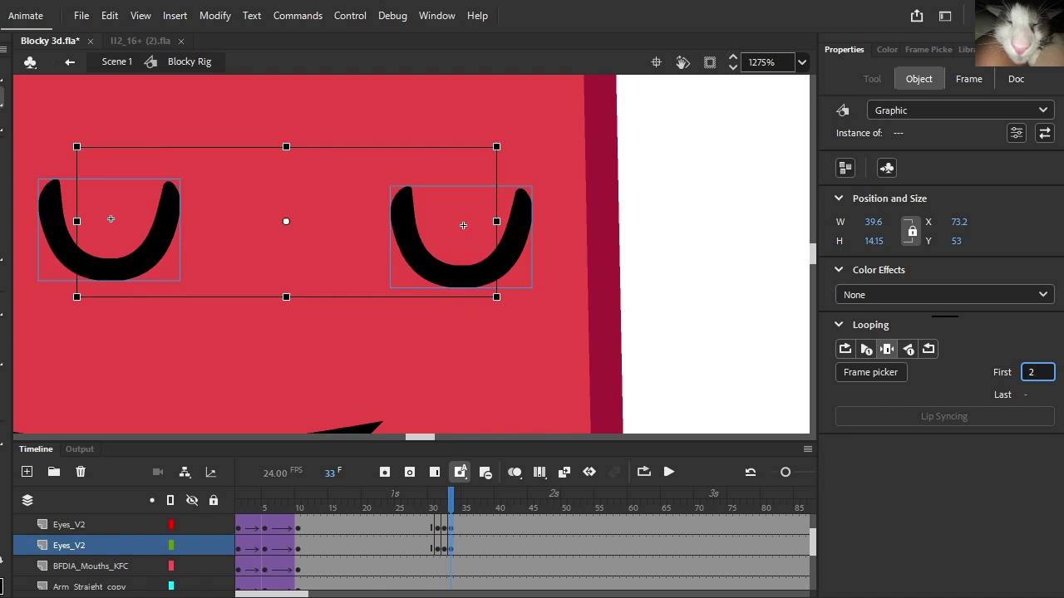
{"action": "scroll", "coordinate": [687, 304], "scroll_direction": "down", "scroll_amount": 1}
{"action": "left_click_drag", "start_coordinate": [366, 177], "coordinate": [368, 221]}
{"action": "scroll", "coordinate": [369, 220], "scroll_direction": "down", "scroll_amount": 3}
Step: At frame 33, lower both brows towards the closed eyes and skew them slightly
{"action": "left_click", "coordinate": [274, 147]}
{"action": "left_click", "coordinate": [449, 143], "text": "shift"}
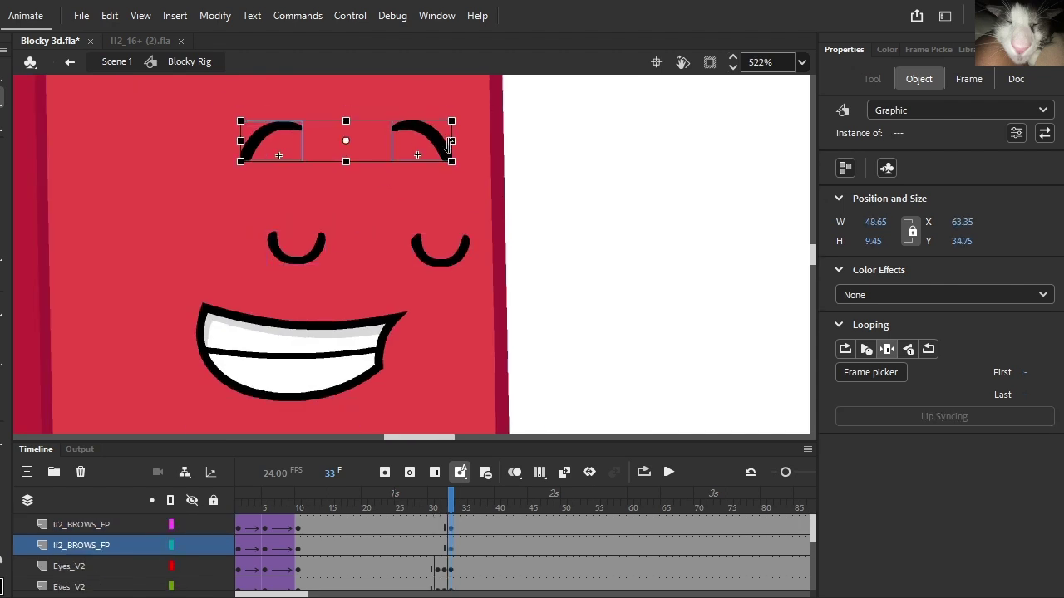
{"action": "key", "text": "shift+Down"}
{"action": "left_click_drag", "start_coordinate": [348, 154], "coordinate": [357, 159]}
Step: Create a classic tween on both brow layers from frame 30 to 33 with Quint Ease-In
{"action": "left_click_drag", "start_coordinate": [447, 502], "coordinate": [437, 501]}
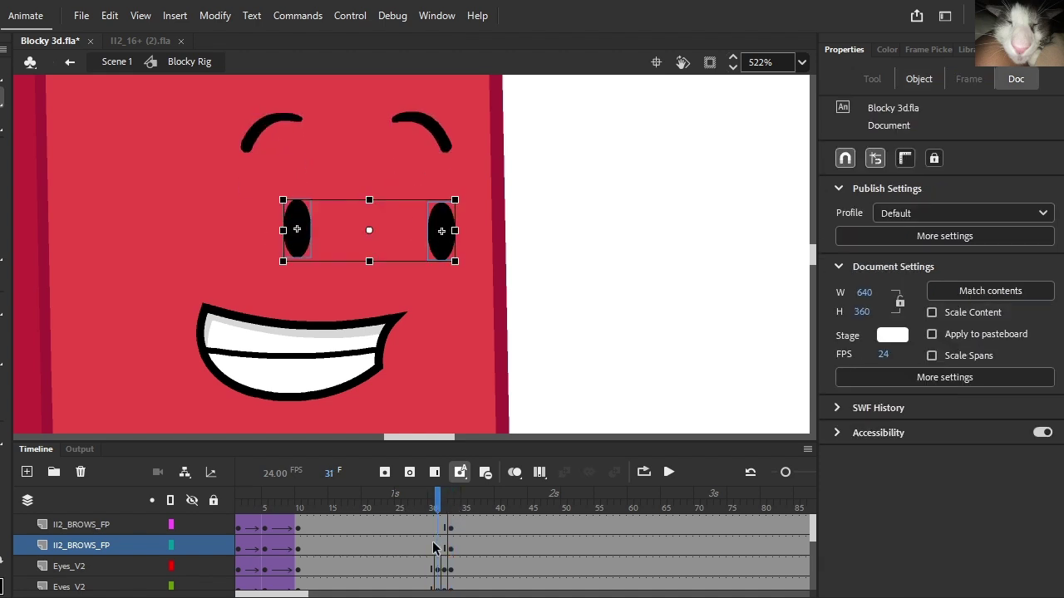
{"action": "left_click", "coordinate": [433, 547]}
{"action": "left_click", "coordinate": [564, 471]}
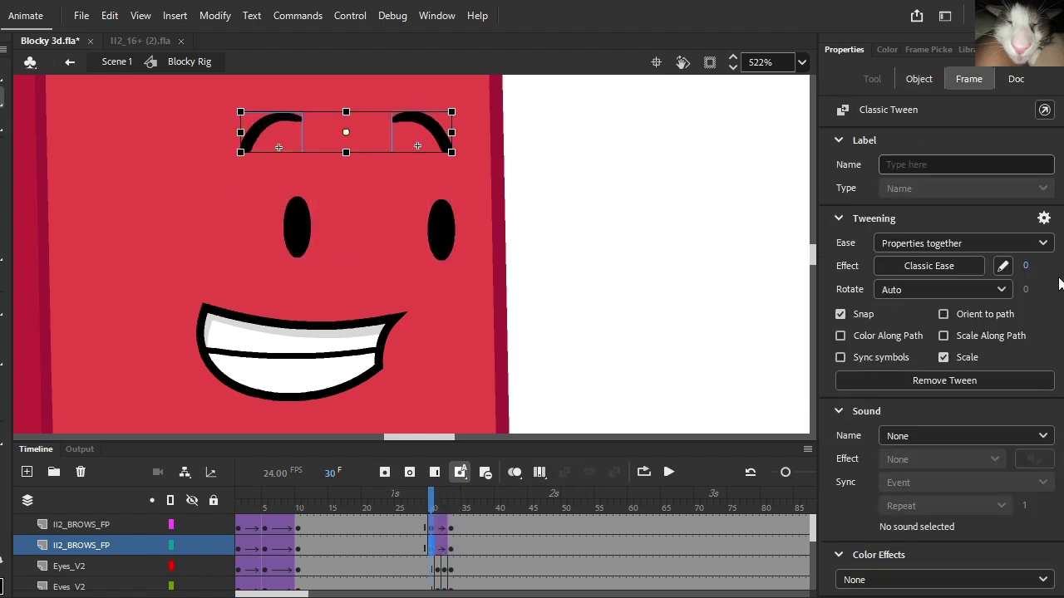
{"action": "left_click", "coordinate": [929, 265]}
{"action": "left_click", "coordinate": [601, 318]}
{"action": "double_click", "coordinate": [631, 331]}
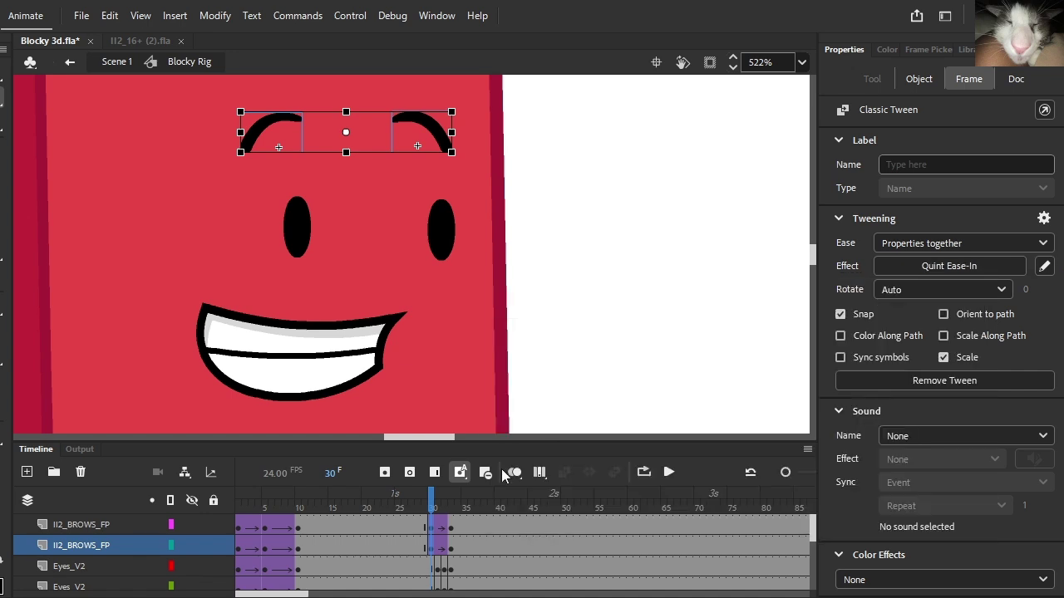
Step: Change the easing of the brows' tween between frames 30 and 33 to Quart Ease-In
{"action": "left_click_drag", "start_coordinate": [432, 486], "coordinate": [449, 505]}
{"action": "left_click", "coordinate": [443, 545]}
{"action": "left_click", "coordinate": [911, 269]}
{"action": "double_click", "coordinate": [750, 316]}
Step: At frame 34, shift both closed eyes slightly lower and squash them flatter on new keyframes
{"action": "left_click_drag", "start_coordinate": [428, 494], "coordinate": [462, 507]}
{"action": "left_click", "coordinate": [440, 271]}
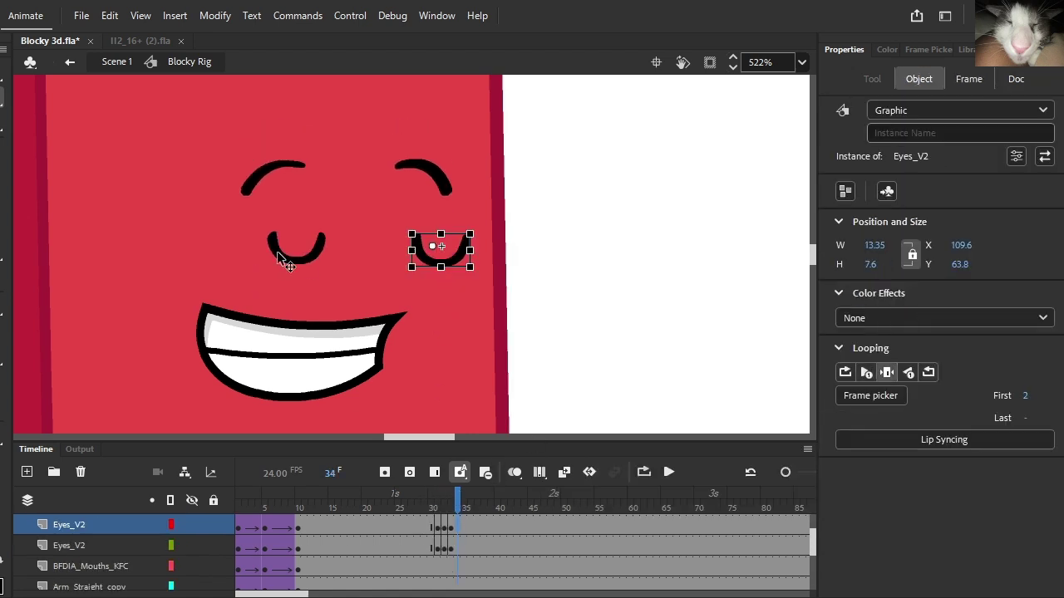
{"action": "left_click", "coordinate": [303, 263], "text": "shift"}
{"action": "scroll", "coordinate": [352, 247], "scroll_direction": "up", "scroll_amount": 3}
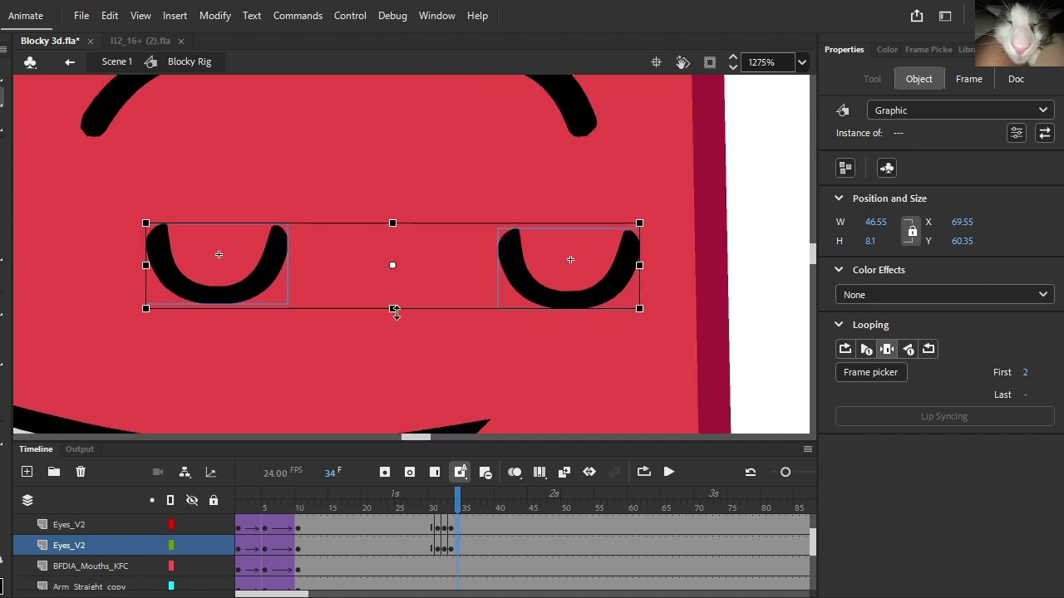
{"action": "left_click_drag", "start_coordinate": [395, 312], "coordinate": [395, 330]}
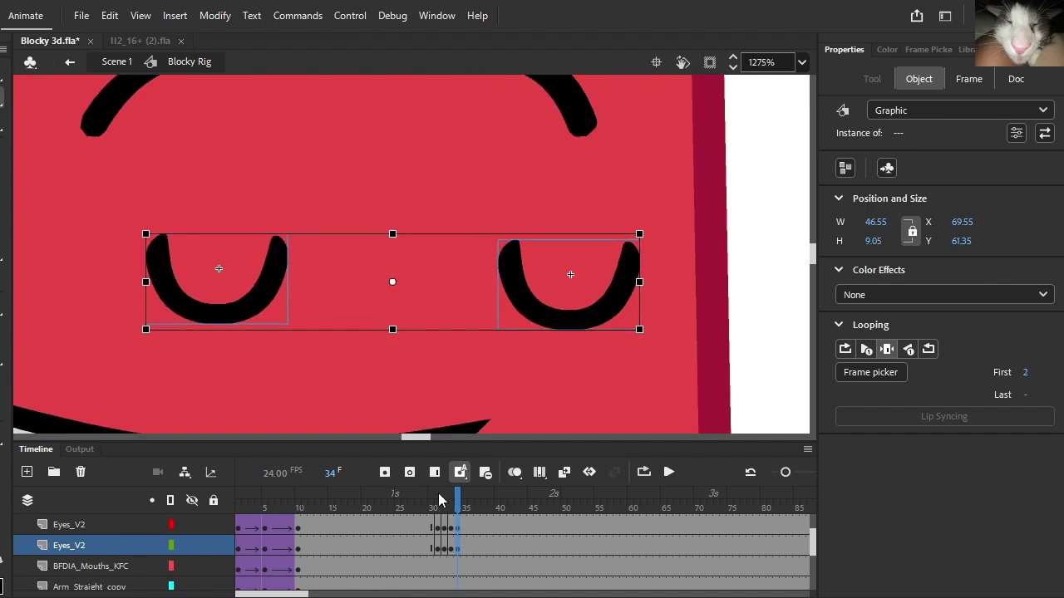
{"action": "left_click", "coordinate": [453, 506]}
{"action": "left_click", "coordinate": [457, 504]}
{"action": "left_click_drag", "start_coordinate": [387, 233], "coordinate": [387, 244]}
{"action": "left_click", "coordinate": [461, 496]}
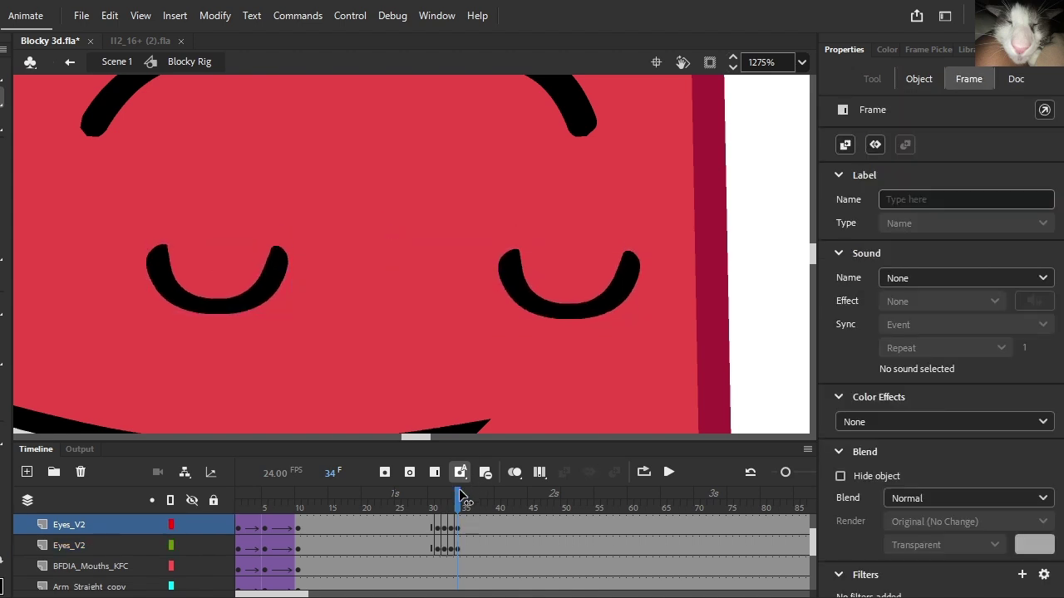
Step: Add keyframes for both eyes at frame 35 and stretch the closed eyes upward to about 10.95 px high
{"action": "left_click", "coordinate": [450, 545]}
{"action": "left_click_drag", "start_coordinate": [458, 537], "coordinate": [470, 536]}
{"action": "key", "text": "F6"}
{"action": "left_click_drag", "start_coordinate": [392, 222], "coordinate": [392, 192]}
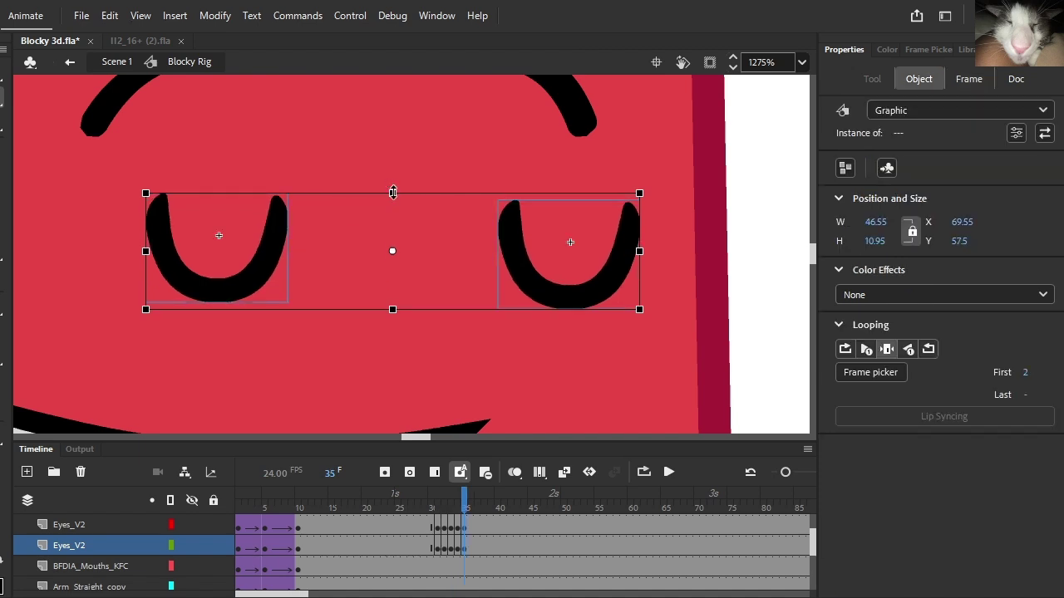
Step: Compare the neighbouring frames and reduce the closed eyes' height at frame 35 to about 10.4 px
{"action": "scroll", "coordinate": [399, 245], "scroll_direction": "down", "scroll_amount": 2}
{"action": "left_click", "coordinate": [467, 494]}
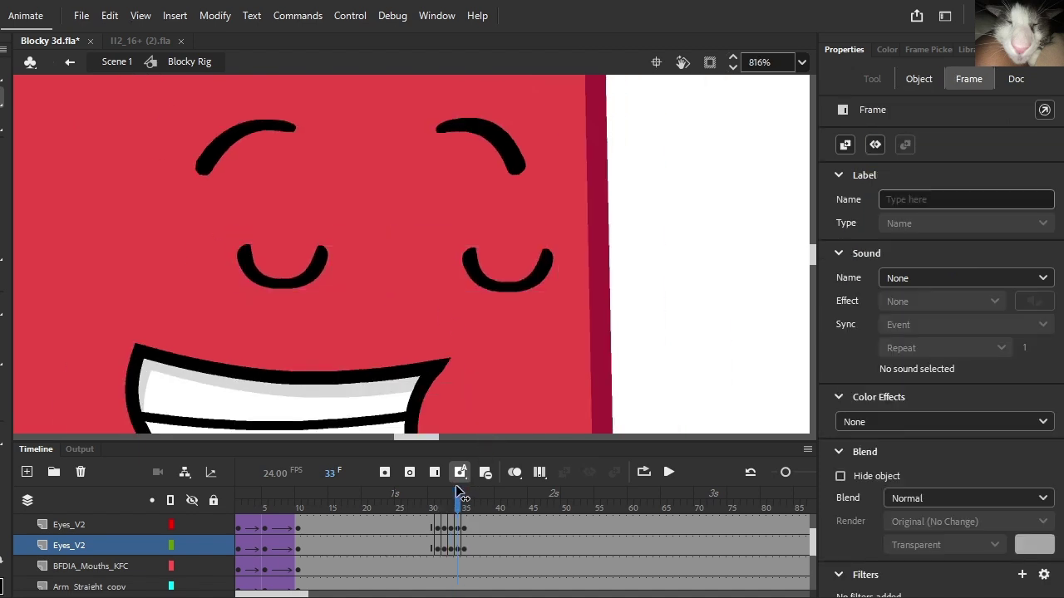
{"action": "left_click", "coordinate": [477, 277]}
{"action": "left_click", "coordinate": [387, 266]}
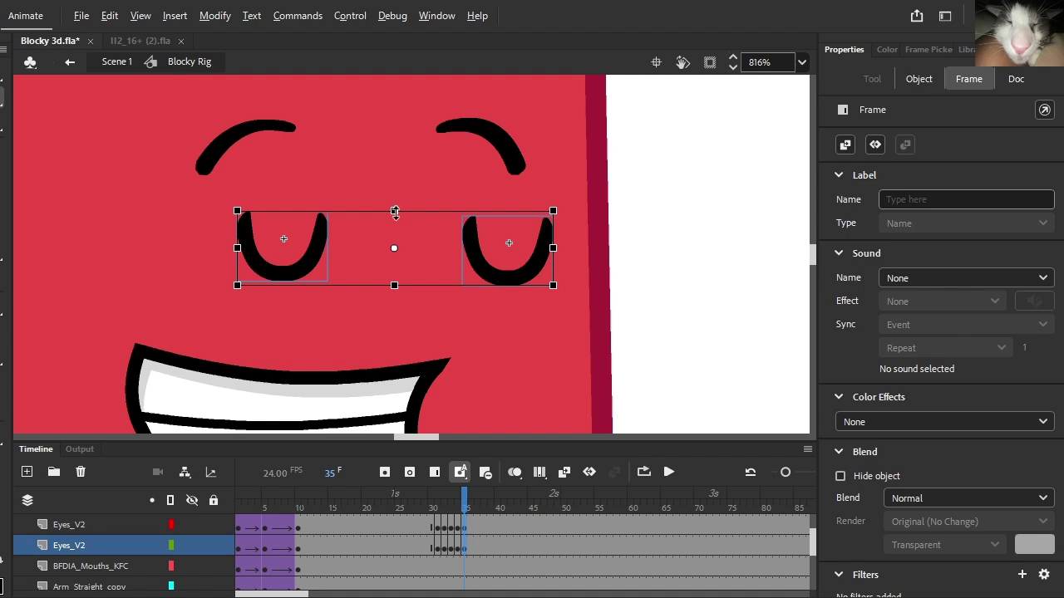
{"action": "scroll", "coordinate": [397, 294], "scroll_direction": "up", "scroll_amount": 3}
{"action": "left_click", "coordinate": [399, 290]}
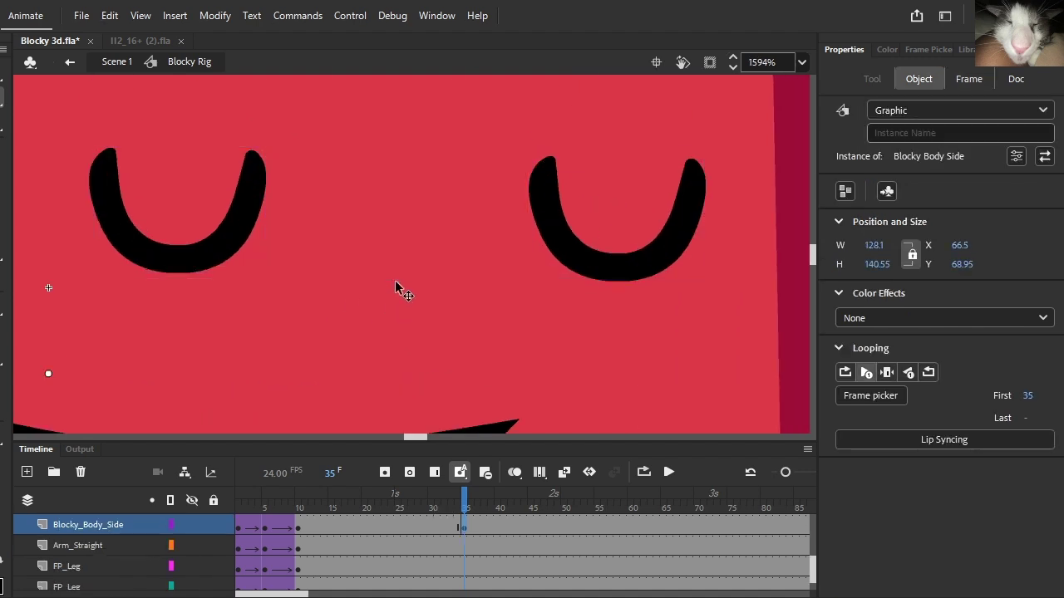
{"action": "left_click", "coordinate": [397, 281]}
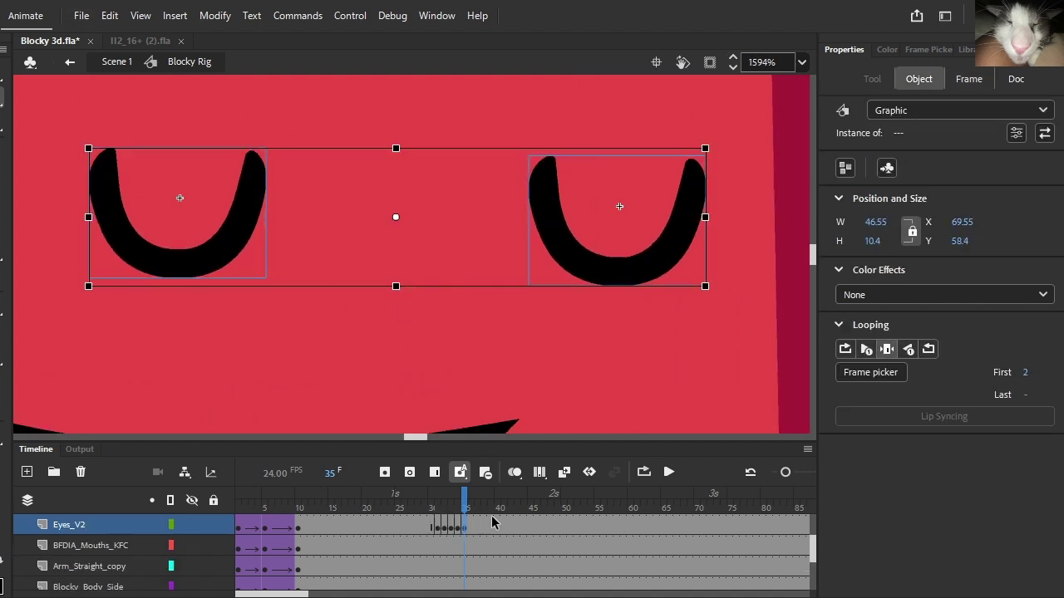
{"action": "left_click", "coordinate": [458, 496]}
{"action": "left_click", "coordinate": [425, 334]}
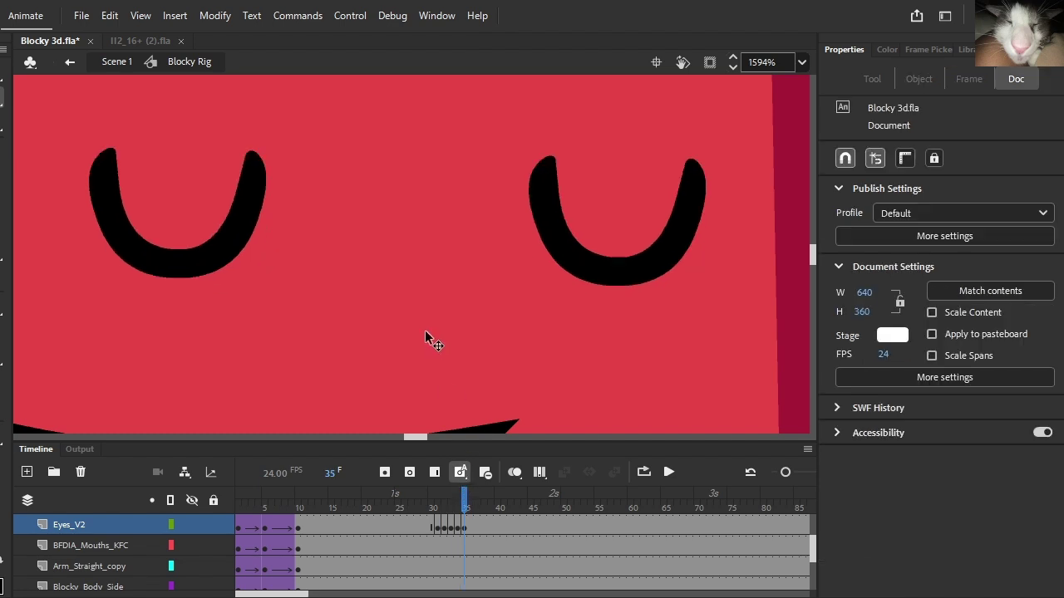
Step: Copy both eye layers' keyframes from frames 32, 31 and 30 to frames 36, 37 and 38 respectively
{"action": "scroll", "coordinate": [426, 334], "scroll_direction": "down", "scroll_amount": 4}
{"action": "left_click", "coordinate": [445, 528]}
{"action": "scroll", "coordinate": [446, 530], "scroll_direction": "up", "scroll_amount": 1}
{"action": "left_click", "coordinate": [446, 574], "text": "shift"}
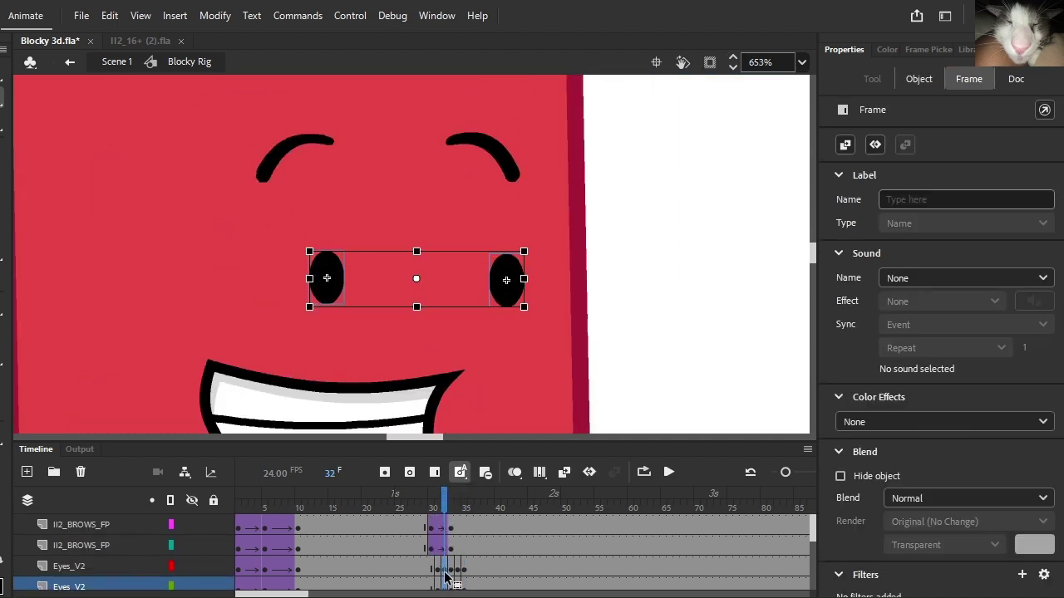
{"action": "left_click_drag", "start_coordinate": [470, 568], "coordinate": [472, 570]}
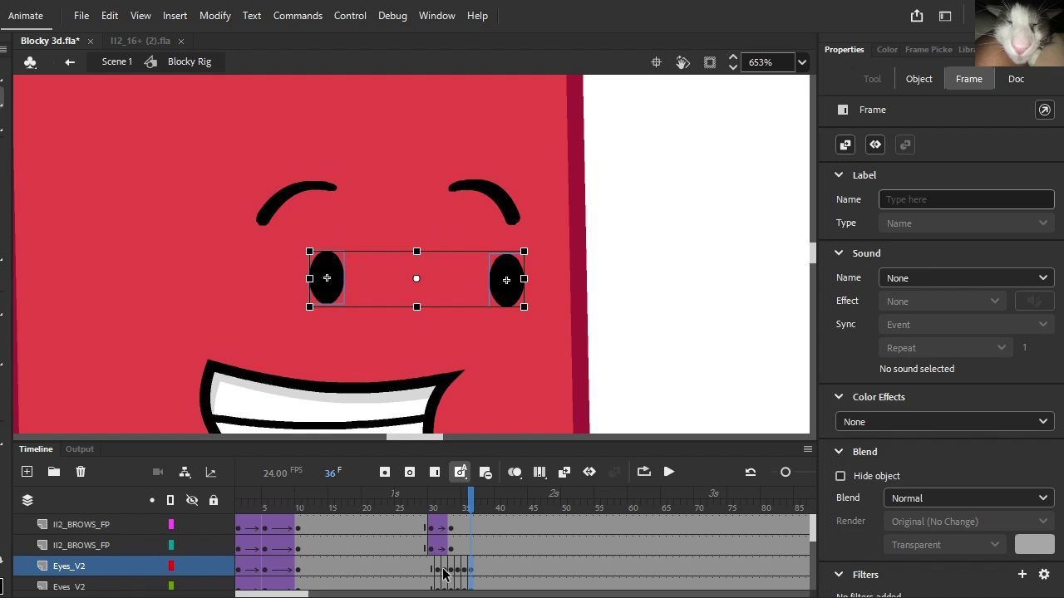
{"action": "left_click", "coordinate": [438, 572]}
{"action": "left_click", "coordinate": [438, 581], "text": "shift"}
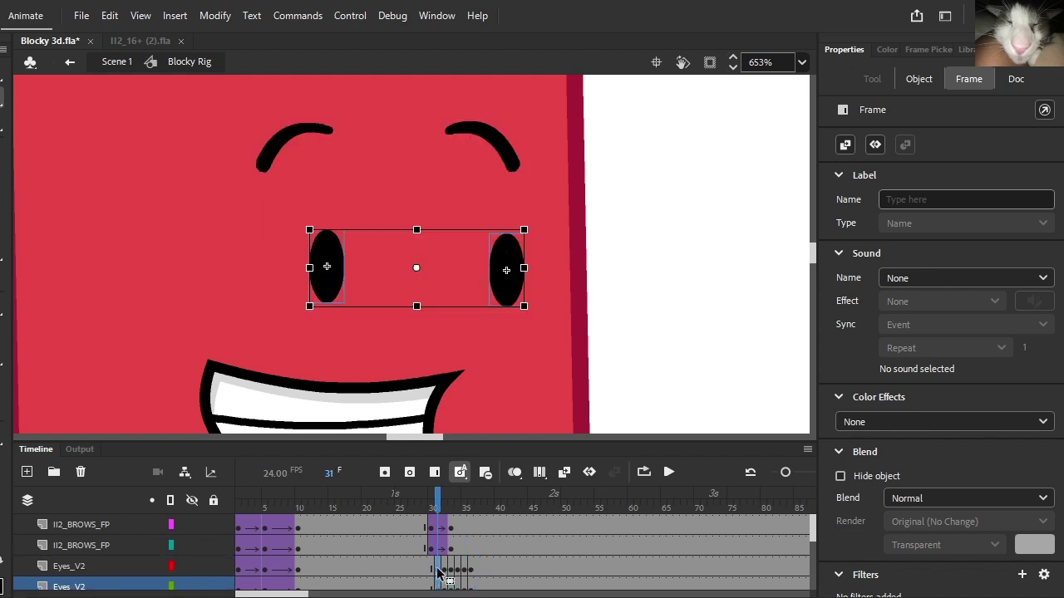
{"action": "left_click", "coordinate": [431, 572]}
{"action": "left_click", "coordinate": [430, 582], "text": "shift"}
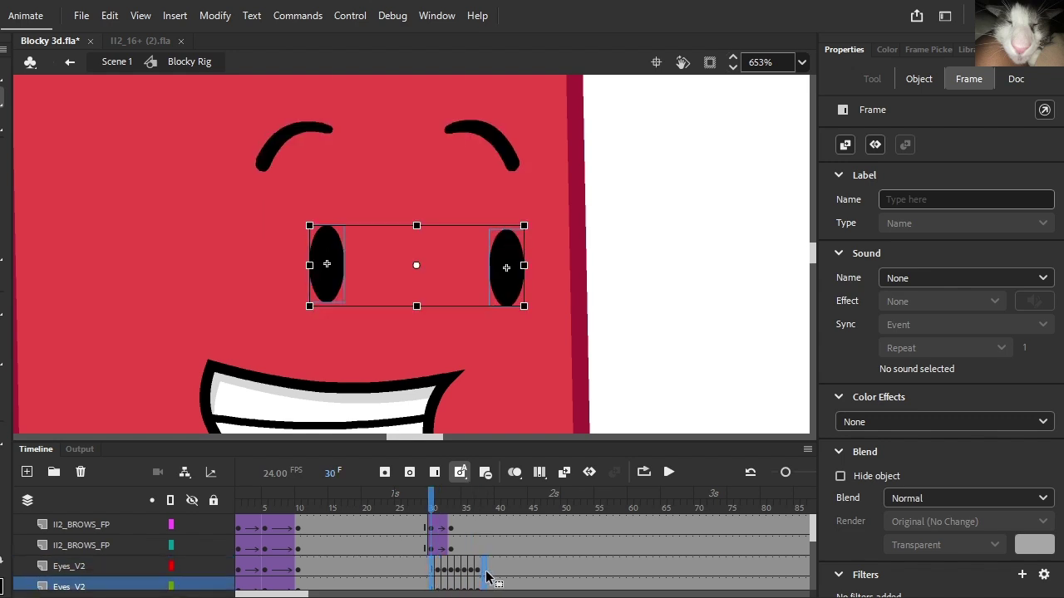
{"action": "left_click_drag", "start_coordinate": [453, 537], "coordinate": [483, 567]}
Step: Copy both brow layers' frame 30 keyframes to frame 38
{"action": "left_click", "coordinate": [484, 546]}
{"action": "left_click", "coordinate": [485, 525], "text": "shift"}
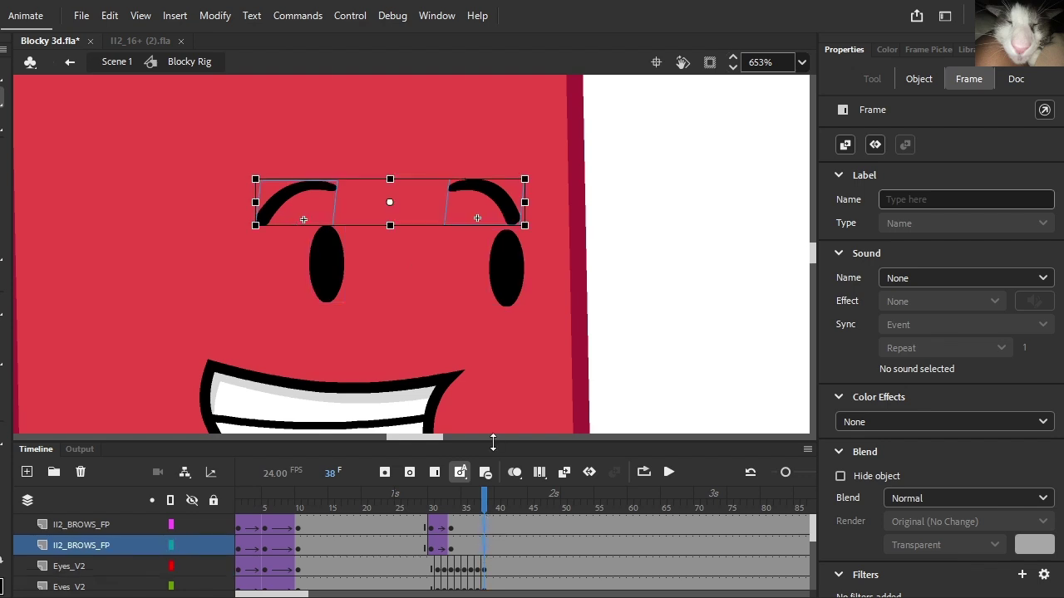
{"action": "left_click", "coordinate": [432, 524]}
{"action": "left_click", "coordinate": [430, 545], "text": "shift"}
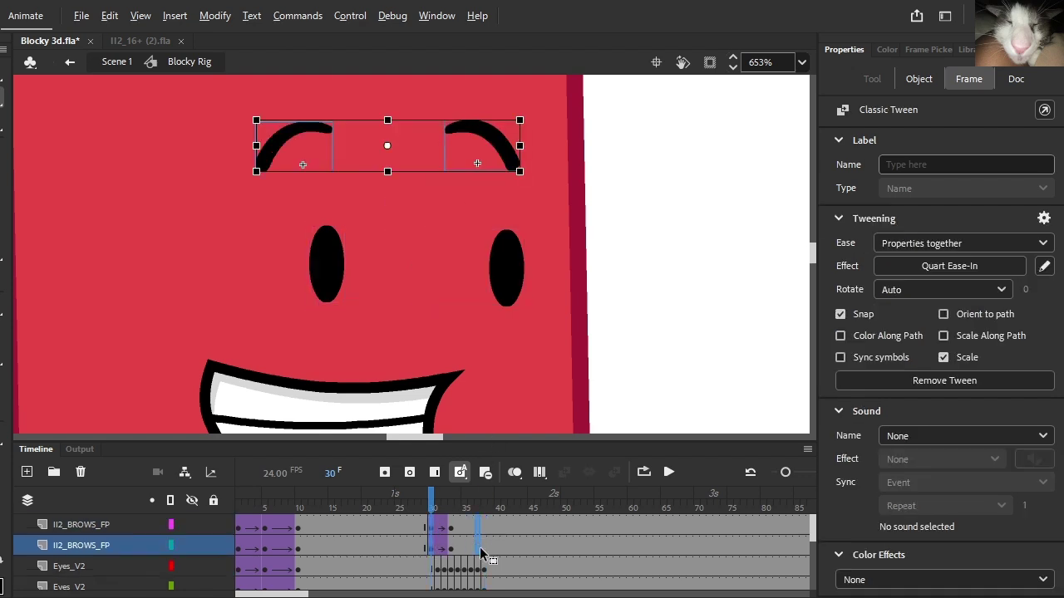
{"action": "left_click", "coordinate": [481, 545]}
{"action": "right_click", "coordinate": [482, 548]}
{"action": "left_click", "coordinate": [562, 53]}
Step: Add brow keyframes at frame 35 and create a classic tween to frame 38 with Cubic Ease-Out
{"action": "left_click", "coordinate": [463, 542]}
{"action": "left_click", "coordinate": [460, 520], "text": "shift"}
{"action": "left_click", "coordinate": [464, 510]}
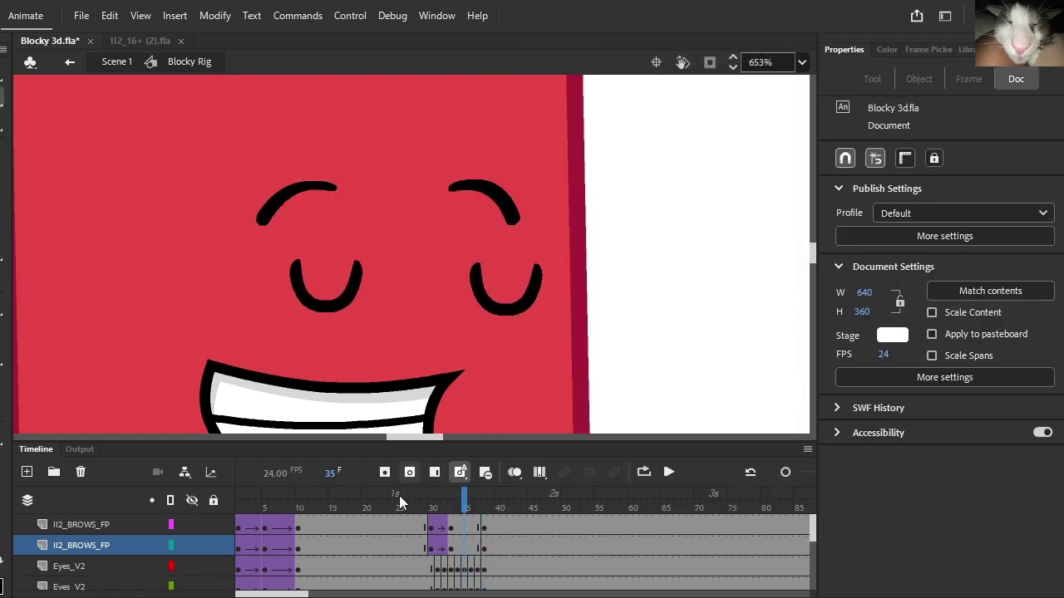
{"action": "left_click", "coordinate": [456, 541]}
{"action": "left_click", "coordinate": [463, 541]}
{"action": "left_click", "coordinate": [464, 530], "text": "shift"}
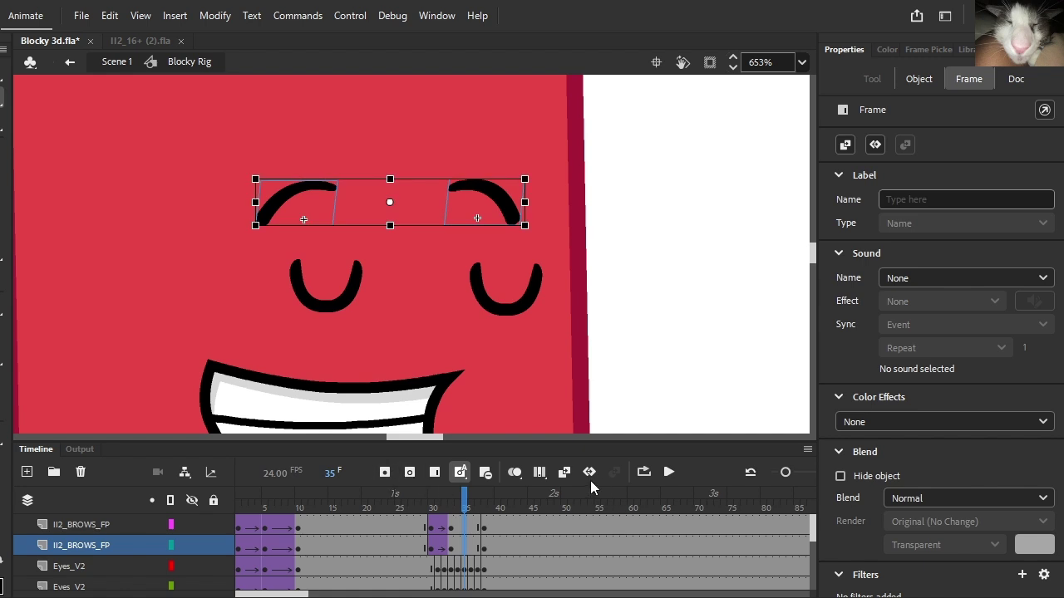
{"action": "left_click", "coordinate": [542, 473]}
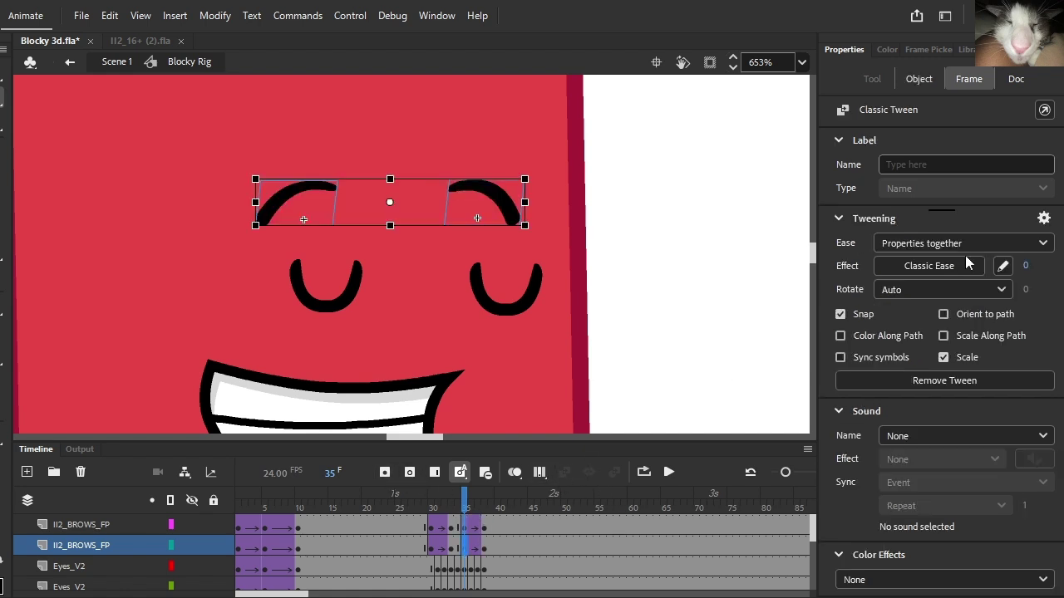
{"action": "left_click", "coordinate": [943, 269]}
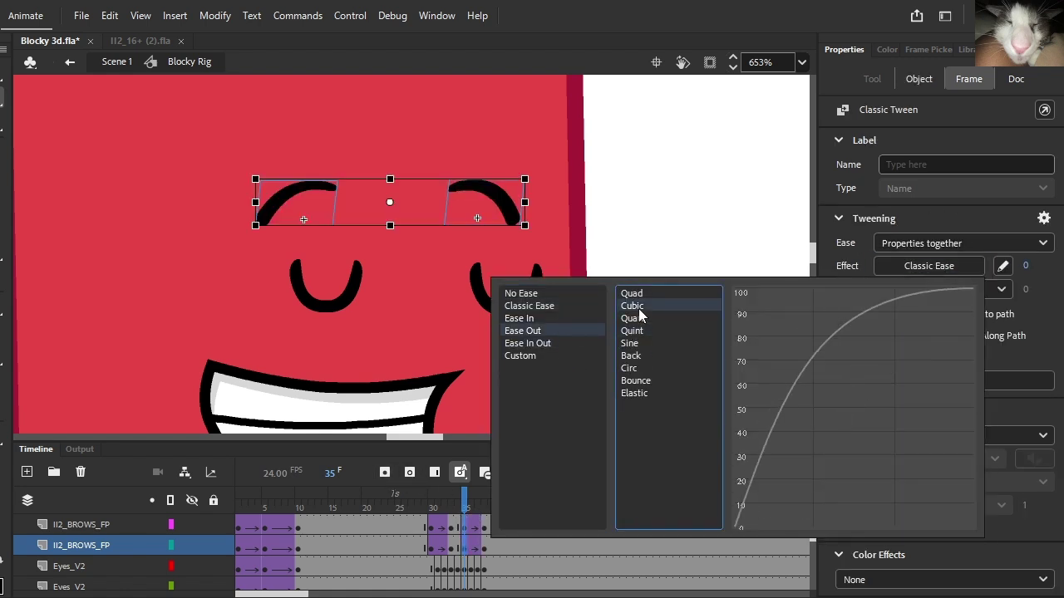
{"action": "double_click", "coordinate": [636, 305]}
Step: Change the ease-out type of the brows' tween between frames 35 and 38 and play the blink
{"action": "left_click", "coordinate": [490, 494]}
{"action": "left_click", "coordinate": [470, 499]}
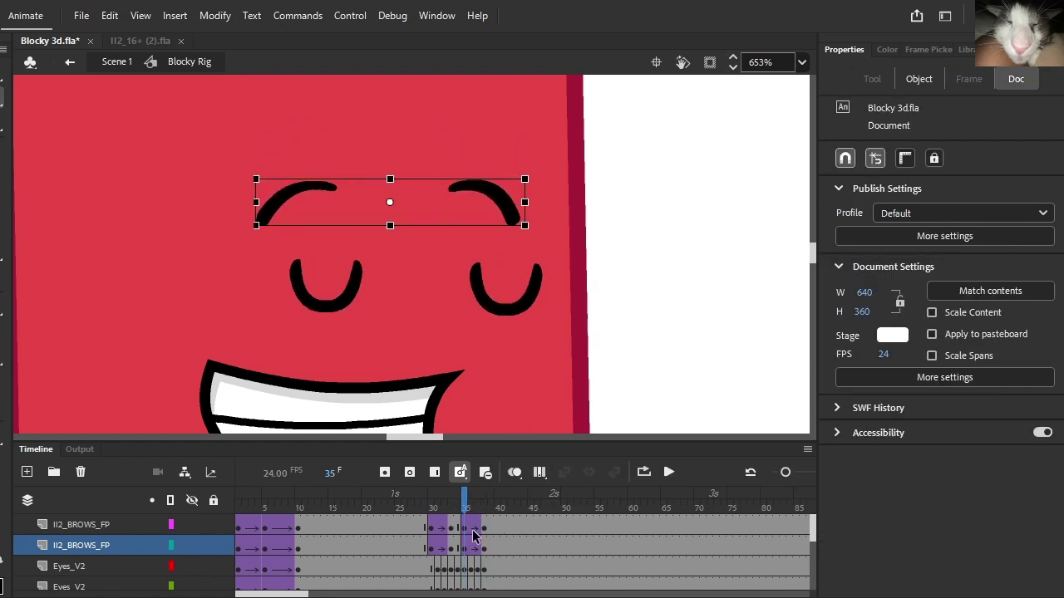
{"action": "left_click", "coordinate": [469, 531]}
{"action": "left_click", "coordinate": [475, 545]}
{"action": "left_click", "coordinate": [949, 266]}
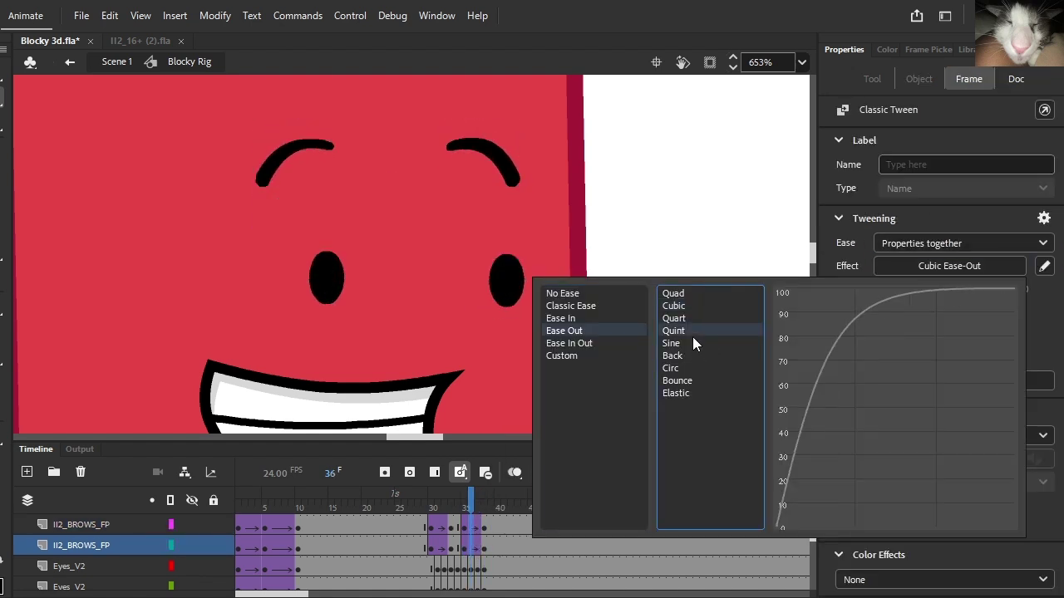
{"action": "double_click", "coordinate": [698, 353]}
{"action": "key", "text": "Return"}
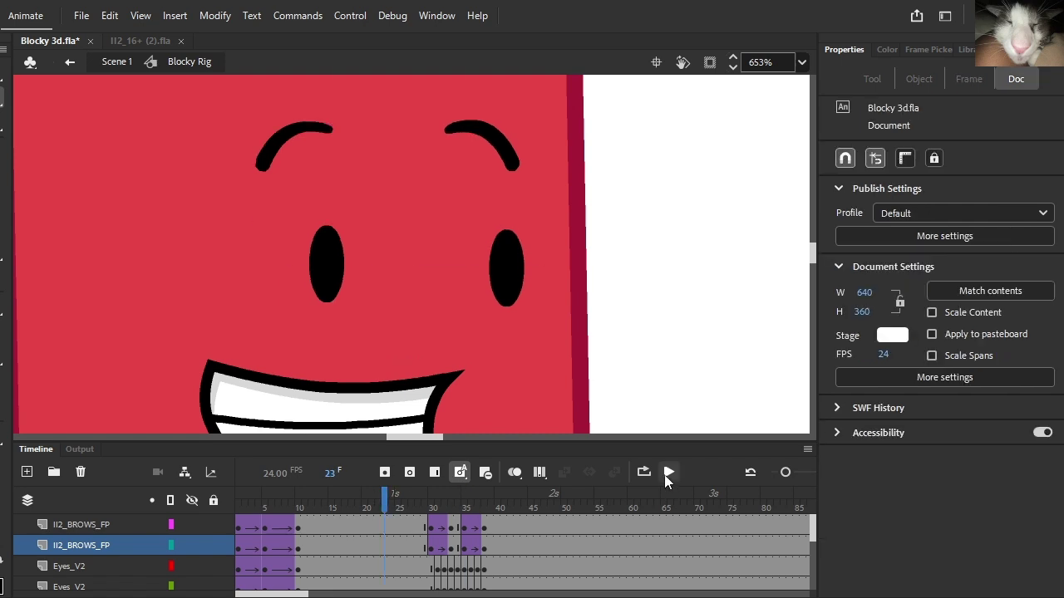
Step: Add keyframes for both brows at frame 34, preview the blink and move the brows slightly lower there
{"action": "left_click", "coordinate": [456, 546]}
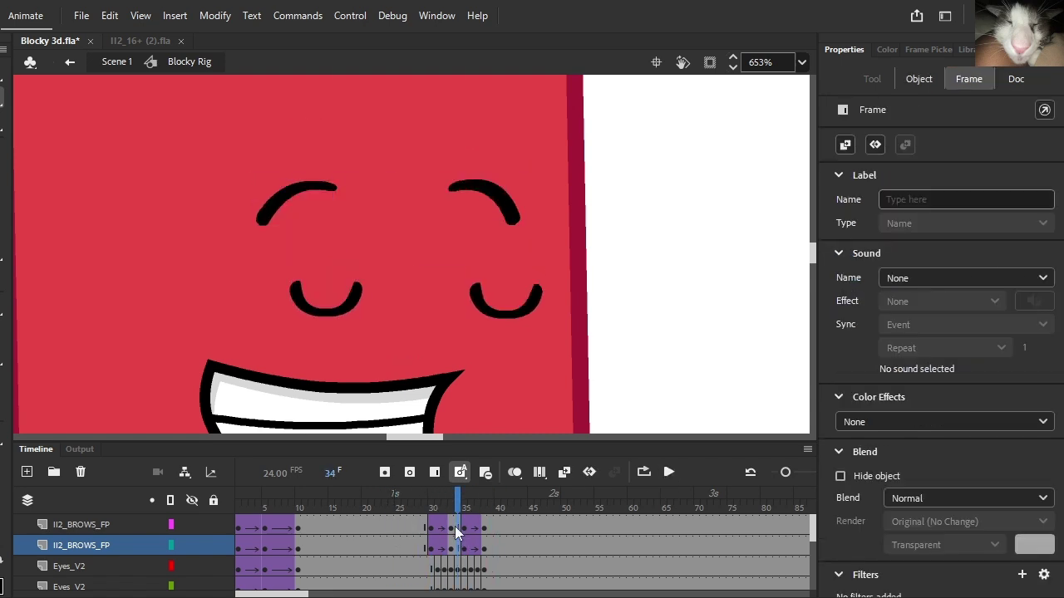
{"action": "left_click", "coordinate": [401, 496]}
{"action": "left_click_drag", "start_coordinate": [400, 490], "coordinate": [398, 492]}
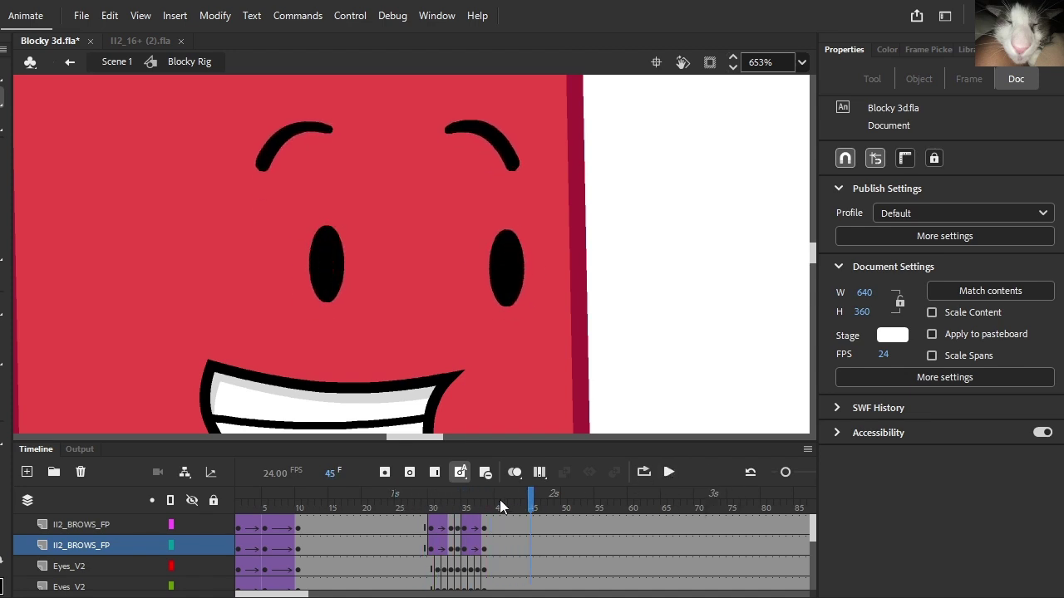
{"action": "left_click_drag", "start_coordinate": [486, 507], "coordinate": [479, 509]}
{"action": "left_click", "coordinate": [478, 542]}
{"action": "left_click_drag", "start_coordinate": [458, 544], "coordinate": [458, 522]}
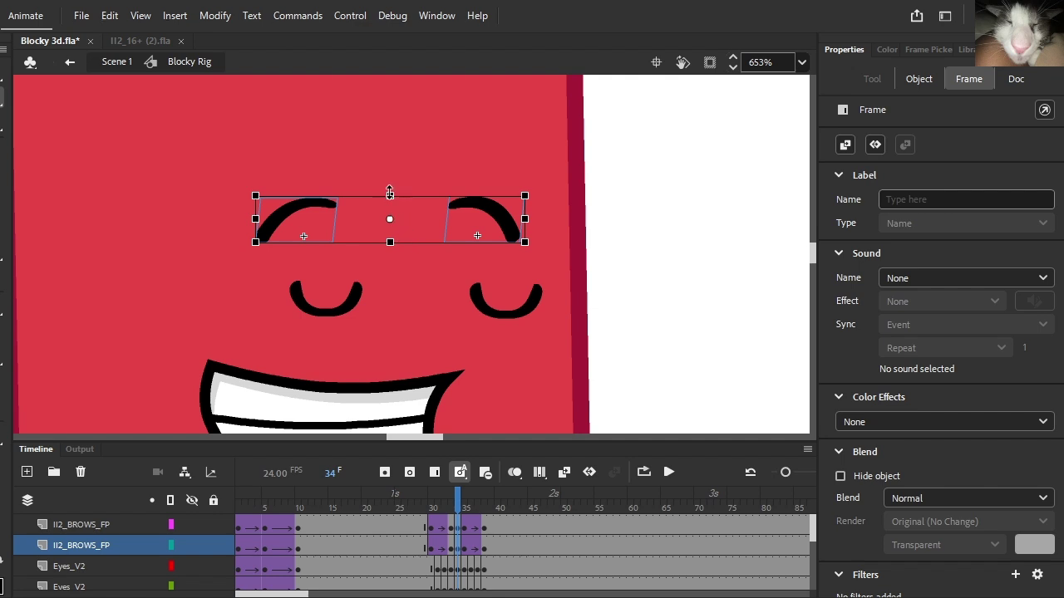
Step: Flatten both brows slightly at frame 34 and play the blink from the start of the timeline
{"action": "left_click", "coordinate": [392, 199]}
{"action": "key", "text": "ctrl+z"}
{"action": "left_click_drag", "start_coordinate": [398, 197], "coordinate": [386, 205]}
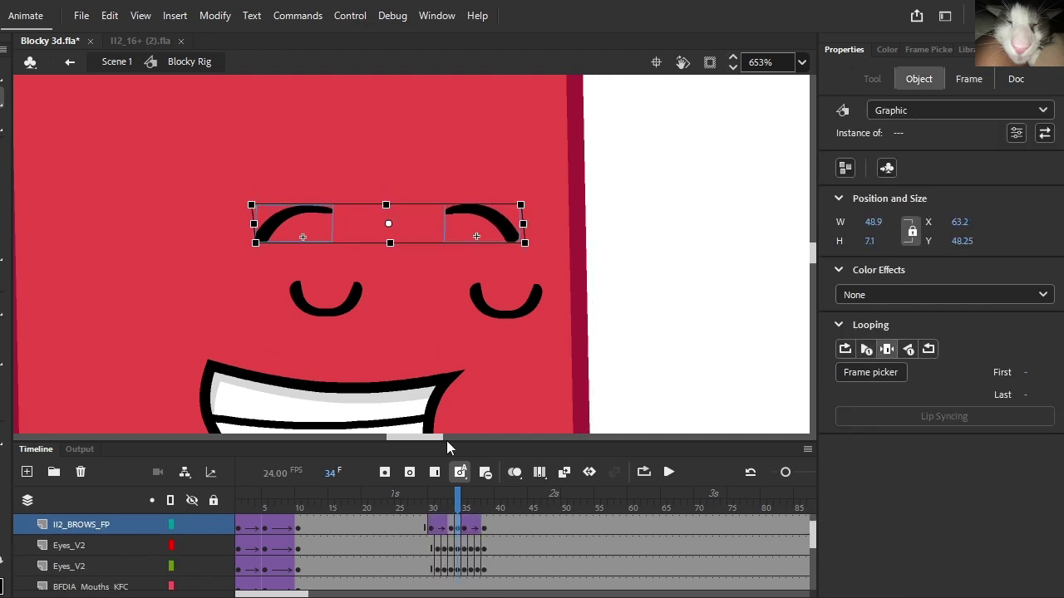
{"action": "left_click_drag", "start_coordinate": [453, 496], "coordinate": [238, 497]}
{"action": "scroll", "coordinate": [573, 350], "scroll_direction": "down", "scroll_amount": 5}
{"action": "left_click", "coordinate": [673, 470]}
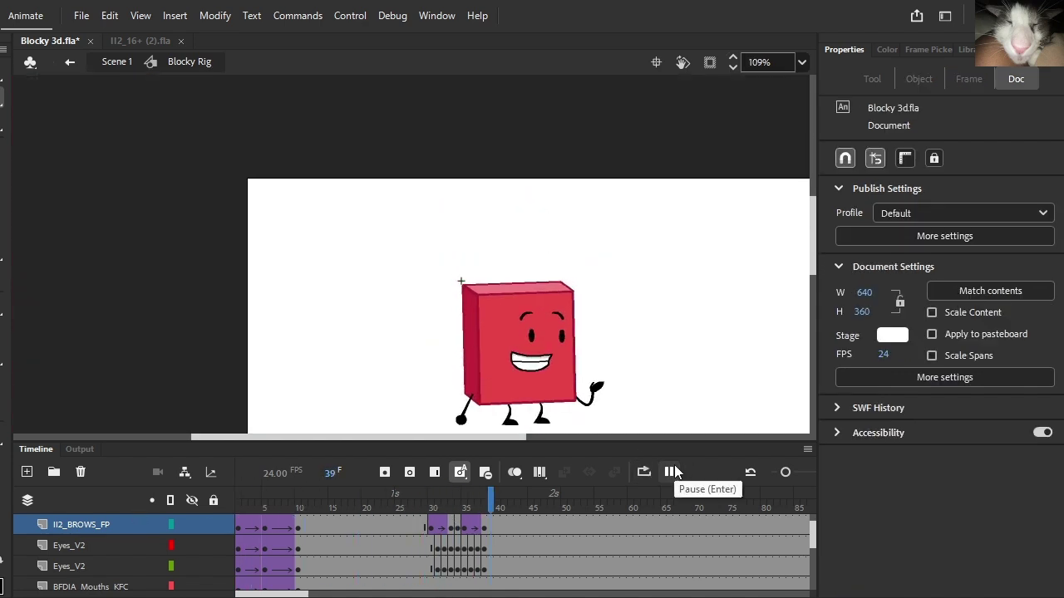
{"action": "left_click", "coordinate": [671, 471]}
Step: Open the raised arm's symbol and adjust the outline of the hand's tip at frame 27
{"action": "scroll", "coordinate": [619, 402], "scroll_direction": "up", "scroll_amount": 5}
{"action": "double_click", "coordinate": [574, 378]}
{"action": "left_click_drag", "start_coordinate": [550, 495], "coordinate": [371, 504]}
{"action": "scroll", "coordinate": [641, 358], "scroll_direction": "up", "scroll_amount": 5}
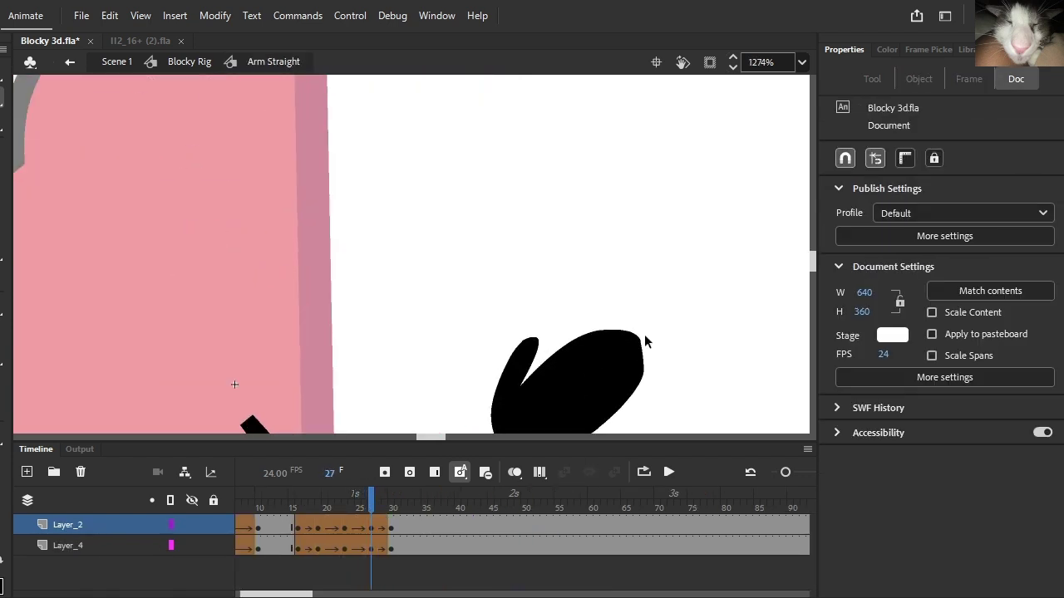
{"action": "scroll", "coordinate": [641, 358], "scroll_direction": "down", "scroll_amount": 3}
{"action": "left_click_drag", "start_coordinate": [639, 285], "coordinate": [613, 329]}
Step: Reshape the outer edge and tip of the hand at frame 30
{"action": "left_click_drag", "start_coordinate": [371, 521], "coordinate": [391, 521]}
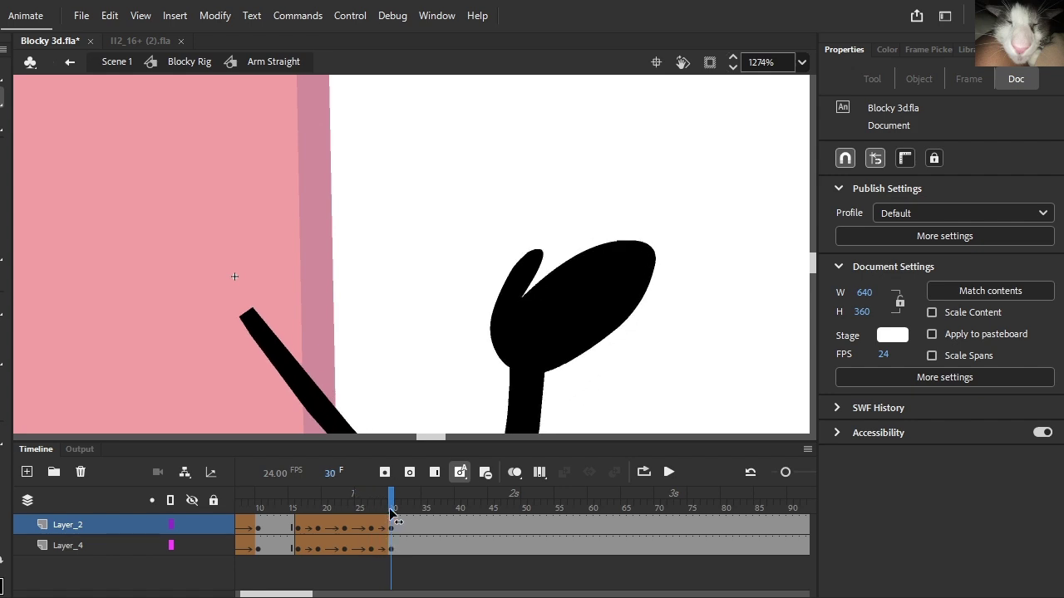
{"action": "left_click_drag", "start_coordinate": [627, 333], "coordinate": [628, 346]}
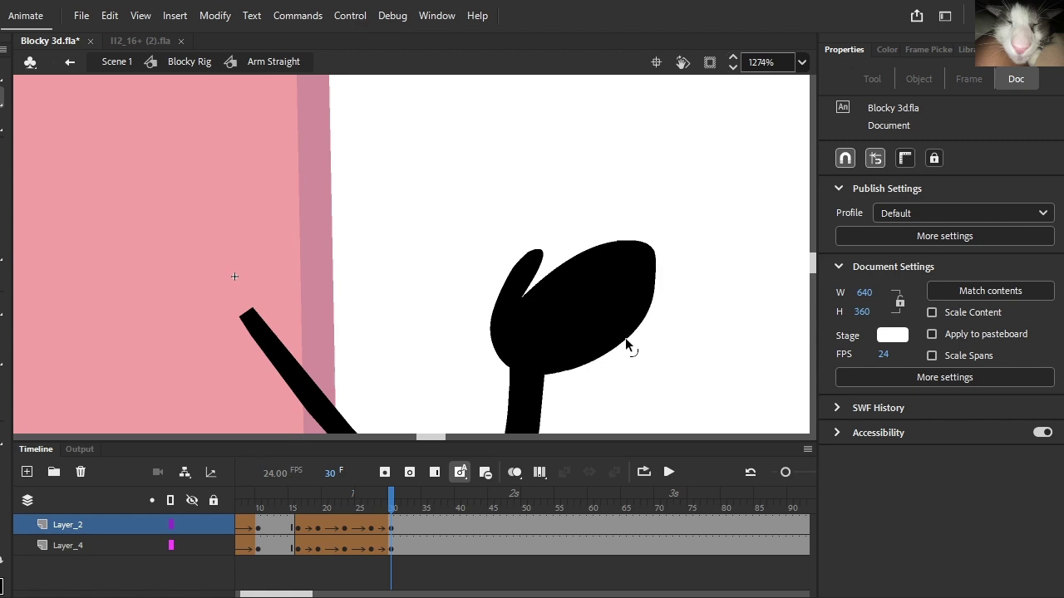
{"action": "left_click_drag", "start_coordinate": [651, 262], "coordinate": [641, 283]}
{"action": "scroll", "coordinate": [621, 271], "scroll_direction": "down", "scroll_amount": 3}
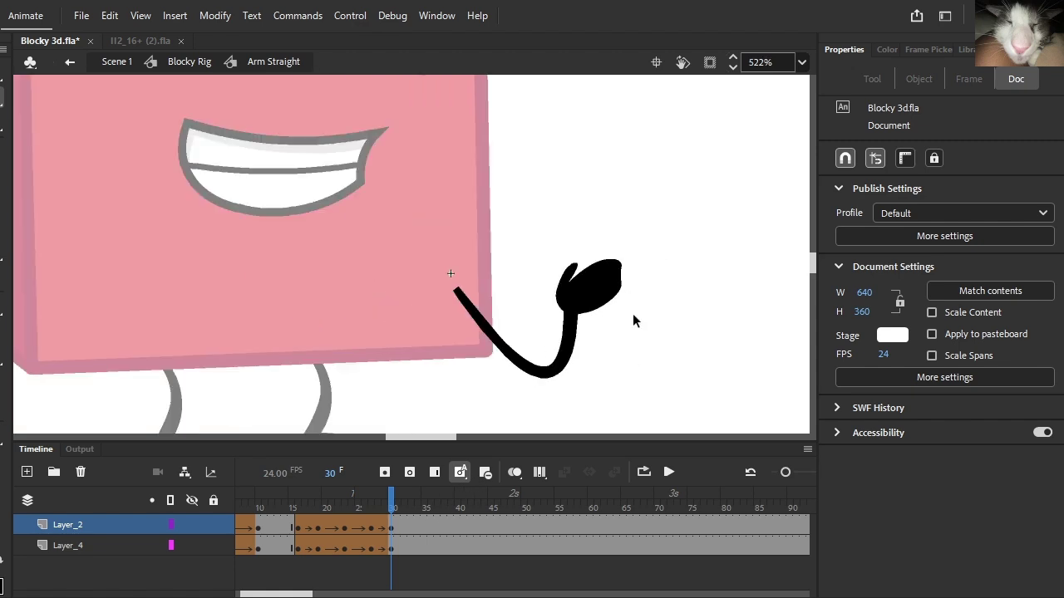
{"action": "scroll", "coordinate": [672, 224], "scroll_direction": "up", "scroll_amount": 2}
Step: Reshape the hand on Layer_4 at frame 27 with a fuller lower edge and a rounder tip
{"action": "left_click", "coordinate": [372, 554]}
{"action": "left_click_drag", "start_coordinate": [366, 551], "coordinate": [371, 552]}
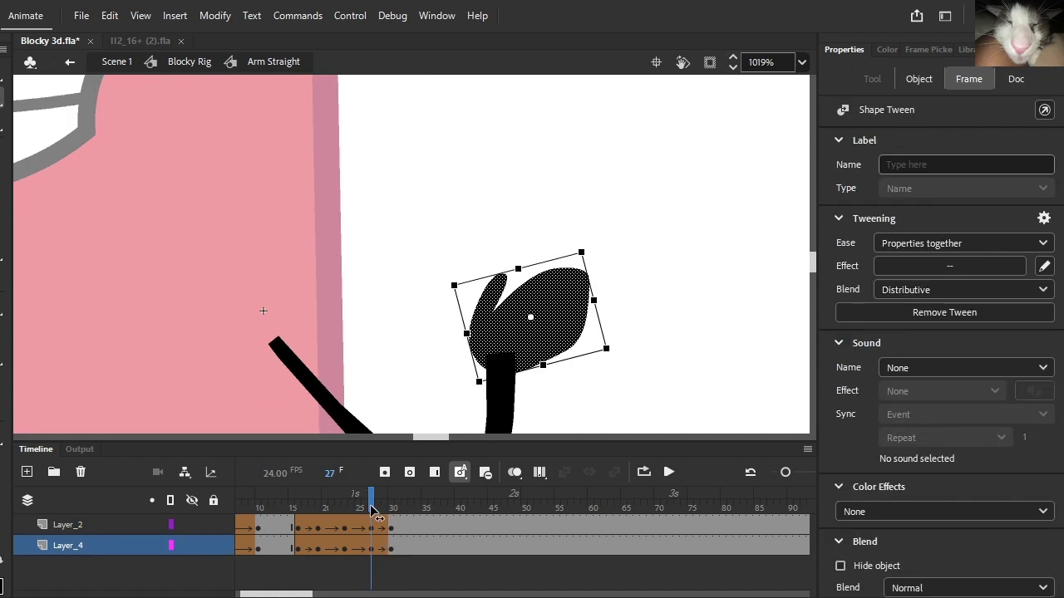
{"action": "left_click", "coordinate": [609, 401]}
{"action": "scroll", "coordinate": [564, 381], "scroll_direction": "up", "scroll_amount": 2}
{"action": "left_click_drag", "start_coordinate": [568, 323], "coordinate": [575, 302]}
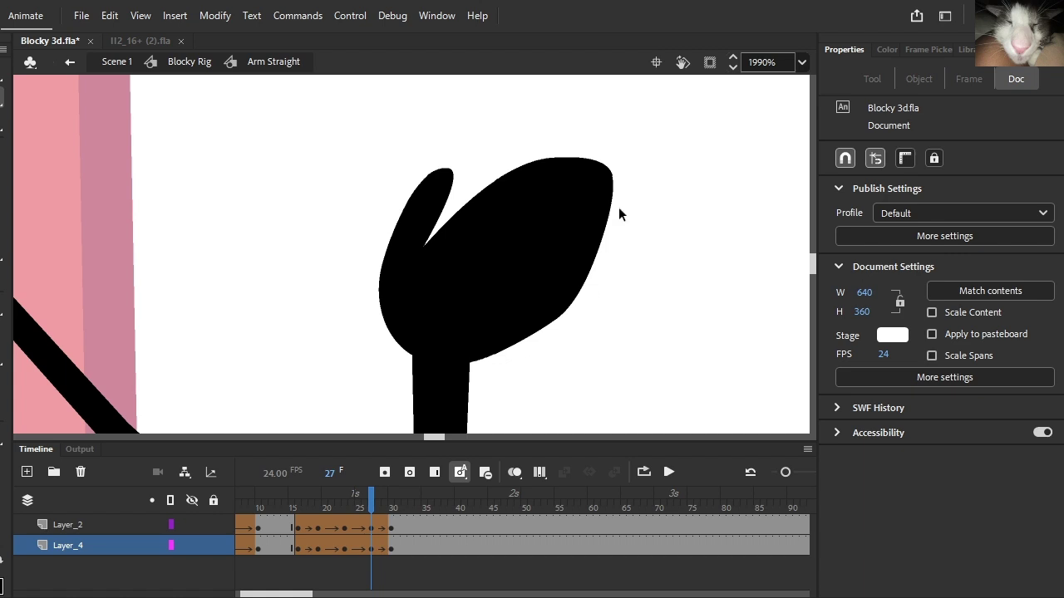
{"action": "left_click_drag", "start_coordinate": [612, 187], "coordinate": [615, 210]}
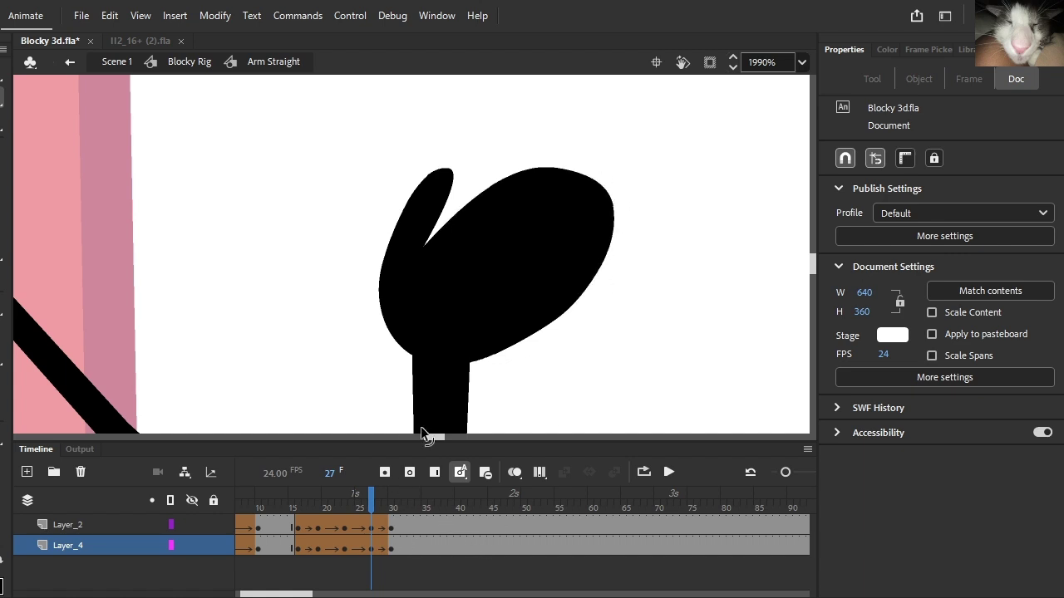
Step: Copy Layer_4's frame 27 keyframe to frame 30, then rotate, reposition and skew the hand onto the wrist
{"action": "left_click", "coordinate": [375, 550]}
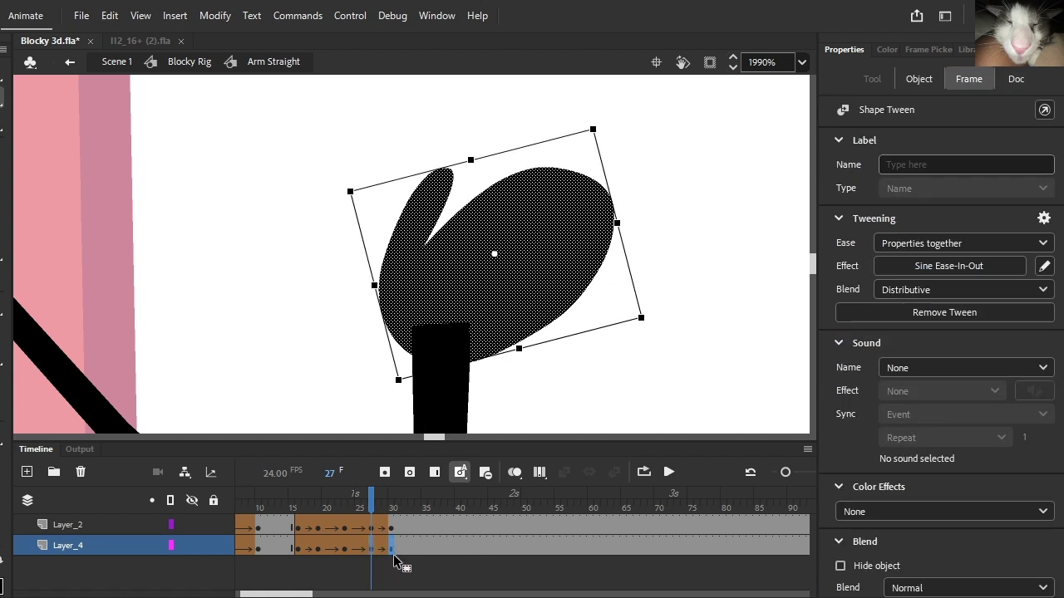
{"action": "left_click_drag", "start_coordinate": [393, 555], "coordinate": [394, 552]}
{"action": "left_click_drag", "start_coordinate": [647, 336], "coordinate": [601, 376]}
{"action": "key", "text": "Escape"}
{"action": "left_click_drag", "start_coordinate": [540, 330], "coordinate": [558, 338]}
{"action": "left_click_drag", "start_coordinate": [624, 326], "coordinate": [624, 341]}
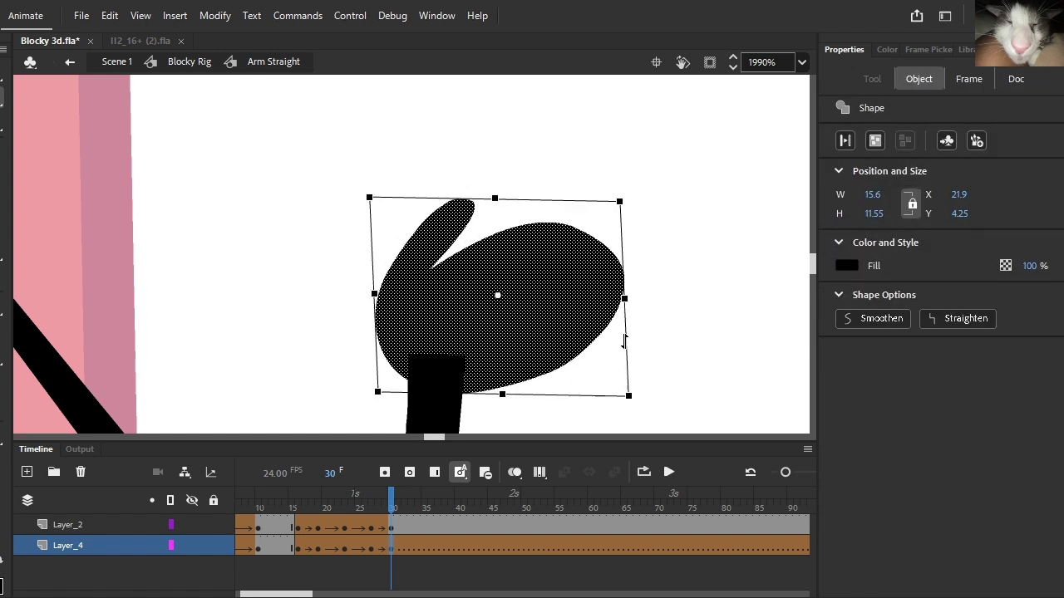
Step: Remove the shape tween that follows frame 30 on Layer_4
{"action": "left_click", "coordinate": [406, 546]}
{"action": "right_click", "coordinate": [405, 547]}
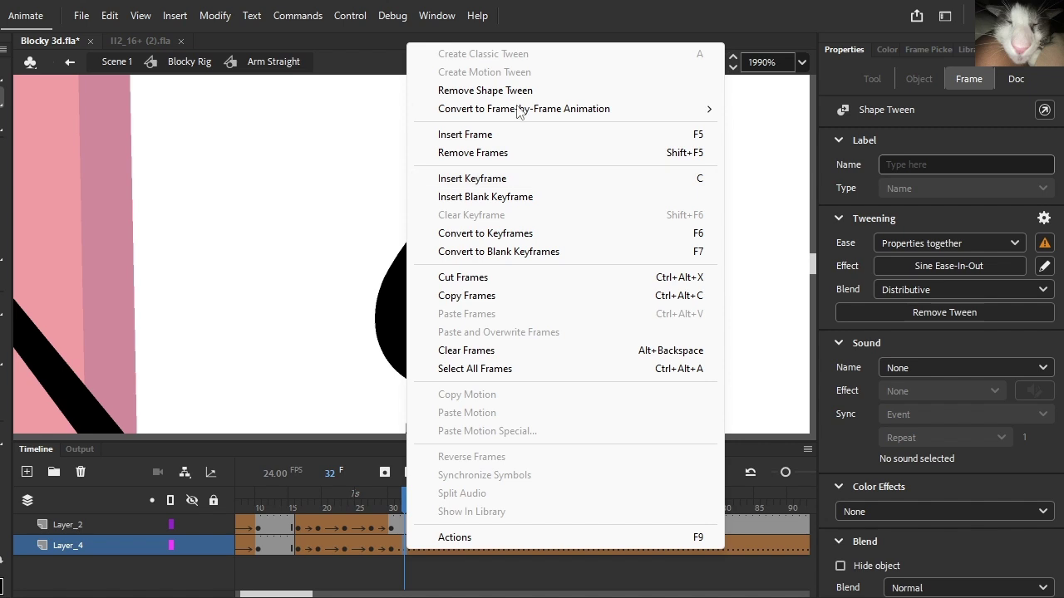
{"action": "left_click", "coordinate": [503, 90]}
Step: Play the arm animation from the first frame and scrub back to check the hand near frame 29
{"action": "left_click", "coordinate": [374, 507]}
{"action": "key", "text": "shift+comma"}
{"action": "scroll", "coordinate": [608, 392], "scroll_direction": "down", "scroll_amount": 4}
{"action": "left_click", "coordinate": [672, 471]}
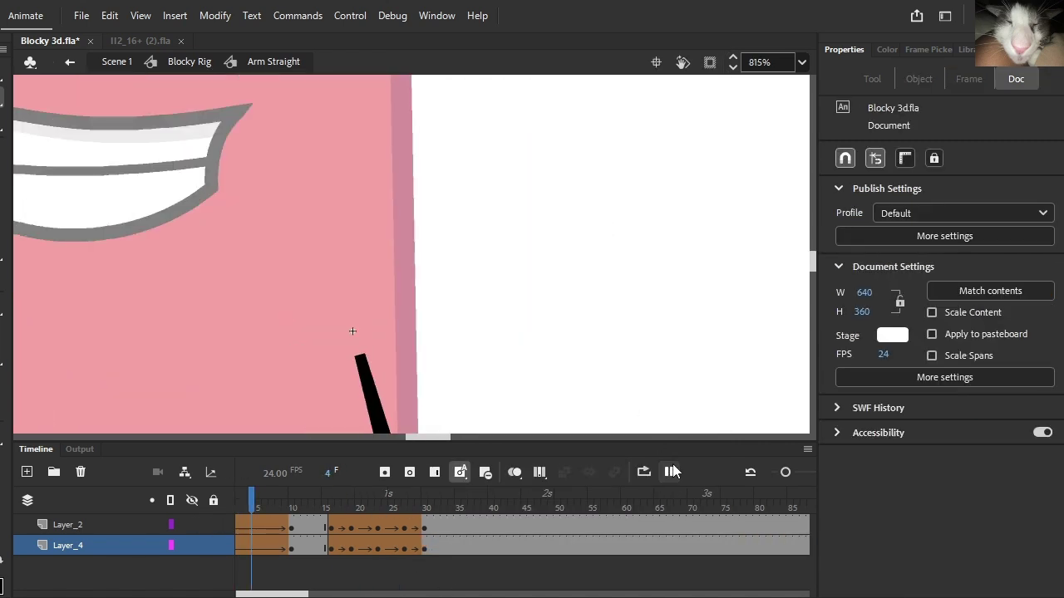
{"action": "left_click", "coordinate": [672, 471]}
{"action": "scroll", "coordinate": [567, 375], "scroll_direction": "down", "scroll_amount": 3}
{"action": "left_click_drag", "start_coordinate": [453, 498], "coordinate": [418, 515]}
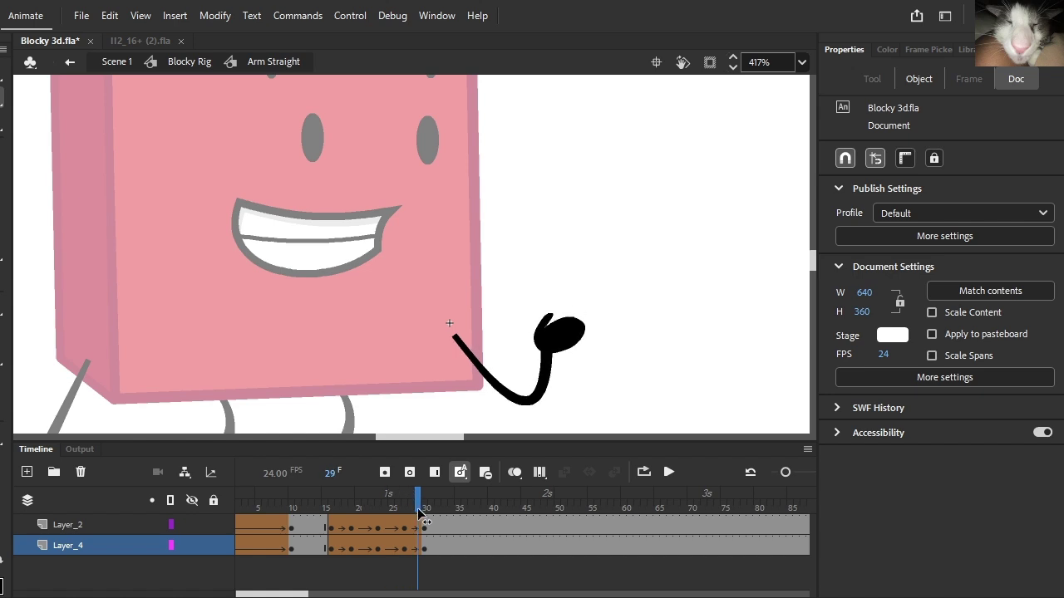
Step: Save the document and return to Scene 1
{"action": "left_click", "coordinate": [81, 15]}
{"action": "left_click", "coordinate": [133, 163]}
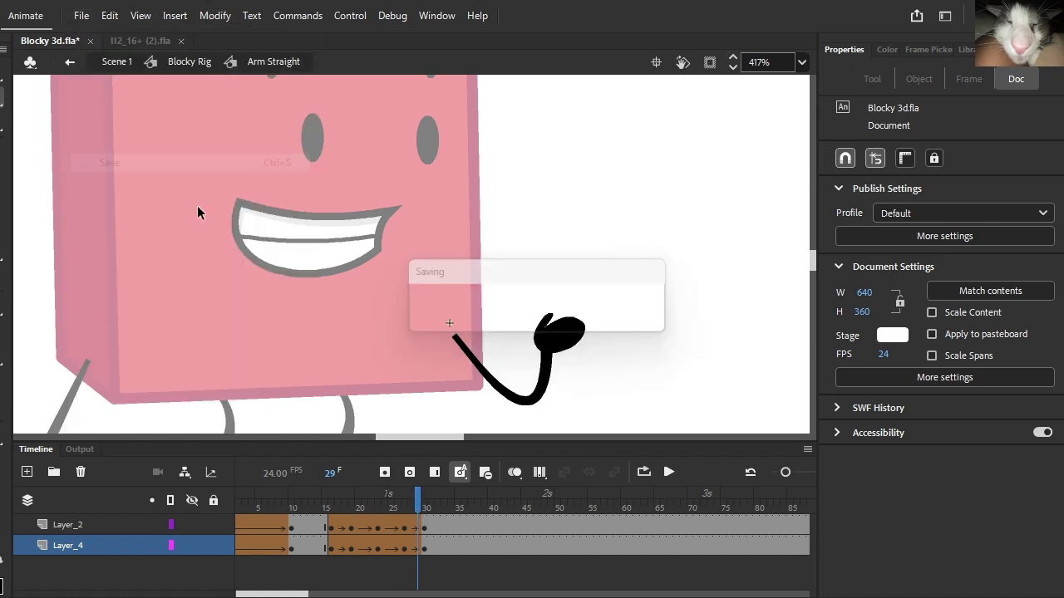
{"action": "scroll", "coordinate": [186, 151], "scroll_direction": "down", "scroll_amount": 3}
{"action": "left_click", "coordinate": [117, 62]}
Step: Play the complete animation in Scene 1, scrub back to frame 10 and switch to OBS
{"action": "left_click", "coordinate": [668, 471]}
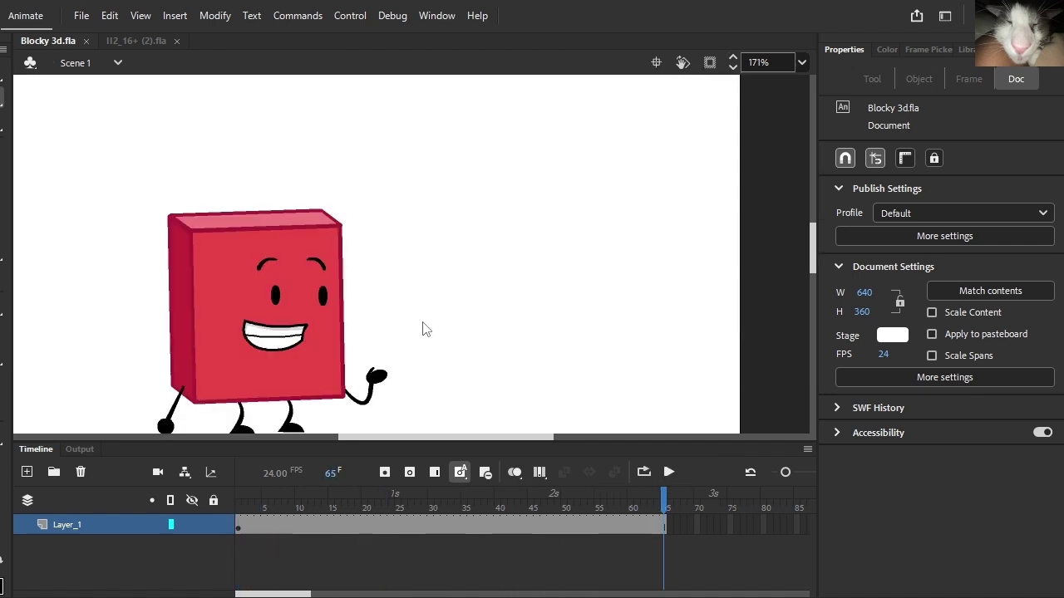
{"action": "scroll", "coordinate": [383, 389], "scroll_direction": "down", "scroll_amount": 6}
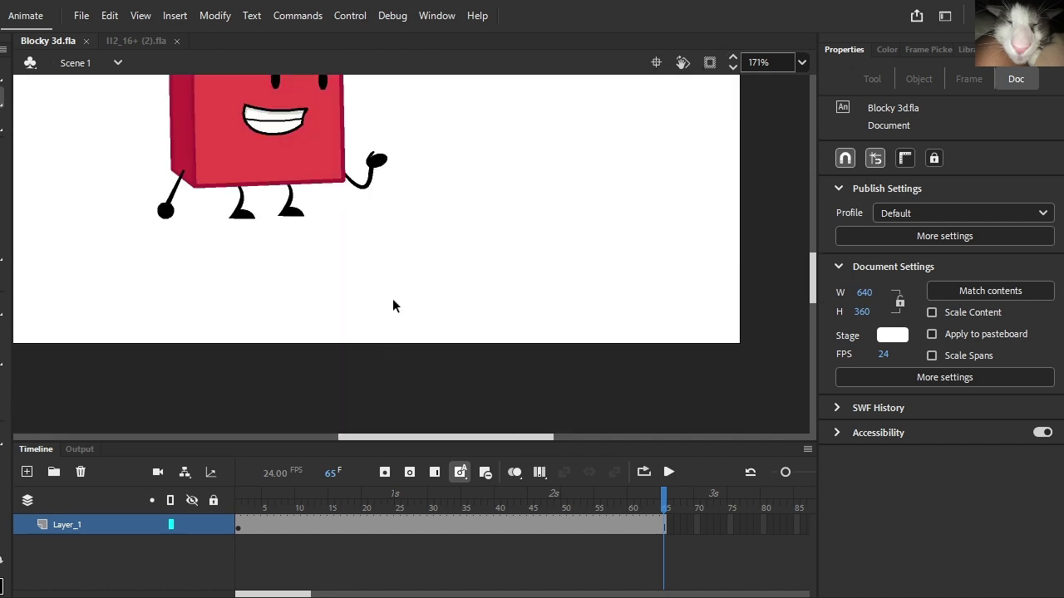
{"action": "scroll", "coordinate": [409, 318], "scroll_direction": "up", "scroll_amount": 2}
{"action": "left_click", "coordinate": [670, 473]}
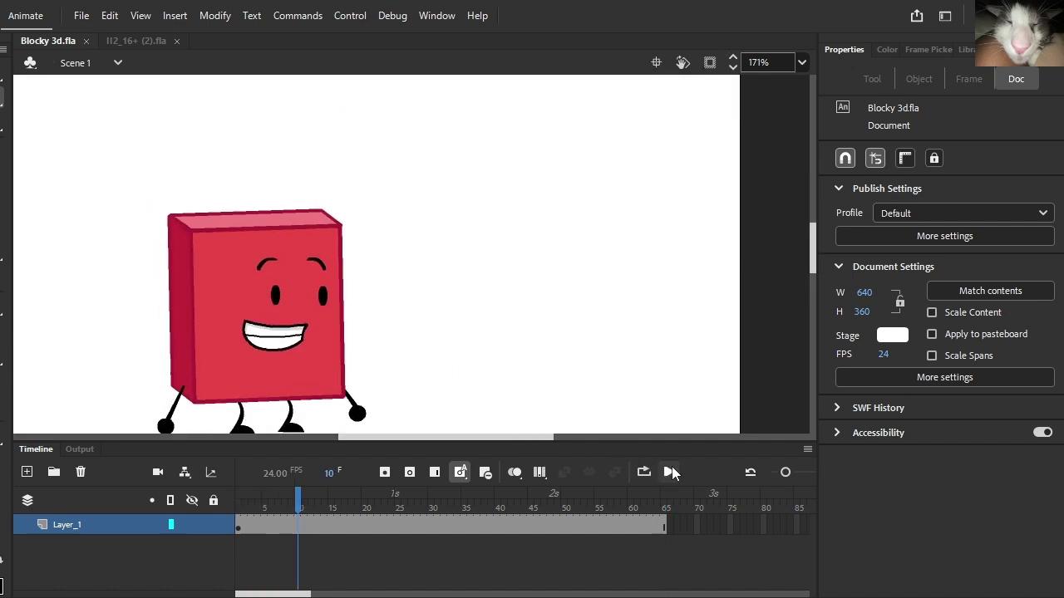
{"action": "left_click_drag", "start_coordinate": [503, 501], "coordinate": [297, 505]}
{"action": "key", "text": "alt+Tab"}
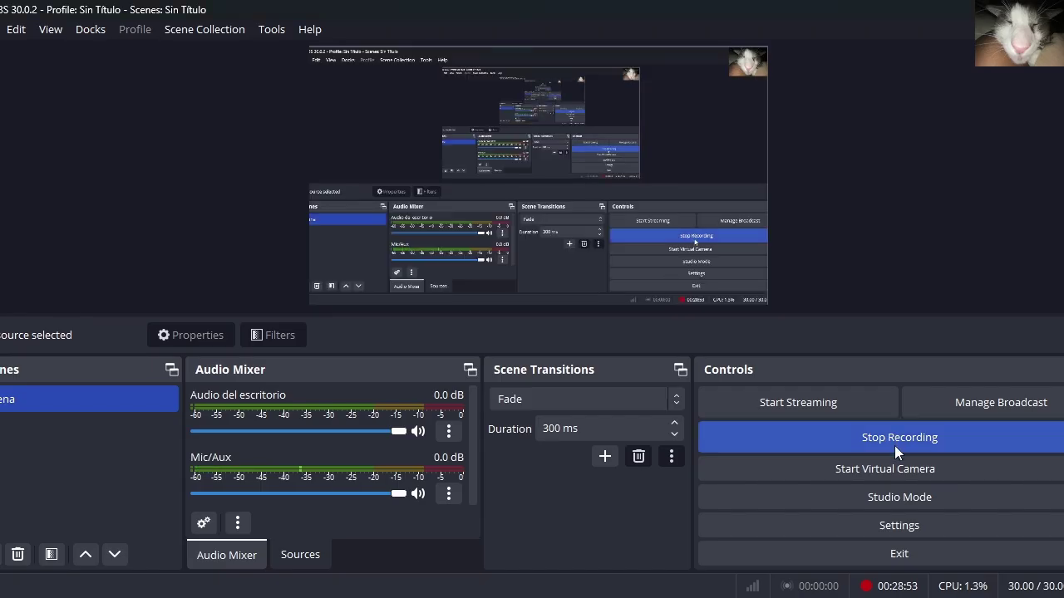